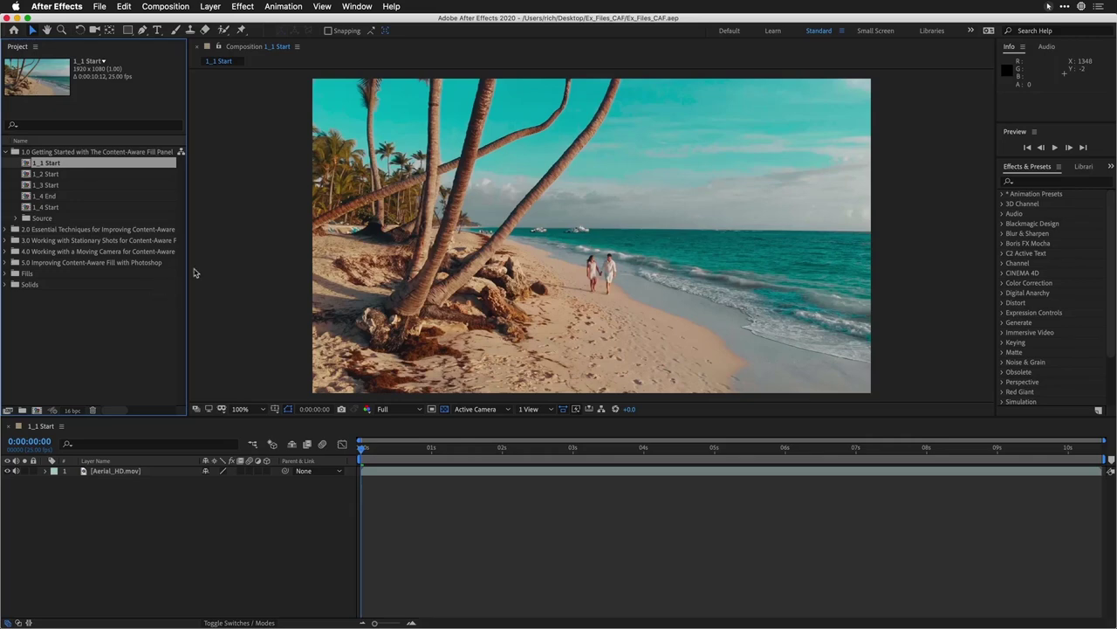
- Open the Content-Aware Fill panel, undock it, and dock it beside the composition viewer
left_click(357, 6)
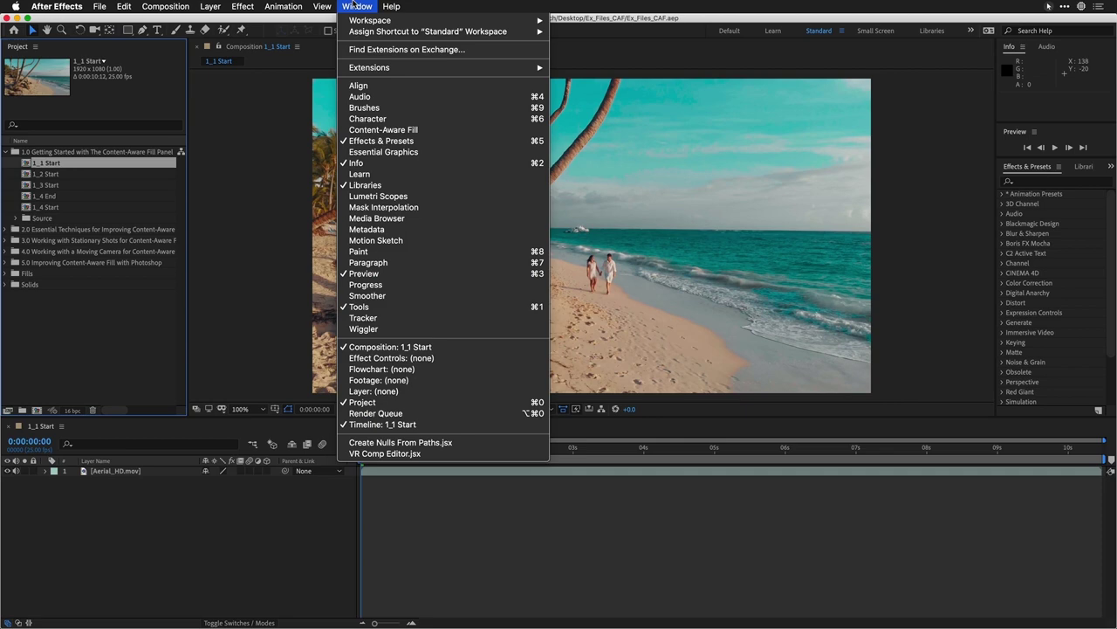
left_click(392, 132)
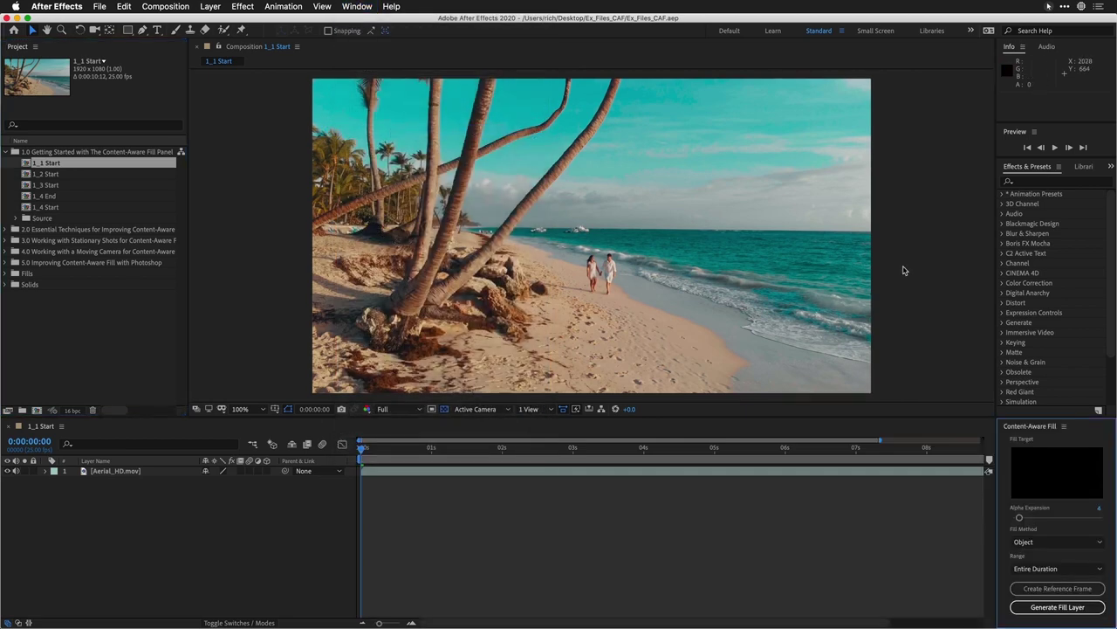
left_click(1064, 426)
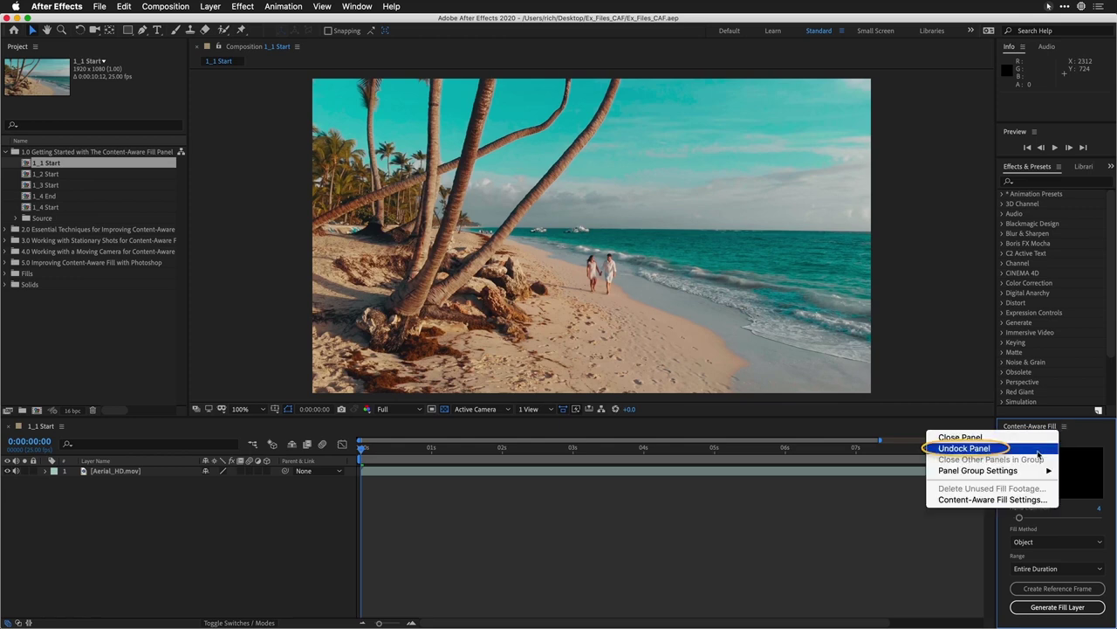
left_click(1039, 448)
left_click_drag(1004, 428, 979, 304)
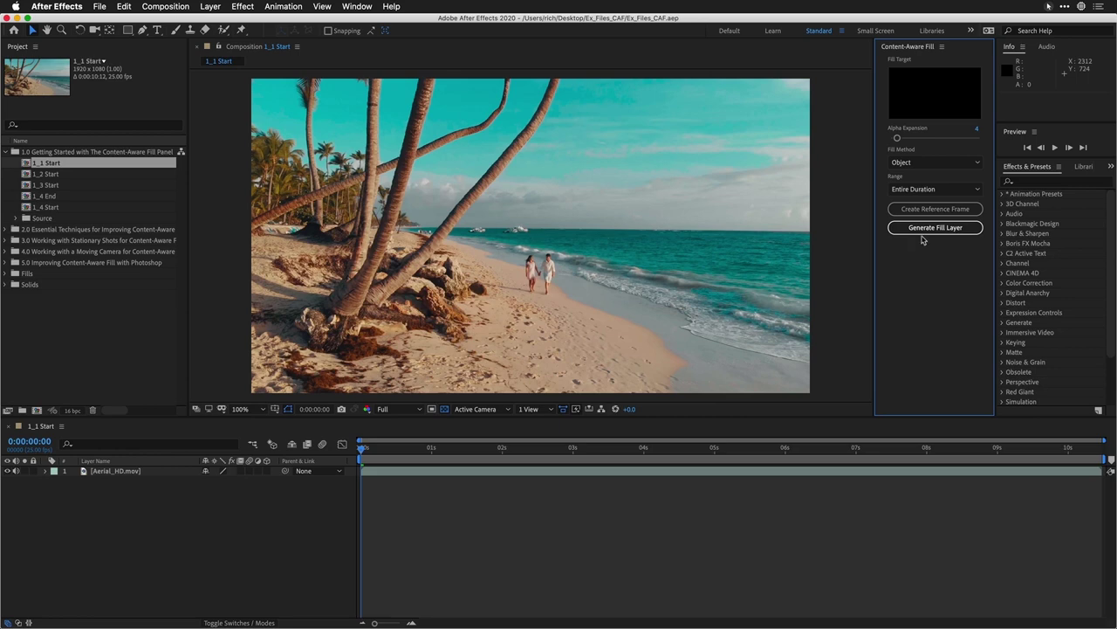
- Examine the Content-Aware Fill panel's group settings, fill methods and range options
left_click(942, 46)
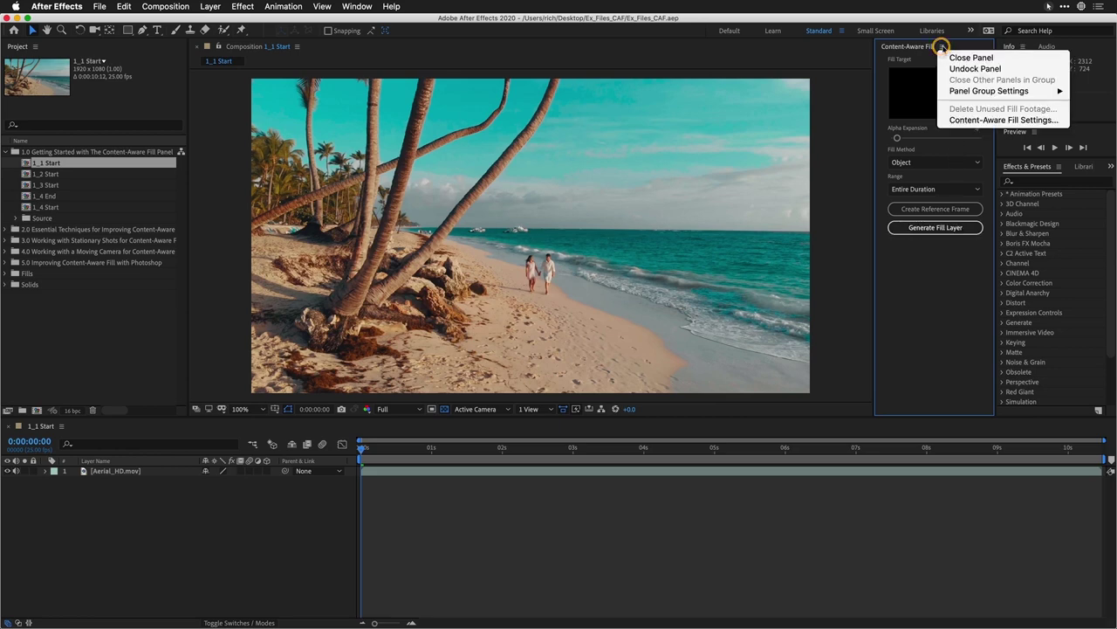
mouse_move(951, 89)
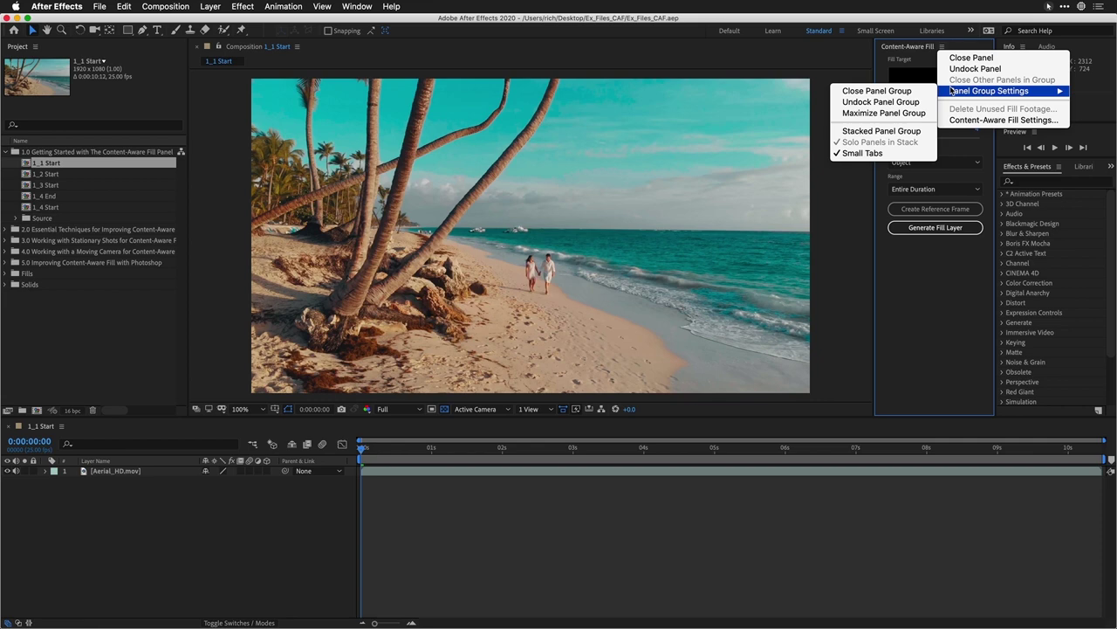
left_click(889, 70)
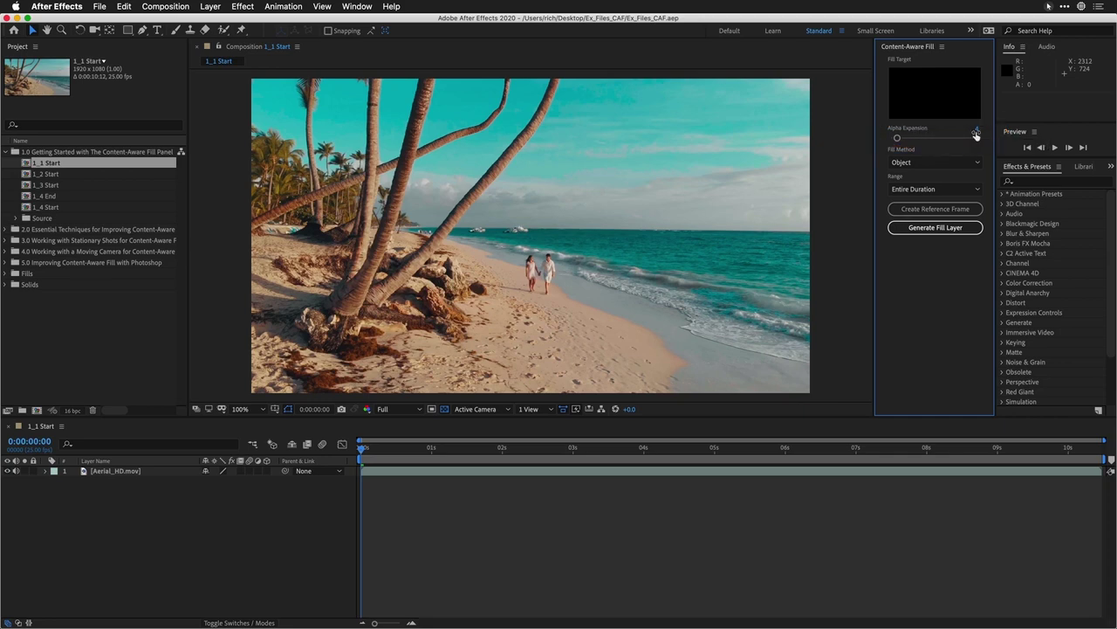
left_click(912, 162)
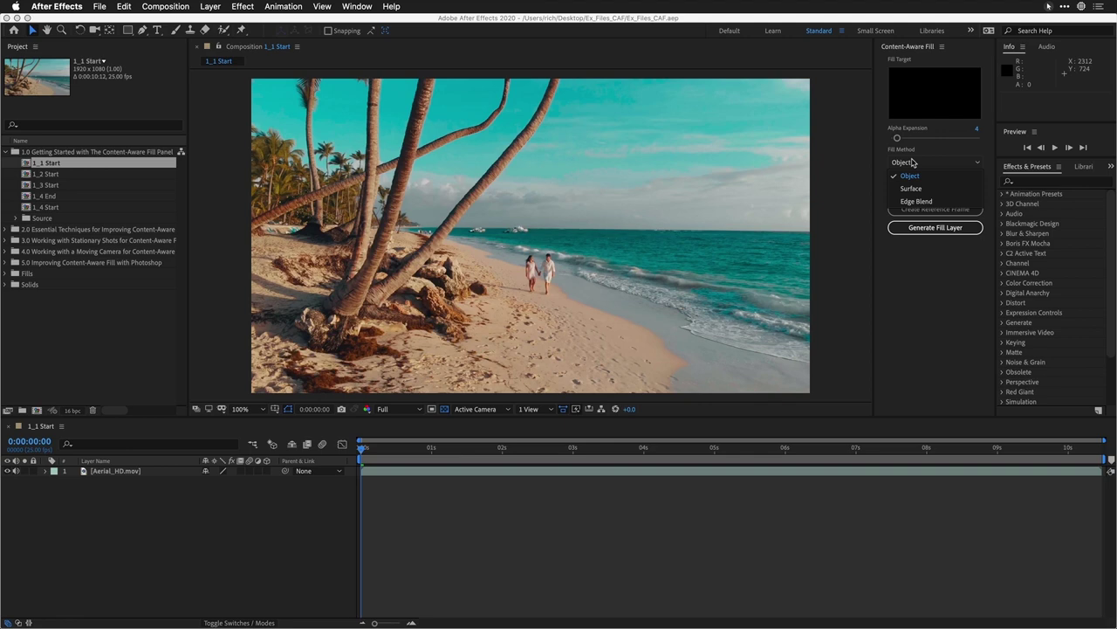
left_click(909, 175)
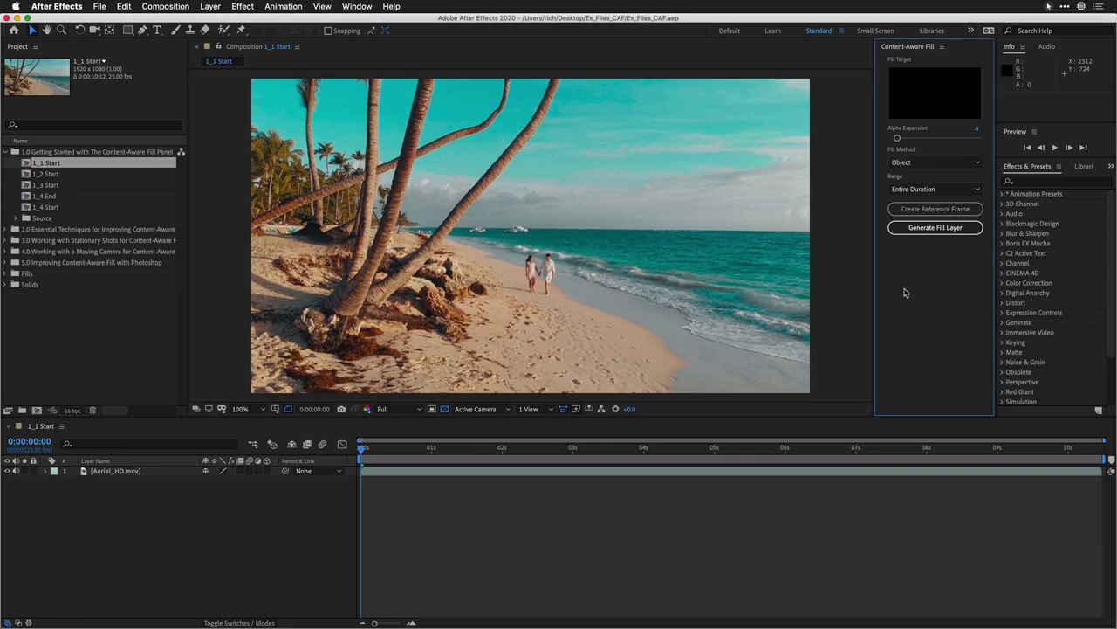
left_click(967, 190)
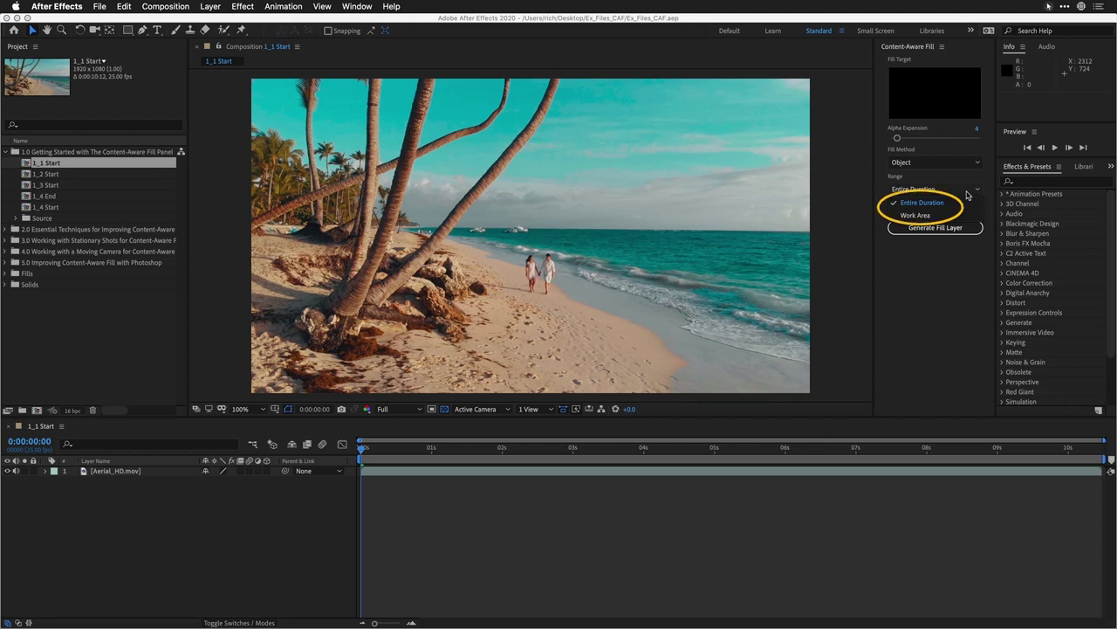
left_click(941, 262)
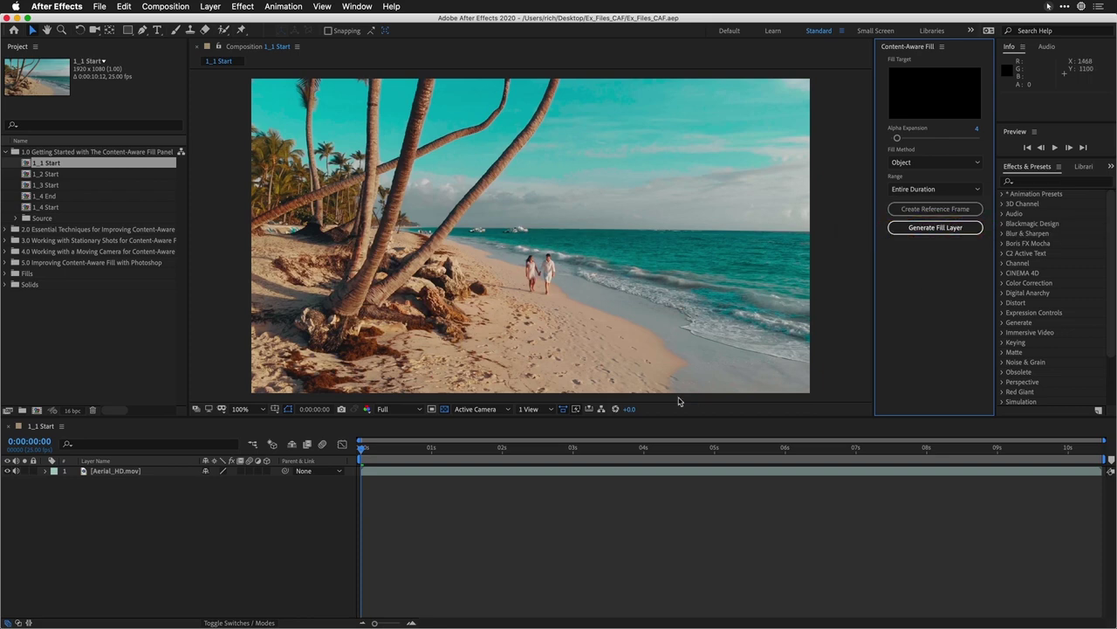
- Scrub through the beach footage to review how the couple moves, and return to the first frame
left_click_drag(362, 452, 882, 422)
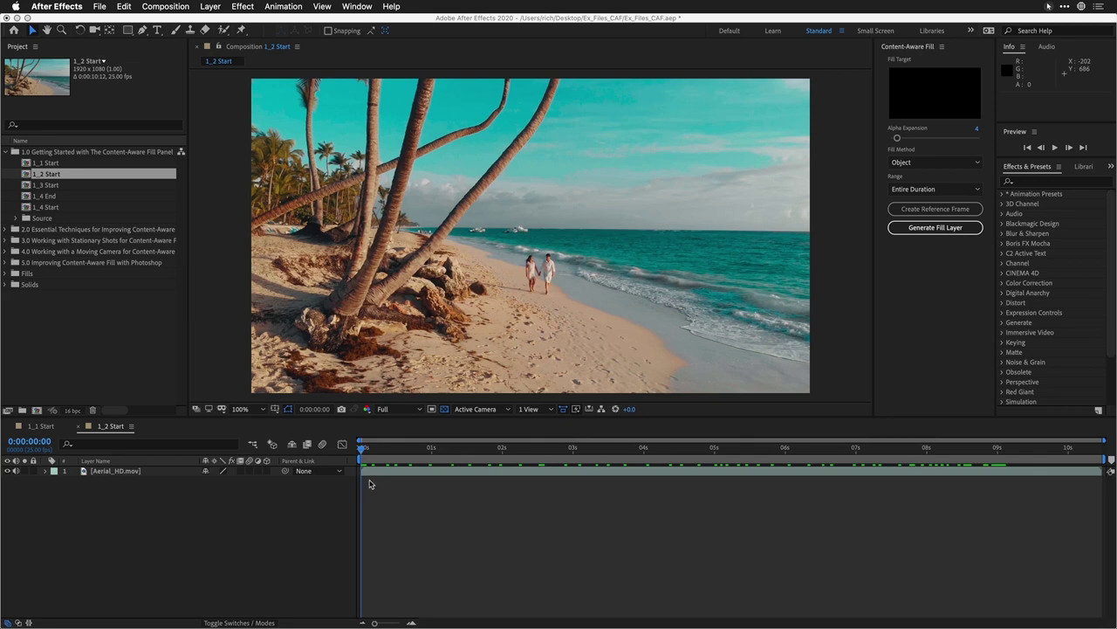
left_click(364, 454)
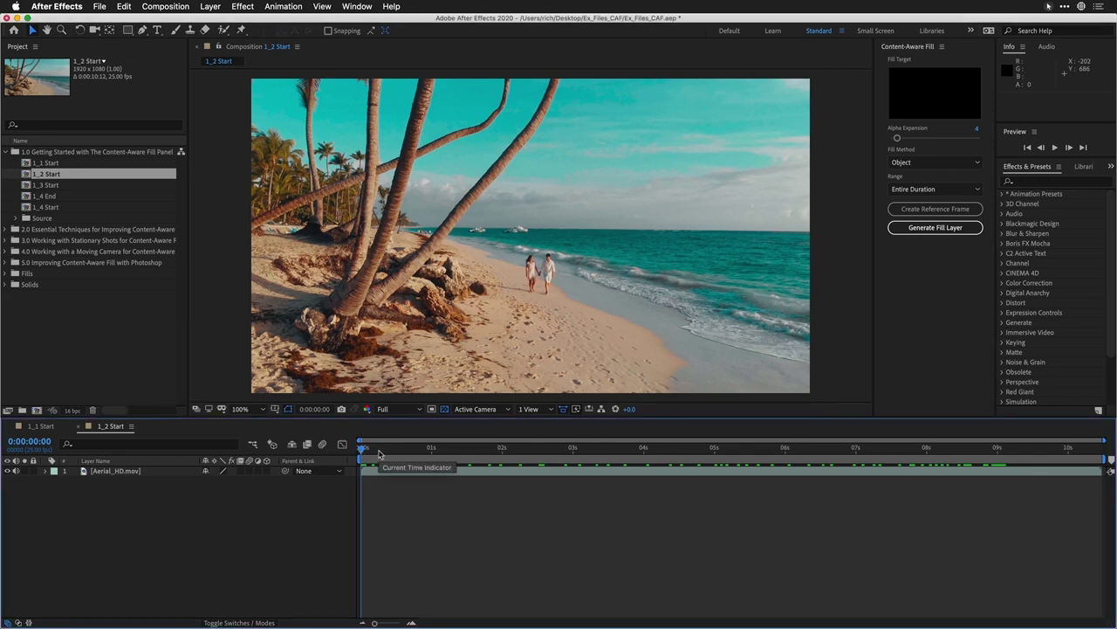
key("space")
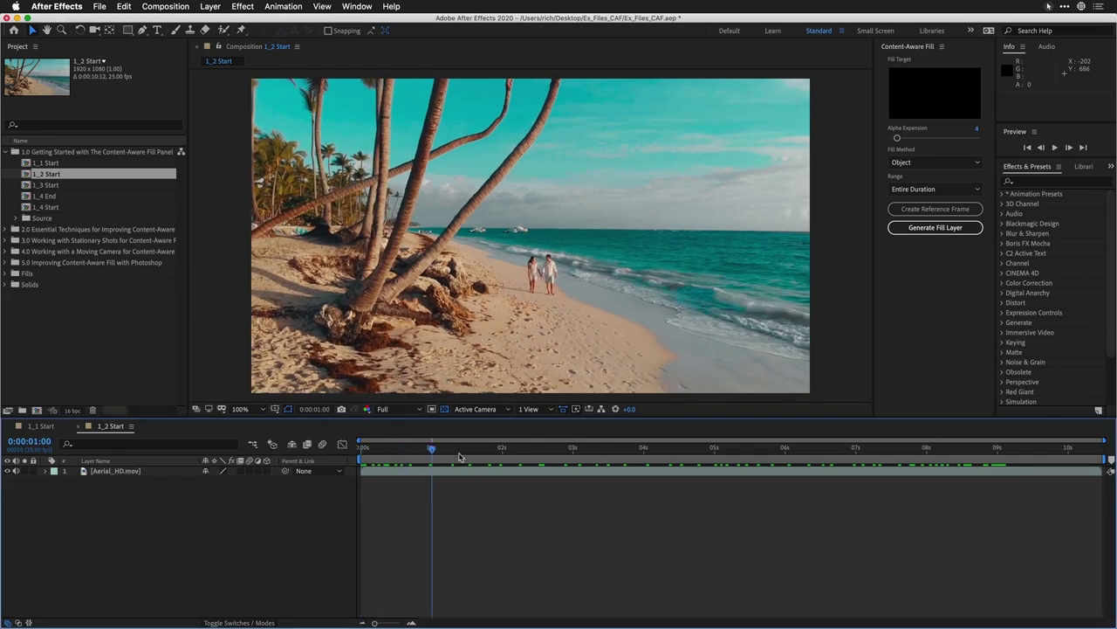
key("space")
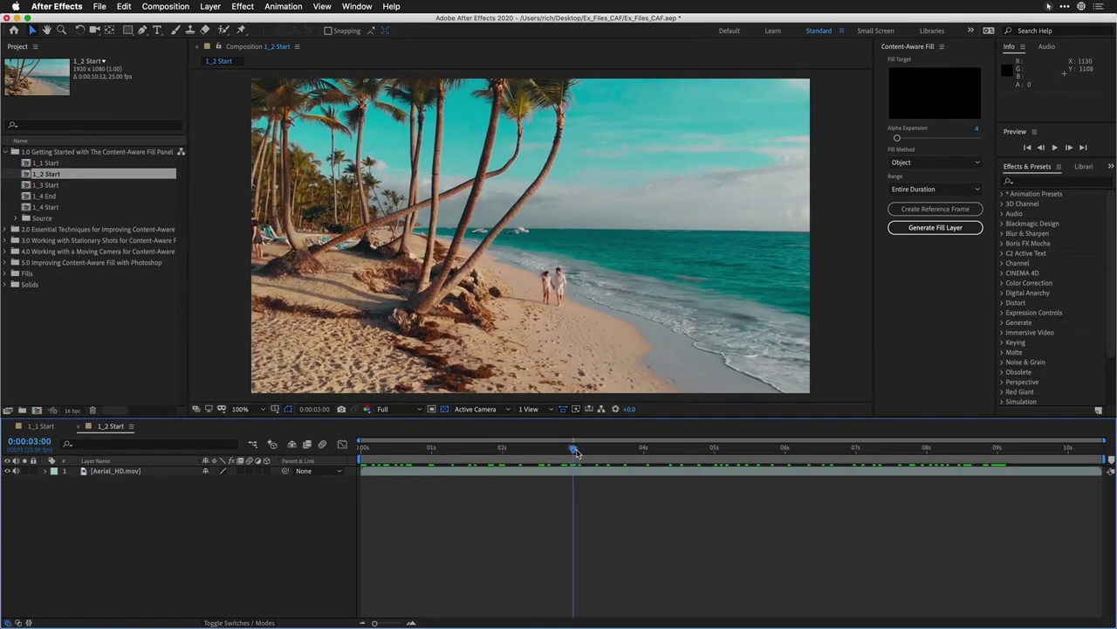
left_click_drag(576, 453, 346, 460)
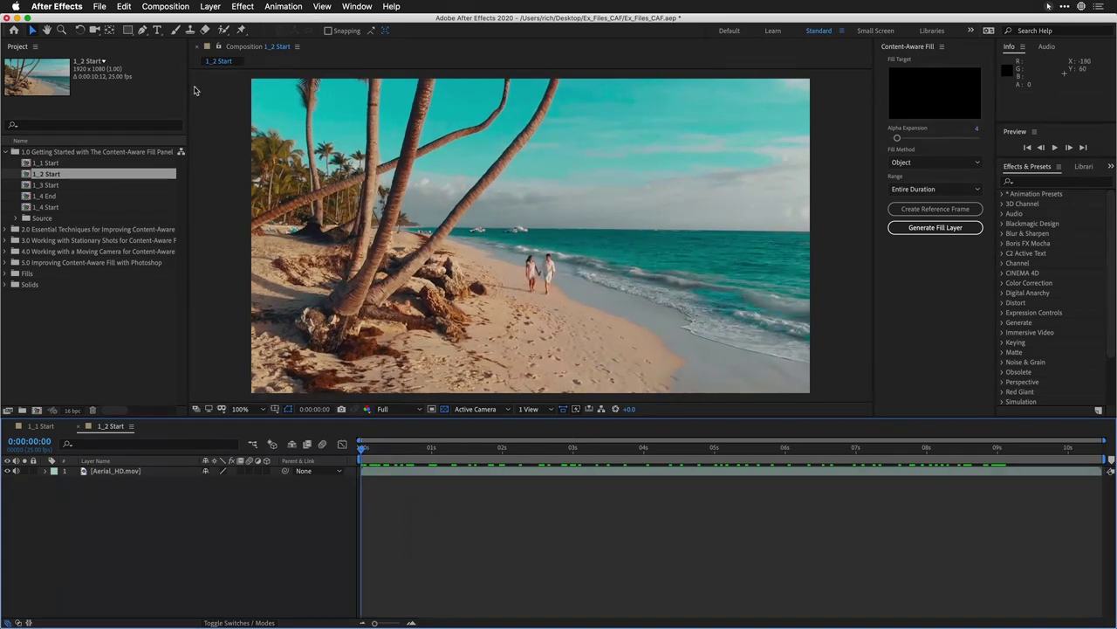
- Try outlining the couple with the Pen tool while no layer is selected, and delete the resulting shape layer
left_click(142, 32)
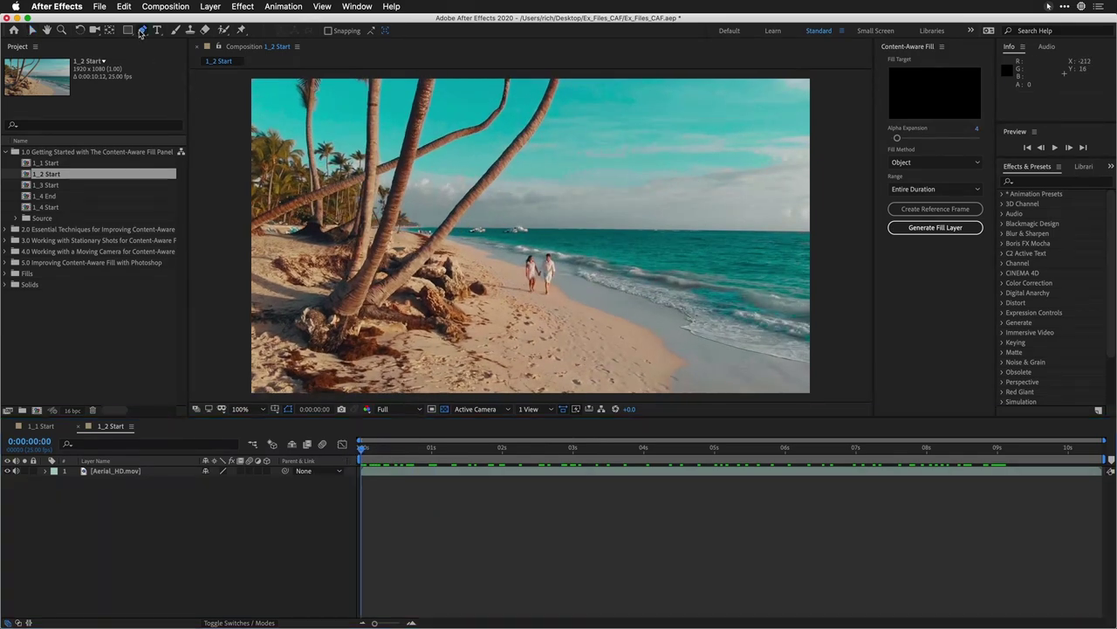
left_click(141, 32)
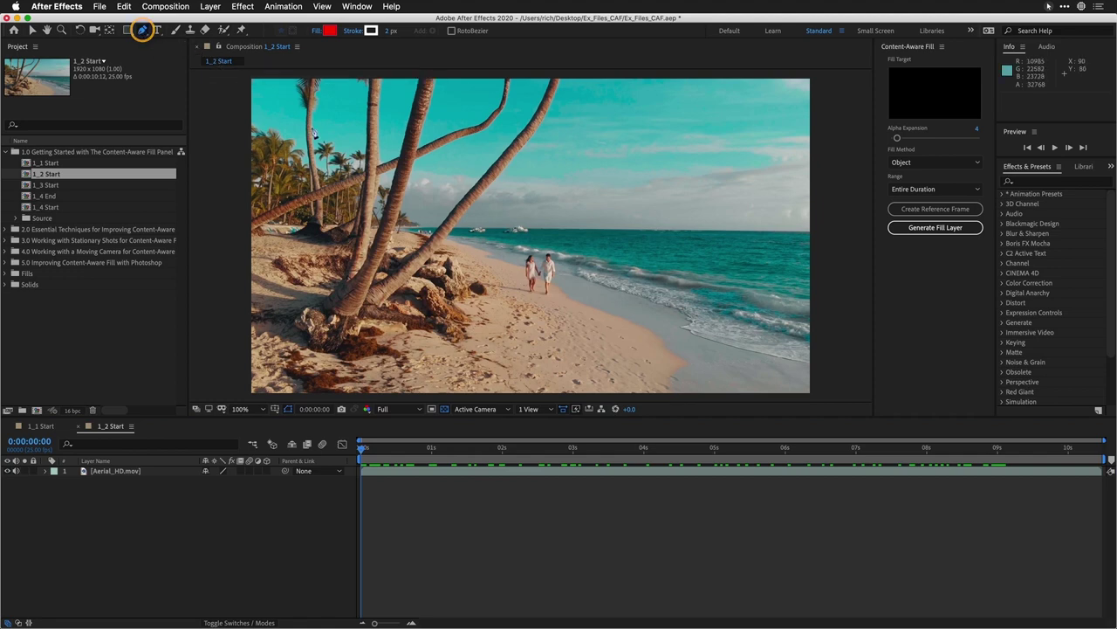
left_click(529, 252)
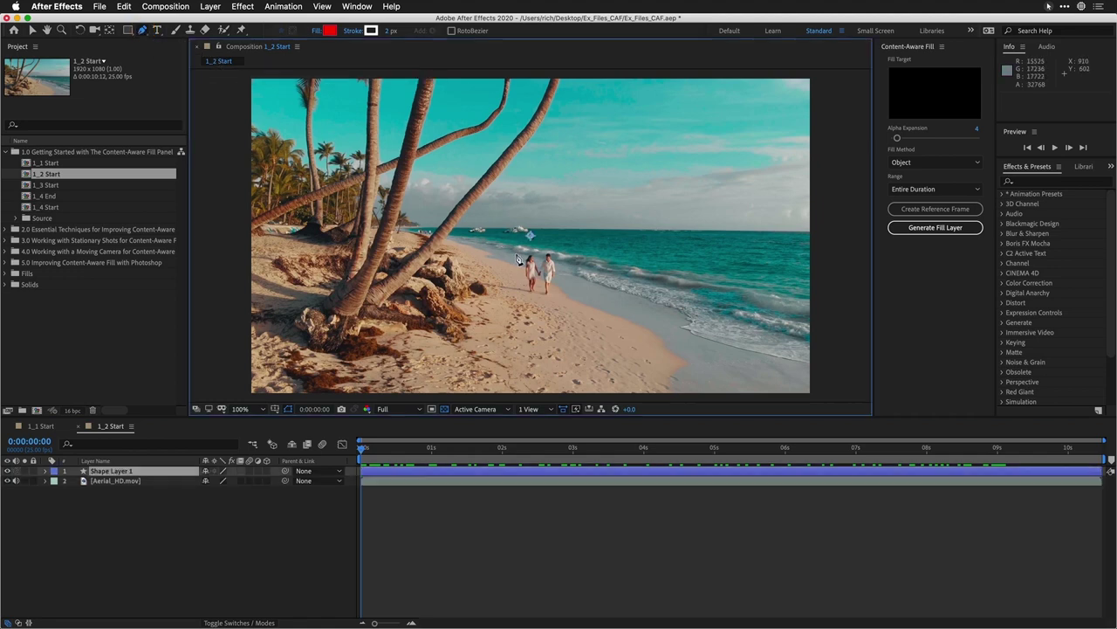
left_click_drag(529, 253, 558, 251)
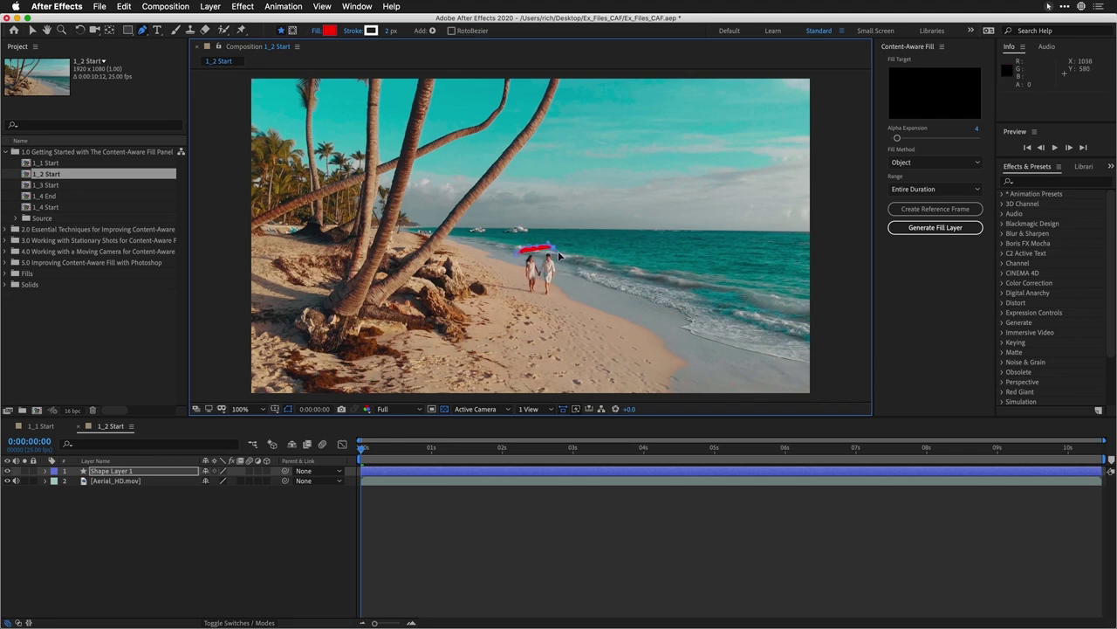
left_click(564, 264)
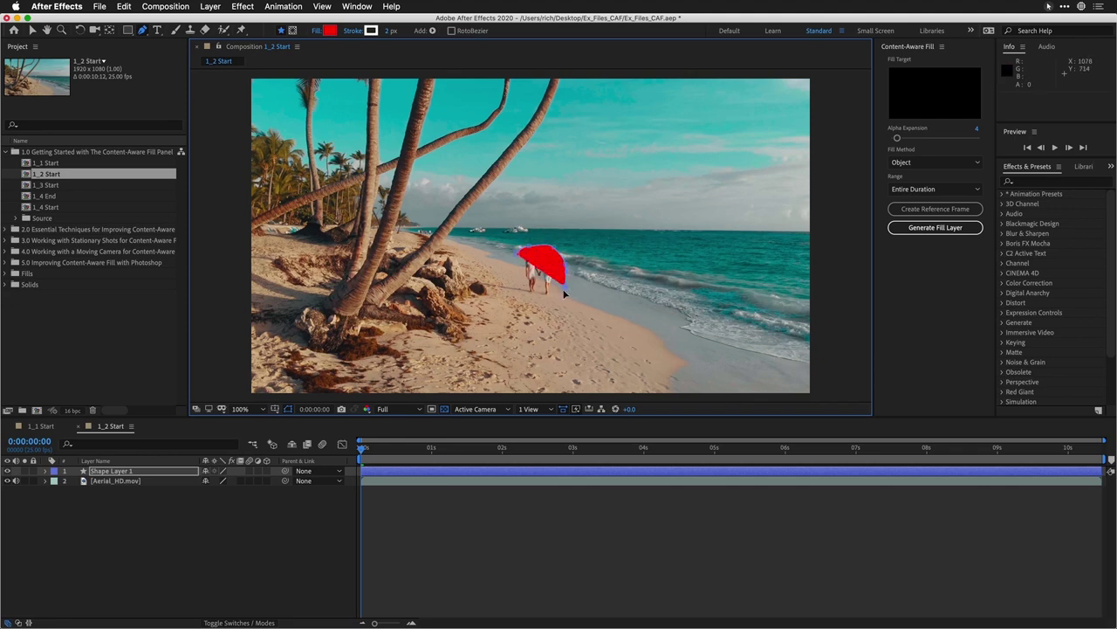
left_click(157, 472)
key("Delete")
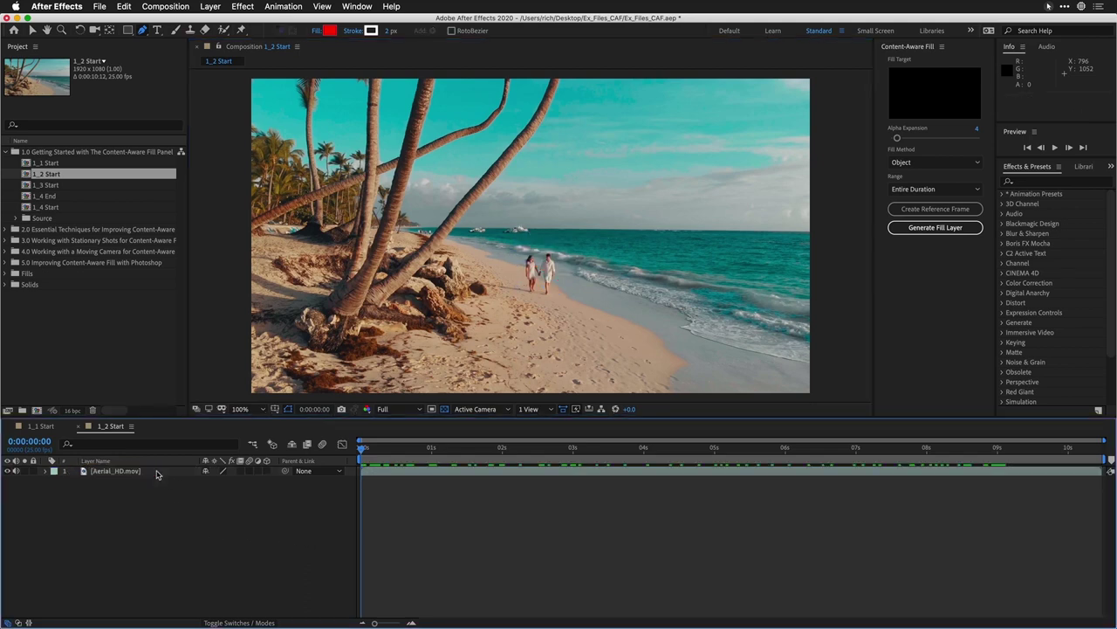
- Draw a closed Pen tool mask on the Aerial_HD.mov layer around the walking couple and their shadows
left_click(157, 473)
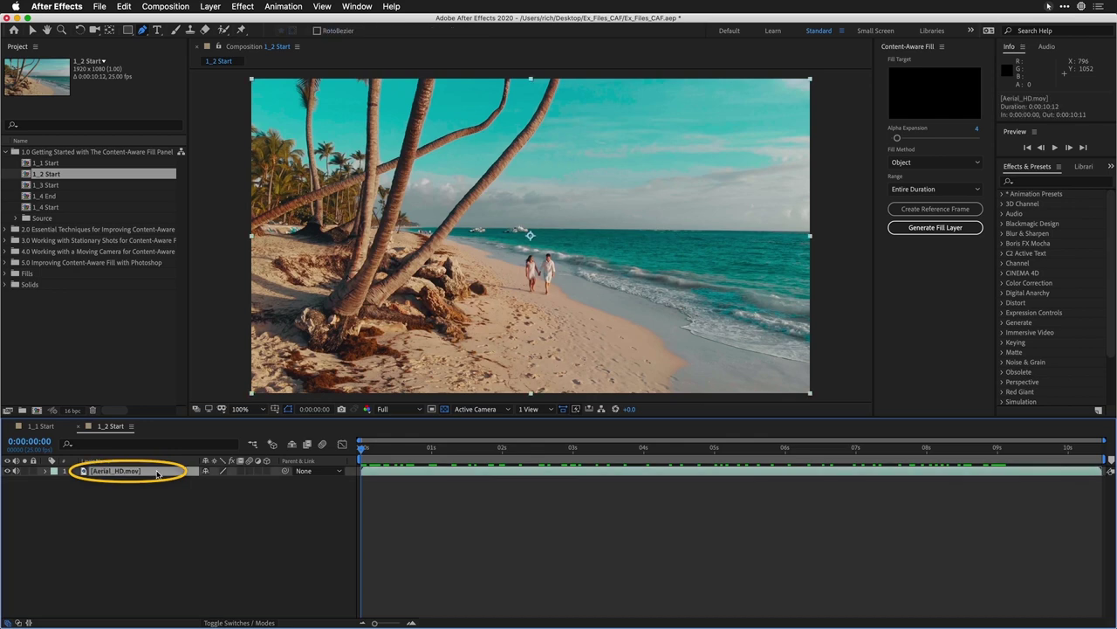
left_click(532, 244)
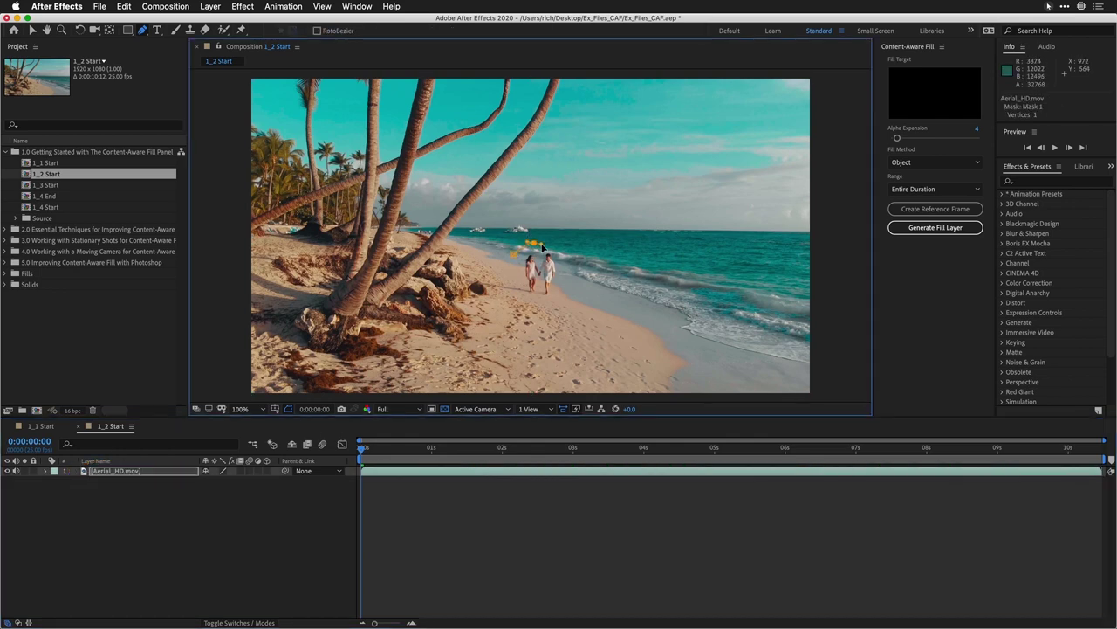
left_click_drag(567, 249, 562, 306)
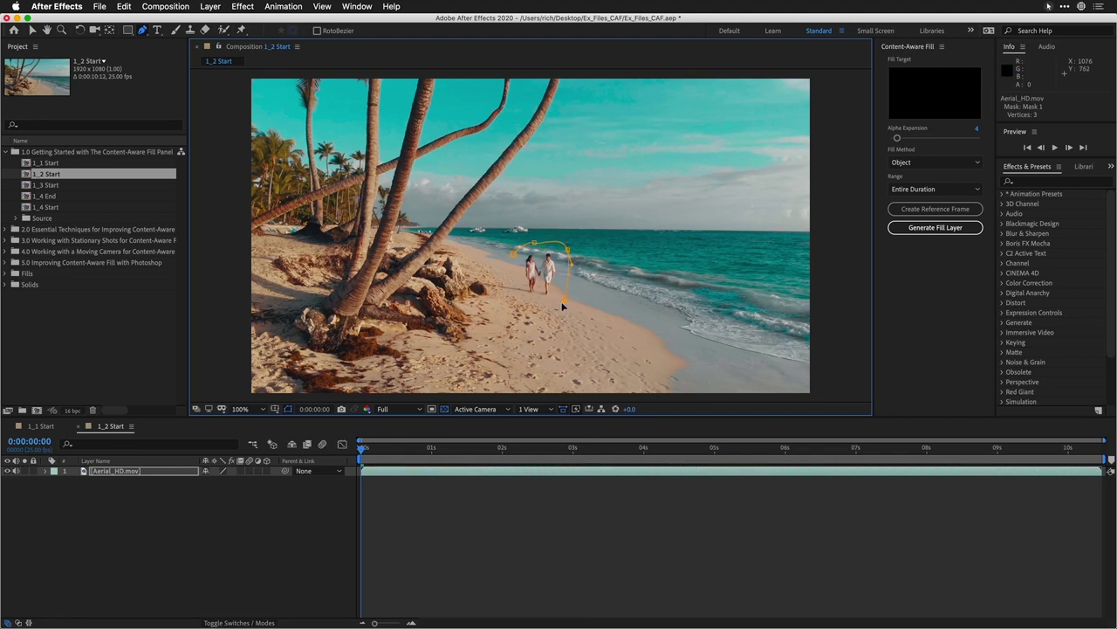
left_click(553, 308)
left_click(534, 309)
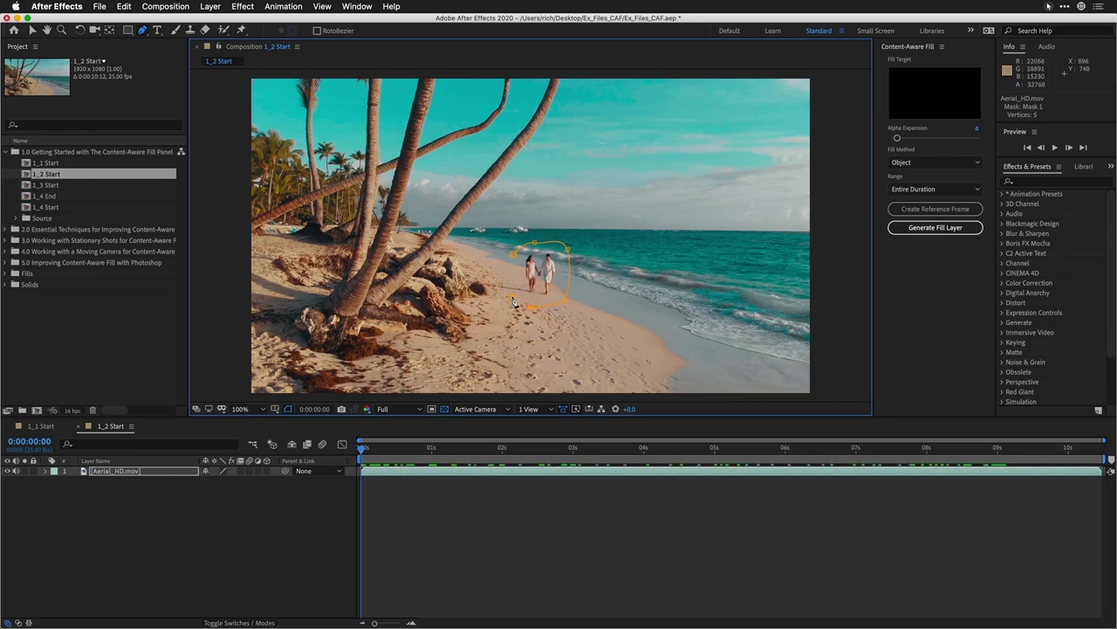
left_click(511, 295)
left_click(489, 281)
left_click(485, 272)
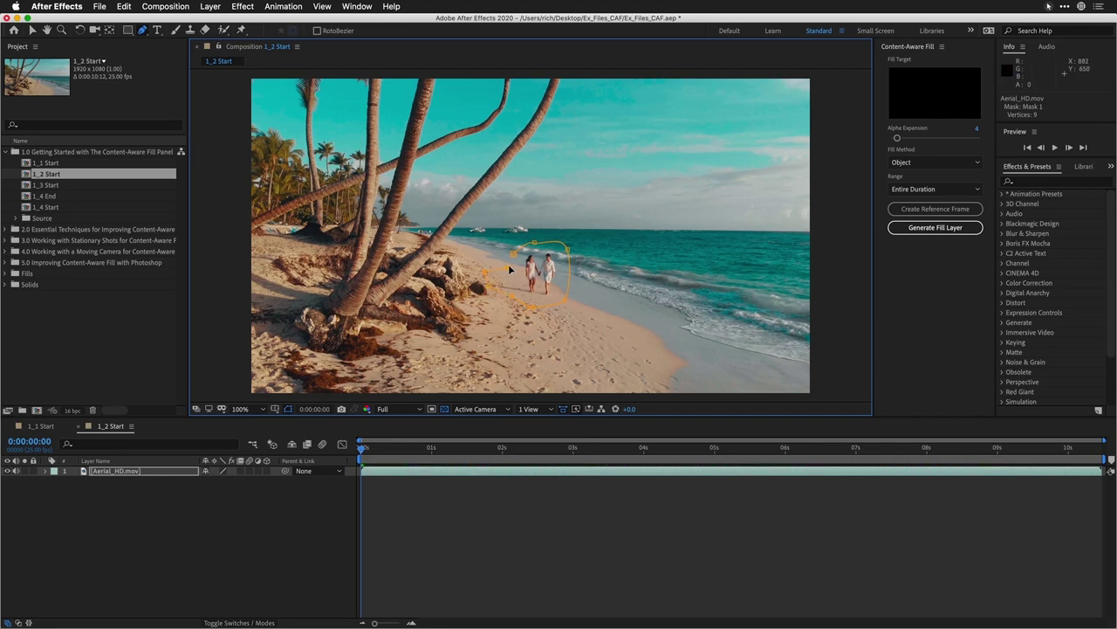
left_click(515, 257)
left_click(515, 258)
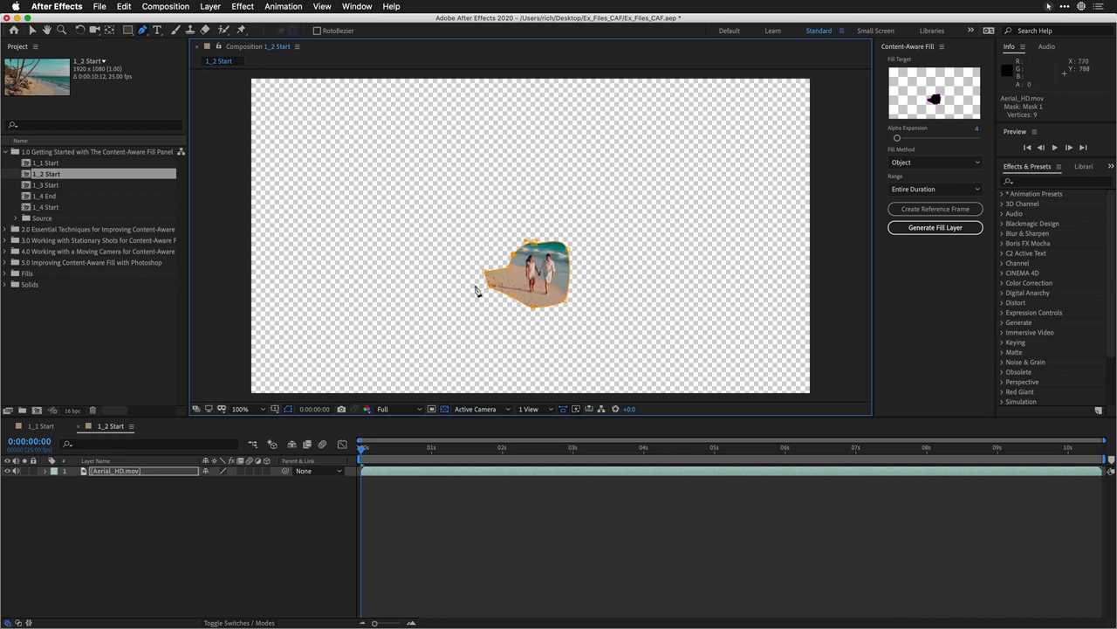
- Reveal the mask properties of the Aerial_HD.mov layer and set Mask 1's mode to None
left_click(163, 474)
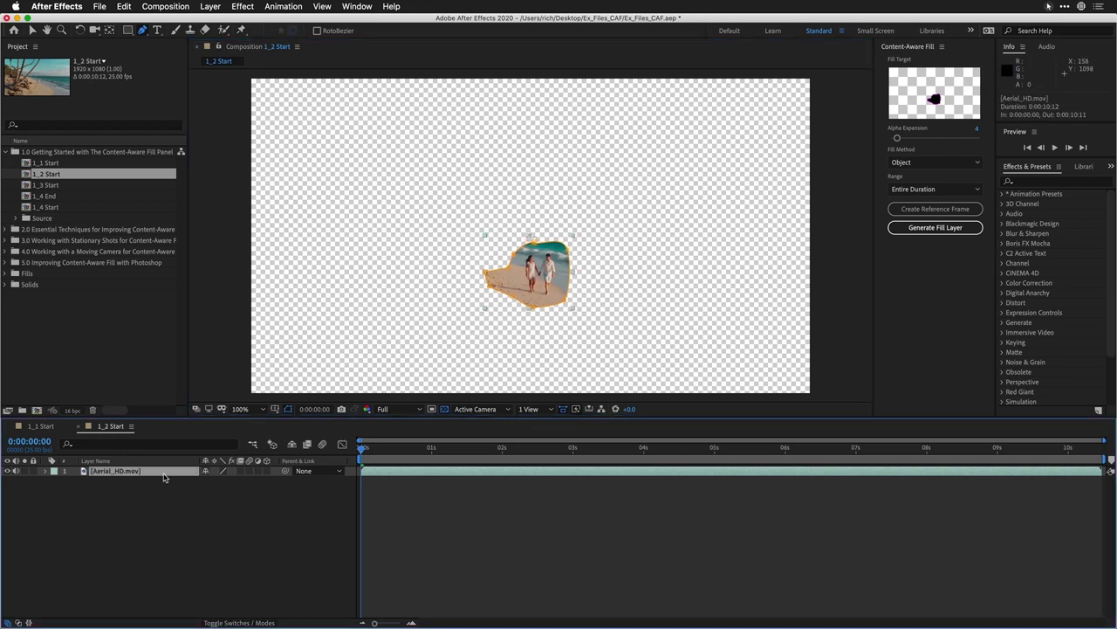
key("m")
key("m")
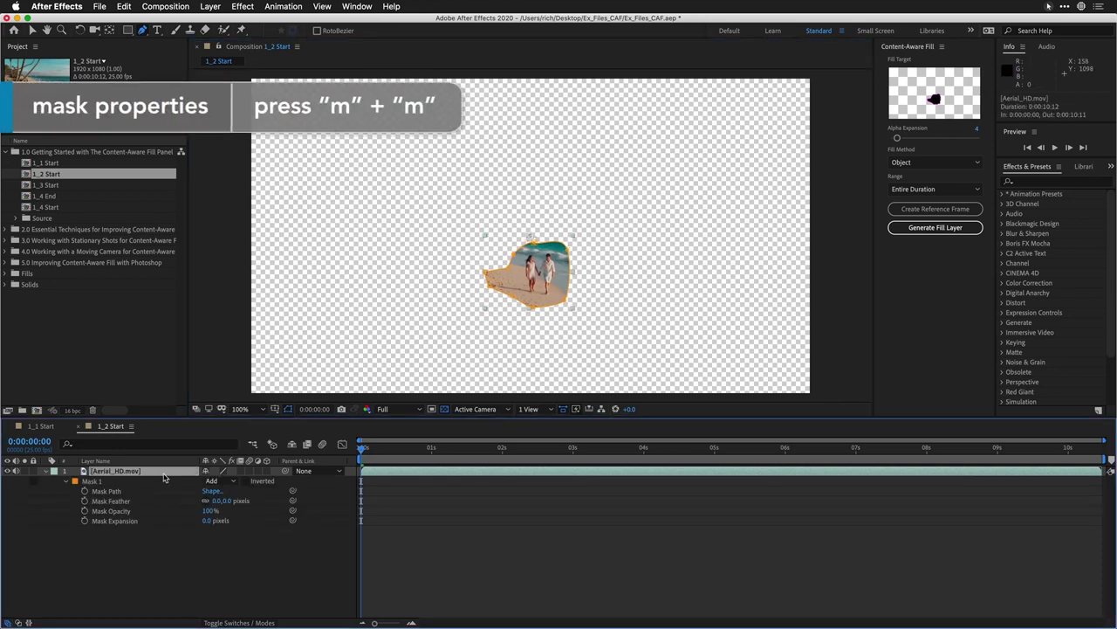
left_click(215, 481)
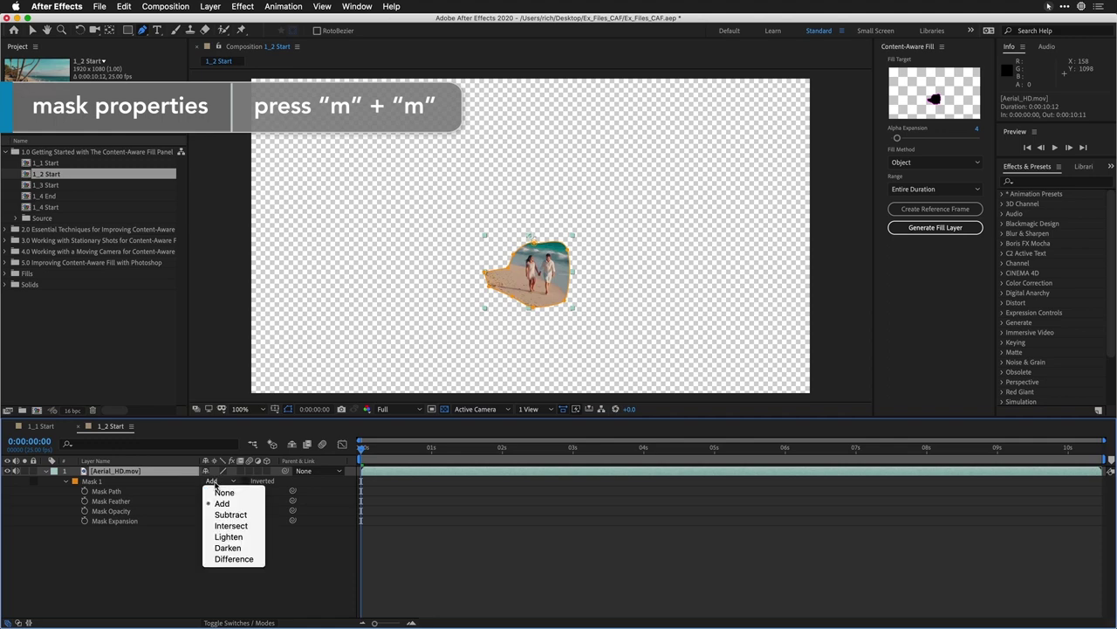
left_click(218, 493)
- Review the mask against the moving footage and start keyframing its Mask Path at 0:00:00:00
key("space")
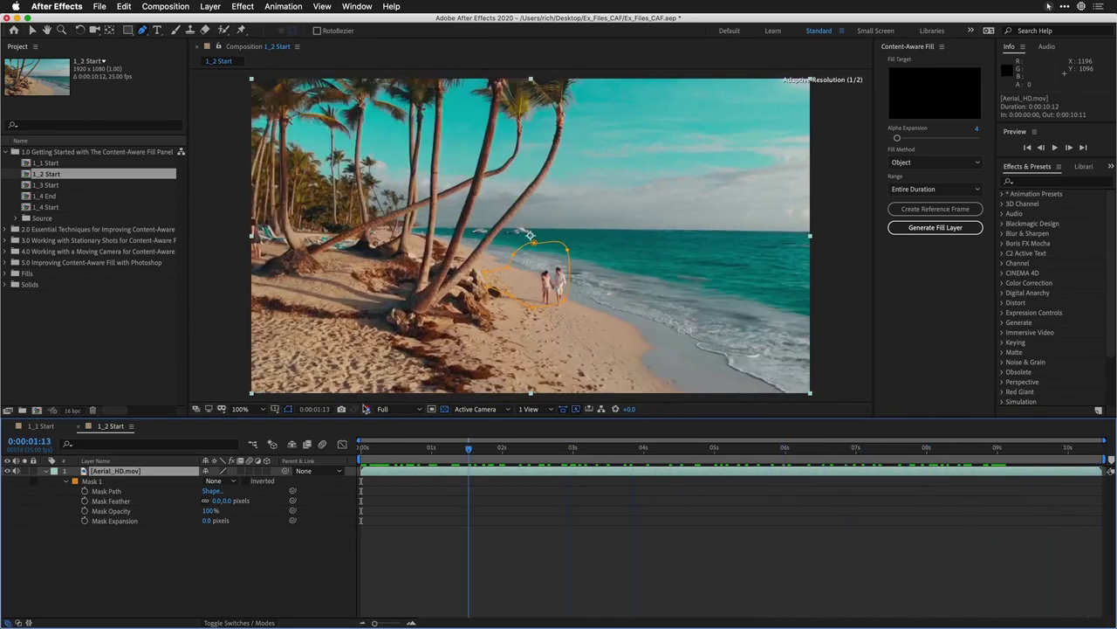
key("space")
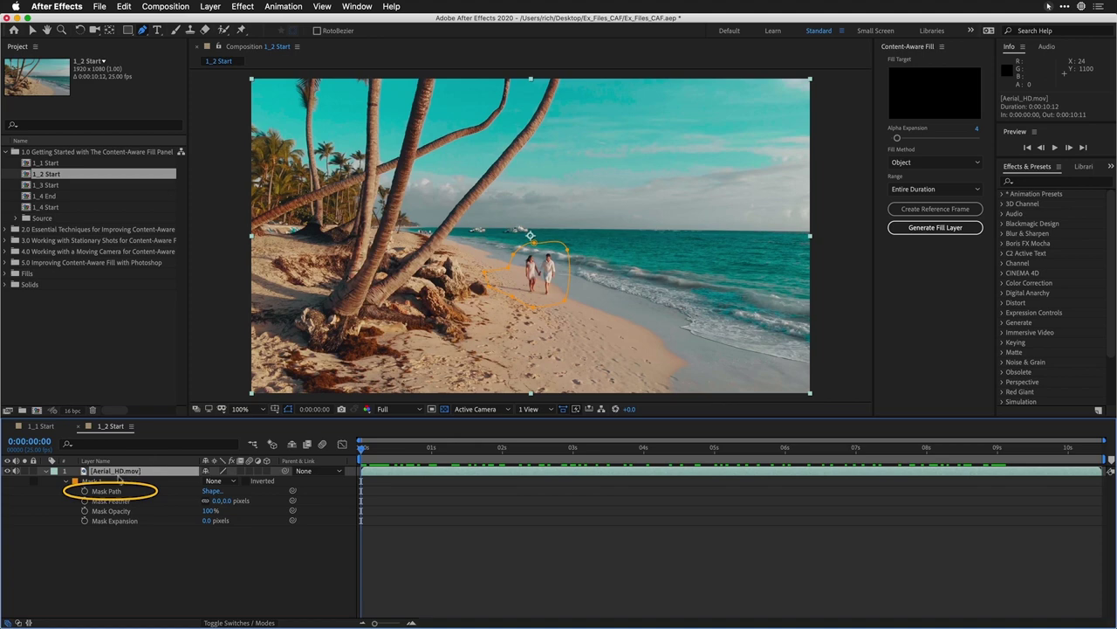
left_click(85, 492)
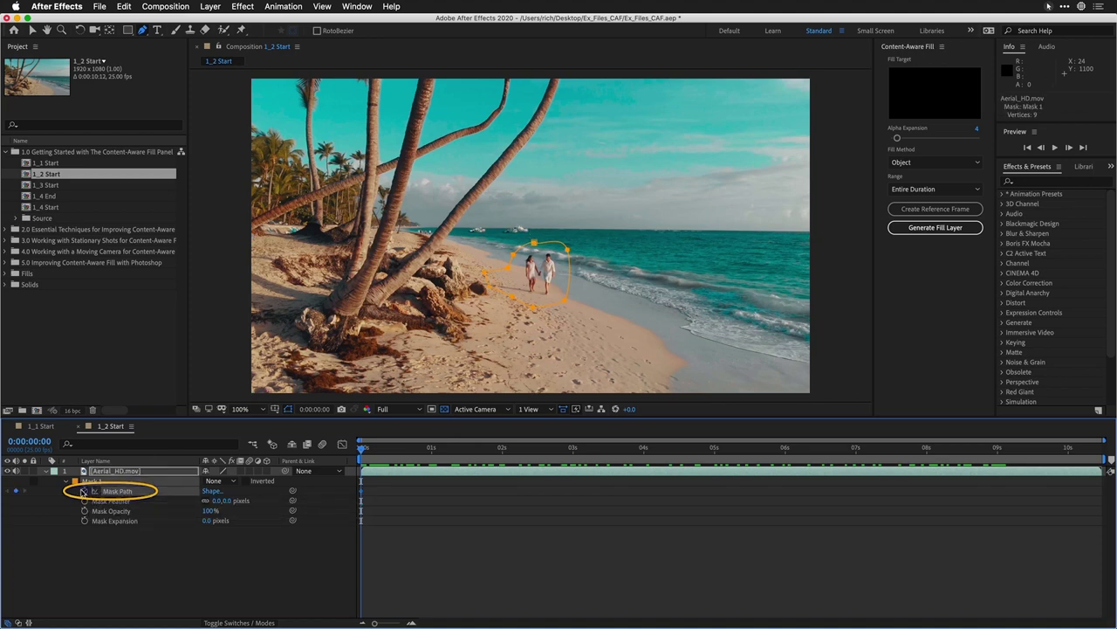
- Keyframe Mask 1 at 0:00:02:00 by moving it about 12 px right and 28 px down and scaling it to about 95% by 97%
left_click(503, 457)
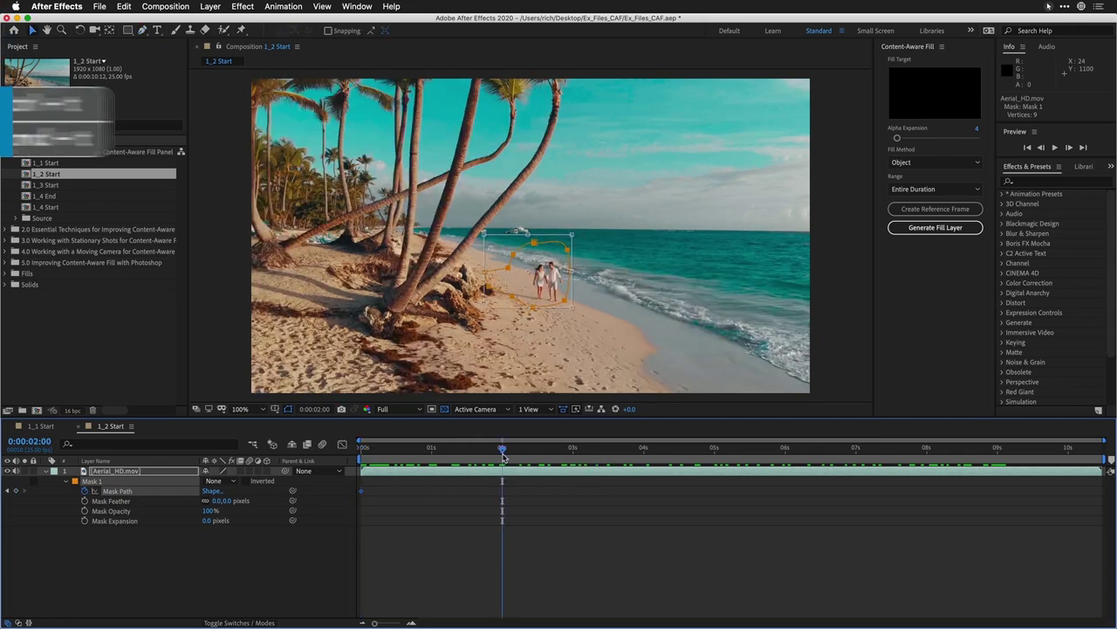
key("super+t")
key("shift+Down")
key("shift+Down")
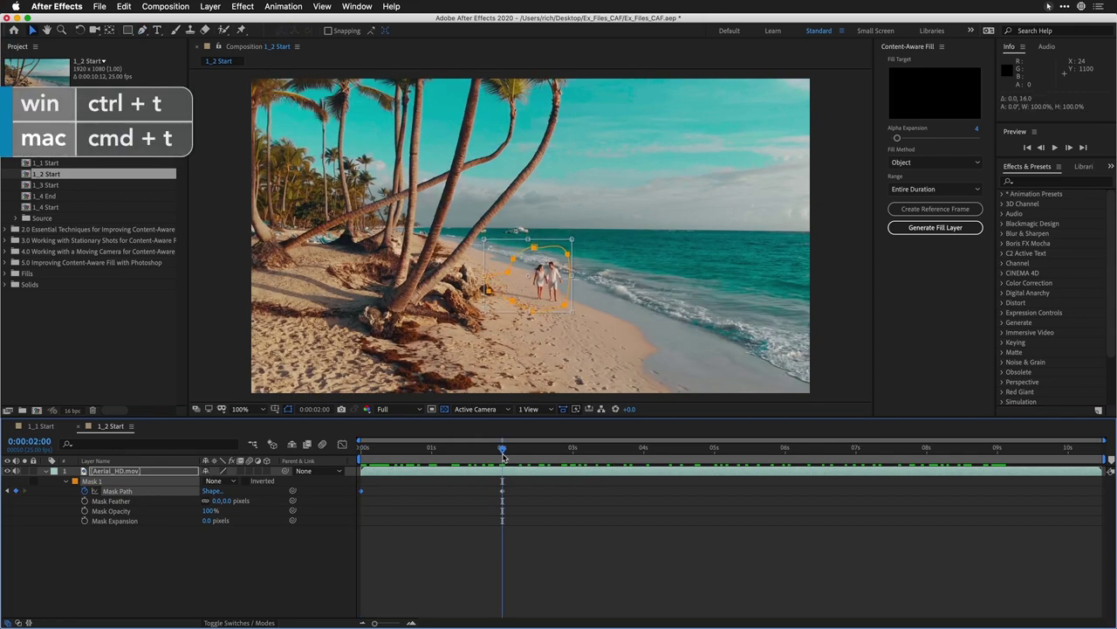
key("shift+Right")
key("Right")
key("Right")
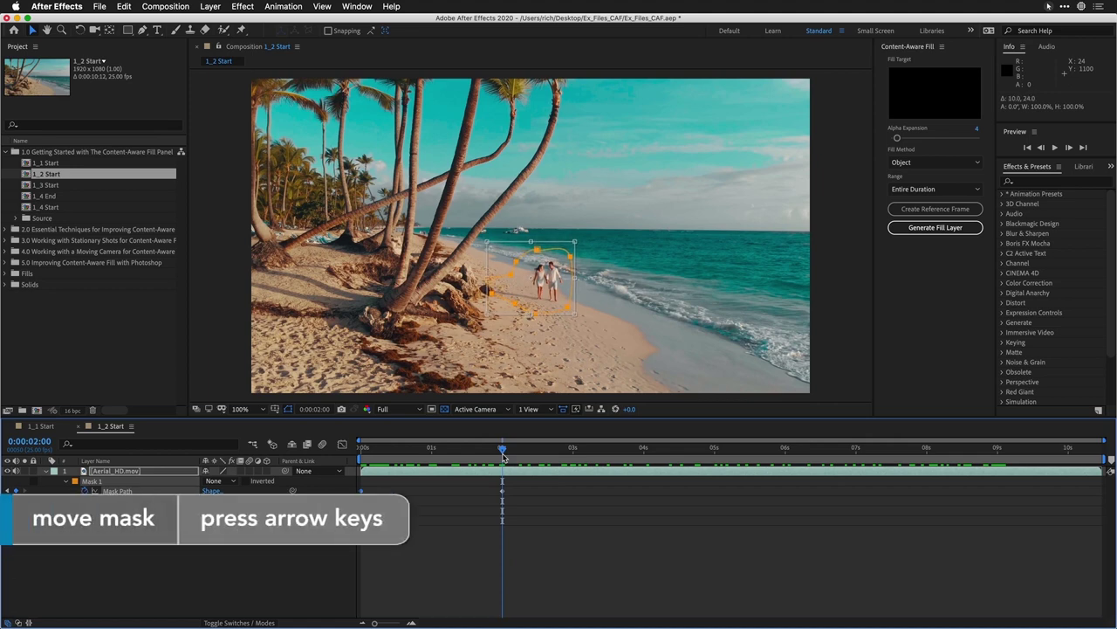
left_click(492, 247)
left_click_drag(492, 247, 491, 245)
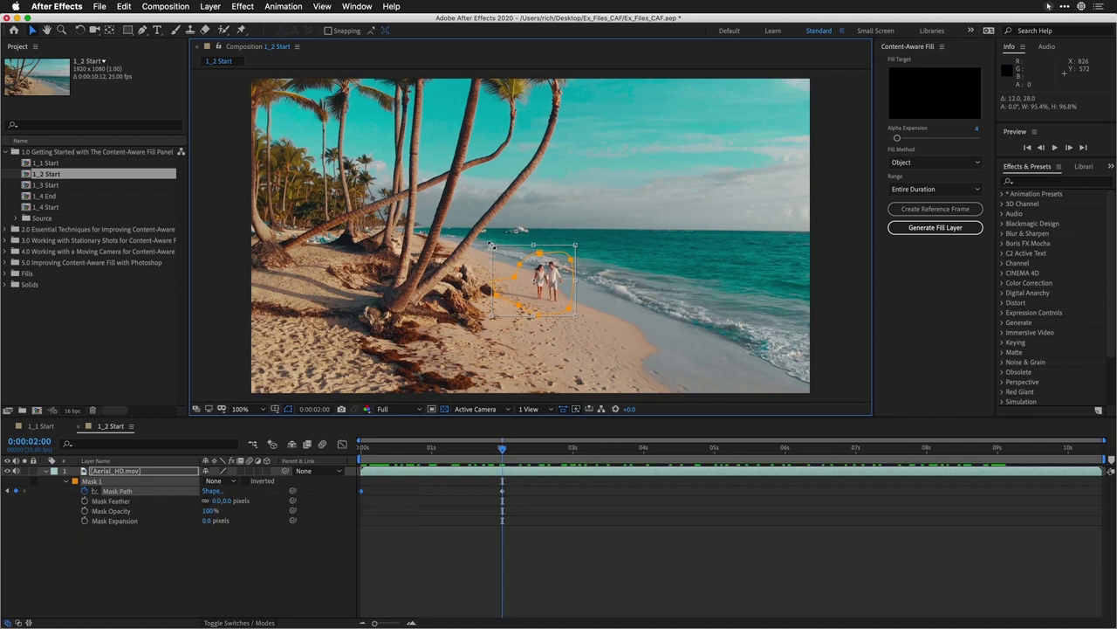
key("Return")
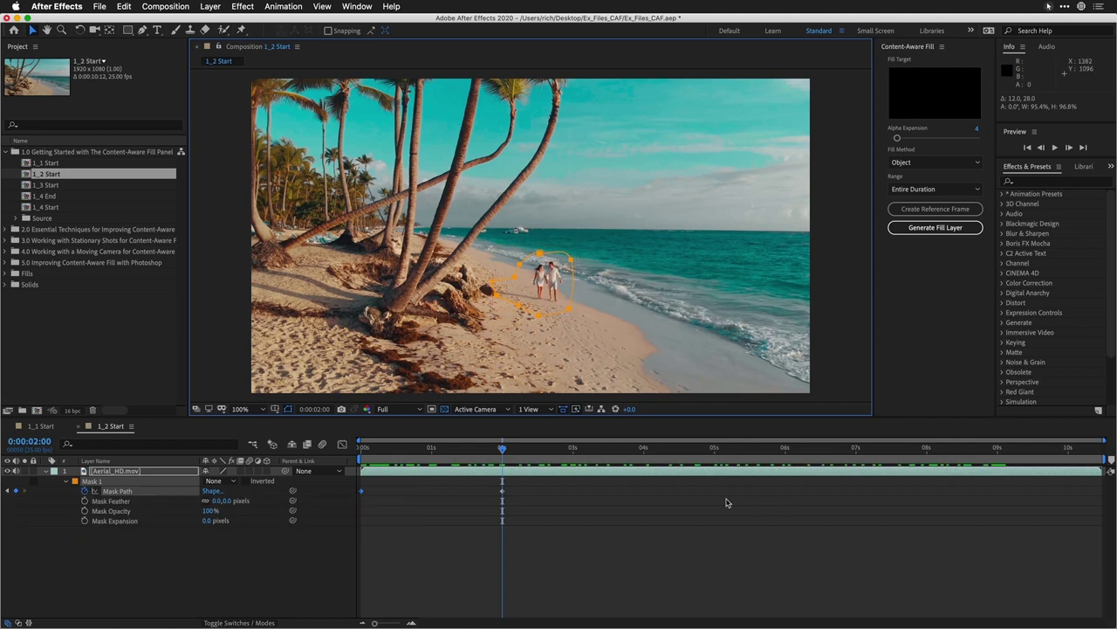
- At 0:00:04:00, move Mask 1 about 54 px right and 30 px down so it surrounds the couple
left_click(644, 452)
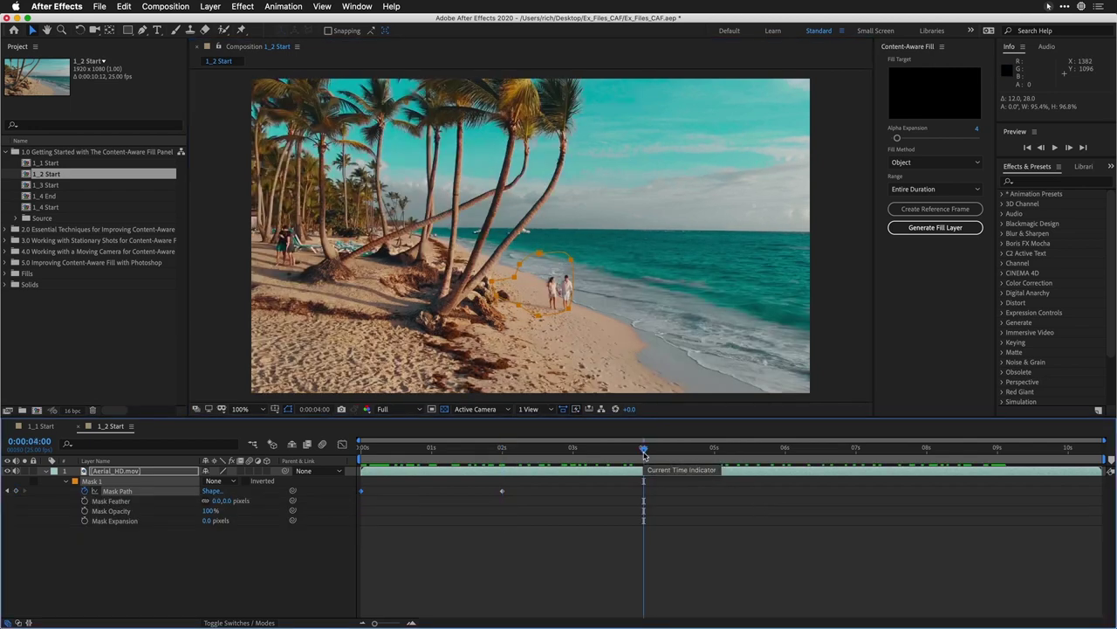
key("super+t")
key("shift+Right")
key("shift+Right")
key("shift+Right")
key("shift+Right")
key("shift+Right")
key("shift+Right")
key("shift+Down")
key("Left")
key("Left")
key("Left")
key("Left")
key("shift+Down")
key("Down")
key("Down")
key("Down")
key("Down")
key("Down")
key("Down")
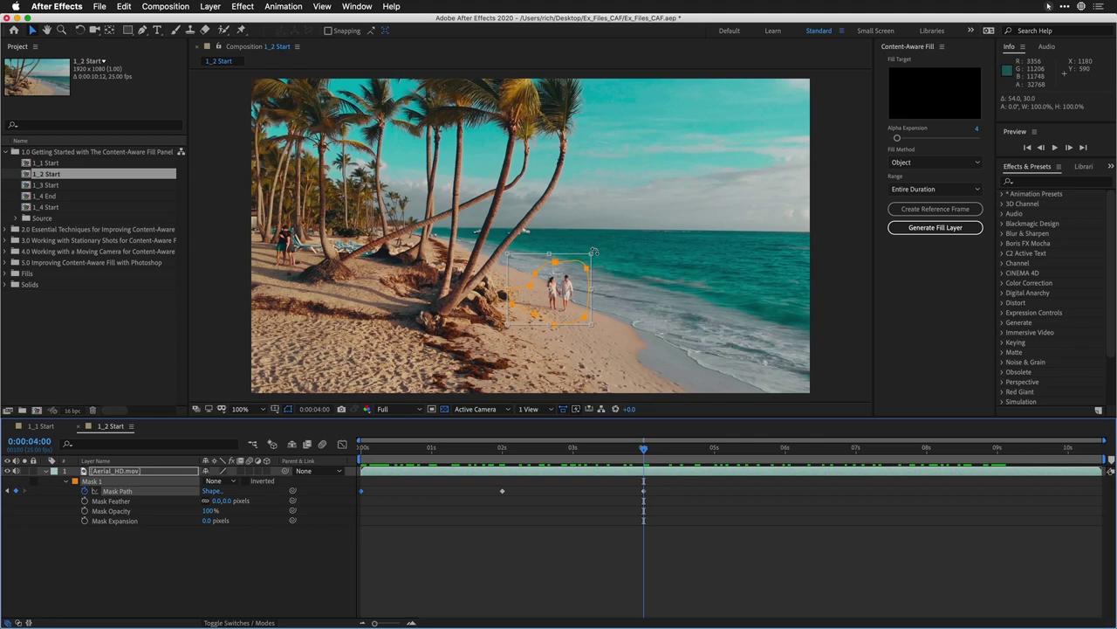
- Shrink the mask at 0:00:04:00 to about 94% wide and 91% high, and nudge it 4 px right and 4 px up
left_click_drag(593, 251, 586, 262)
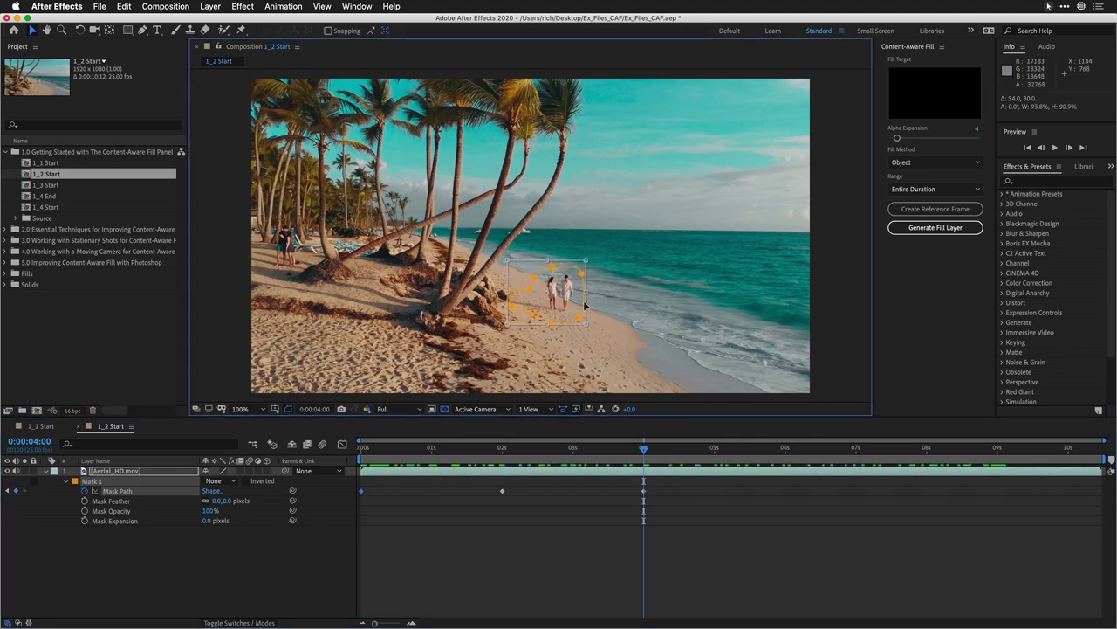
key("Up")
key("Up")
key("Up")
key("Up")
key("Right")
key("Right")
key("Right")
key("Right")
key("Return")
- At 0:00:06:00, move Mask 1 about 28 px right and 22 px down, scale it to about 94% by 87%, and select its shadow-end vertex
left_click(784, 456)
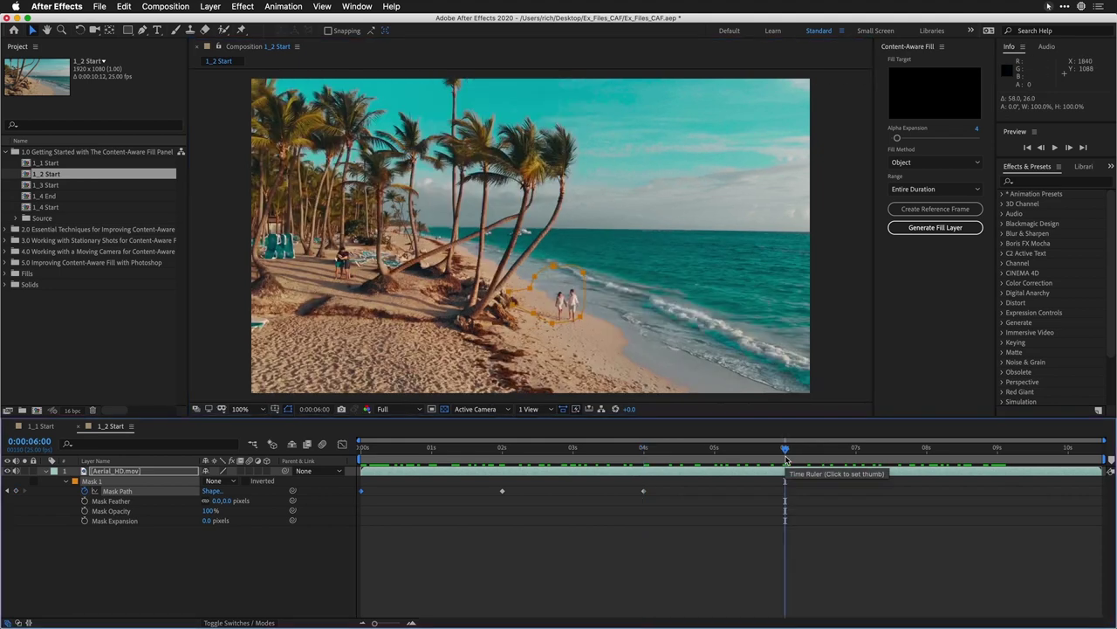
key("super+t")
key("Right")
key("Right")
key("Right")
key("Right")
key("Right")
key("Right")
key("Down")
key("Down")
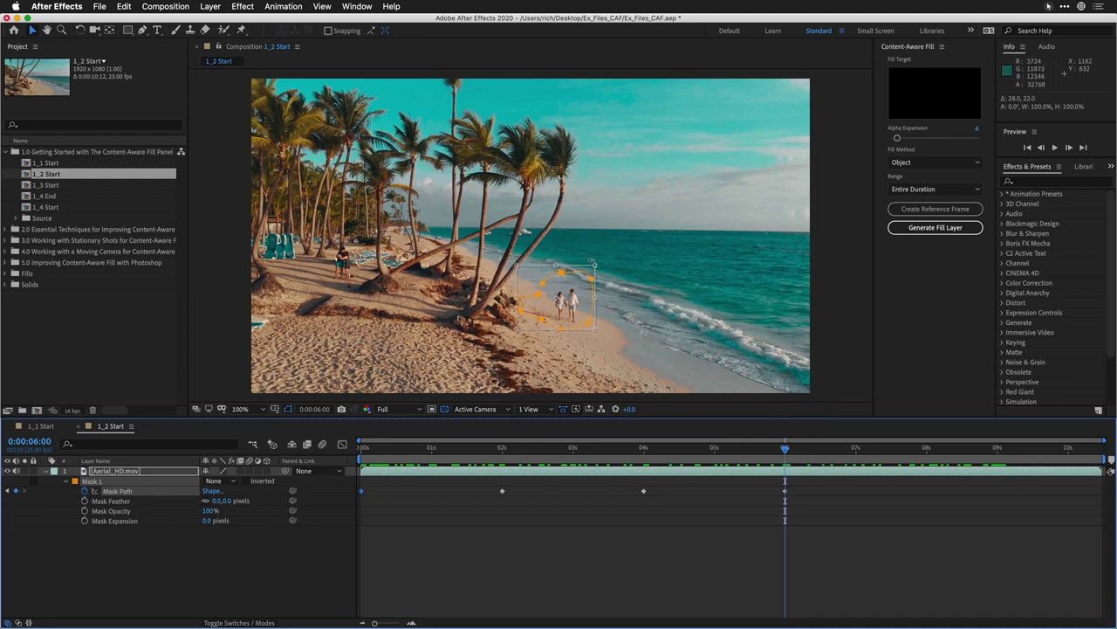
left_click_drag(595, 267, 590, 275)
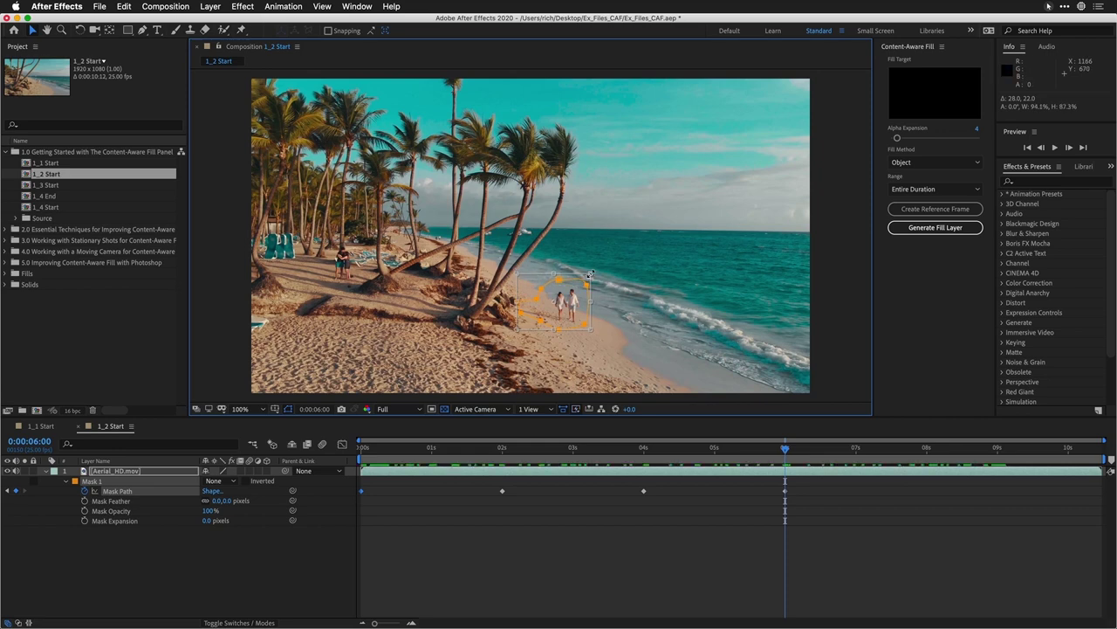
key("Return")
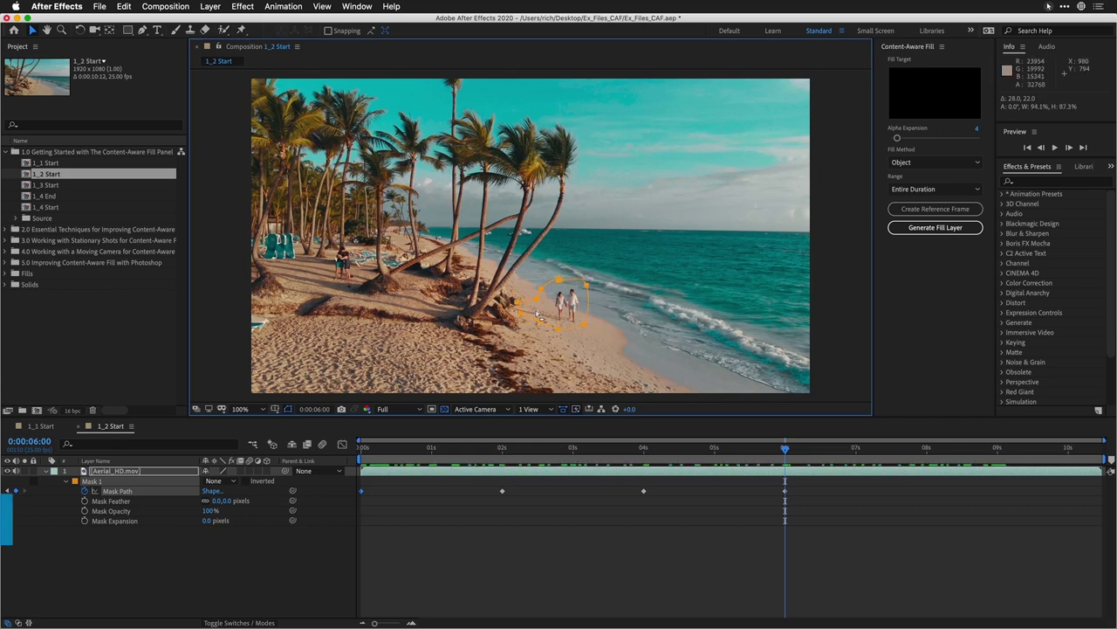
left_click(521, 317)
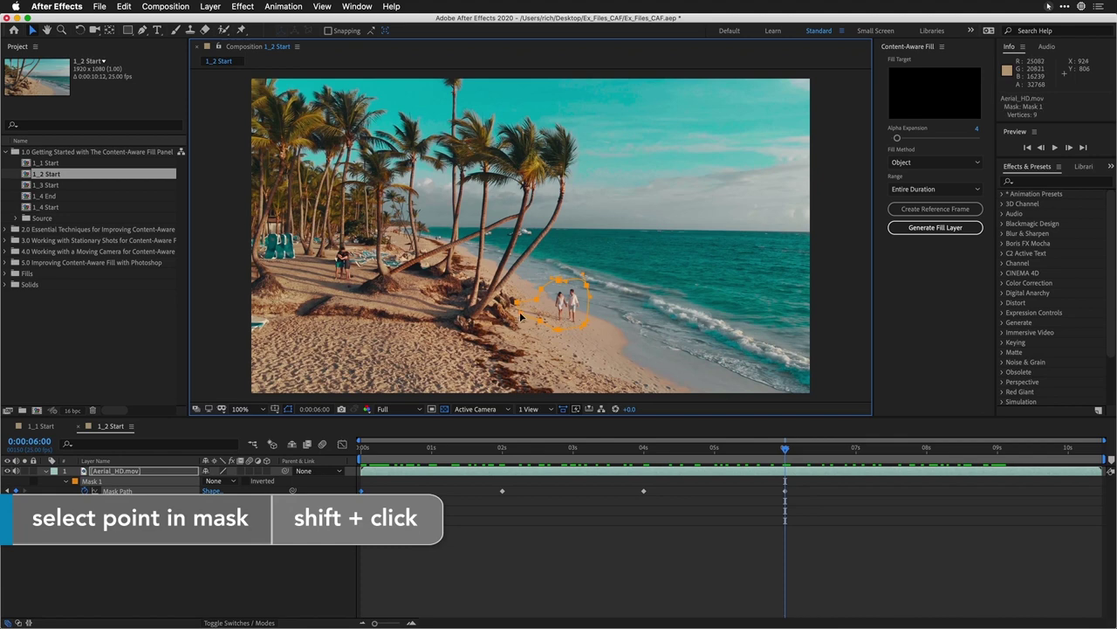
left_click(517, 303, "shift")
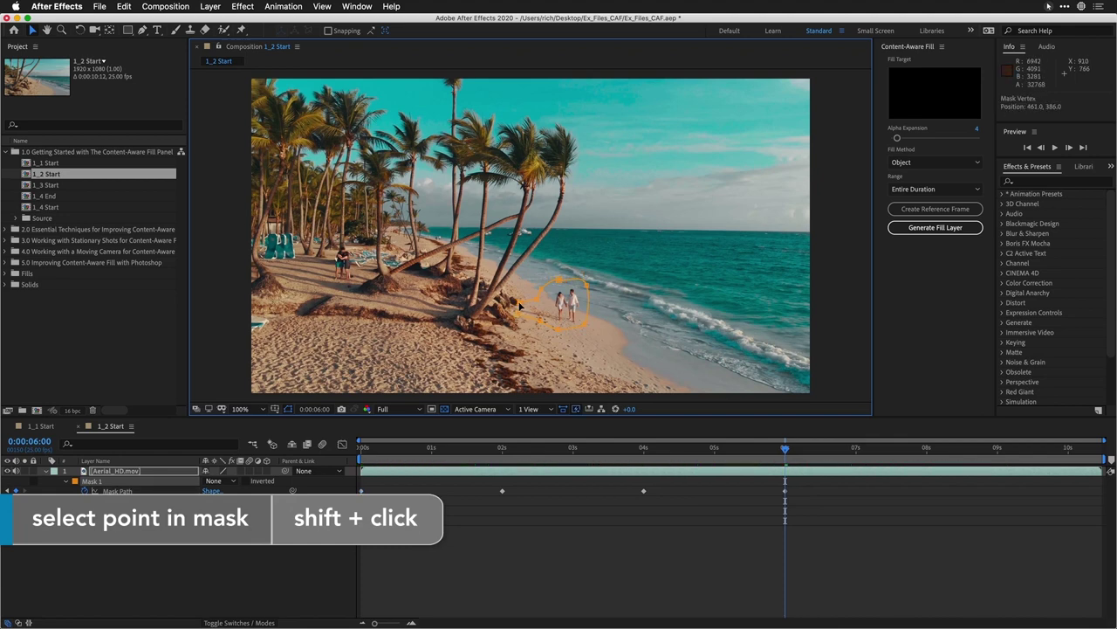
- At 0:00:08:00, reselect Mask 1 with the Selection tool and move it about 22 px right and 74 px down over the couple
left_click(927, 456)
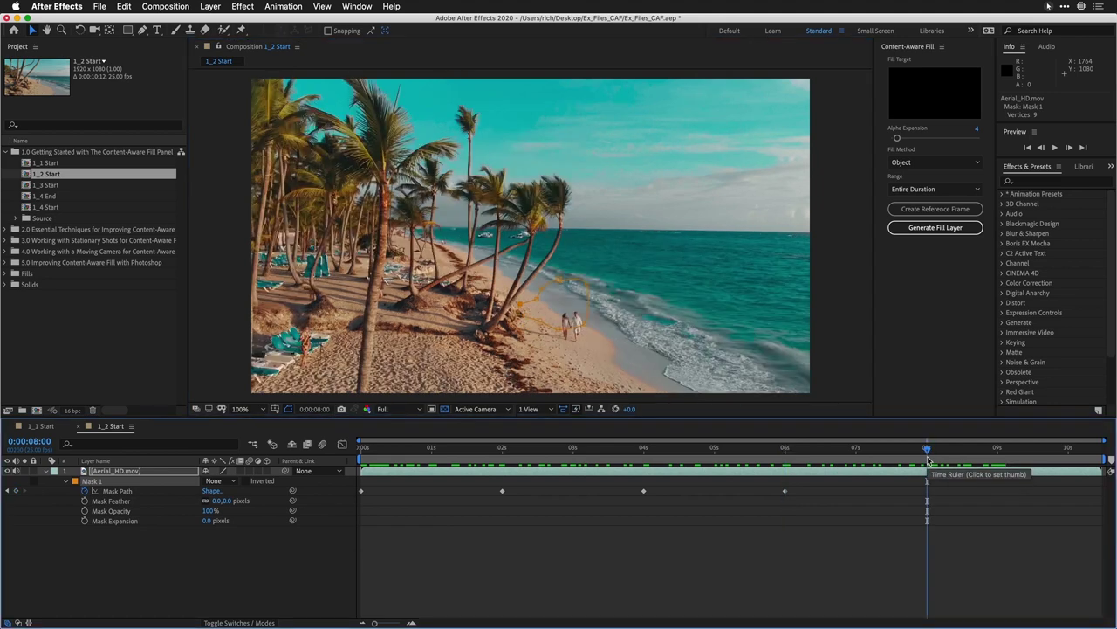
key("super+t")
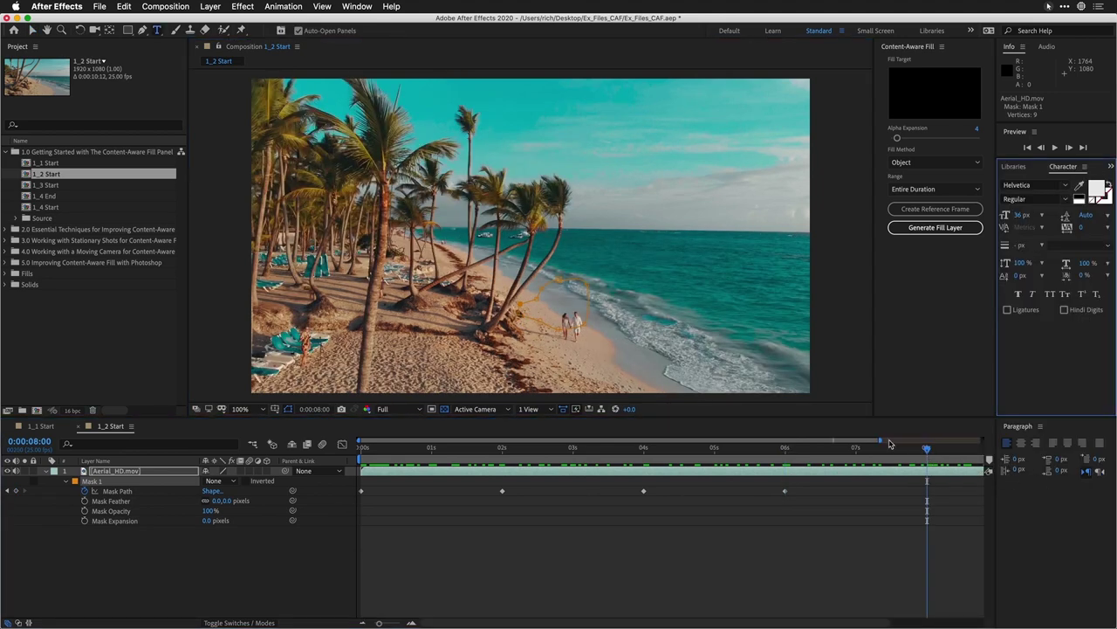
left_click_drag(880, 441, 982, 441)
left_click(94, 482)
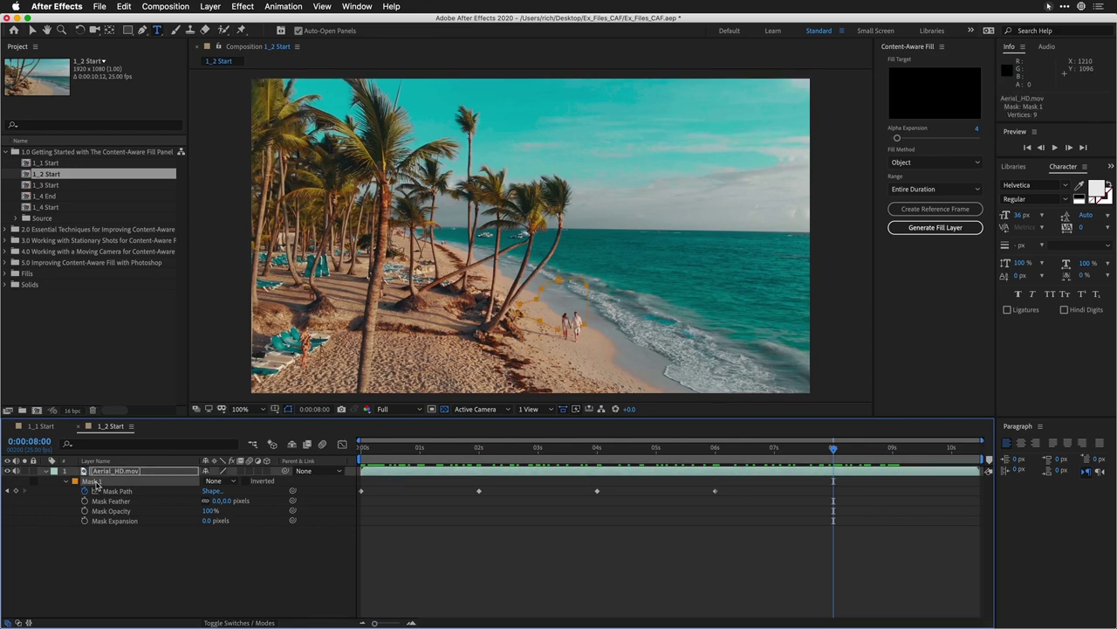
key("v")
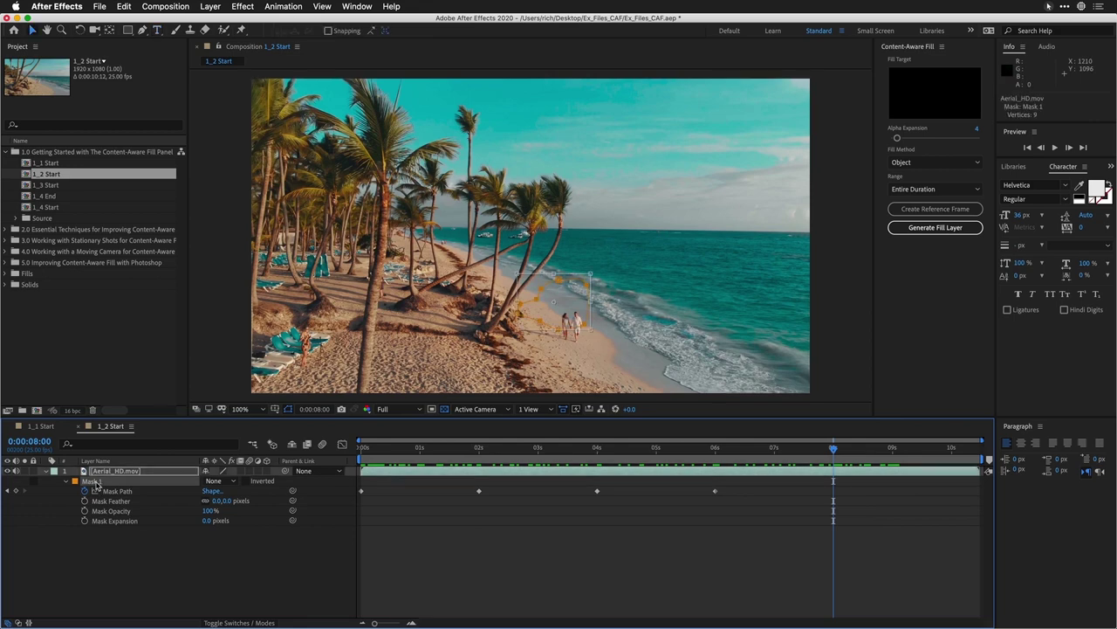
key("shift+Right")
key("shift+Right")
key("shift+Right")
key("shift+Down")
key("shift+Down")
key("shift+Down")
key("shift+Down")
key("shift+Down")
key("shift+Down")
key("shift+Down")
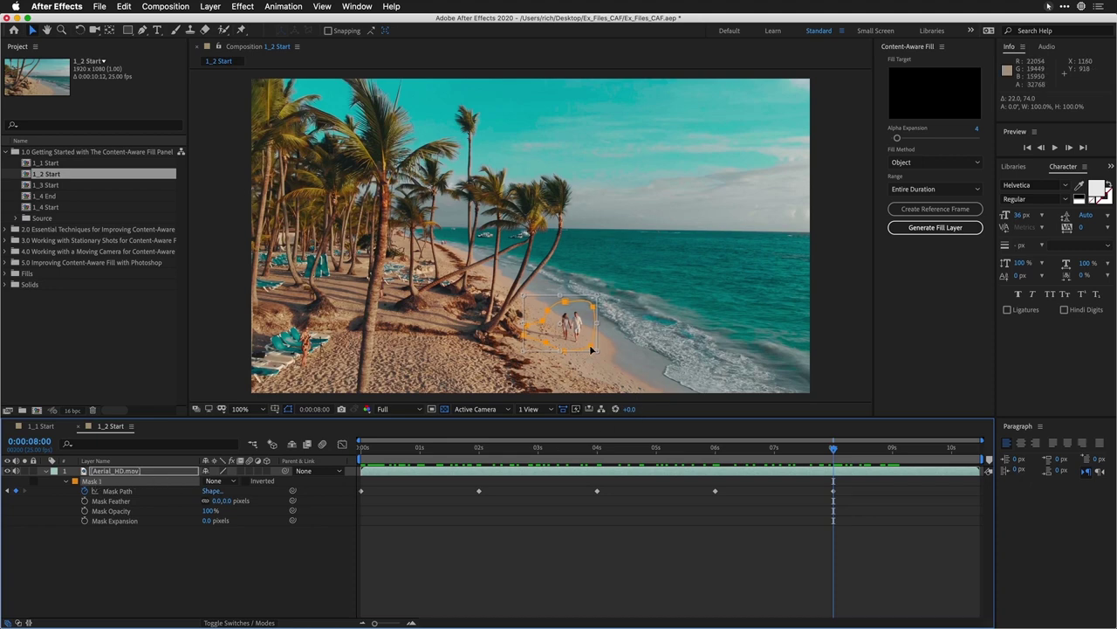
- Shrink the mask slightly around the couple at 0:00:08:00, and return to the 1_2 Start composition view
left_click_drag(595, 349, 588, 347)
key("Return")
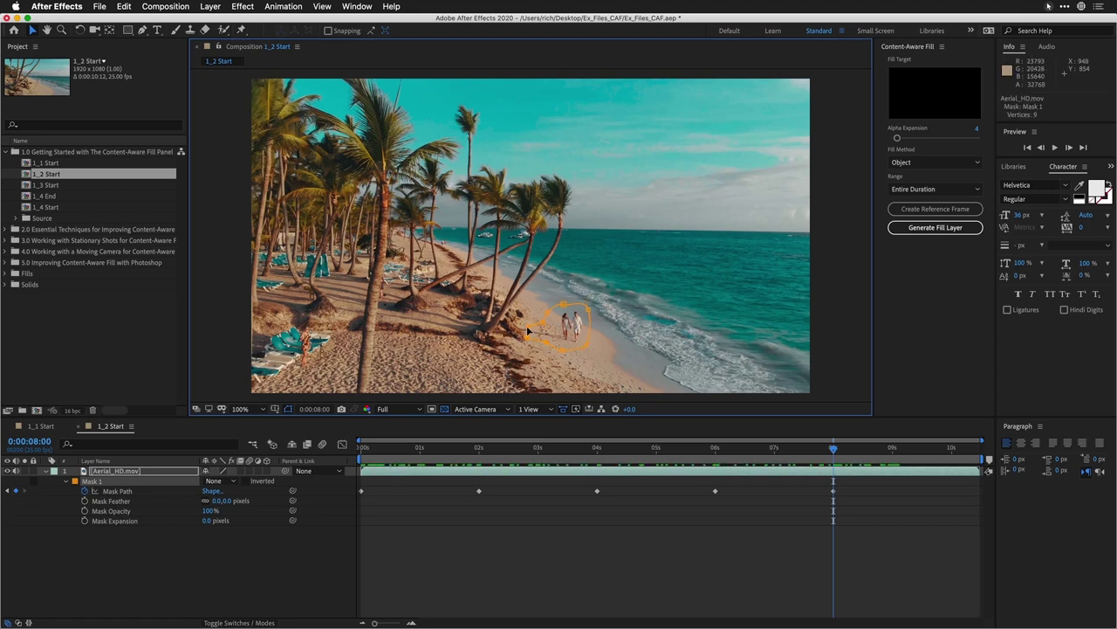
double_click(527, 330)
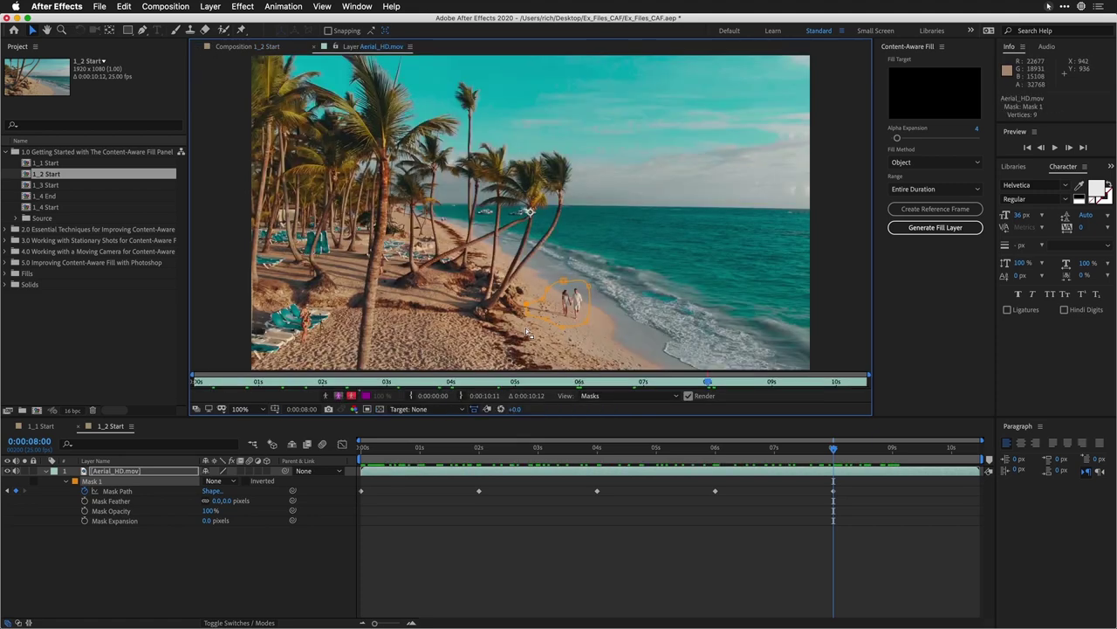
left_click(248, 47)
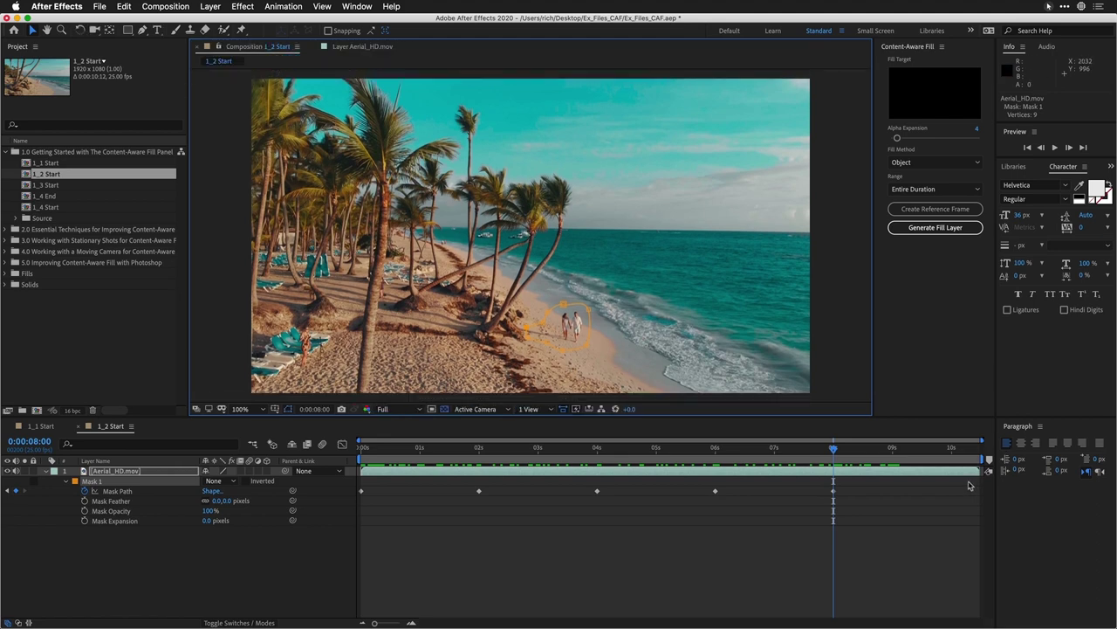
- At 0:00:10:01, move the whole Mask 1 about 22 px right and 60 px down to cover the couple
left_click_drag(864, 457, 955, 465)
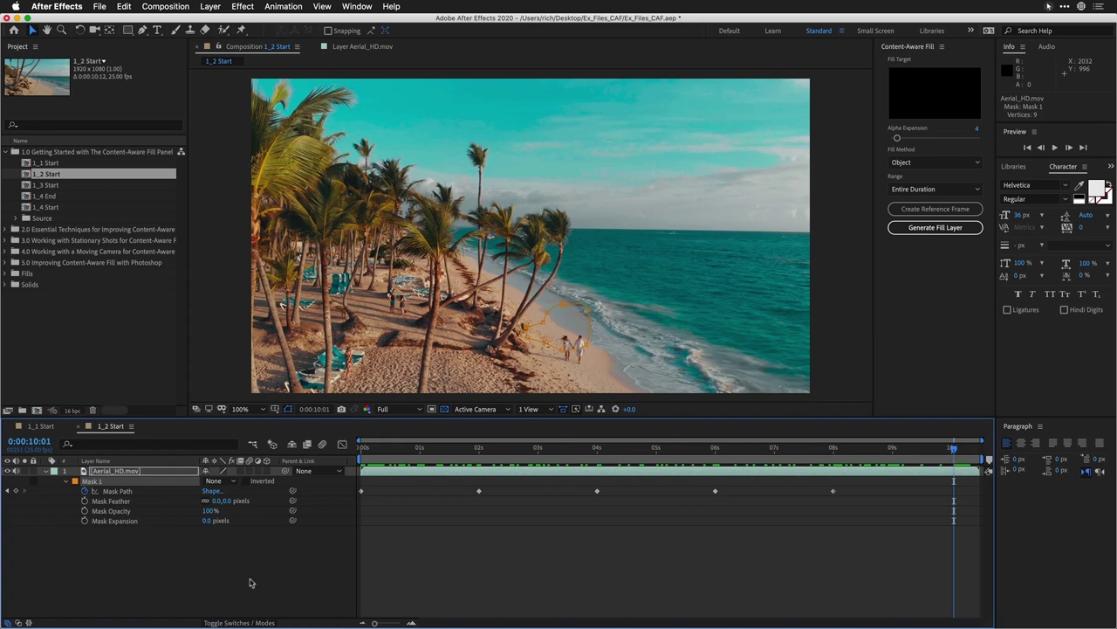
left_click(151, 587)
left_click(102, 482)
key("super+t")
key("shift+Down")
key("shift+Down")
key("shift+Down")
key("shift+Down")
key("shift+Down")
key("shift+Down")
key("shift+Right")
key("shift+Right")
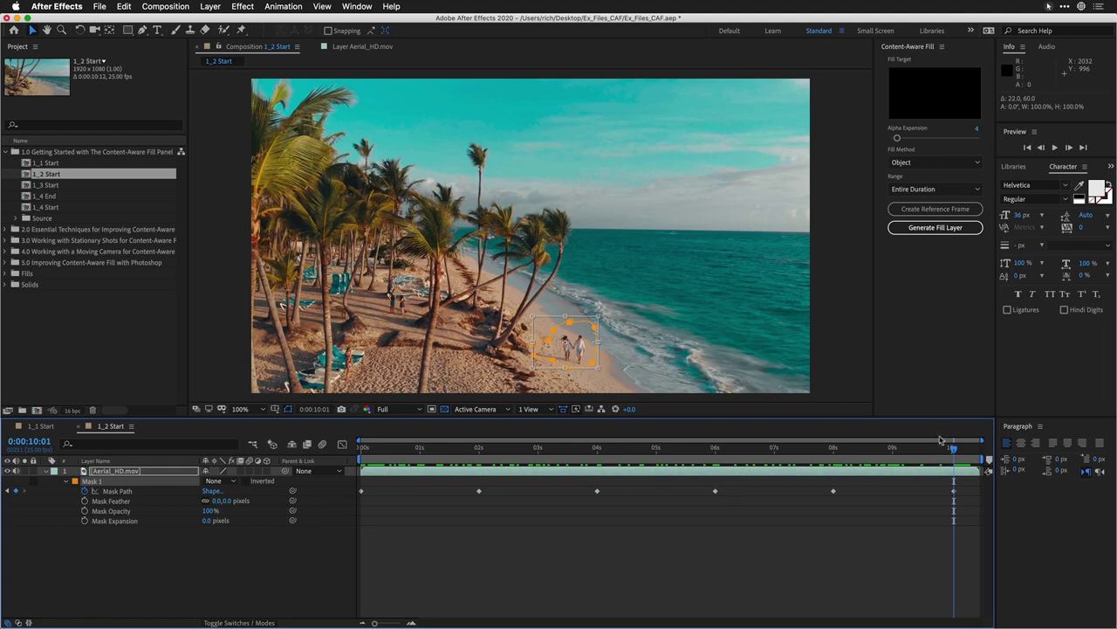
- Keyframe Mask 1 on the last frame, 0:00:10:11, by shifting it further down onto the couple
left_click_drag(953, 448, 1004, 459)
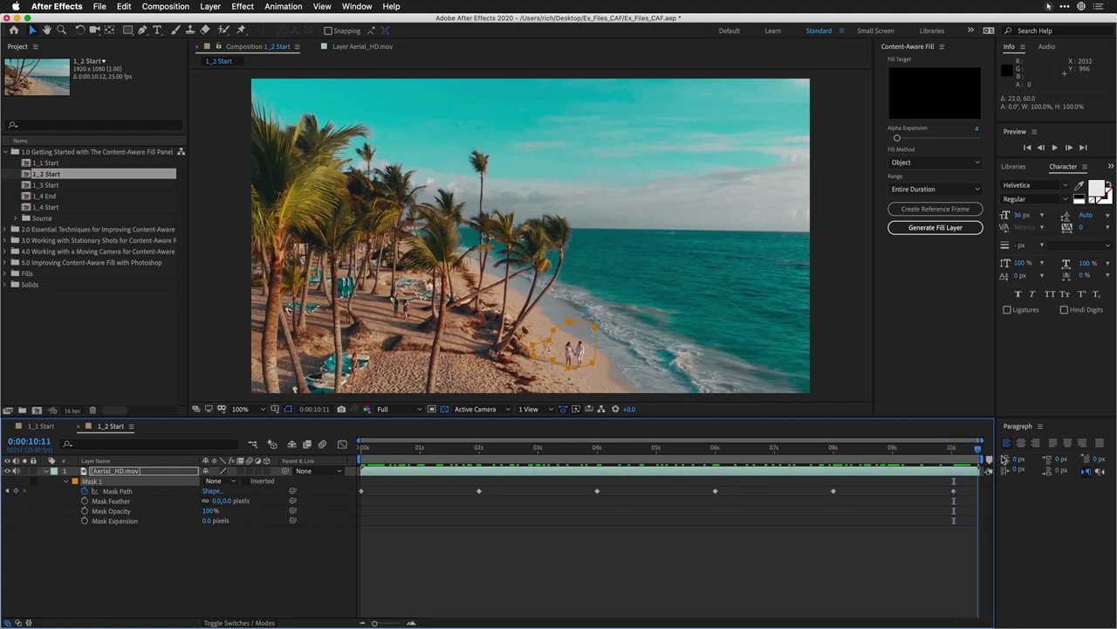
key("shift+Down")
key("shift+Down")
- Check the mask animation across the whole clip and add a corrective Mask Path keyframe at 0:00:07:00
left_click_drag(980, 448, 349, 459)
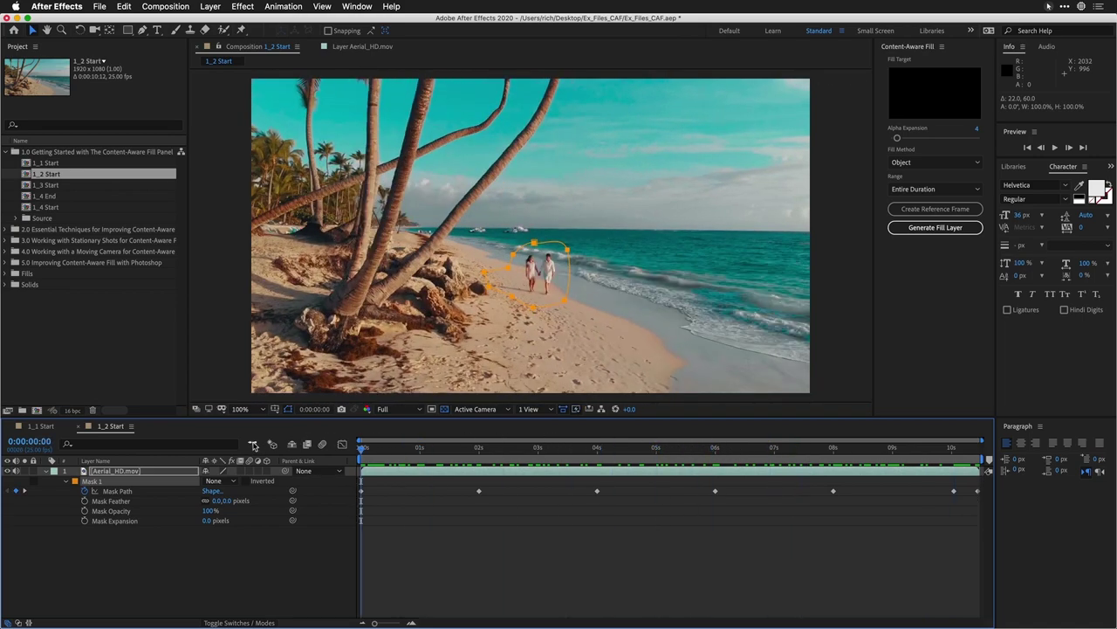
left_click_drag(363, 451, 775, 500)
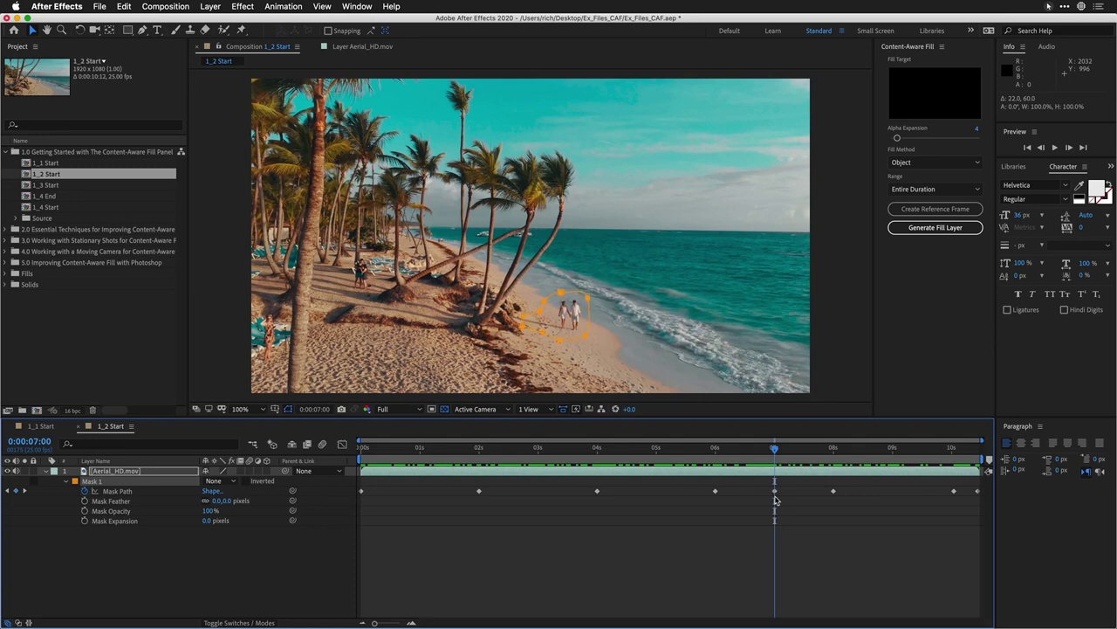
left_click_drag(799, 455, 978, 457)
- Set Mask 1's mode to Subtract and its Mask Feather to 33 pixels
left_click(95, 486)
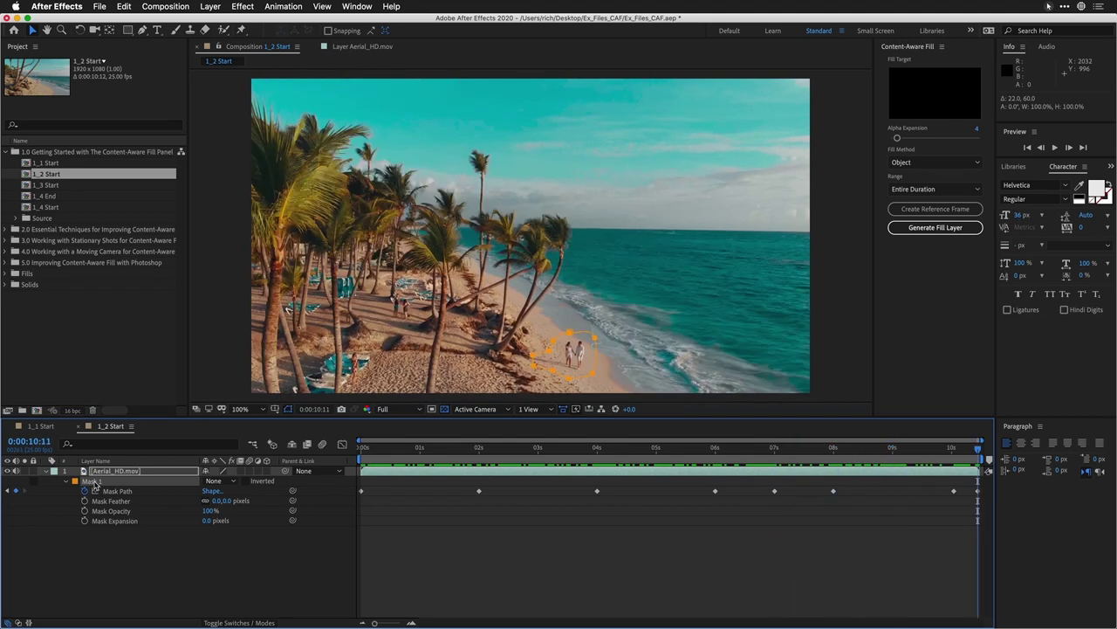
left_click(217, 481)
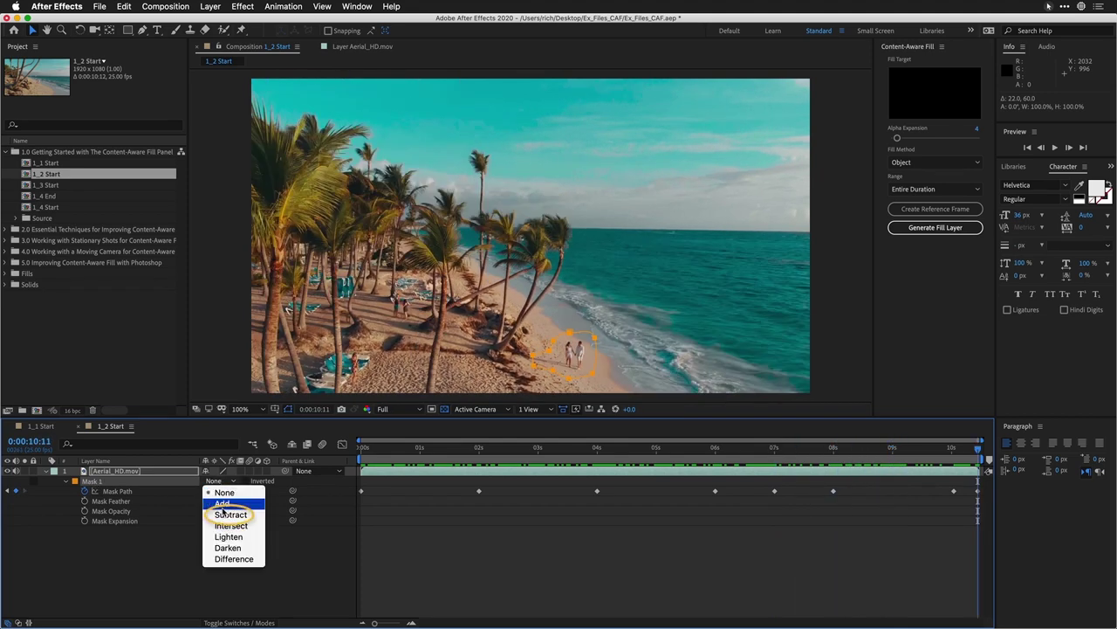
left_click(224, 515)
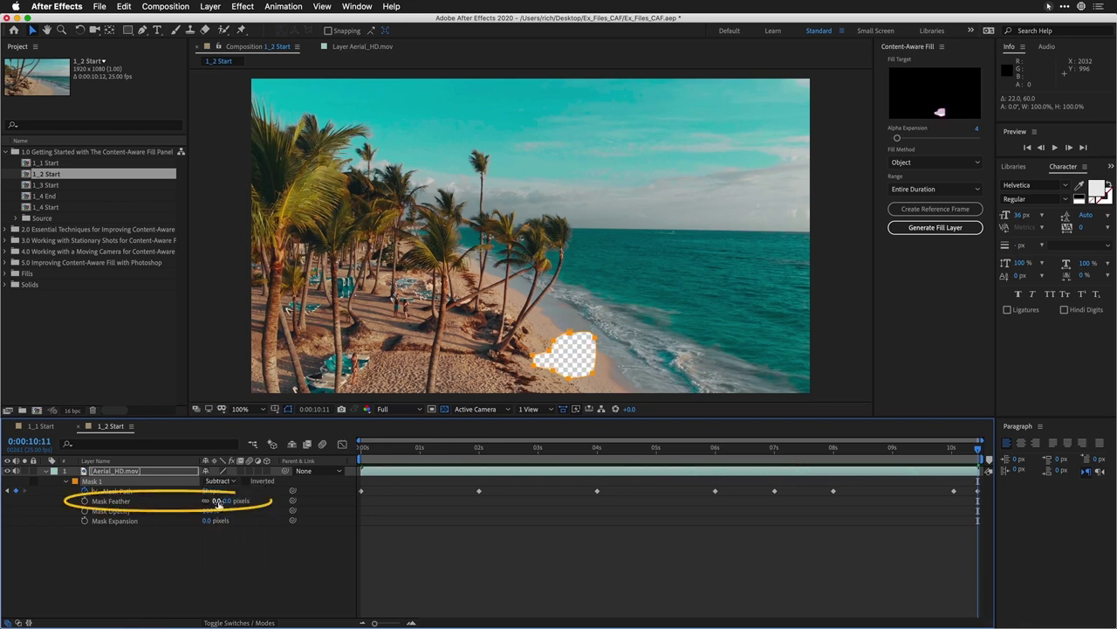
left_click_drag(218, 501, 234, 501)
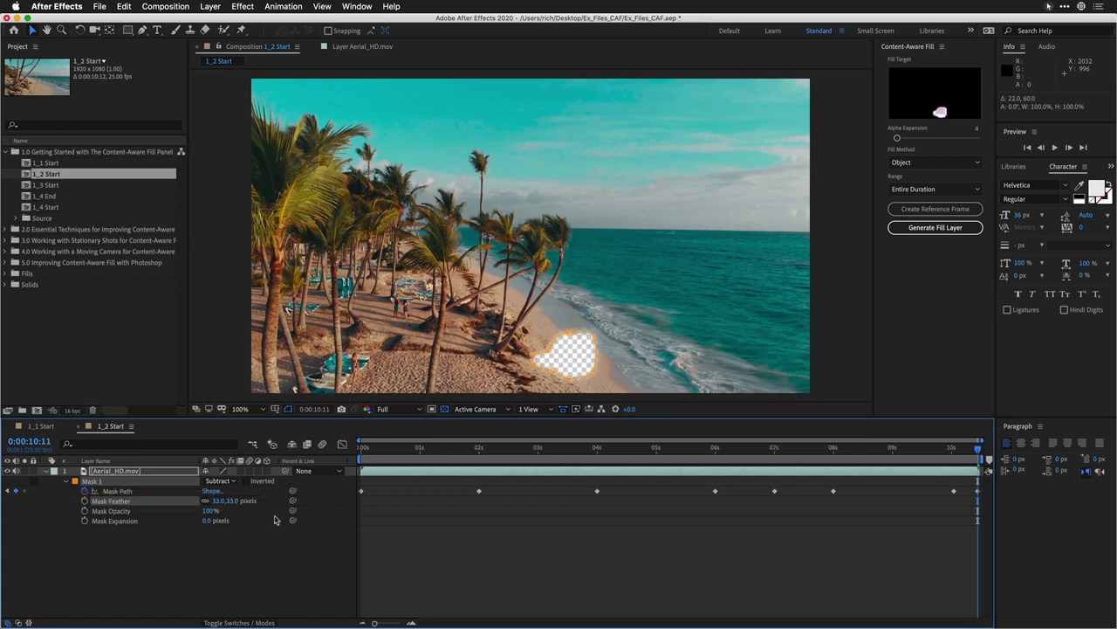
left_click(449, 572)
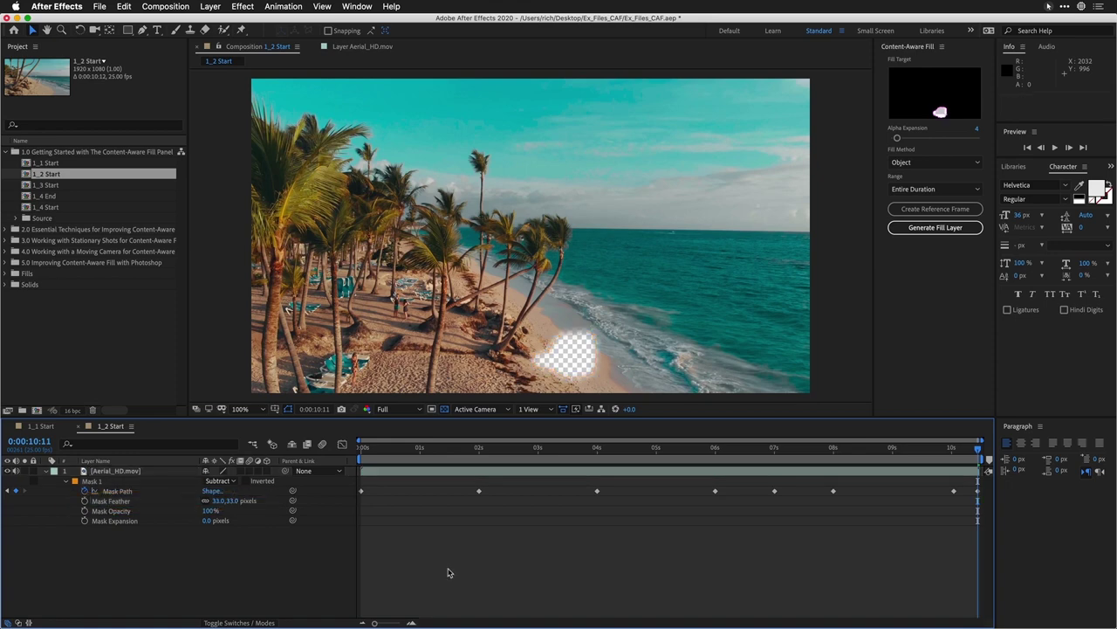
- Preview the cut-out from the start, and set the Content-Aware Fill Alpha Expansion to 10 for the 1_3 Start composition
left_click_drag(385, 448, 357, 456)
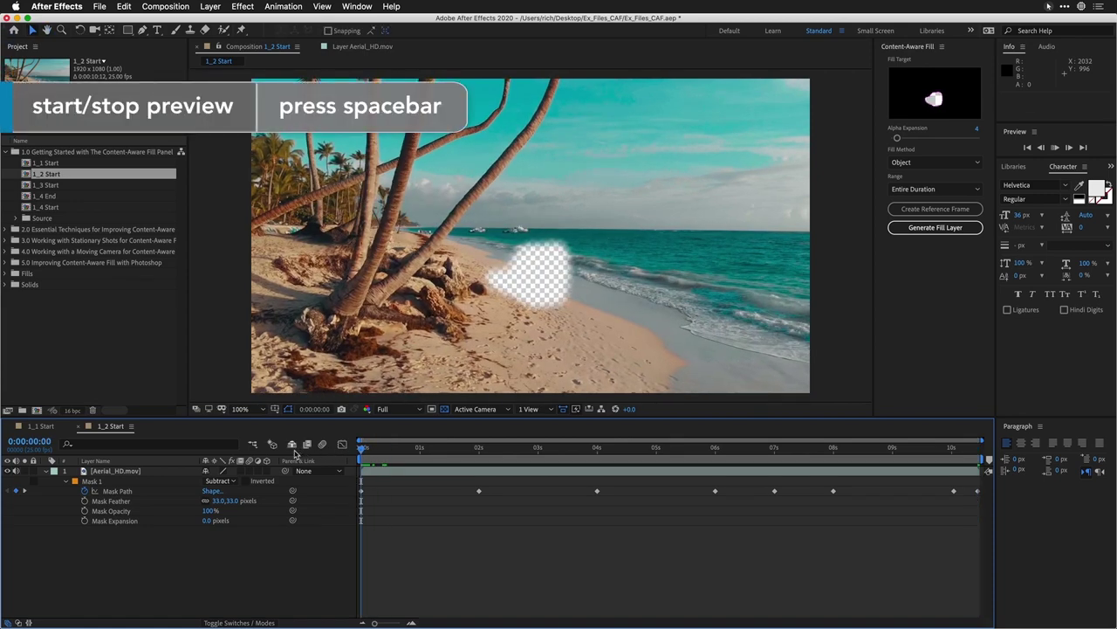
key("space")
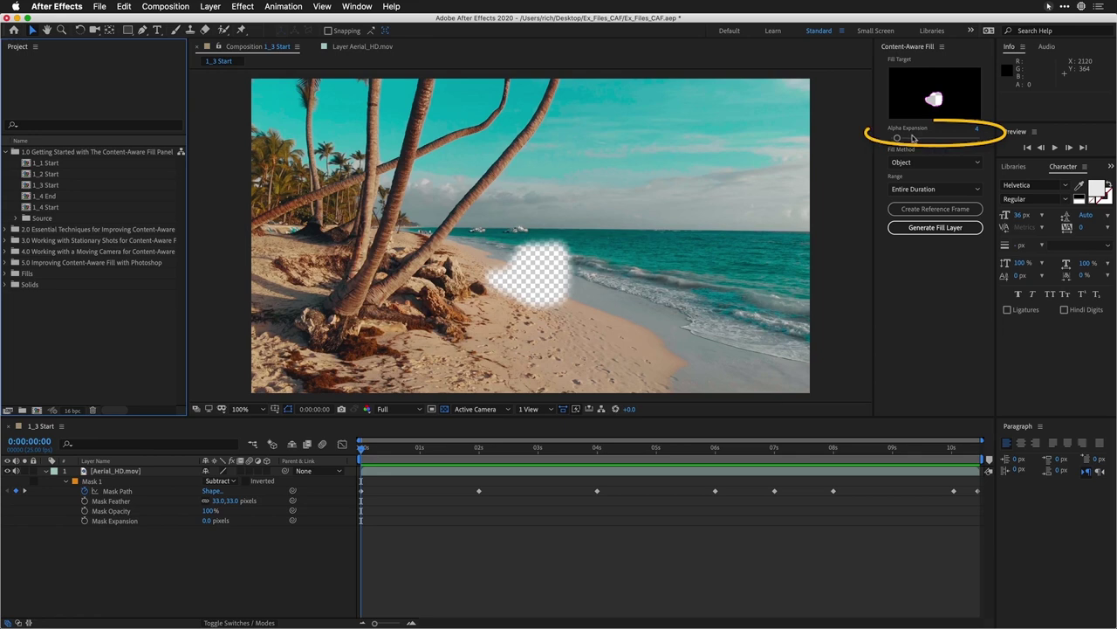
mouse_move(901, 138)
left_mouse_down()
mouse_move(959, 139)
mouse_move(904, 146)
left_mouse_up()
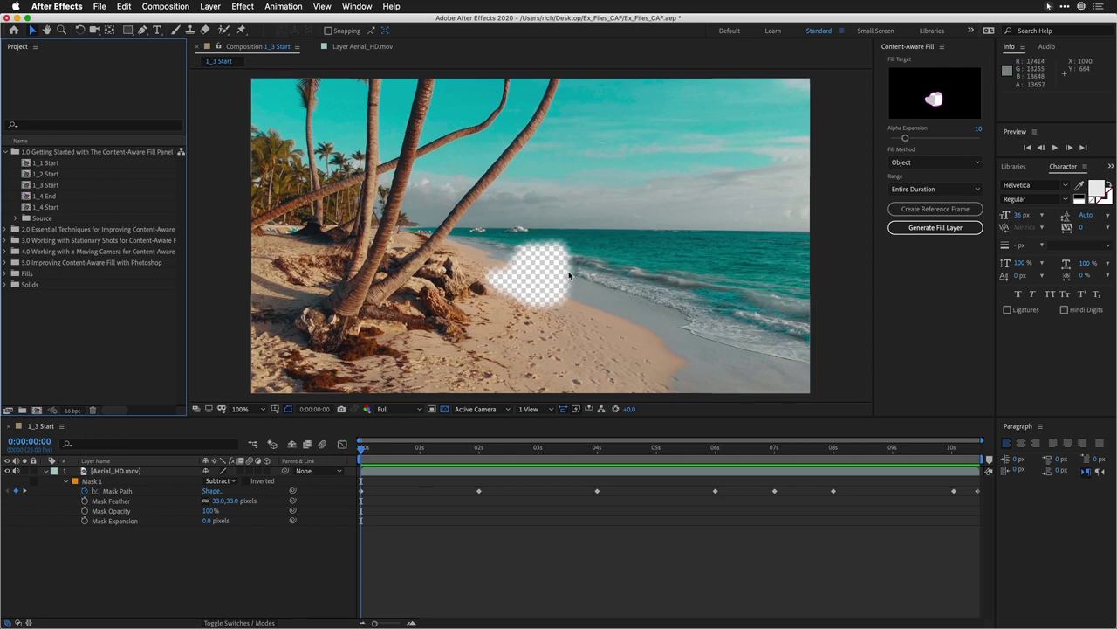
- Choose Object as the Fill Method, and try shortening the work area before extending it back to the last frame
left_click(960, 164)
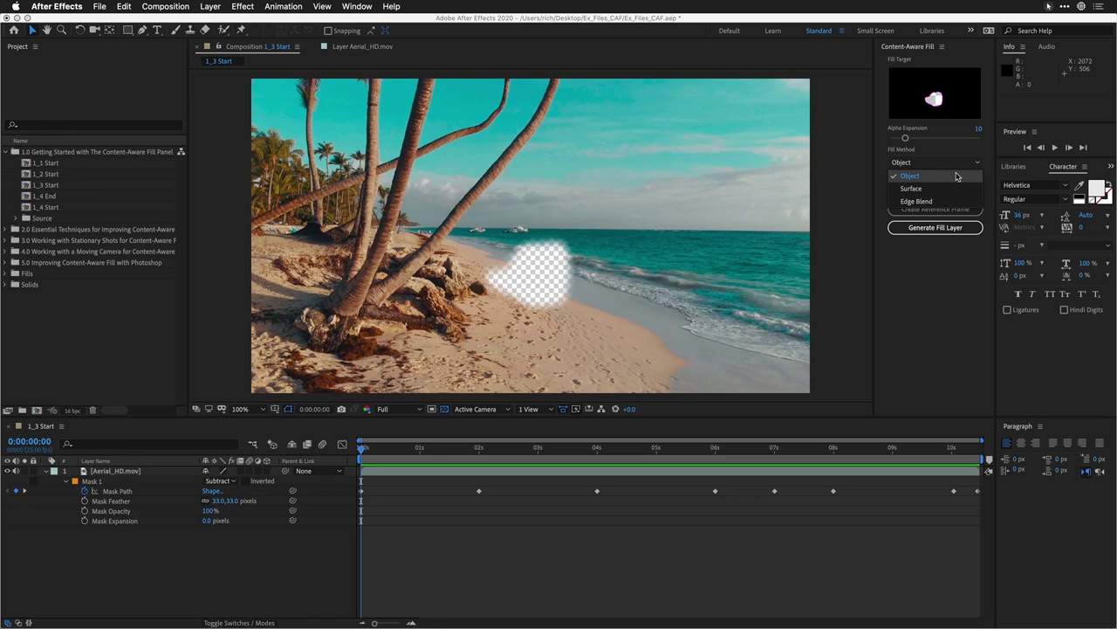
left_click(956, 177)
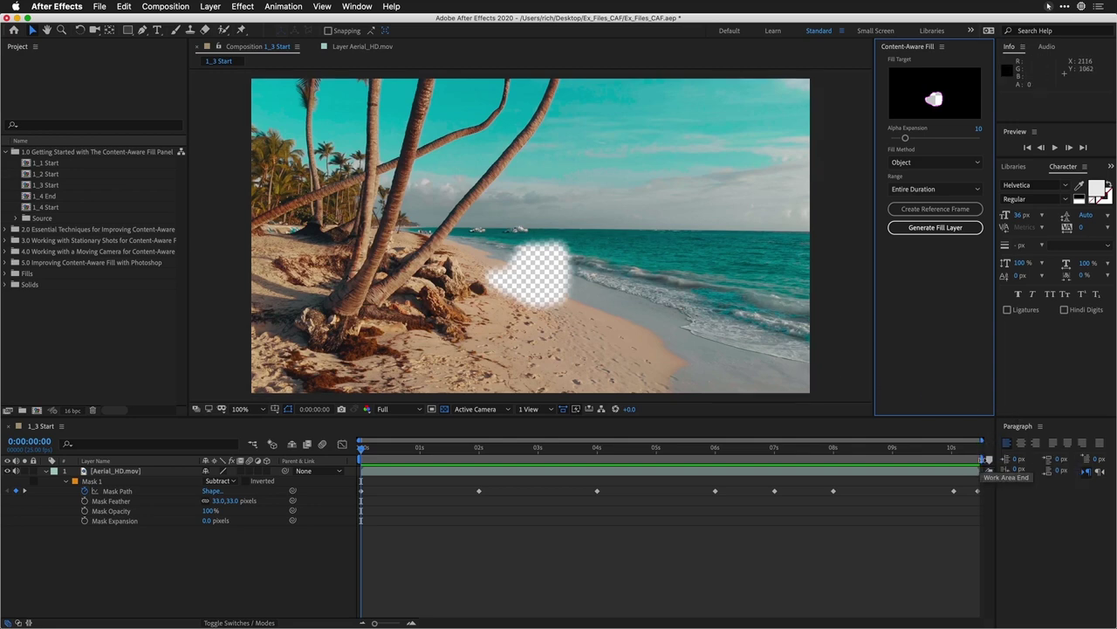
left_click_drag(982, 458, 420, 471)
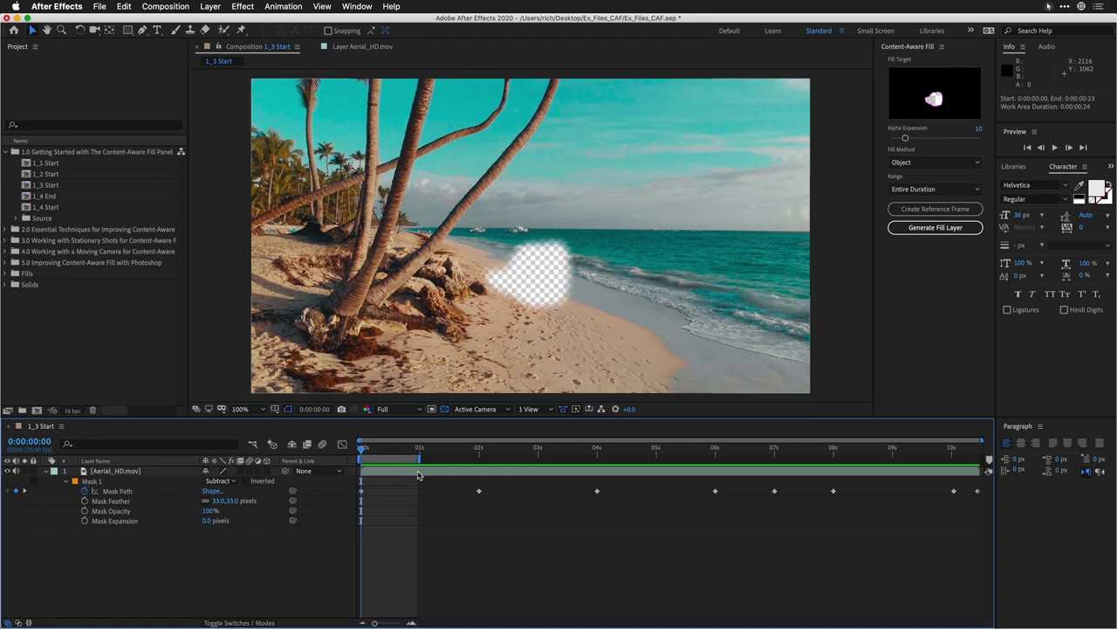
left_click_drag(418, 460, 361, 460)
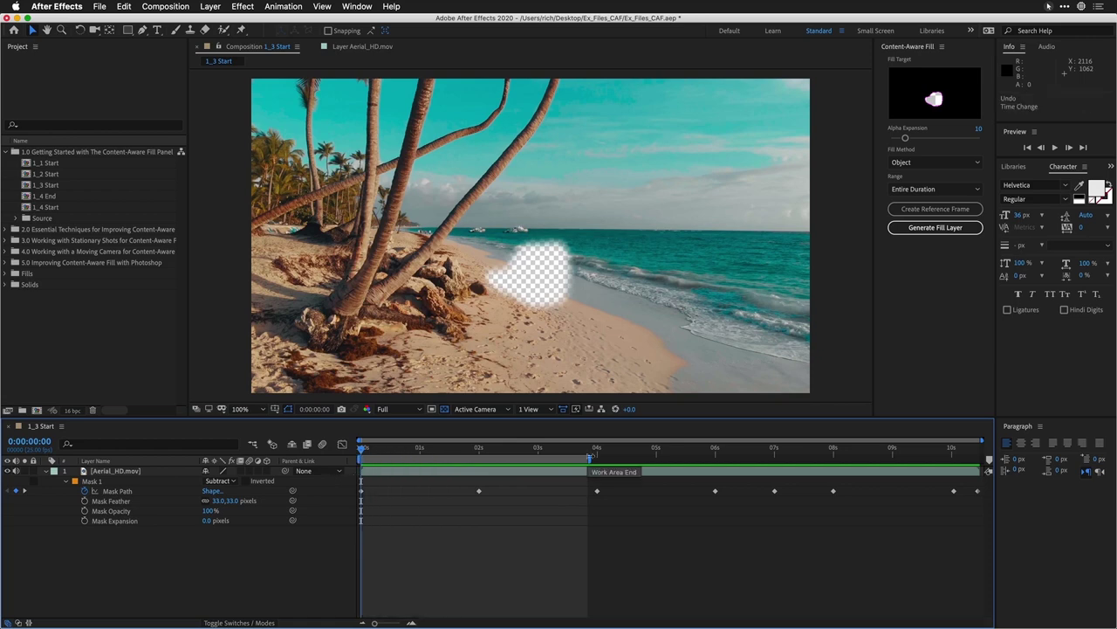
left_click_drag(956, 455, 1009, 459)
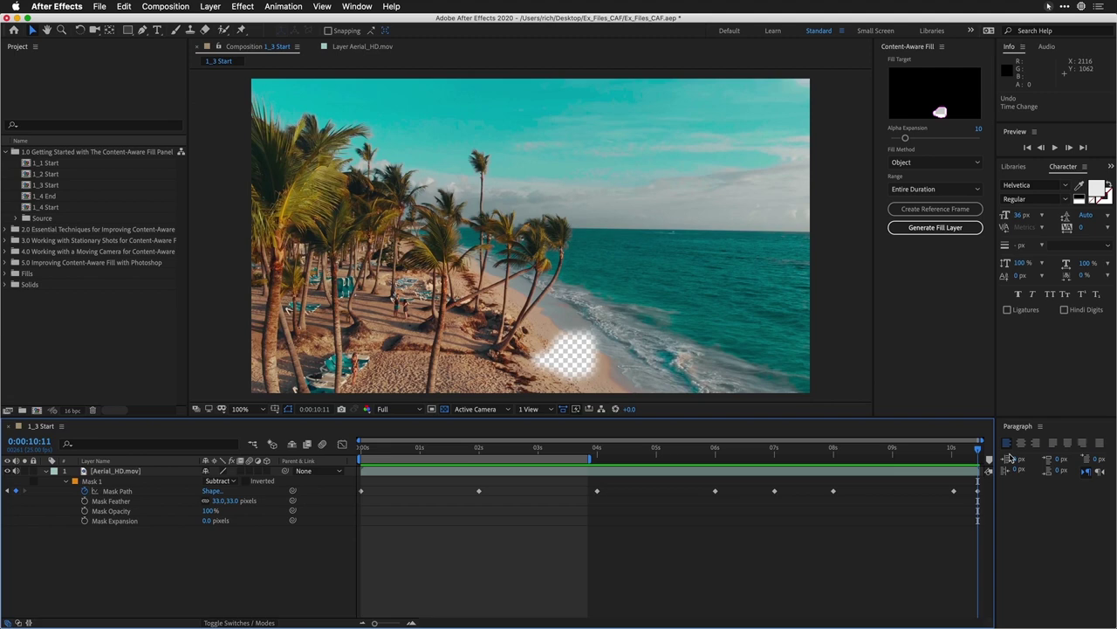
key("n")
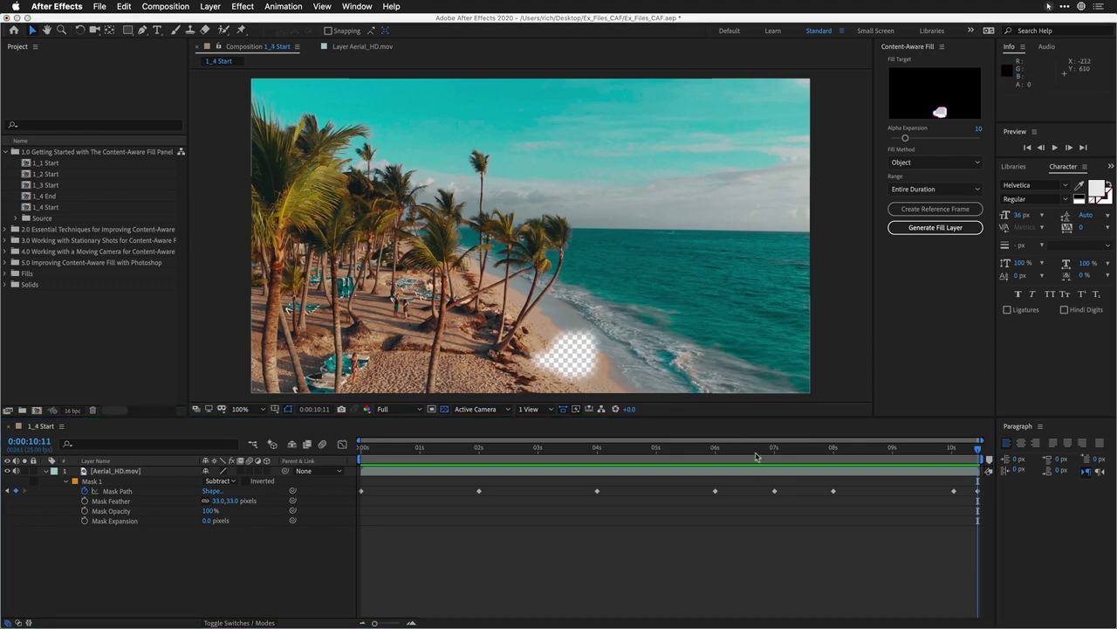
- Scrub the 1_4 Start composition back to its first frame and switch off the transparency grid
left_click(678, 447)
left_click_drag(679, 447, 310, 448)
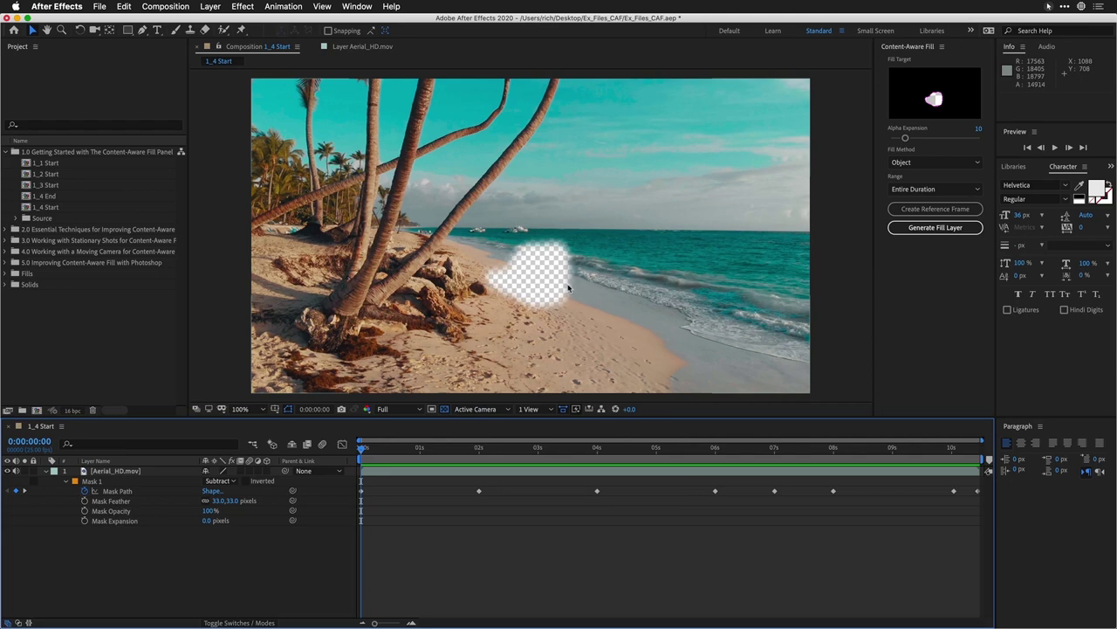
left_click(445, 409)
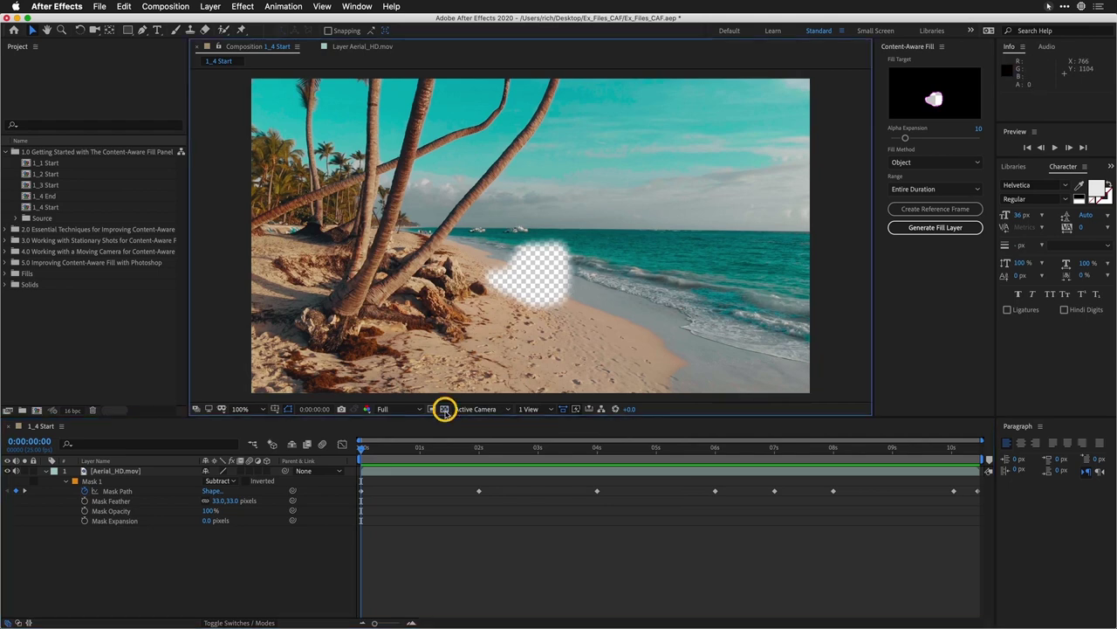
left_click(445, 410)
left_click(445, 409)
left_click(444, 410)
left_click(445, 409)
left_click(445, 410)
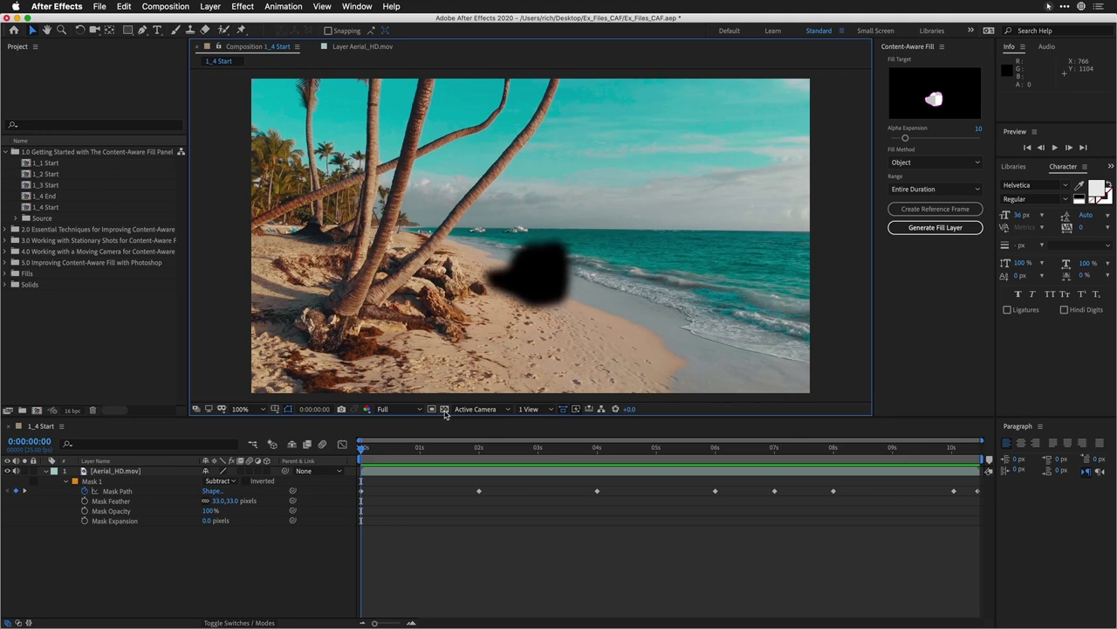
left_click(445, 409)
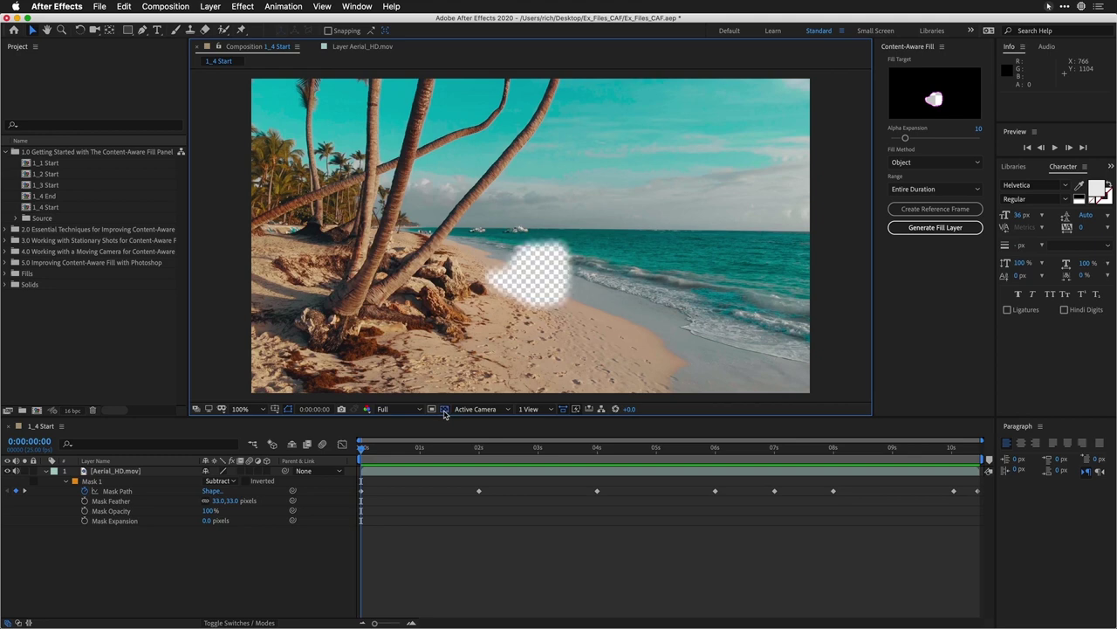
left_click(445, 410)
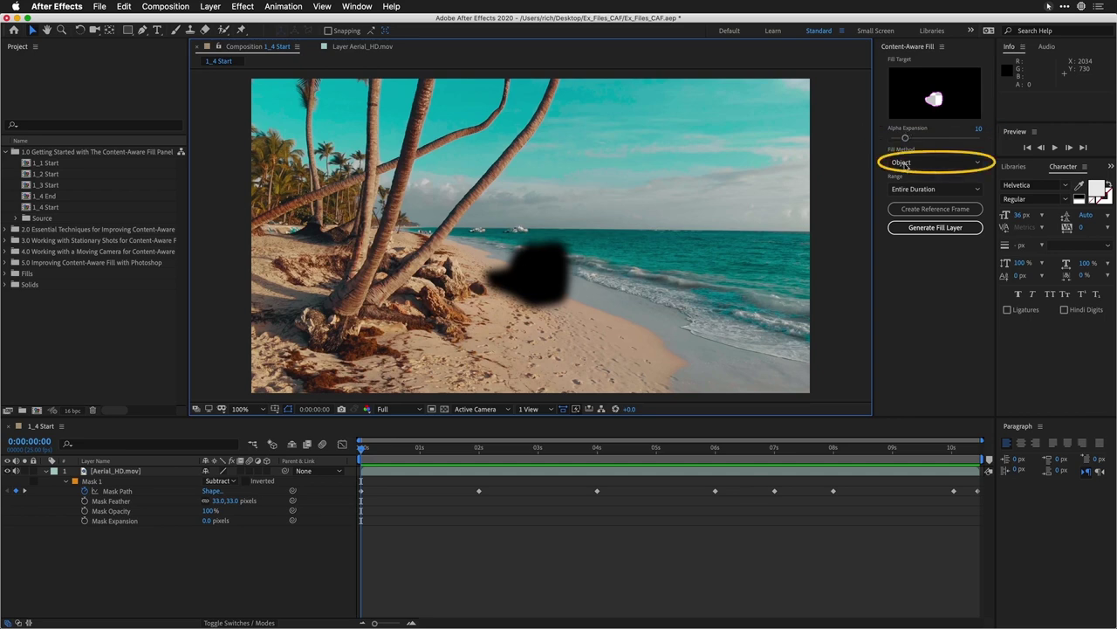
- Generate the Content-Aware Fill layer with Object over the Entire Duration, and preview the result from the start
left_click(928, 229)
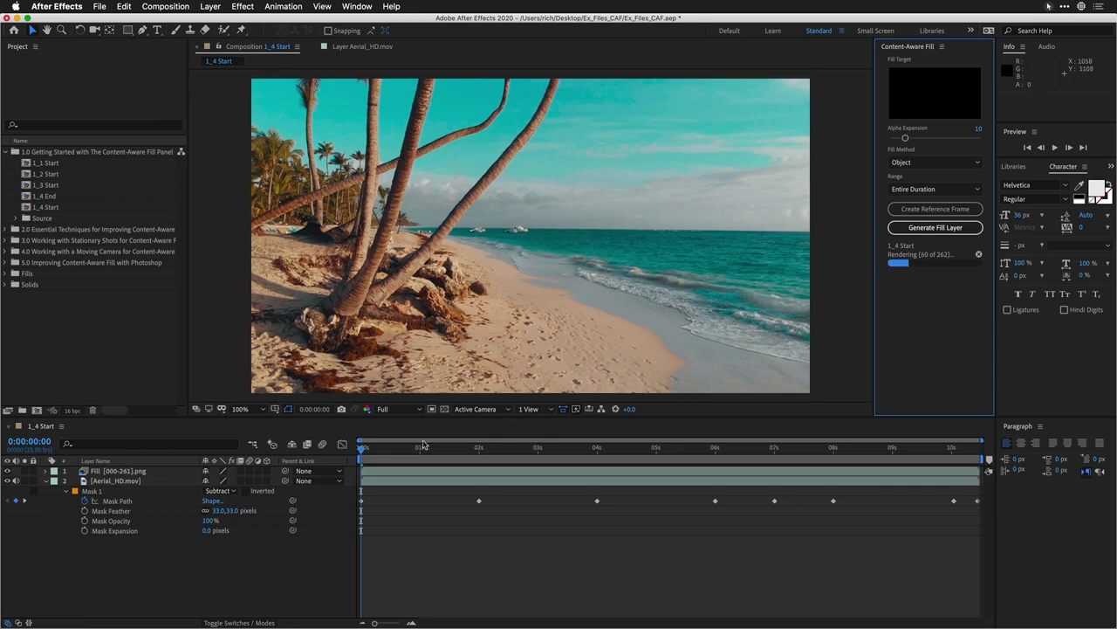
left_click_drag(364, 455, 310, 435)
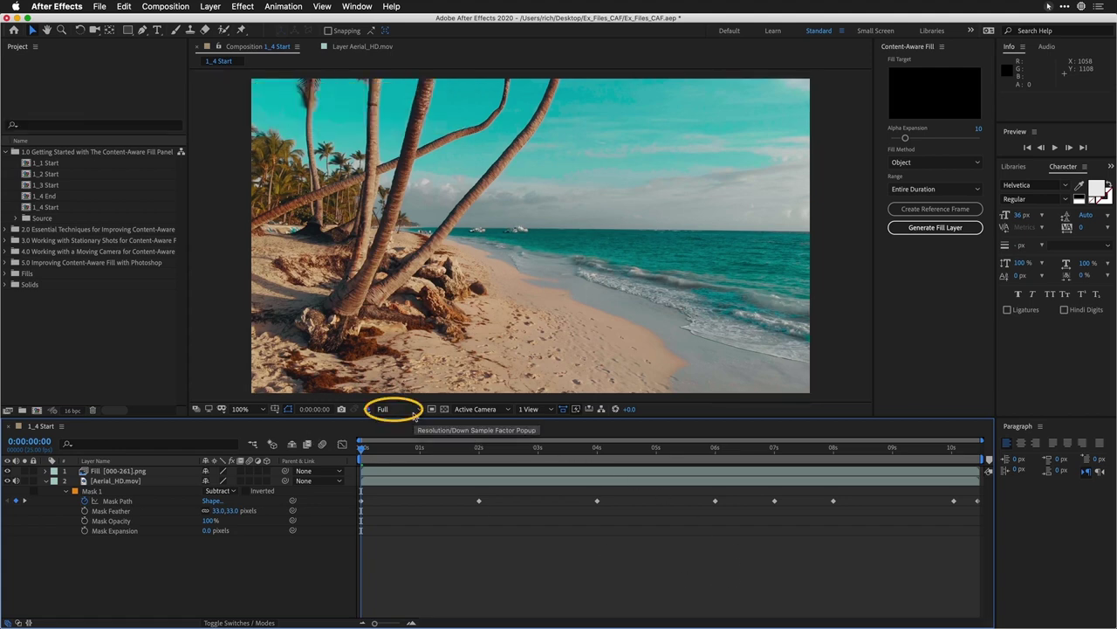
key("space")
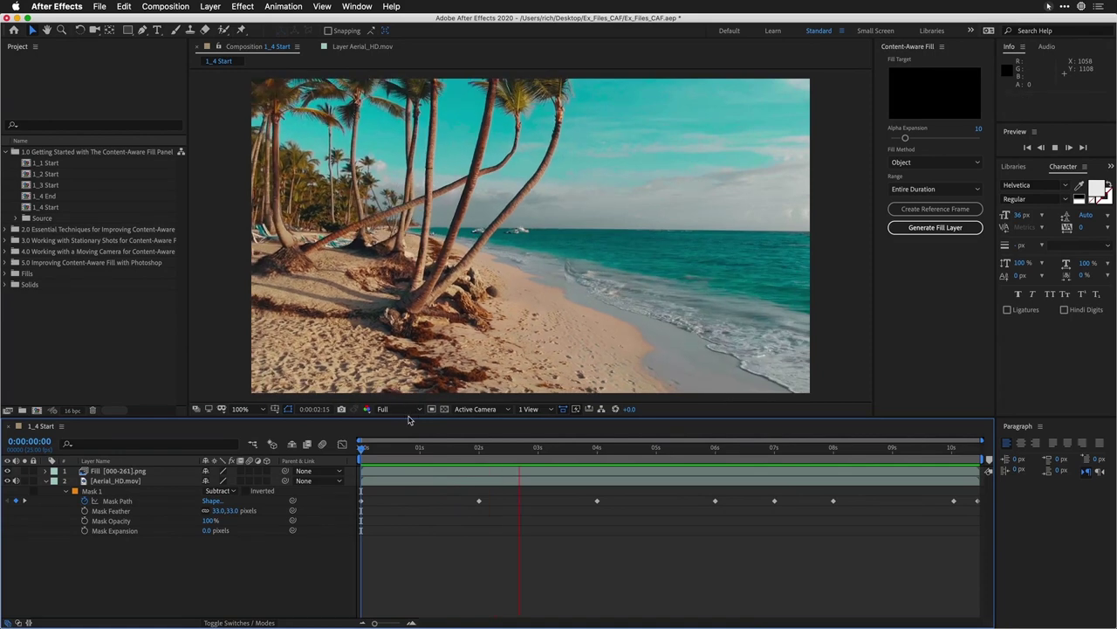
key("space")
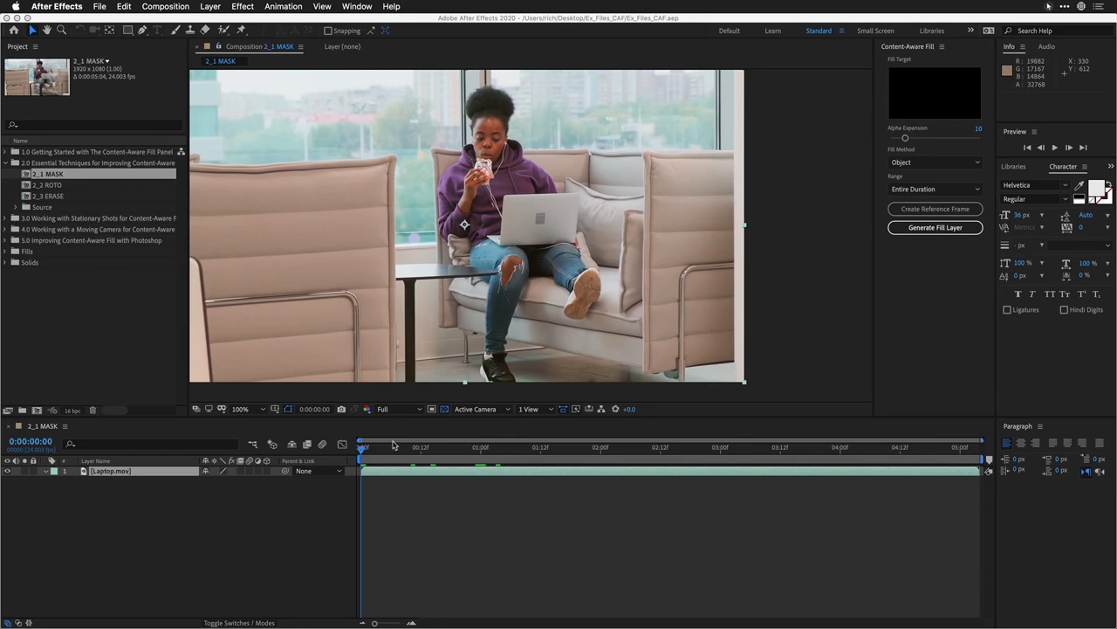
- Examine how the laptop's logo moves through the 2_1 MASK composition, enlarging the view to 400%
left_click(366, 450)
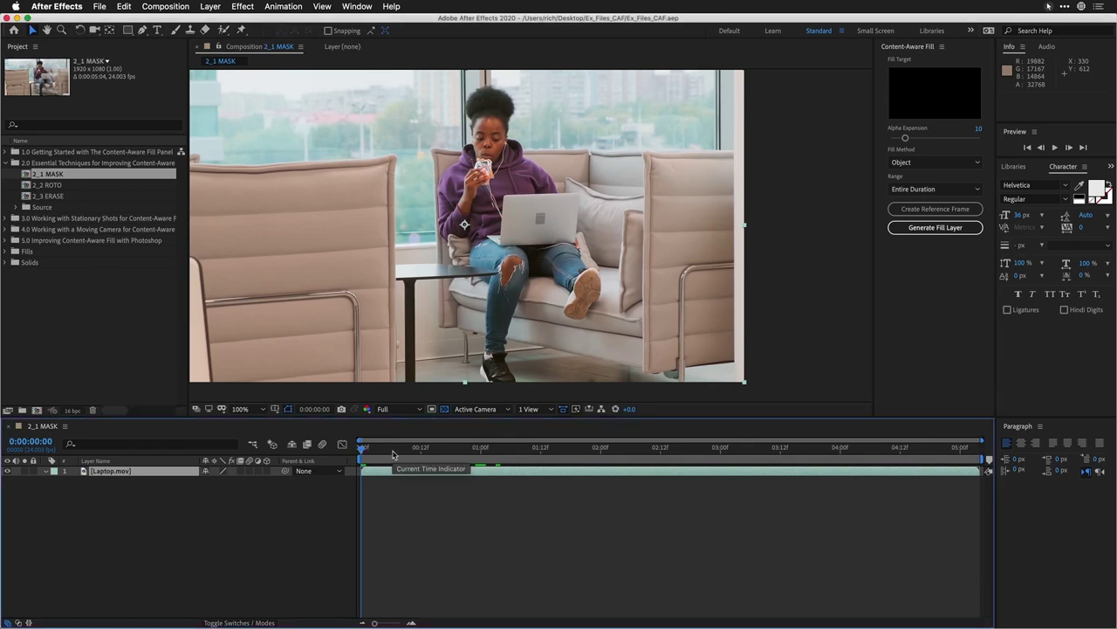
left_click(381, 449)
left_click_drag(402, 459, 548, 420)
key("Home")
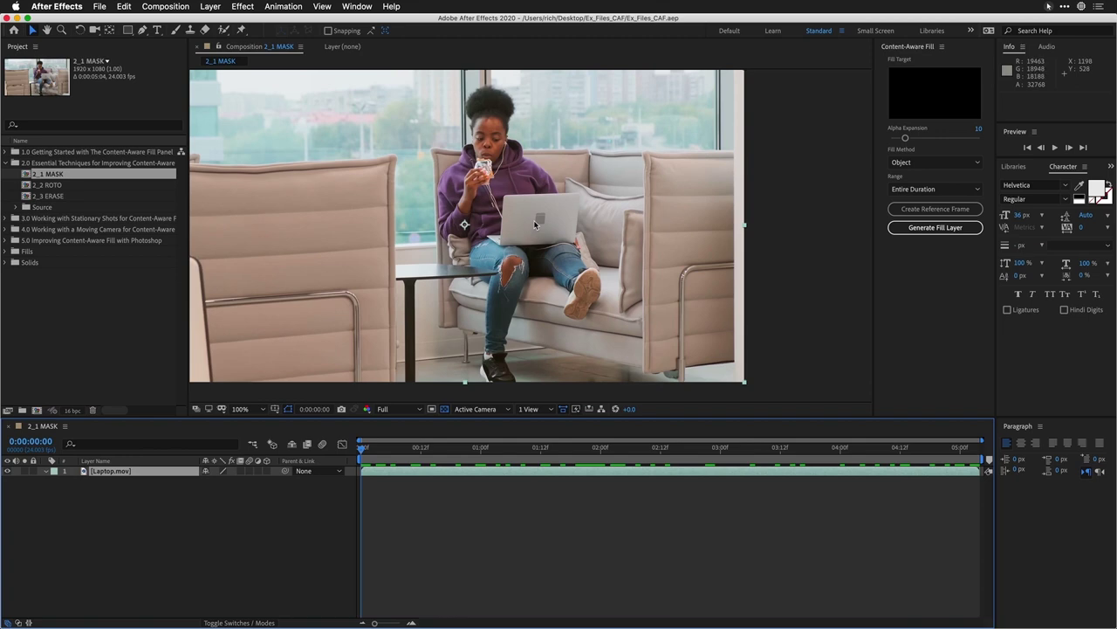
key("period")
key("period")
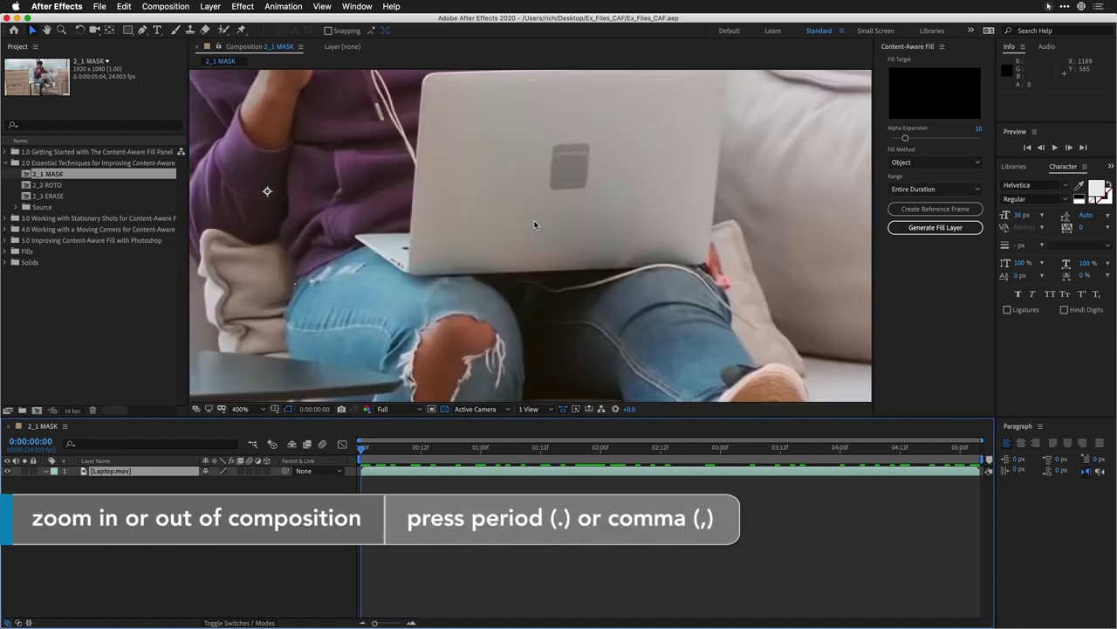
left_click(368, 447)
left_click_drag(389, 447, 730, 415)
key("space")
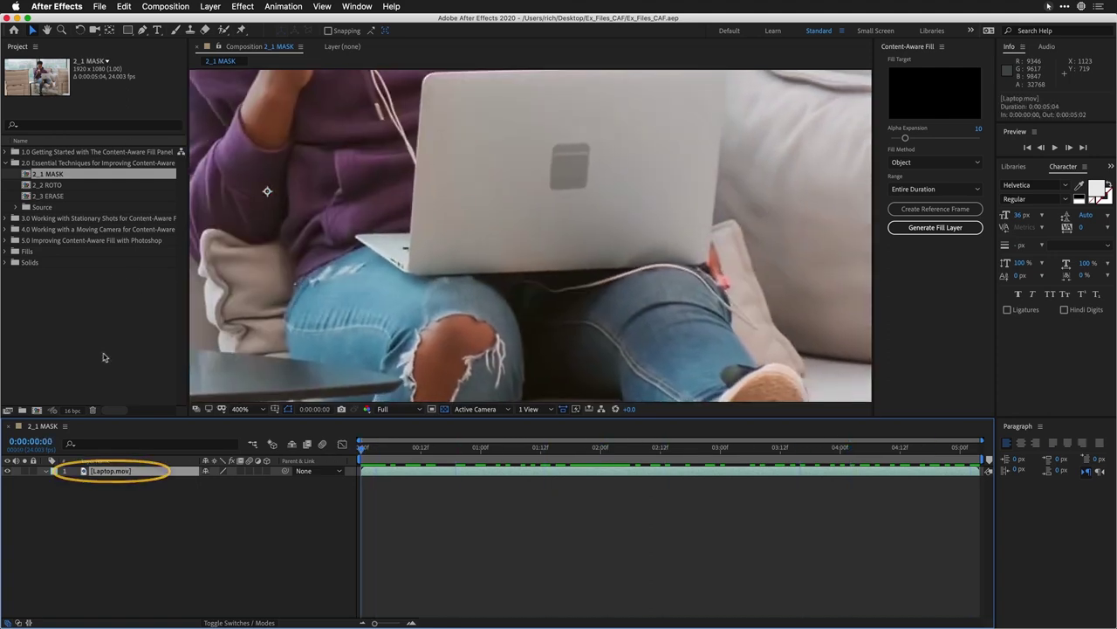
- Draw a rectangular mask around the logo on the laptop lid and rotate it about 3.7° to match the logo
left_click(128, 30)
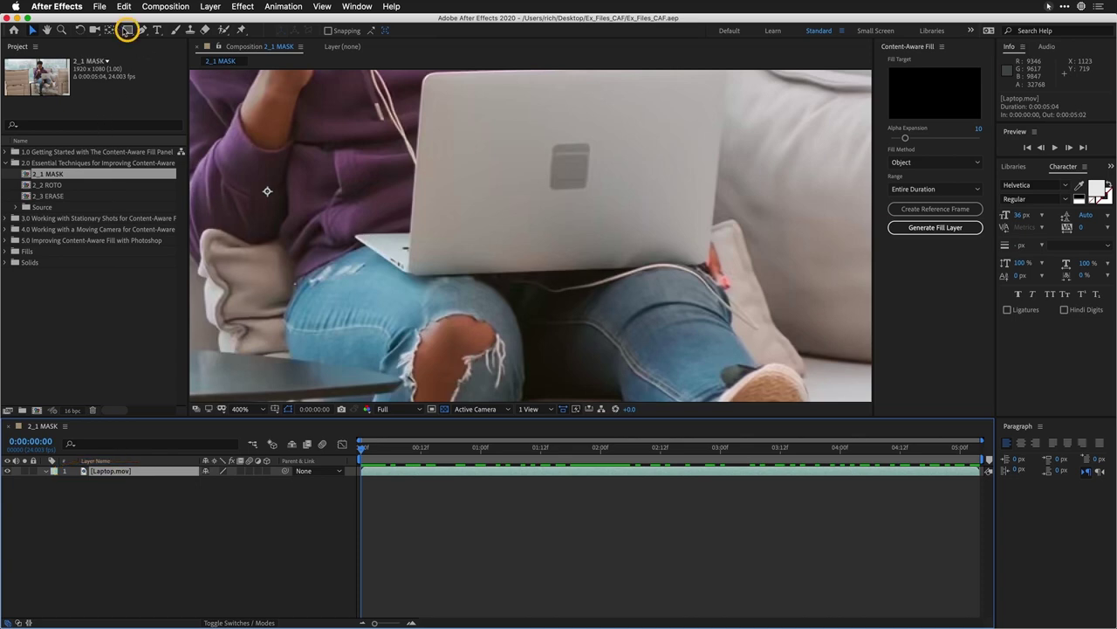
left_click_drag(538, 131, 600, 209)
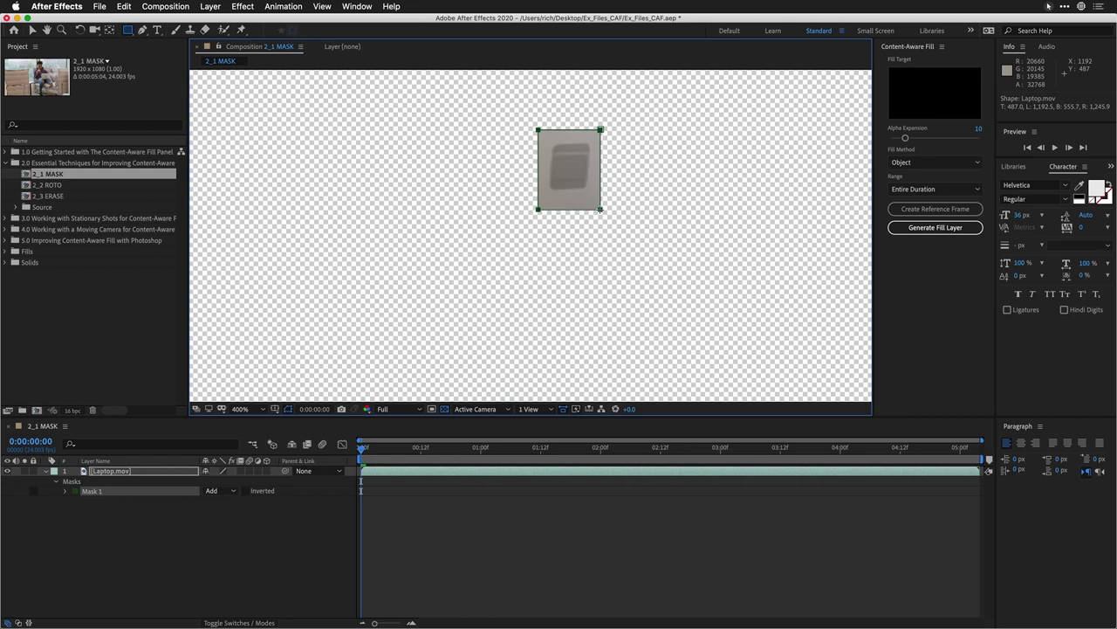
key("v")
left_click_drag(601, 117, 608, 124)
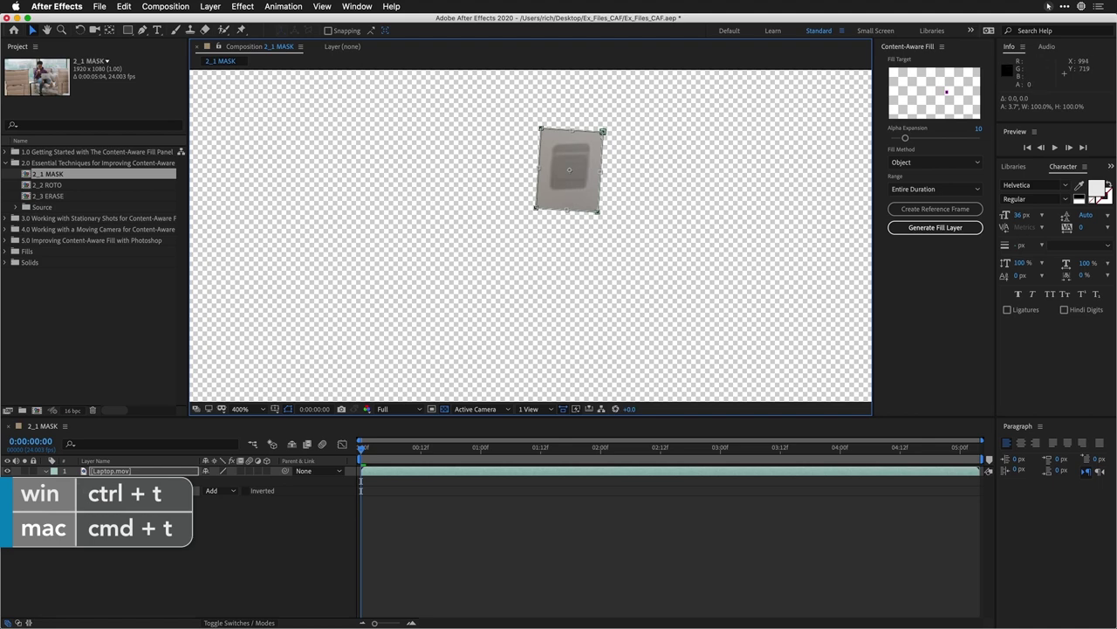
left_click(130, 536)
- Set Mask 1's mode to None and select the mask to show its outline
left_click(229, 491)
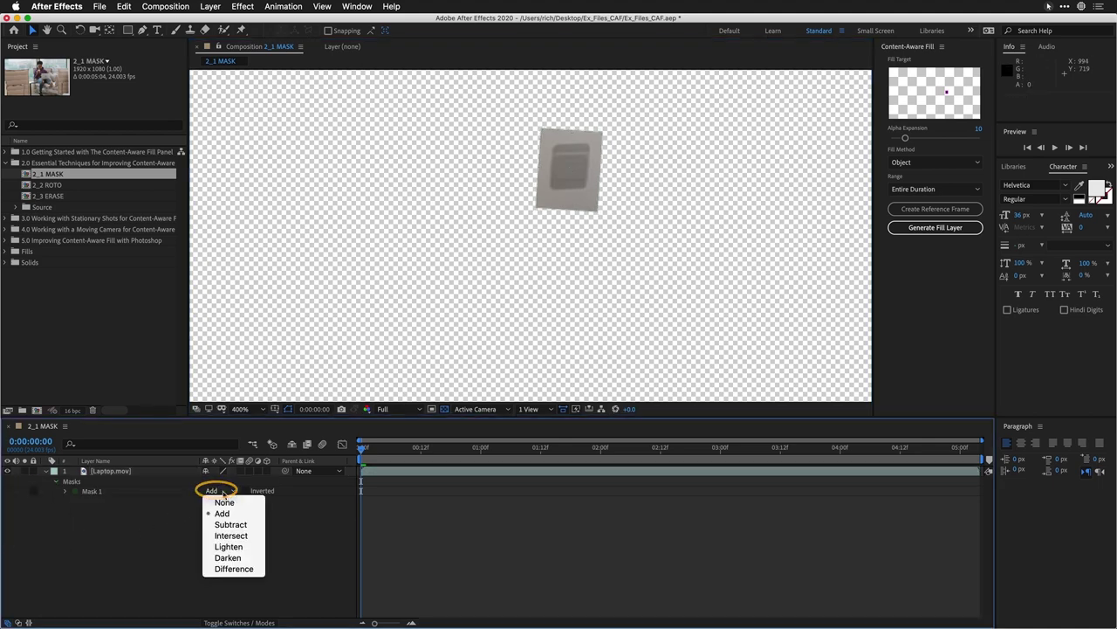
left_click(223, 503)
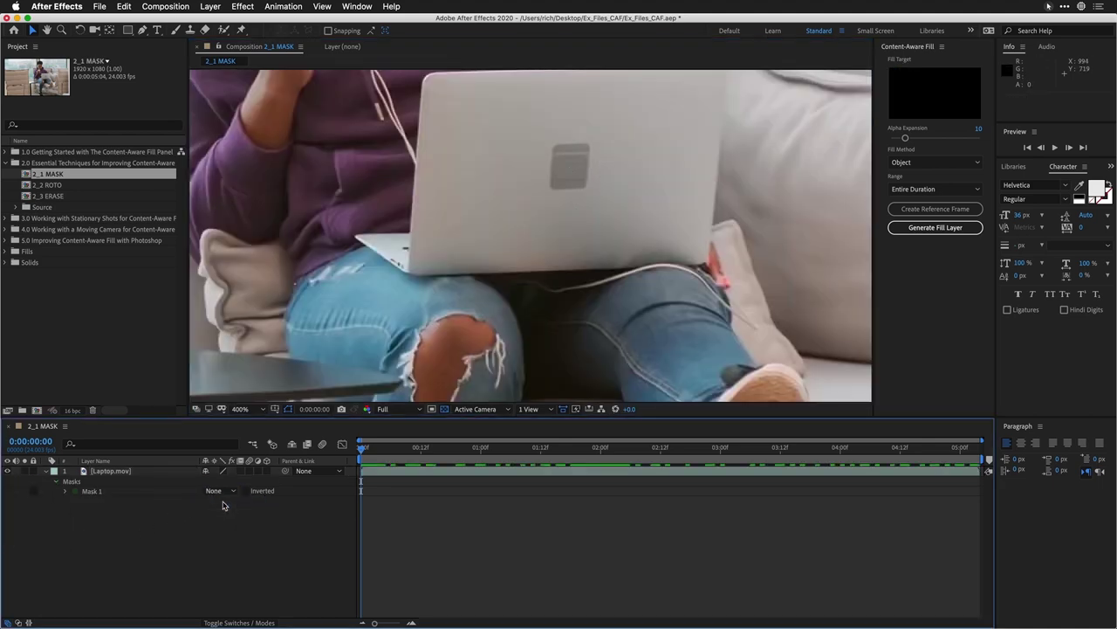
left_click(91, 490)
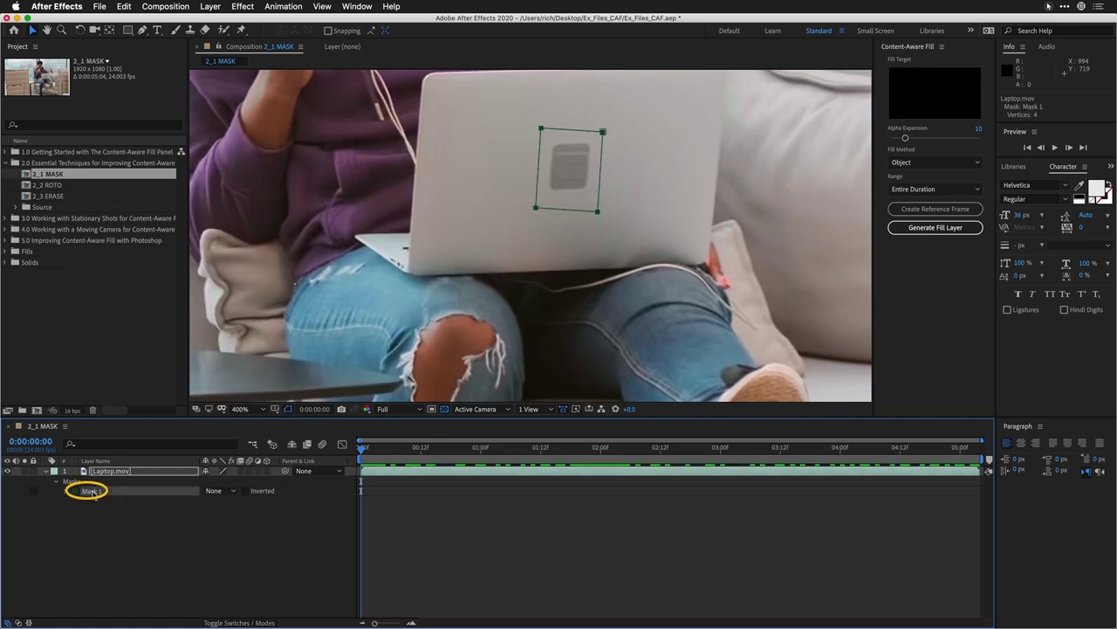
- Track Mask 1 forward through the entire clip from the first frame, and return to the start
left_click(357, 6)
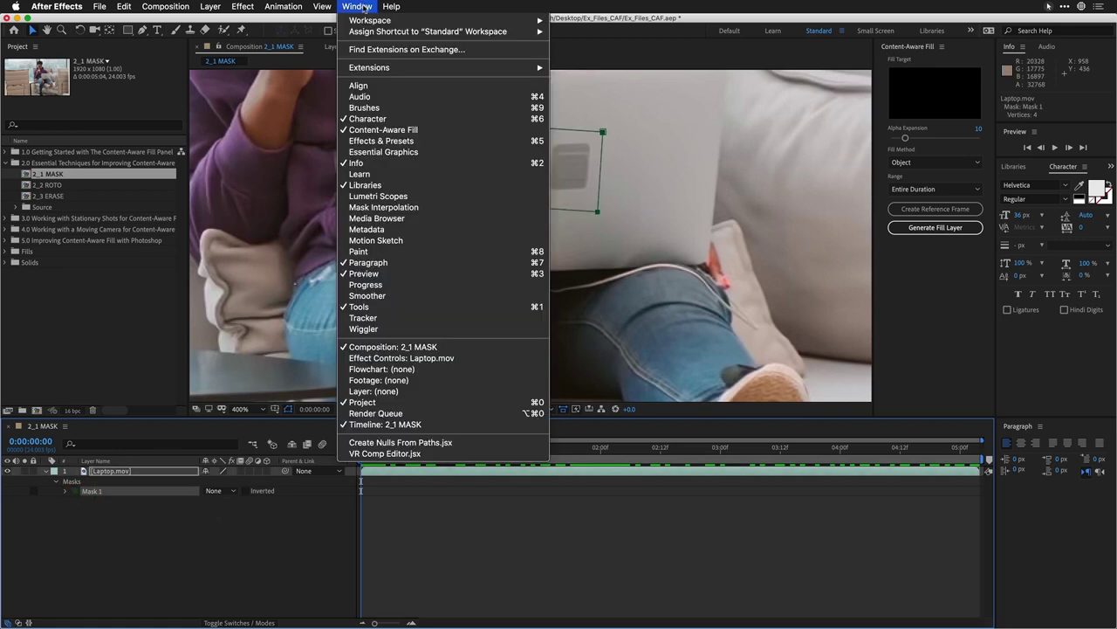
left_click(376, 318)
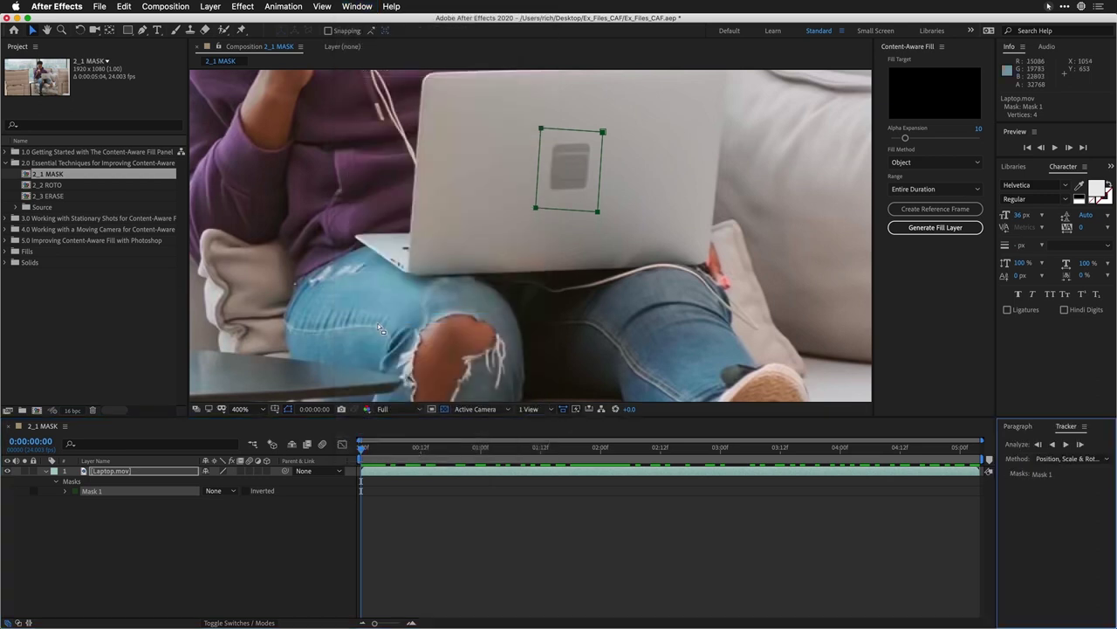
left_click(119, 496)
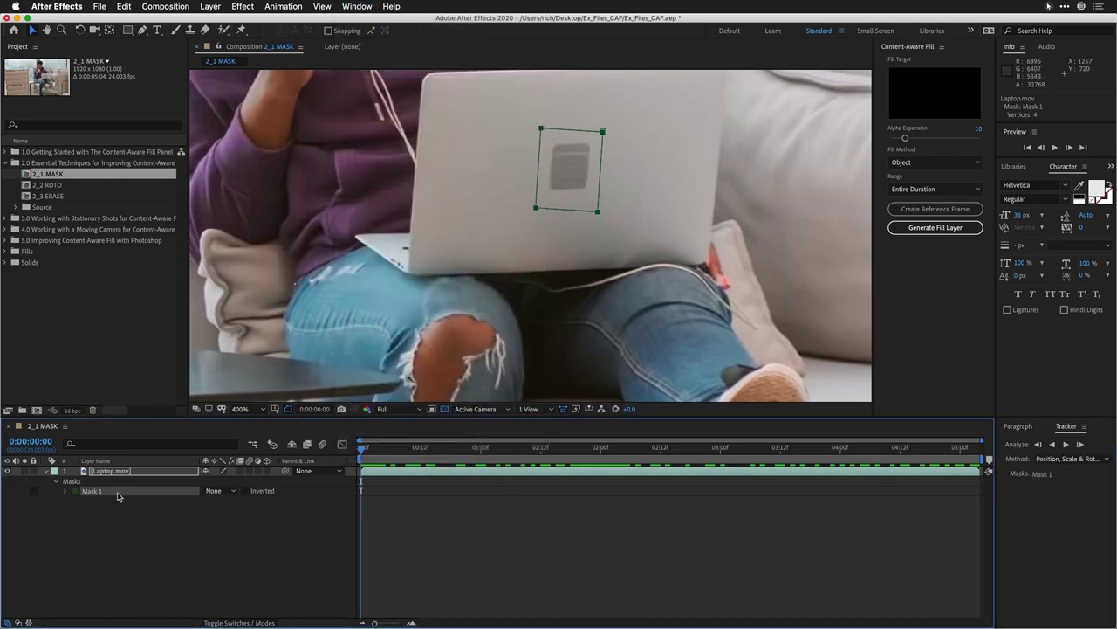
left_click(1065, 444)
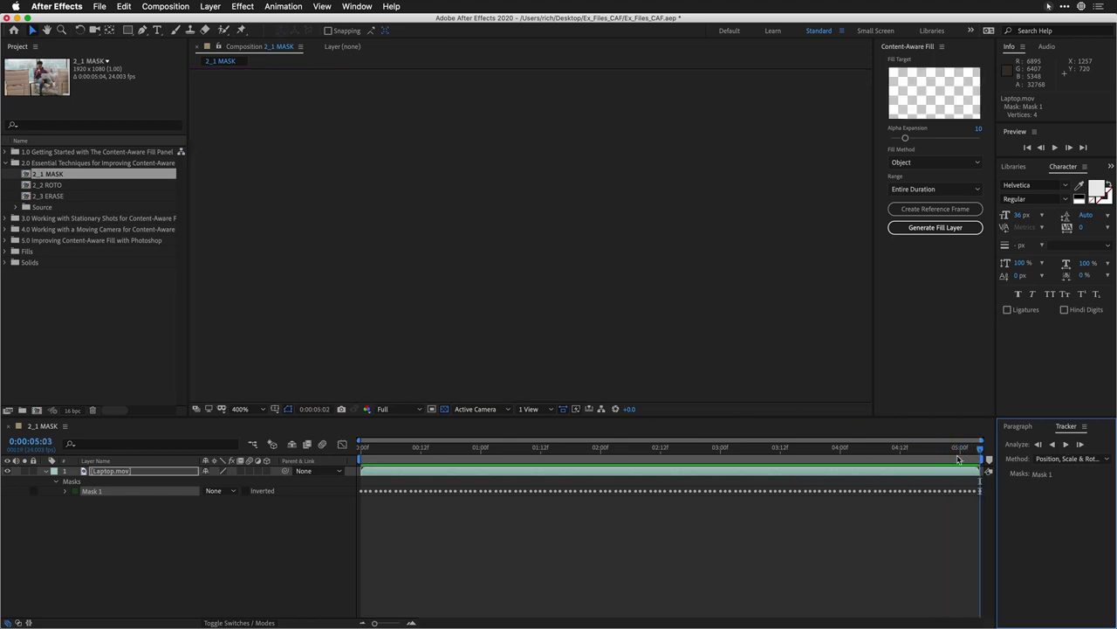
left_click_drag(957, 458, 254, 480)
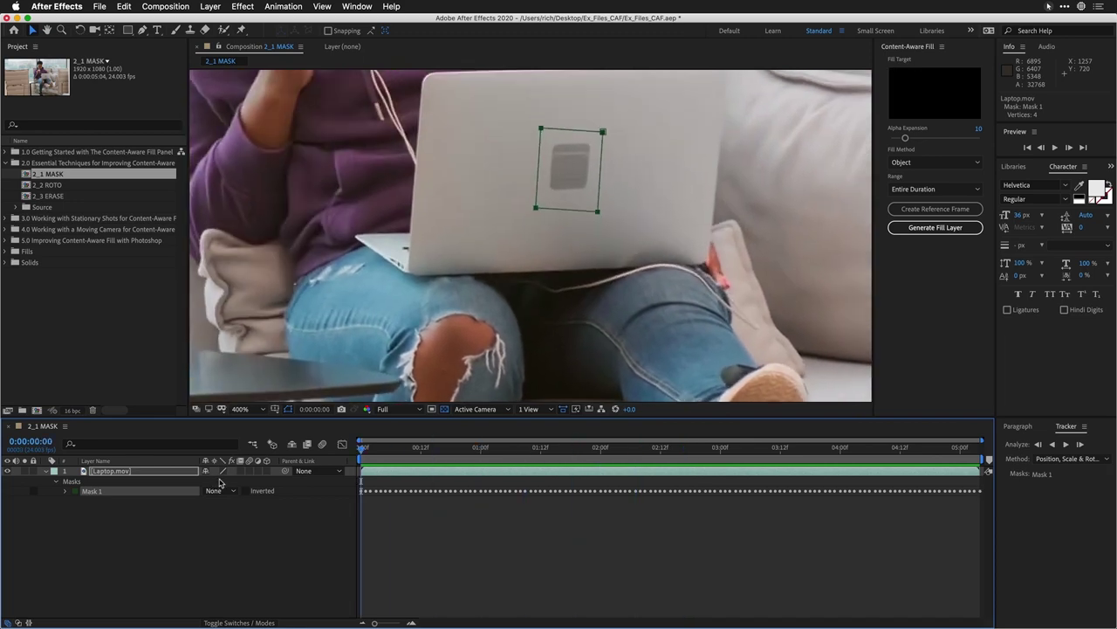
- Set Mask 1's mode to Subtract and its Mask Expansion to 9 pixels, and preview the tracked cut-out
left_click(63, 492)
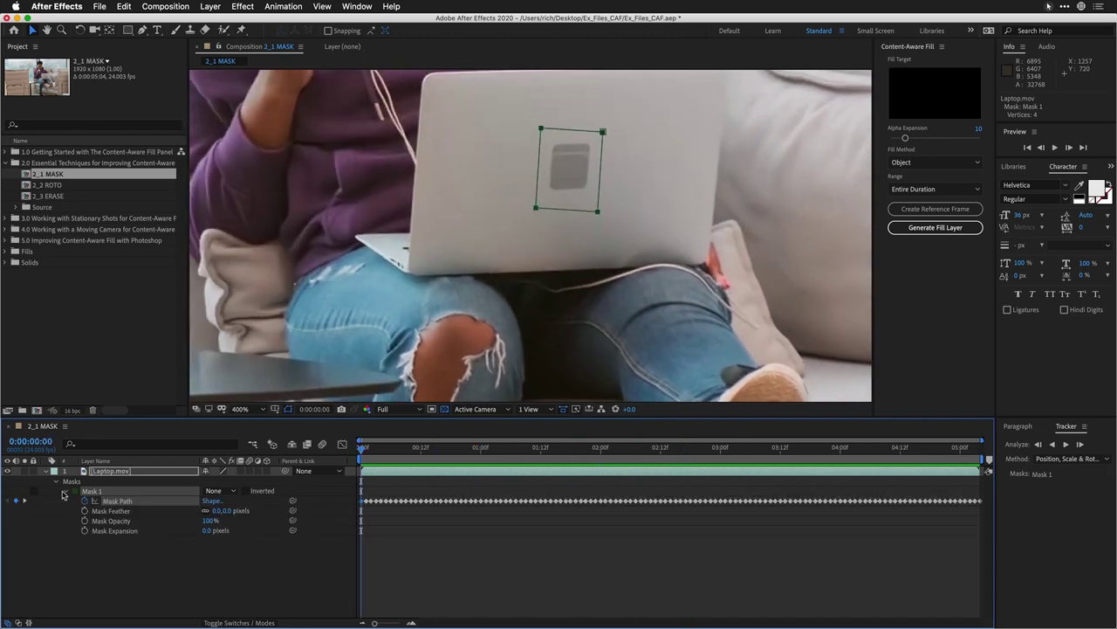
left_click(214, 492)
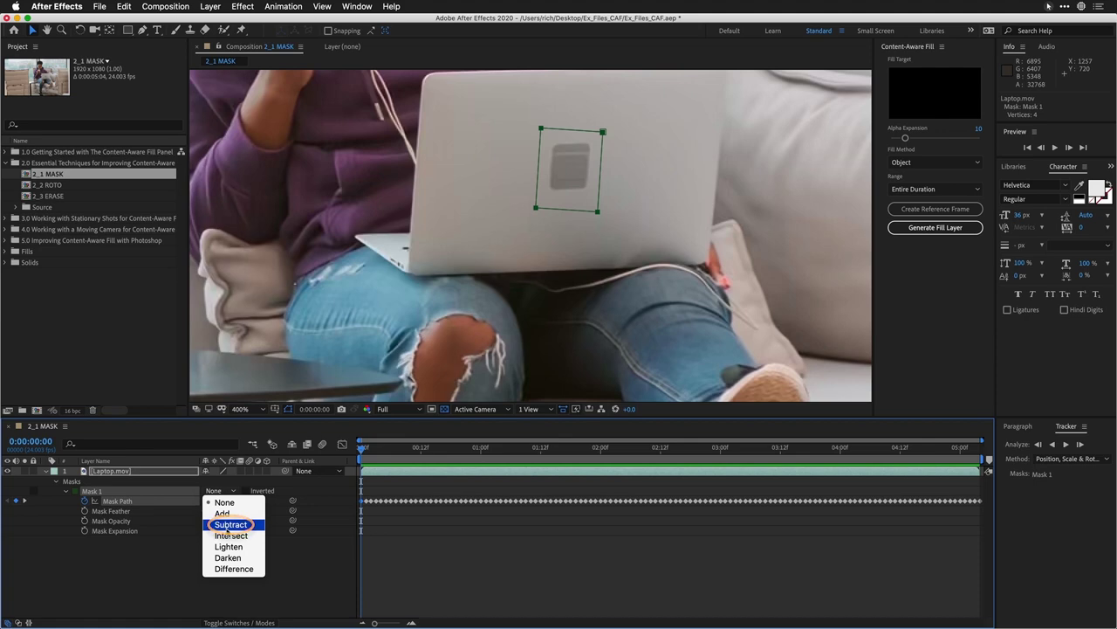
left_click(230, 525)
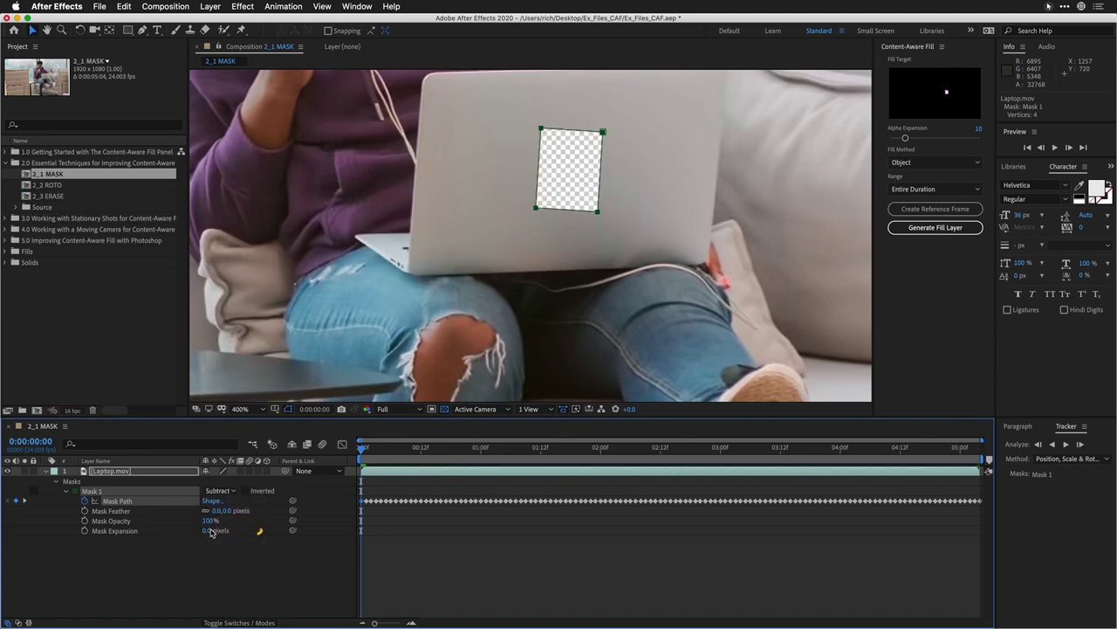
mouse_move(209, 530)
left_mouse_down()
mouse_move(222, 530)
mouse_move(212, 533)
left_mouse_up()
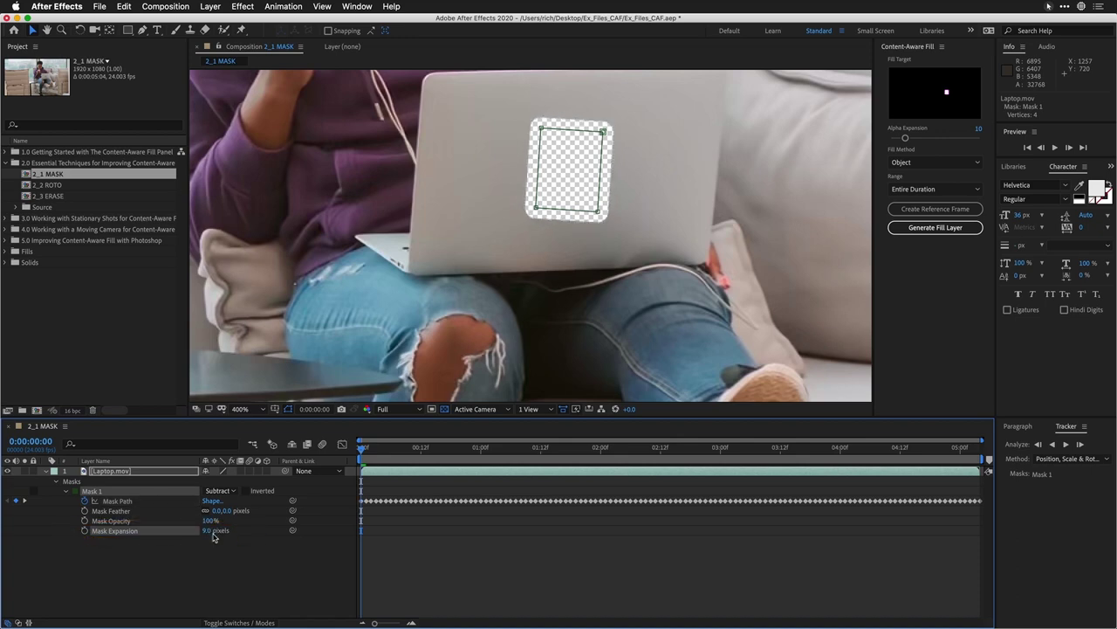
key("space")
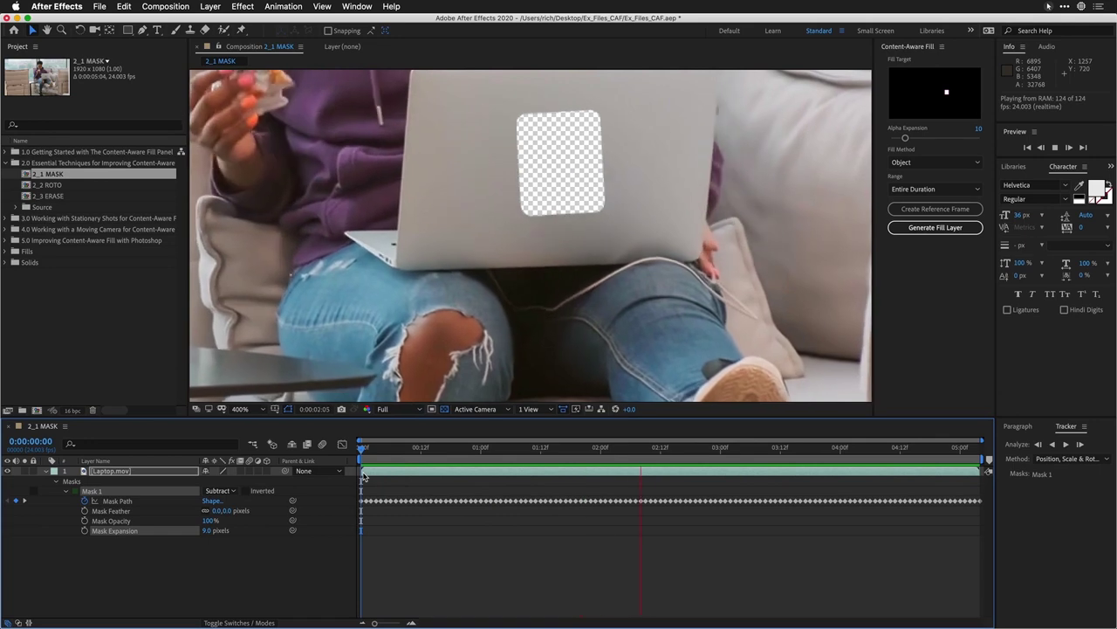
- Generate a content-aware fill layer for the masked logo using the Edge Blend fill method over the entire duration
key("space")
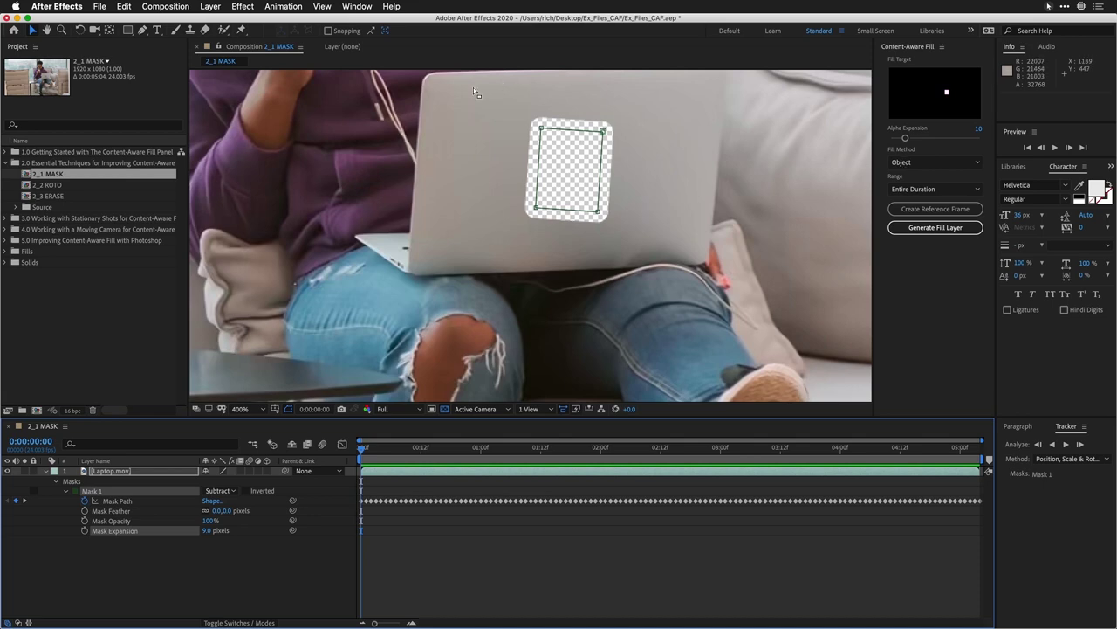
left_click(929, 164)
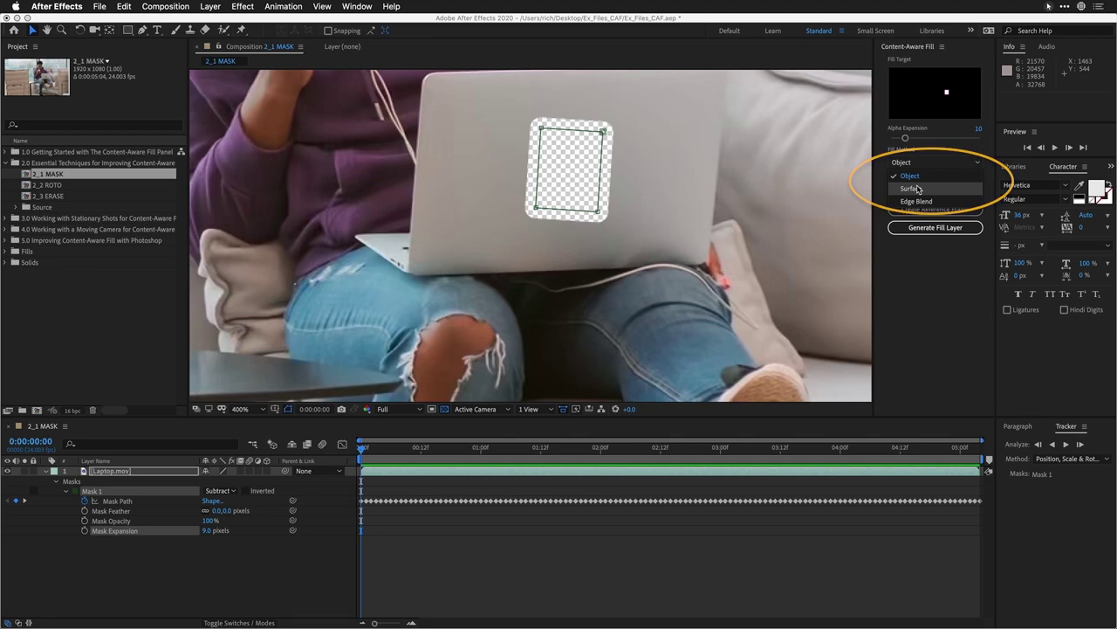
left_click(915, 201)
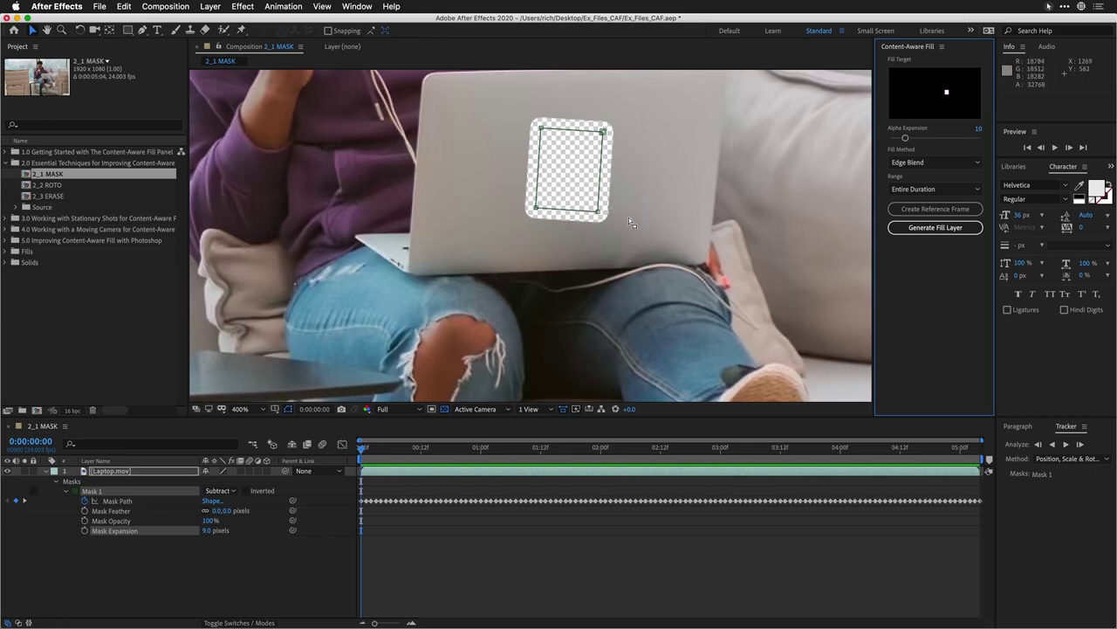
left_click(904, 228)
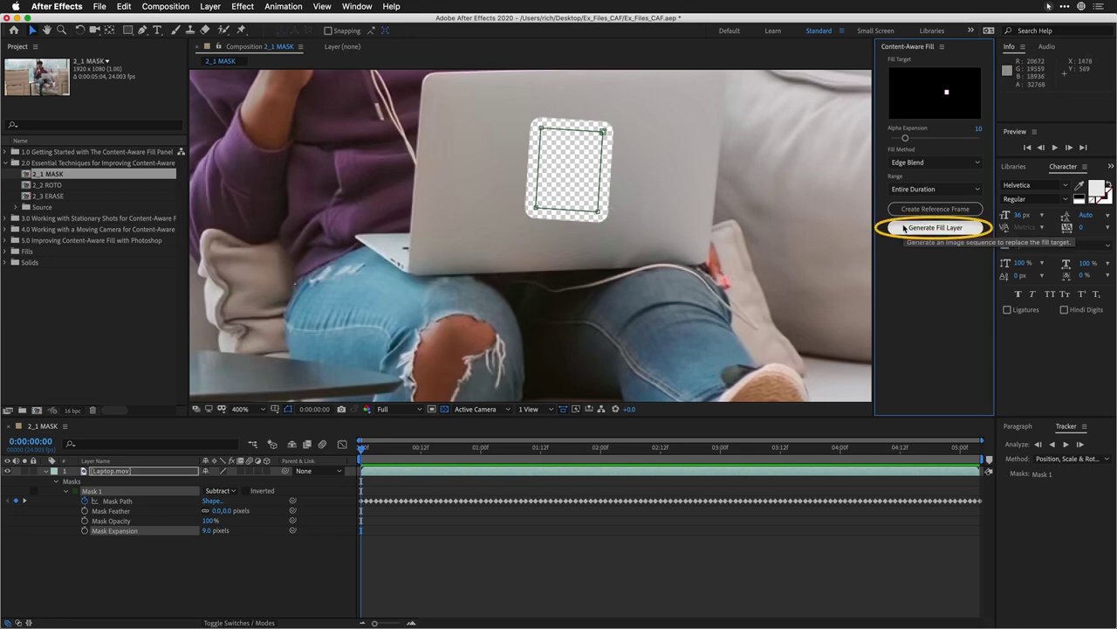
left_click(905, 229)
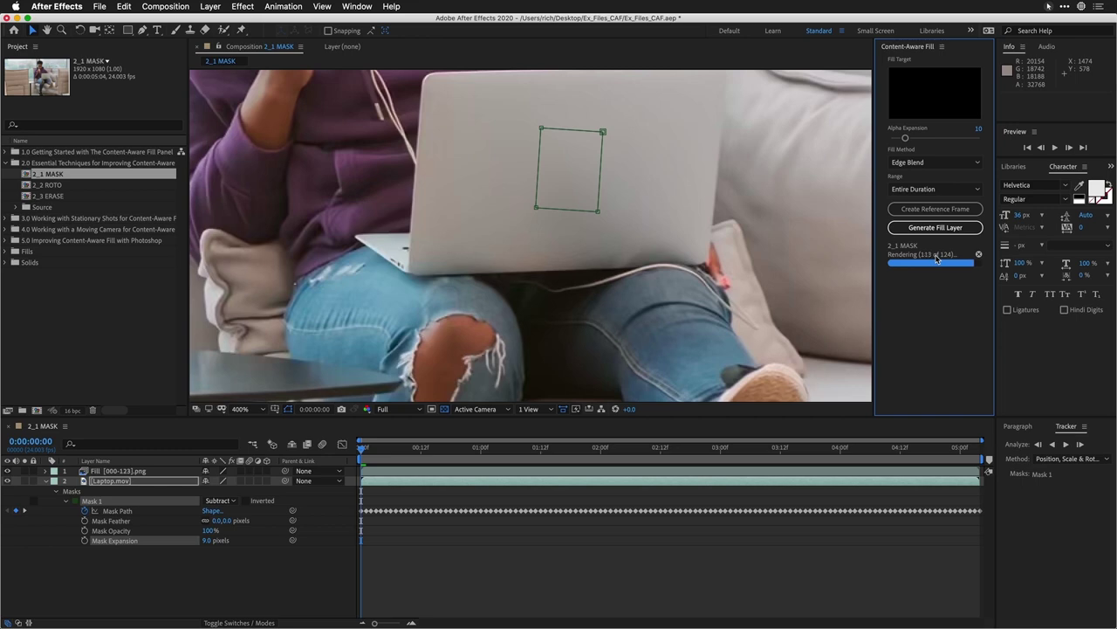
- Preview the filled laptop lid close up, and play the whole composition from the start with the frame fitted to the view
key("space")
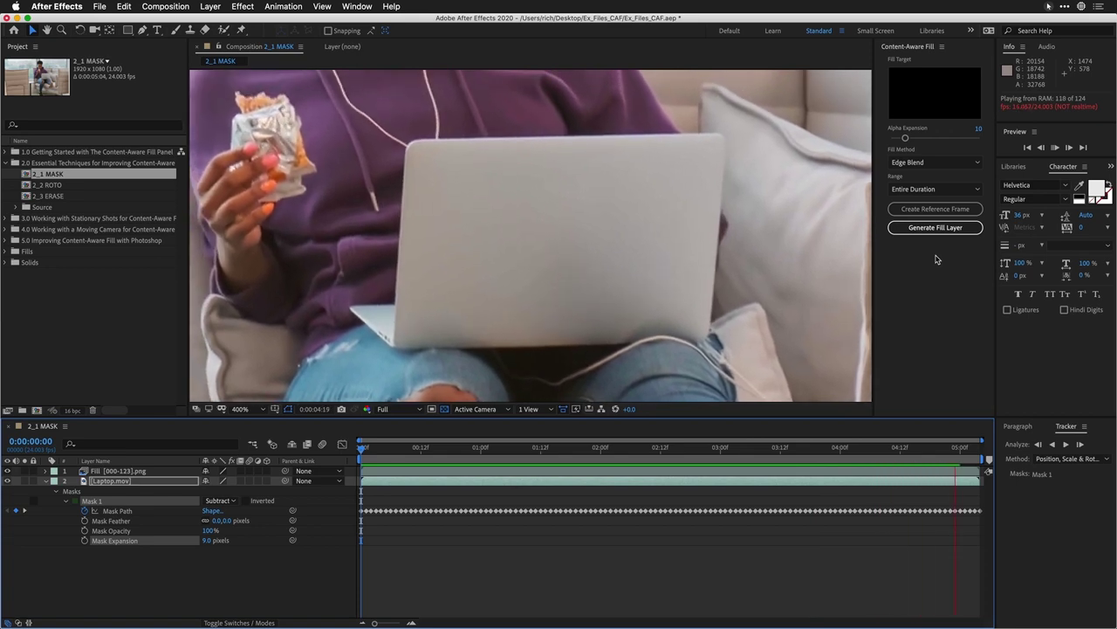
key("space")
key("slash")
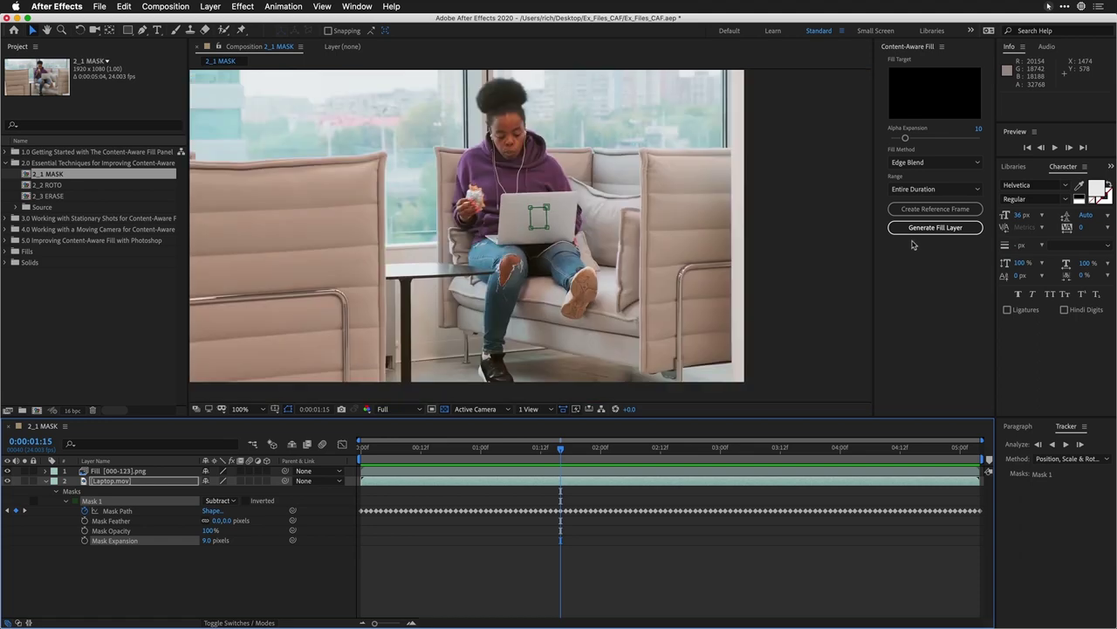
left_click(241, 409)
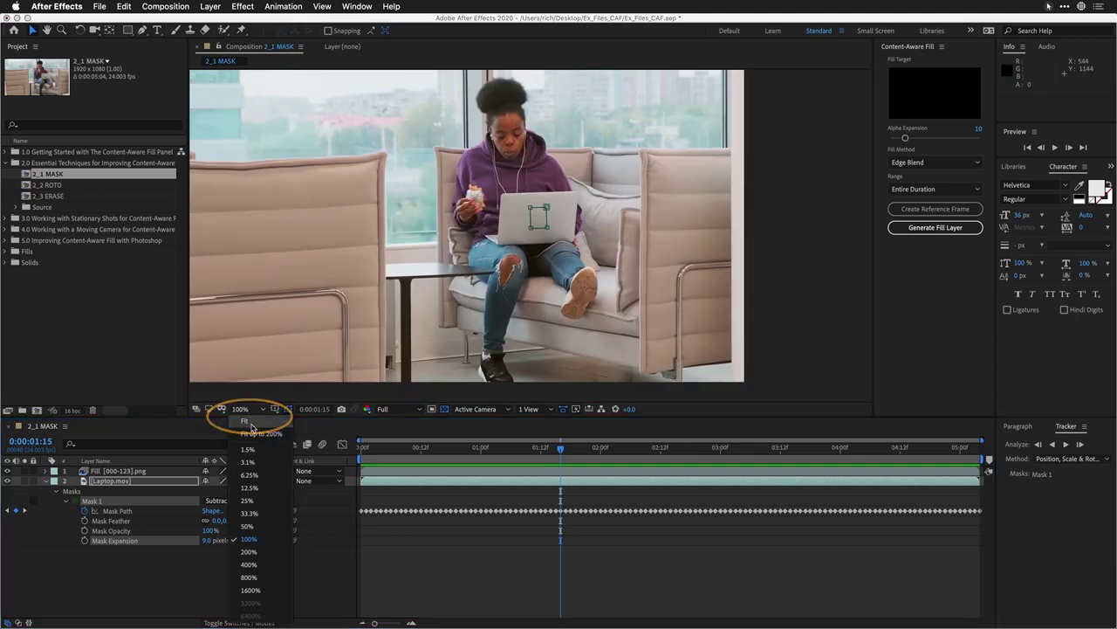
left_click(250, 423)
key("Home")
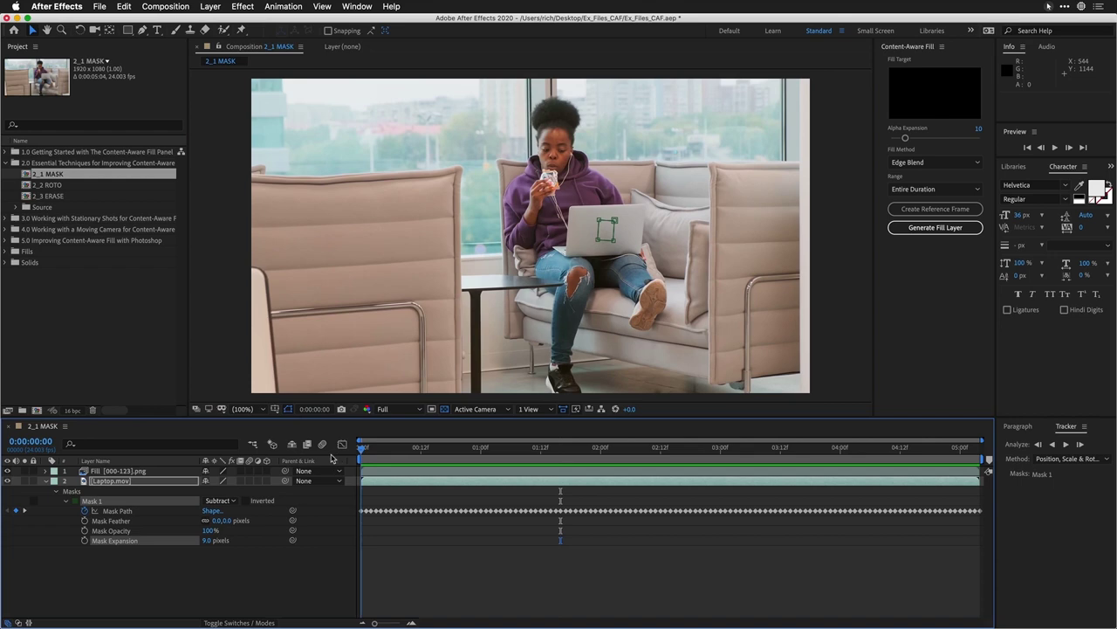
key("space")
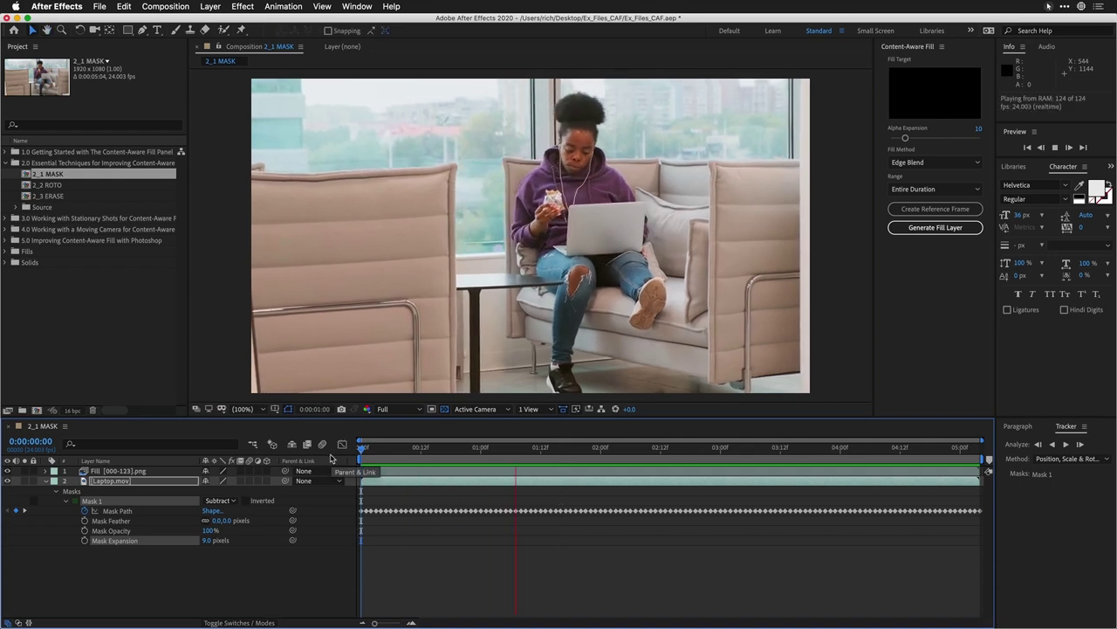
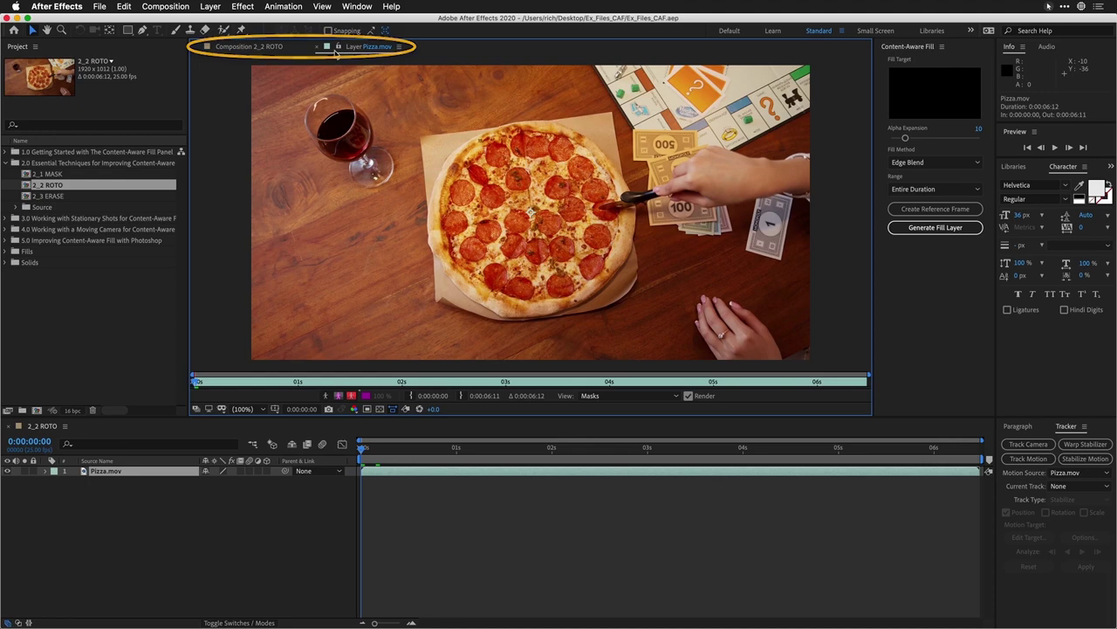
- Select the wine glass in the Pizza.mov layer of 2_2 ROTO with Roto Brush strokes over its bowl, stem and base
left_click(223, 30)
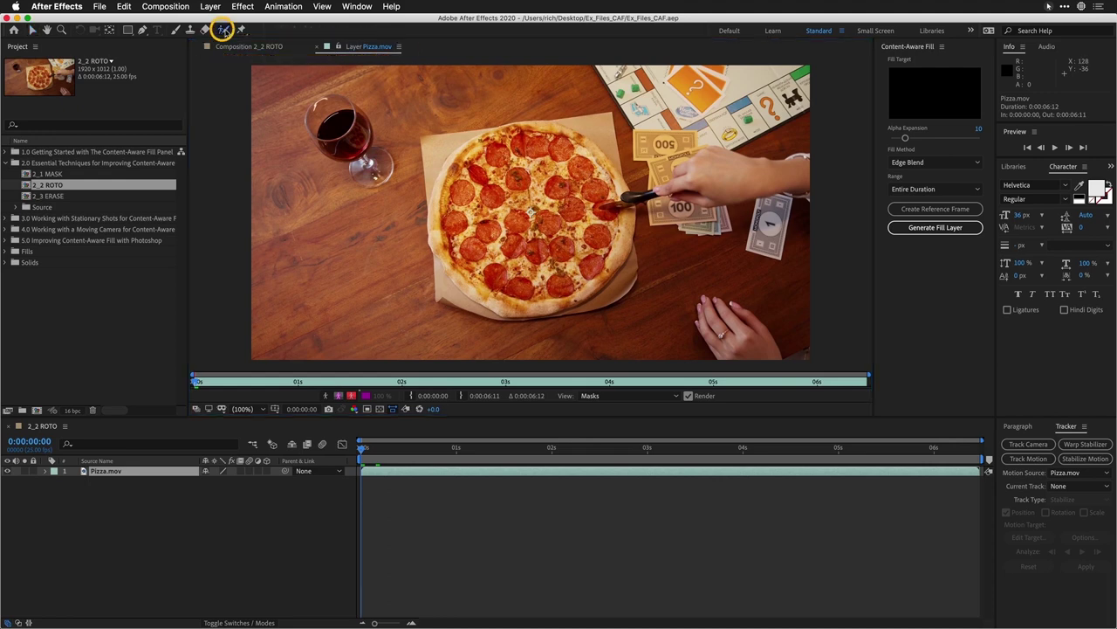
left_click(318, 105)
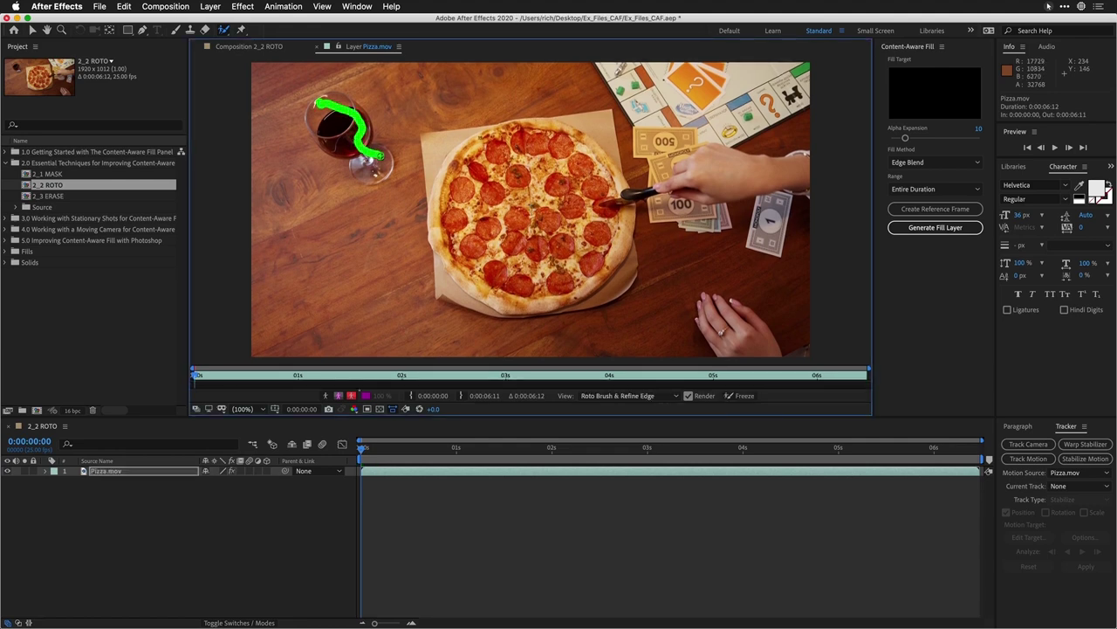
mouse_move(375, 175)
left_mouse_down()
mouse_move(357, 179)
mouse_move(316, 108)
left_mouse_up()
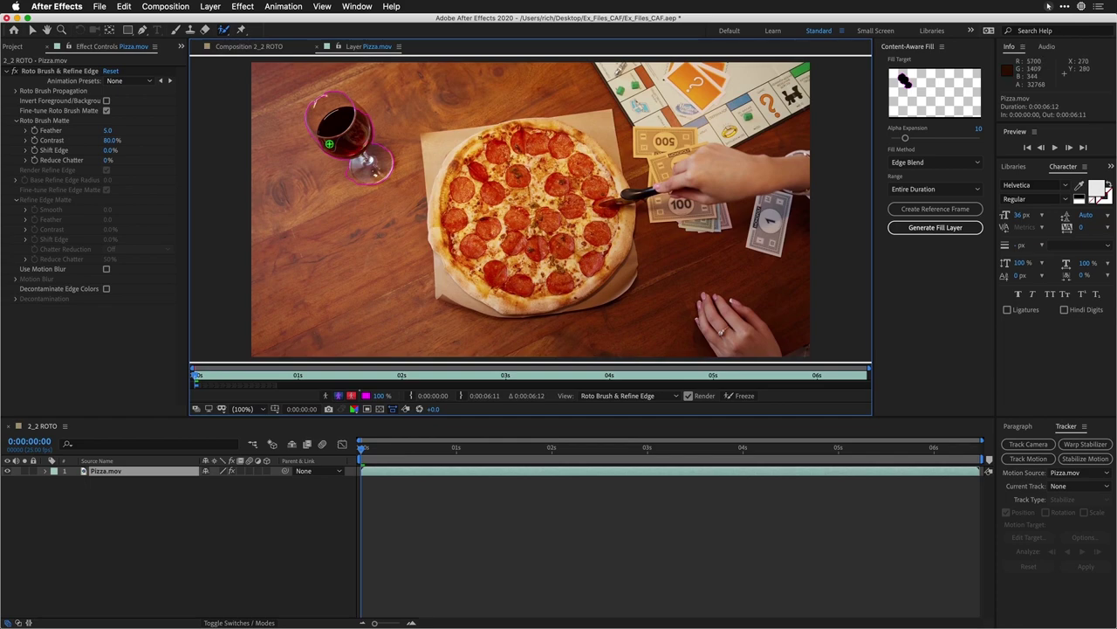
- Refine the Roto Brush selection around the glass's base, subtracting the patch of table beyond its lower edge
key("period")
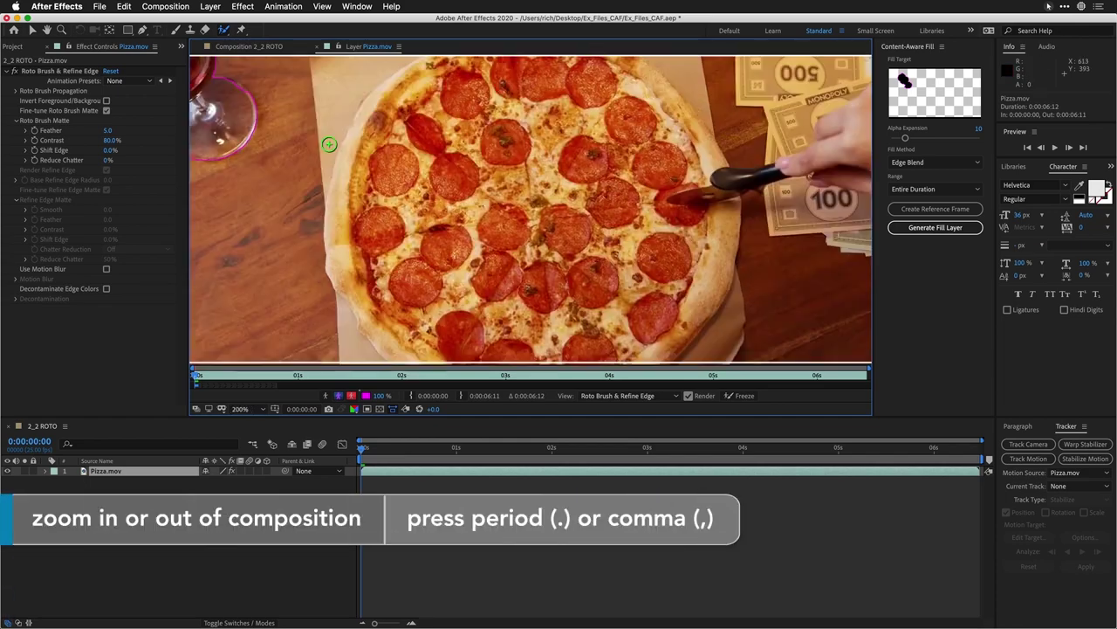
key("period")
mouse_move(296, 131)
left_mouse_down()
mouse_move(392, 143)
mouse_move(704, 256)
mouse_move(724, 302)
left_mouse_up()
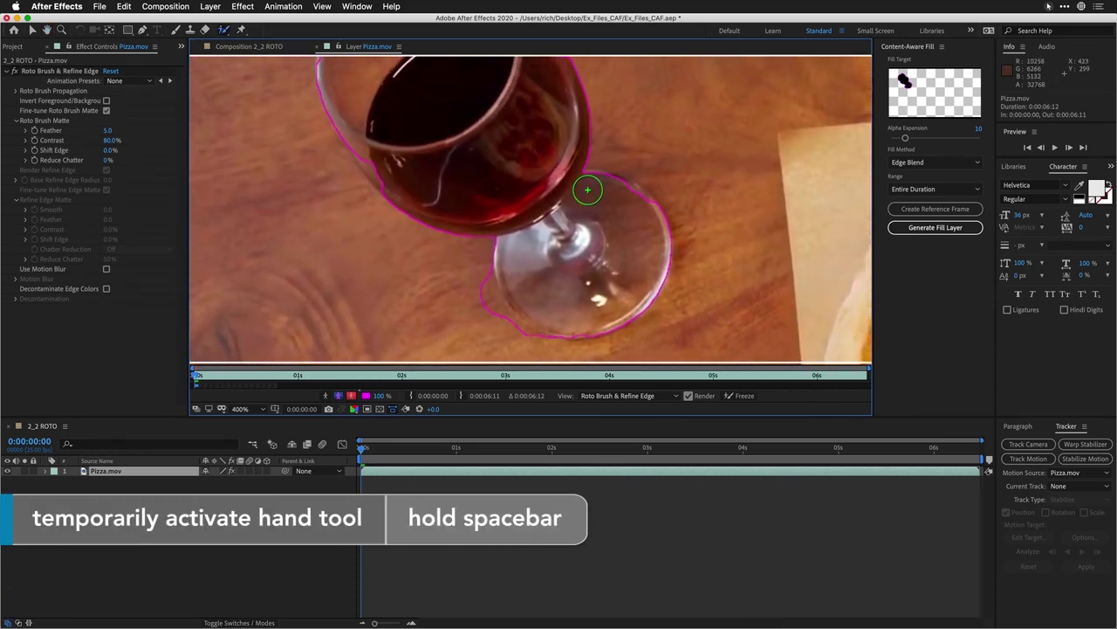
left_click_drag(586, 187, 631, 206)
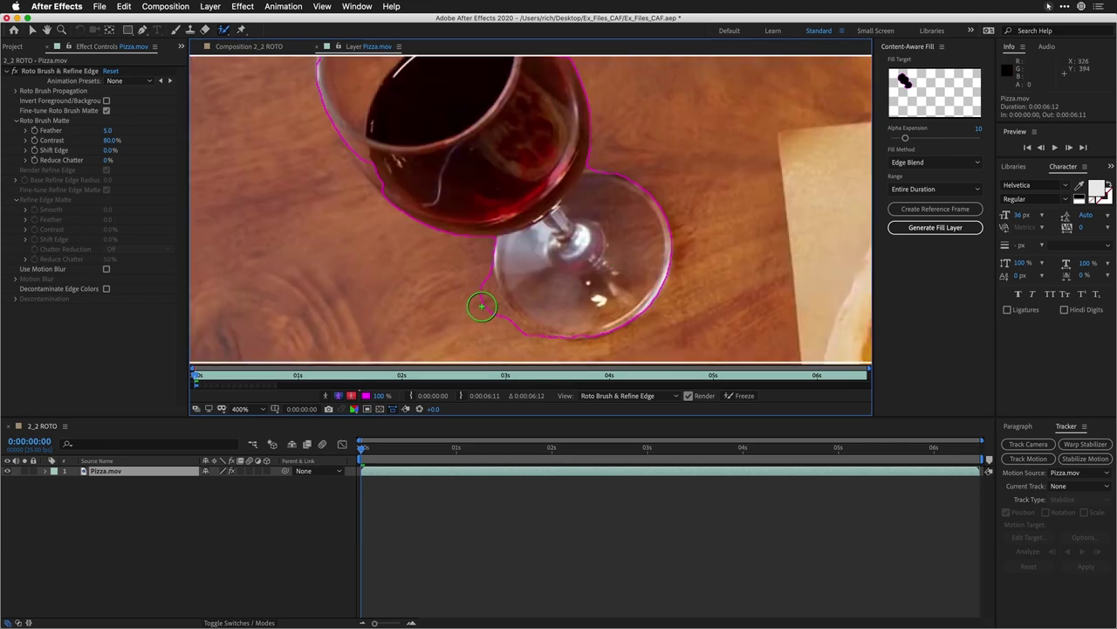
left_click_drag(474, 284, 515, 345)
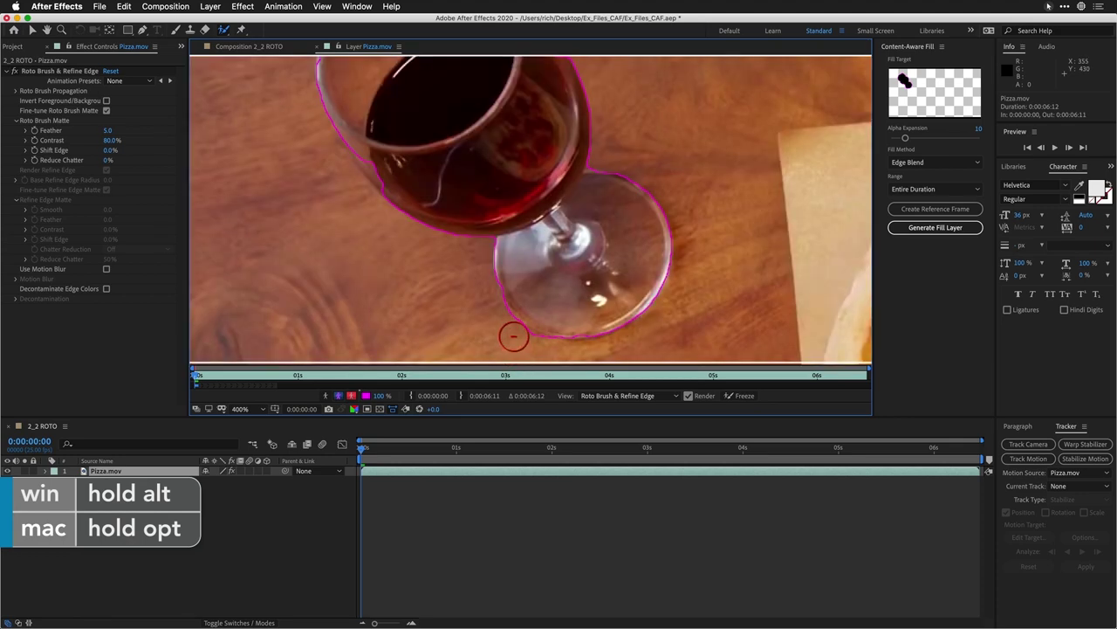
- Add the missed rim and side areas of the wine glass's bowl to the Roto Brush selection
left_click_drag(376, 158, 380, 162)
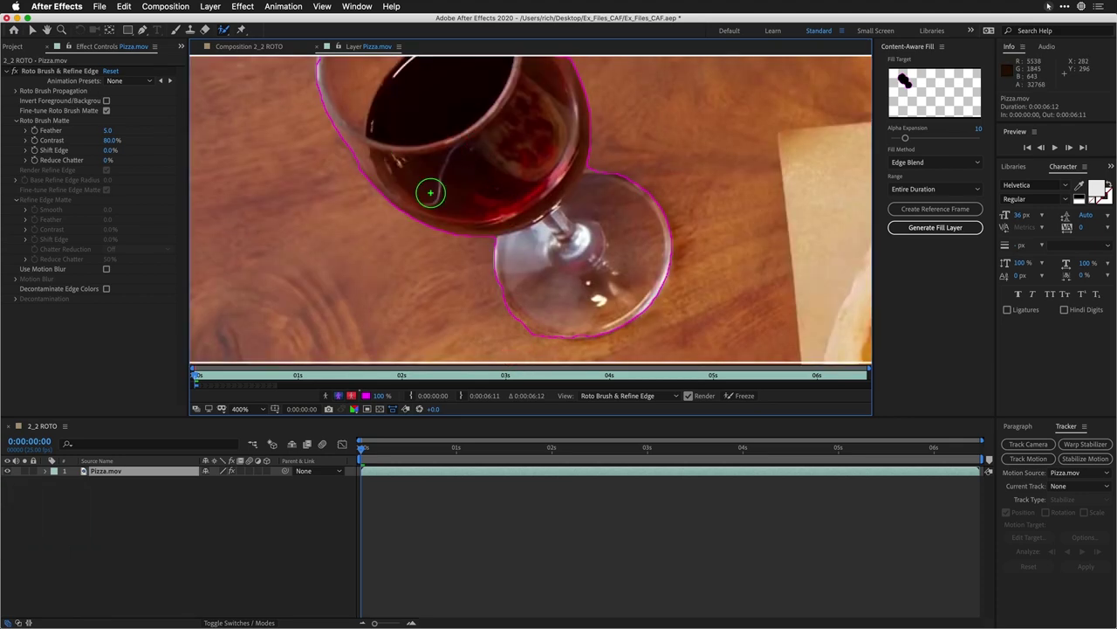
mouse_move(412, 101)
left_mouse_down()
mouse_move(434, 162)
mouse_move(382, 145)
mouse_move(413, 125)
mouse_move(399, 87)
left_mouse_up()
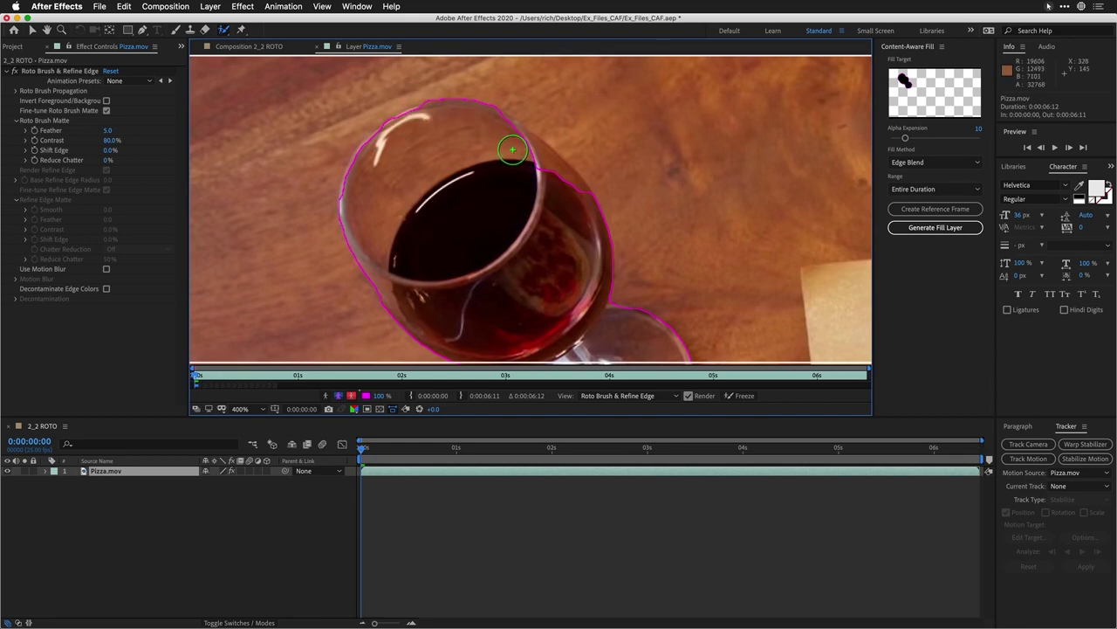
left_click_drag(527, 156, 511, 137)
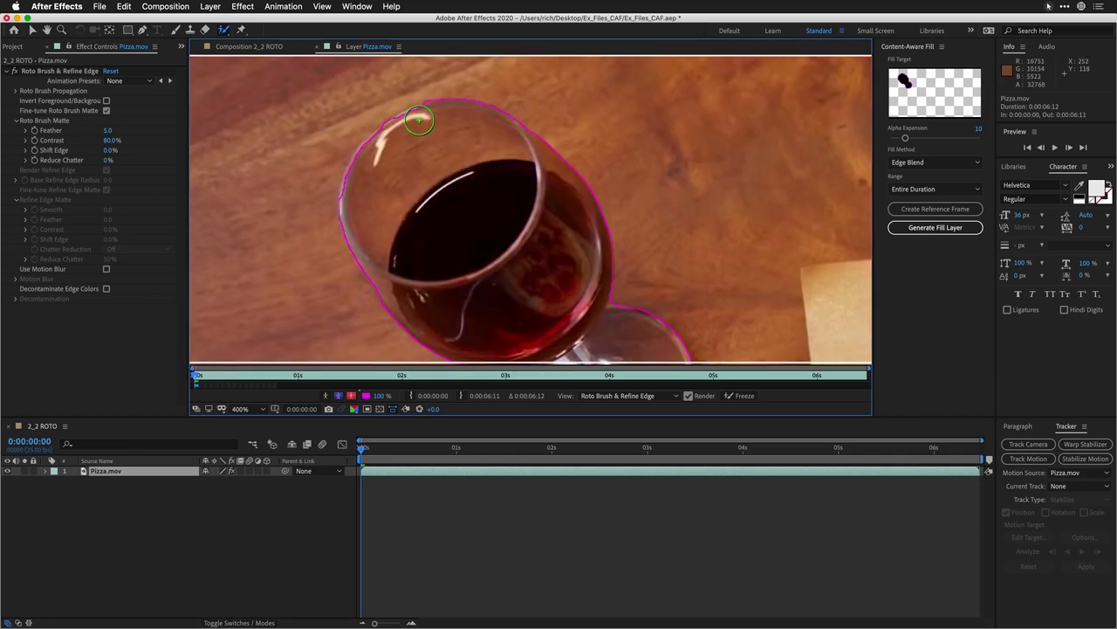
left_click_drag(422, 123, 422, 123)
left_click_drag(386, 274, 387, 274)
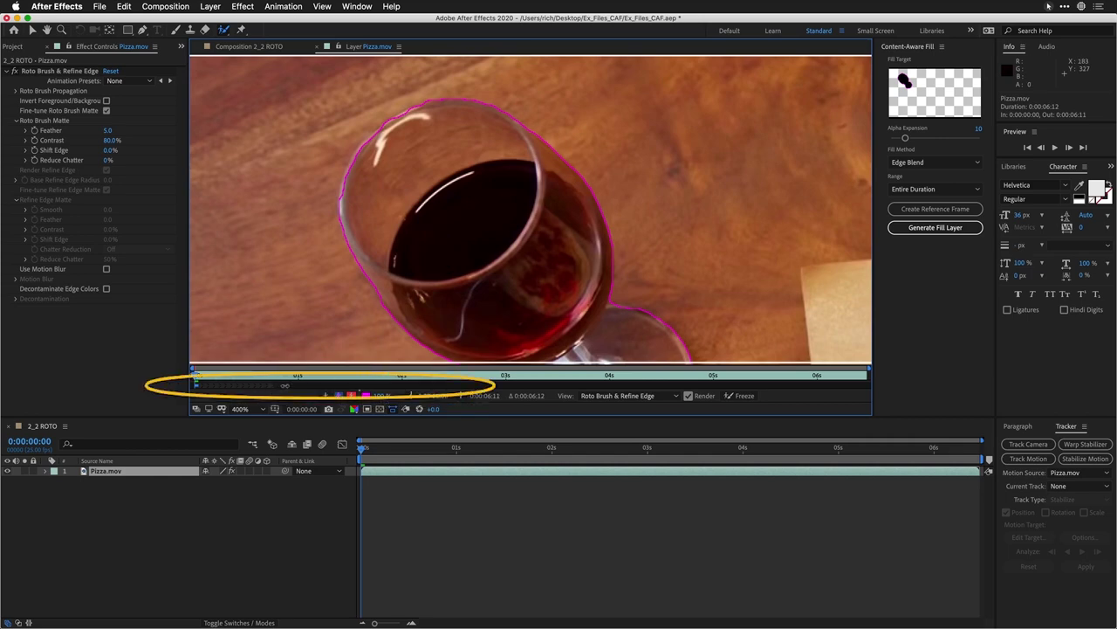
- Extend the Roto Brush span across the whole clip and correct the glass outline at 1 second
left_click_drag(319, 382, 824, 385)
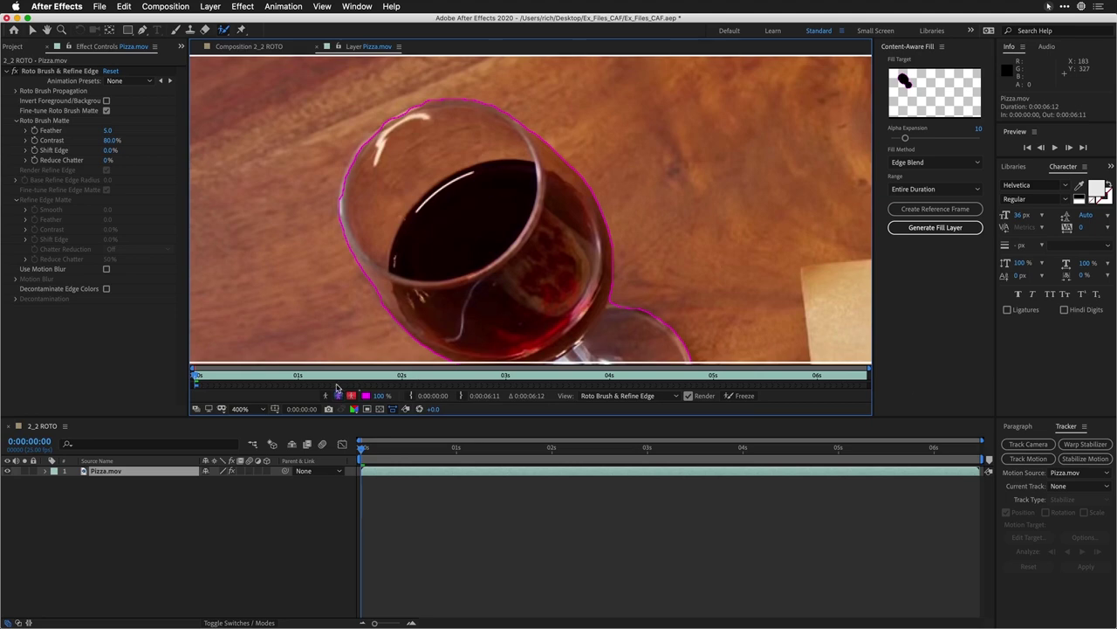
key("comma")
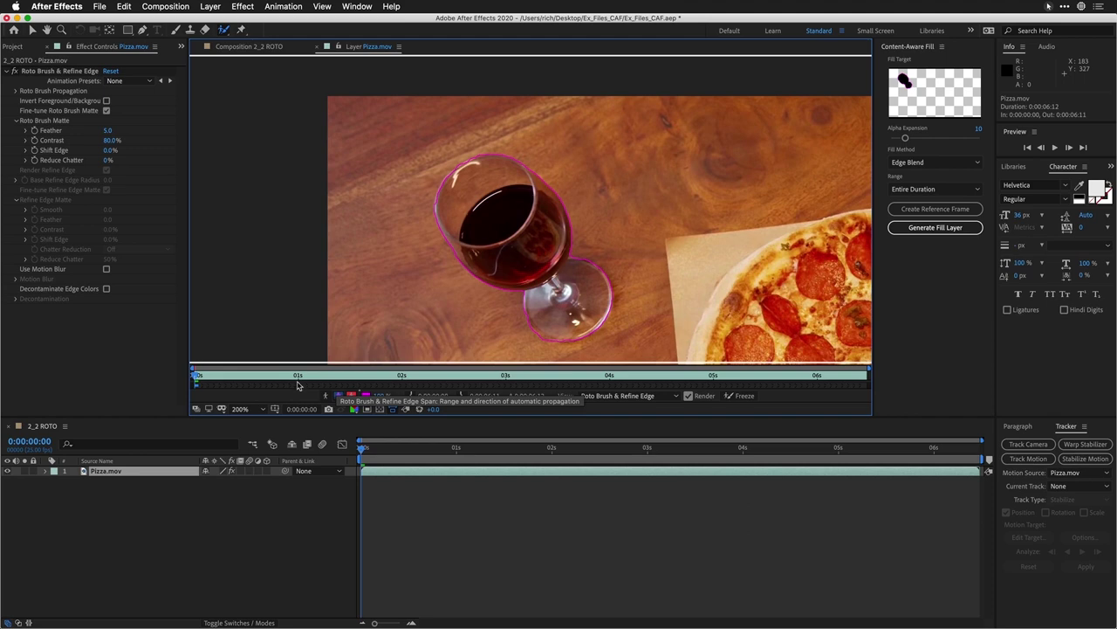
left_click(298, 378)
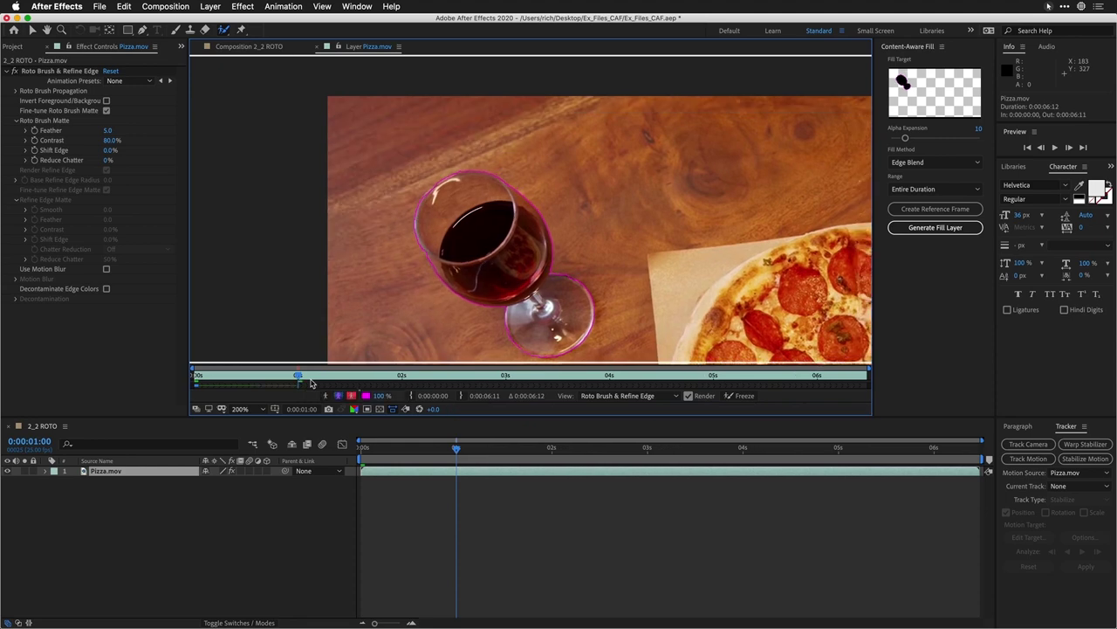
left_click(431, 249)
- Check the glass outline at 2 seconds and add the missed bowl edges to the selection at 3 seconds
left_click(552, 450)
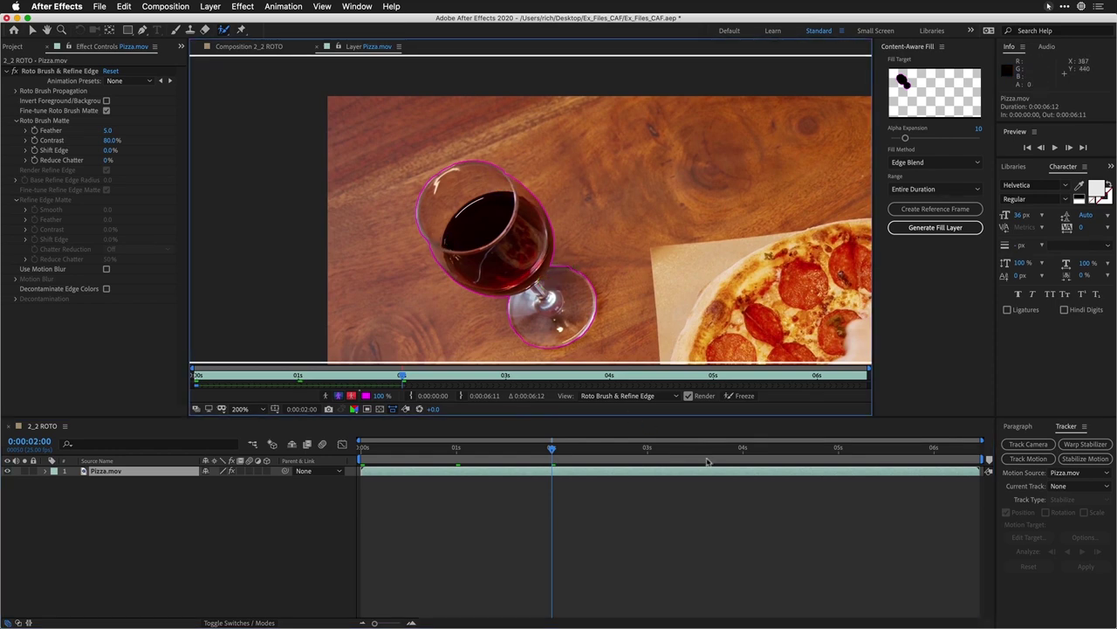
left_click(647, 451)
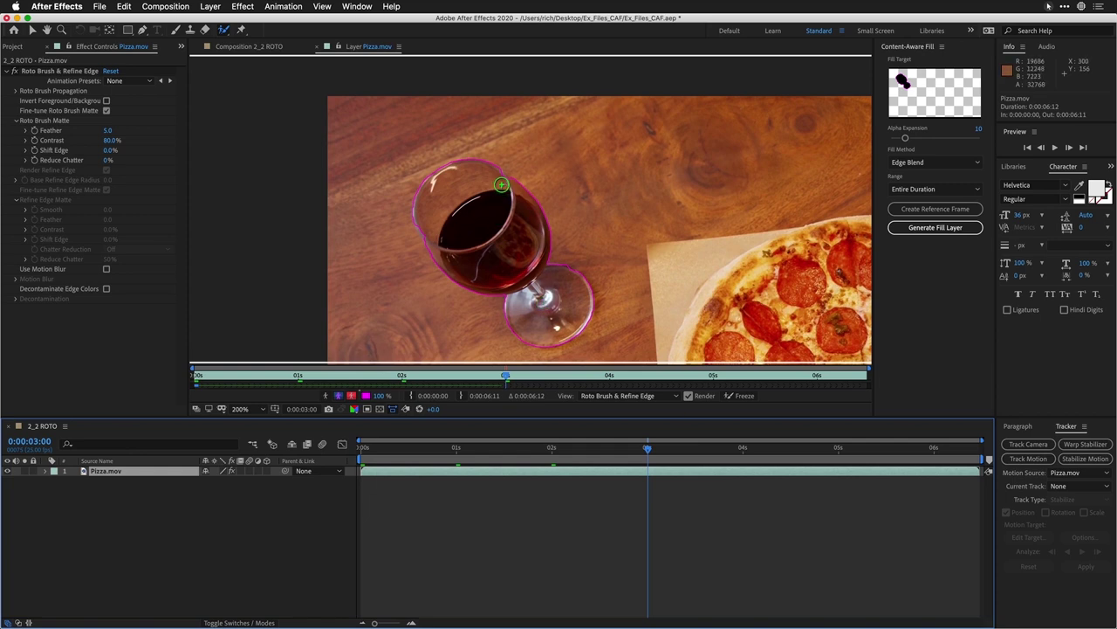
left_click(501, 182)
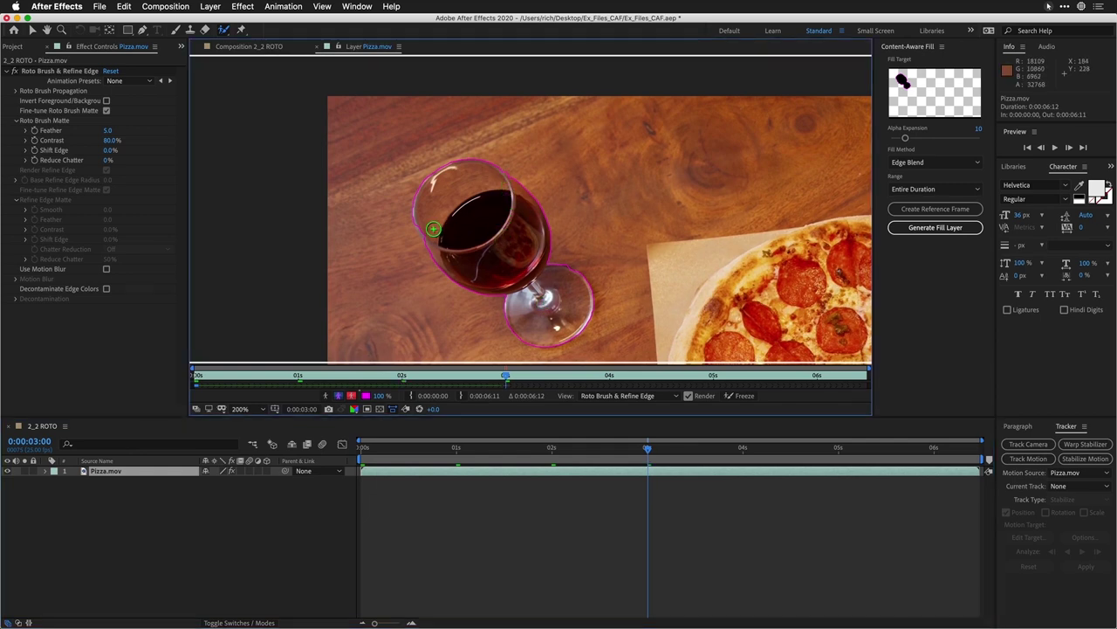
left_click(429, 232)
- Check the propagated glass outline at 4, 5 and 6 seconds, and return to the first frame
left_click(743, 448)
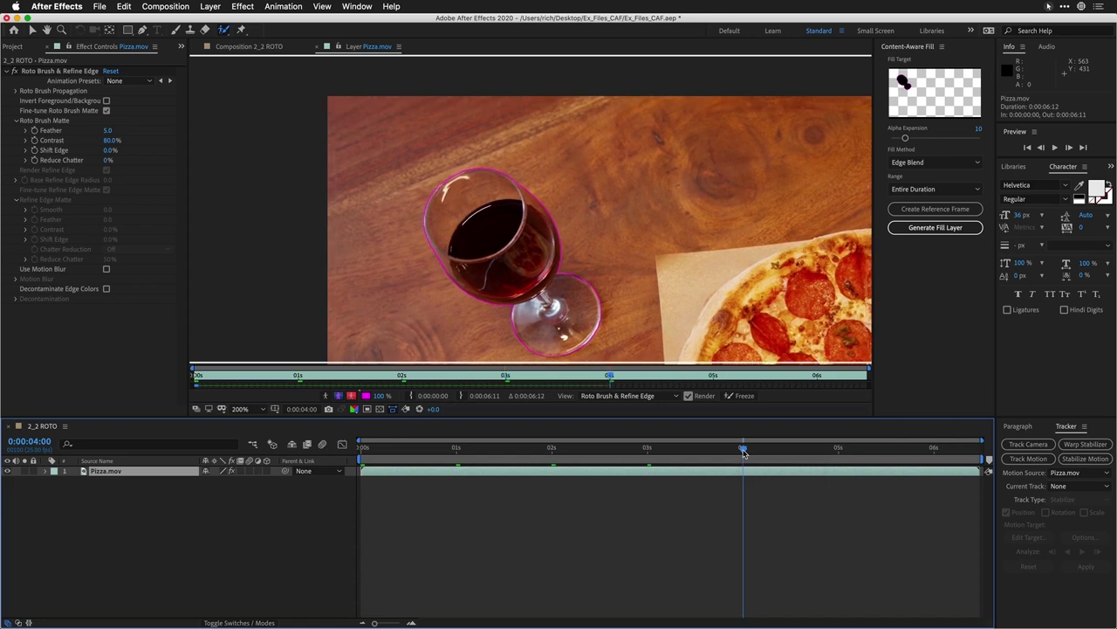
left_click(839, 453)
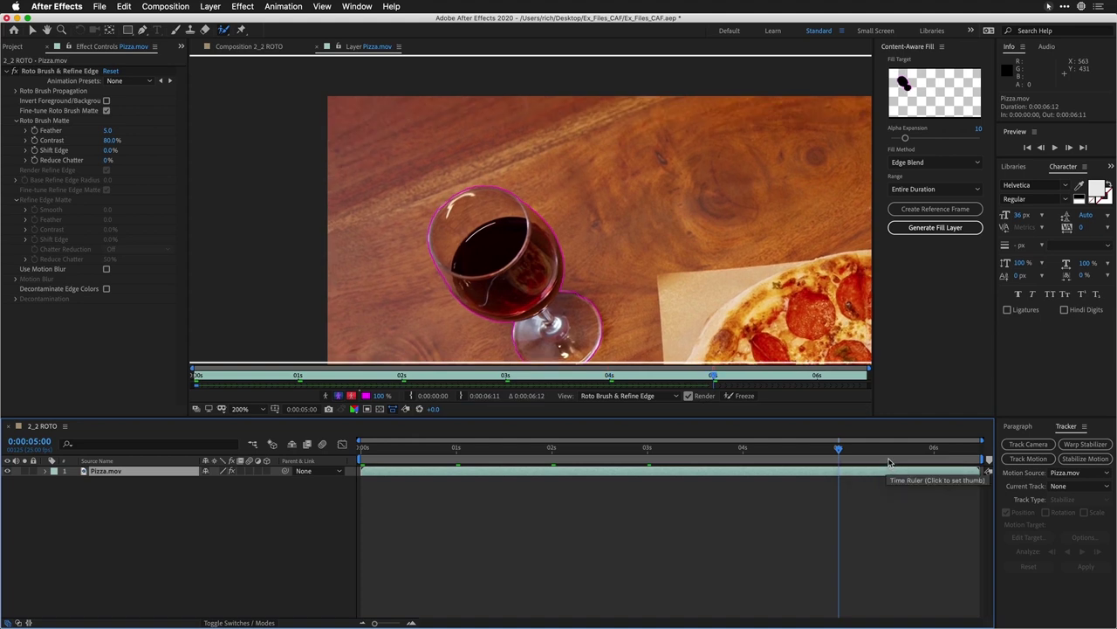
left_click(934, 452)
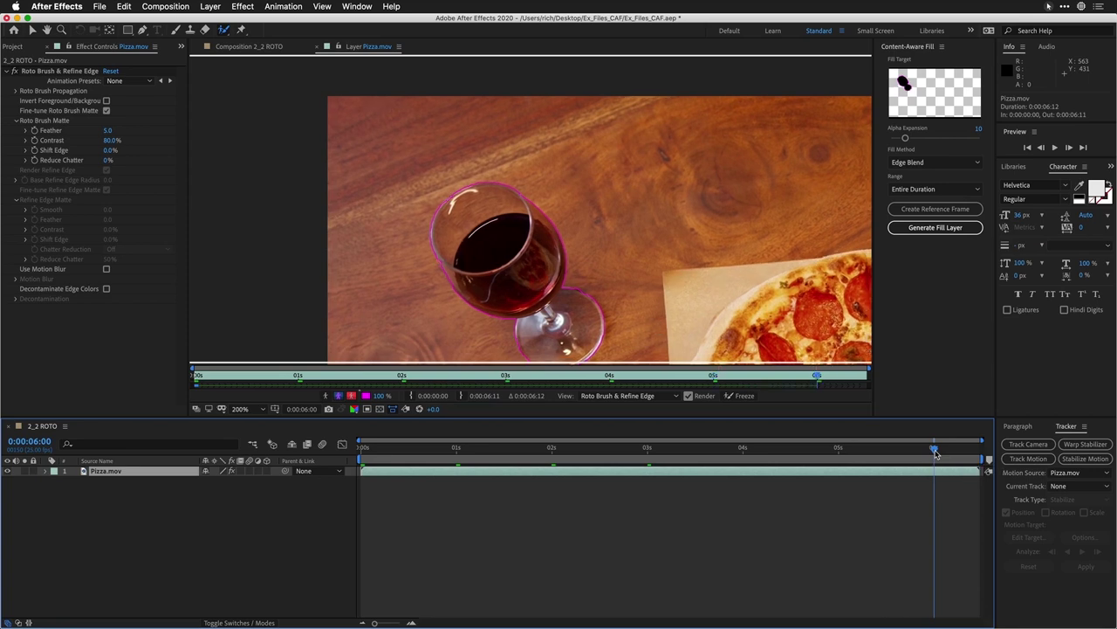
left_click_drag(934, 452, 362, 452)
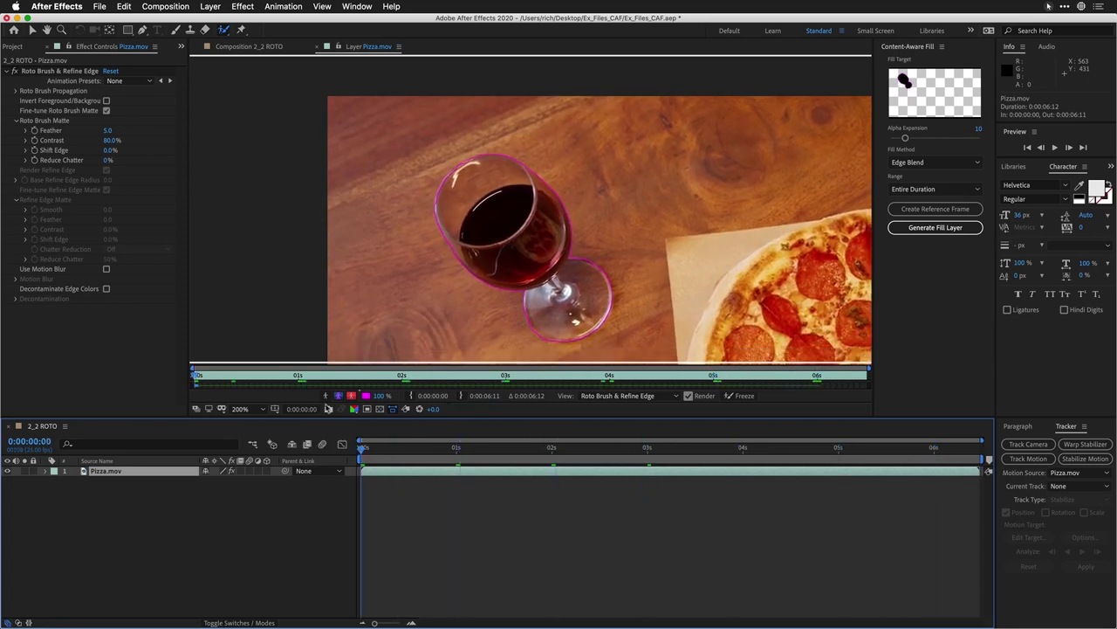
- Compare the glass selection as a red alpha overlay, as an alpha boundary and as a black-and-white alpha matte
left_click(352, 396)
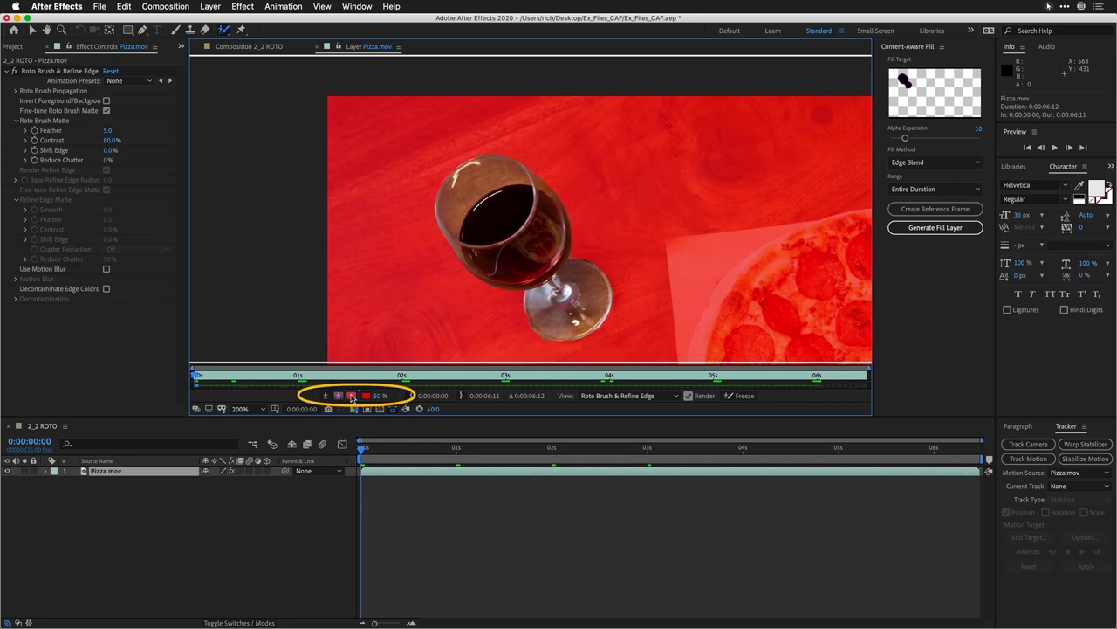
left_click(340, 396)
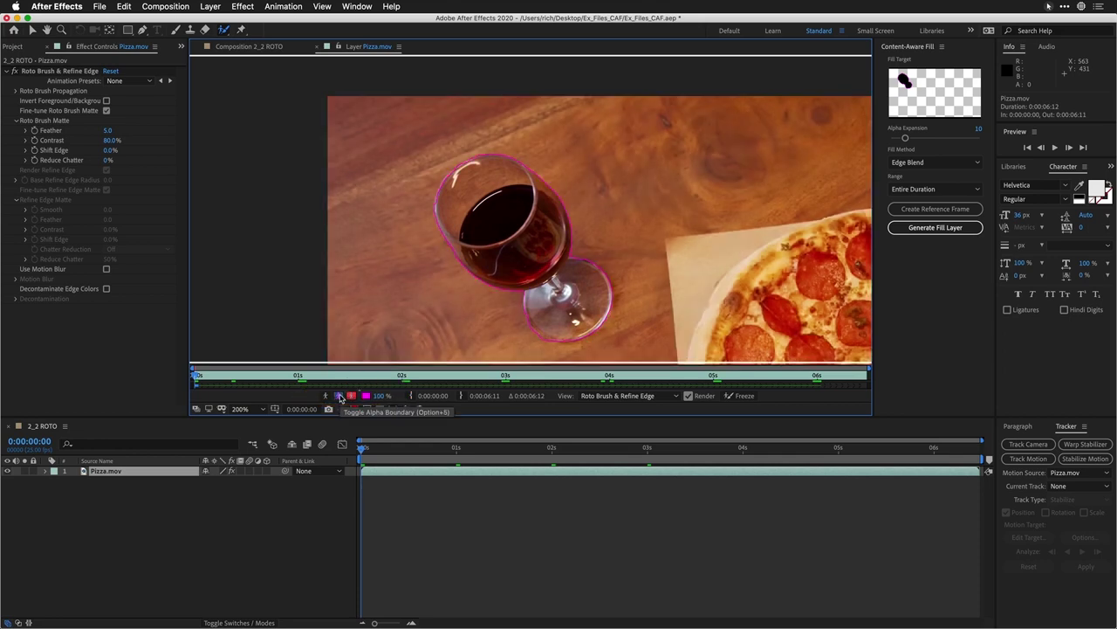
left_click(328, 396)
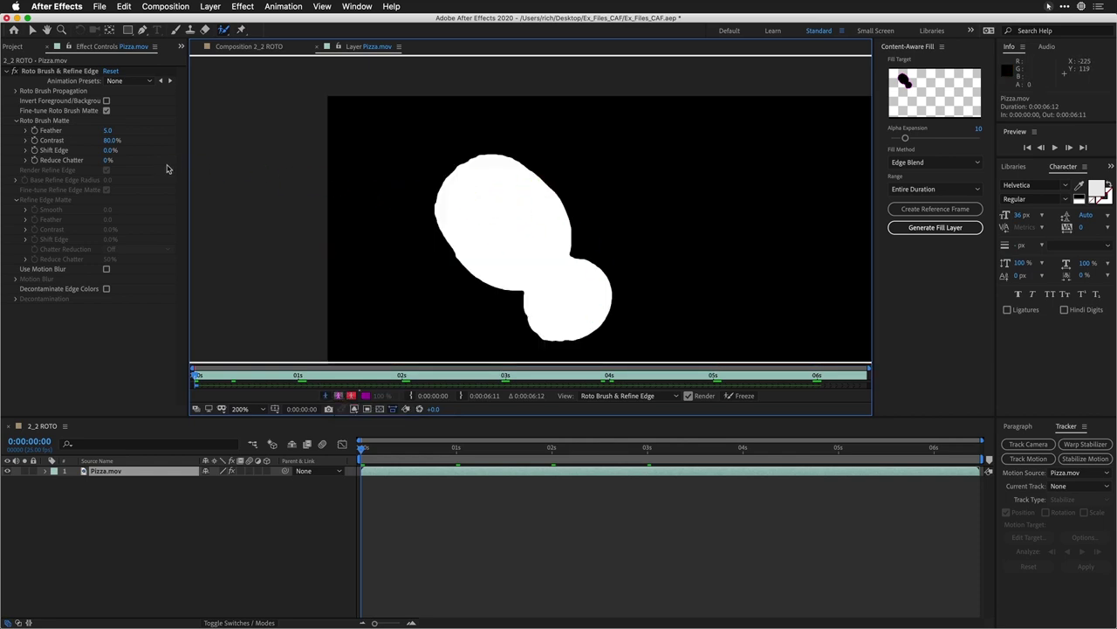
- Refine the glass's Roto Brush matte with Reduce Chatter at 61%, Feather at 12.3 and Contrast at 93.4%
left_click(105, 111)
left_click_drag(107, 161, 141, 161)
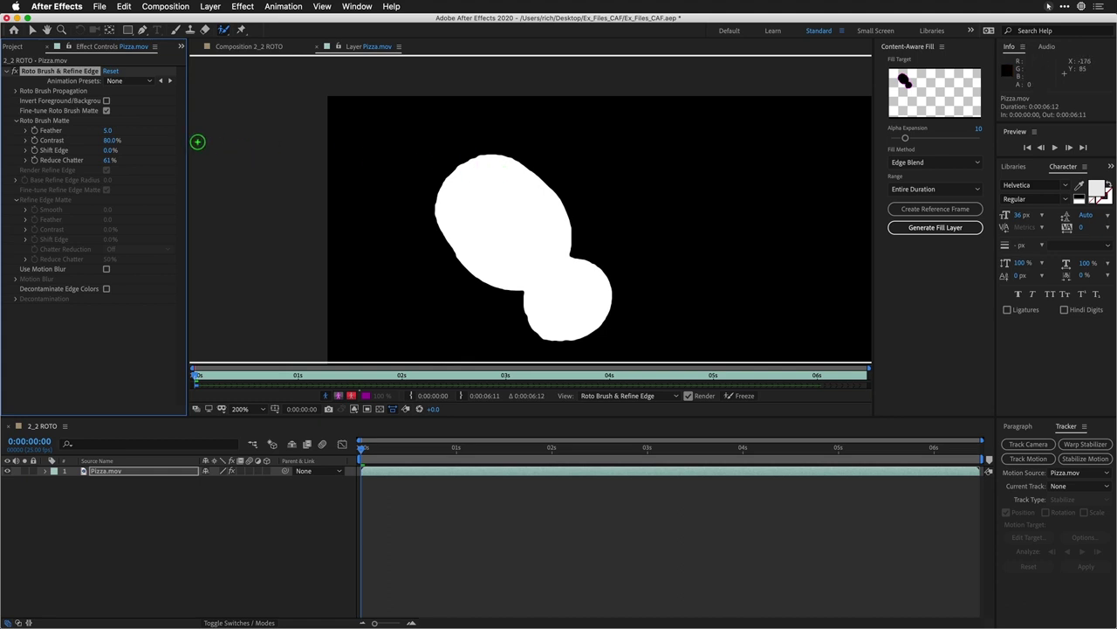
left_click_drag(109, 130, 163, 132)
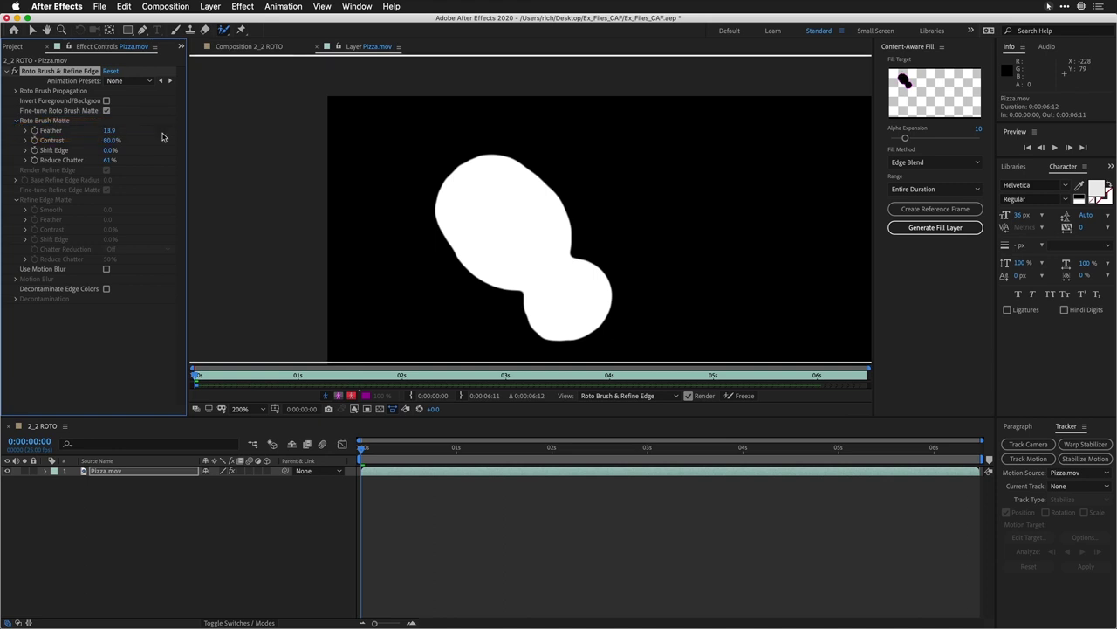
left_click_drag(110, 130, 157, 144)
left_click(207, 122)
- Cut the glass out of the composition by inverting foreground and background, with Shift Edge at -50% and Feather at 22.8
left_click(260, 47)
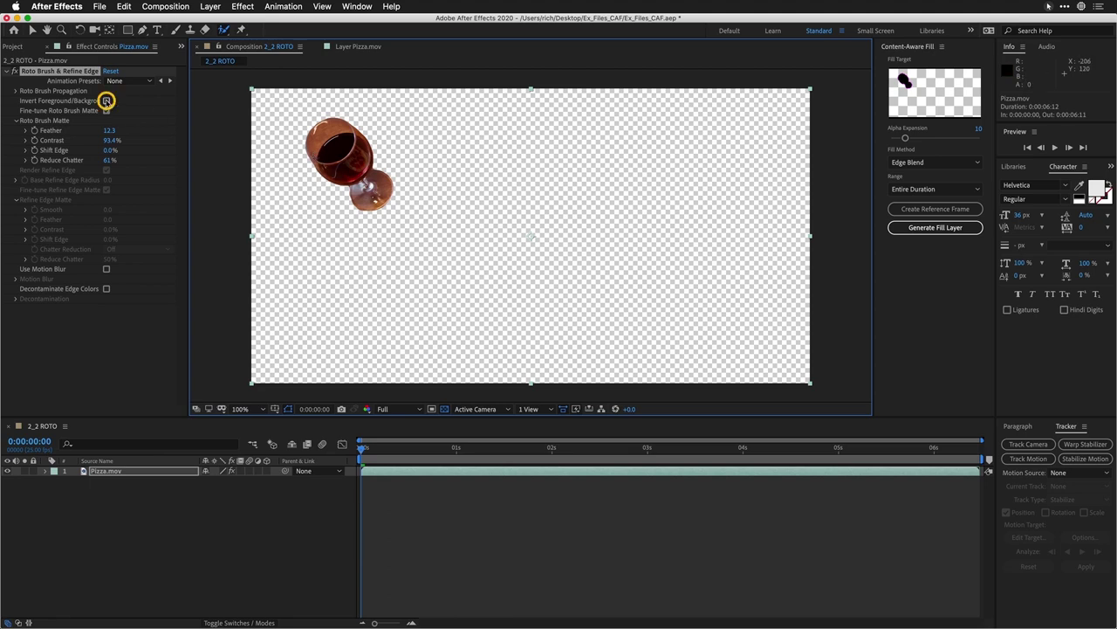
left_click(105, 100)
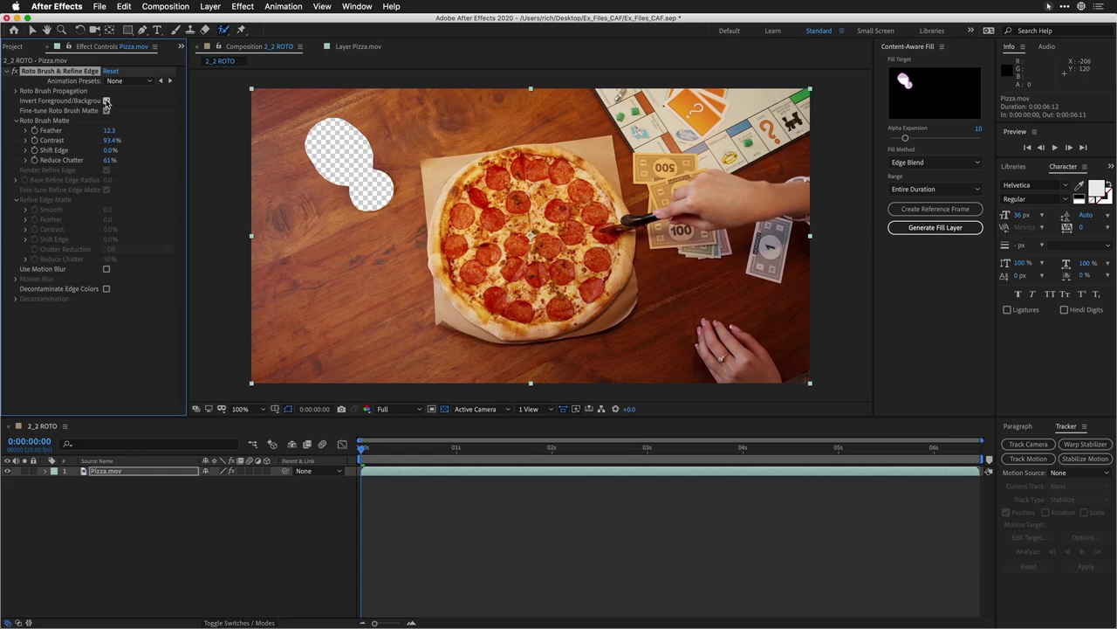
left_click_drag(109, 149, 68, 150)
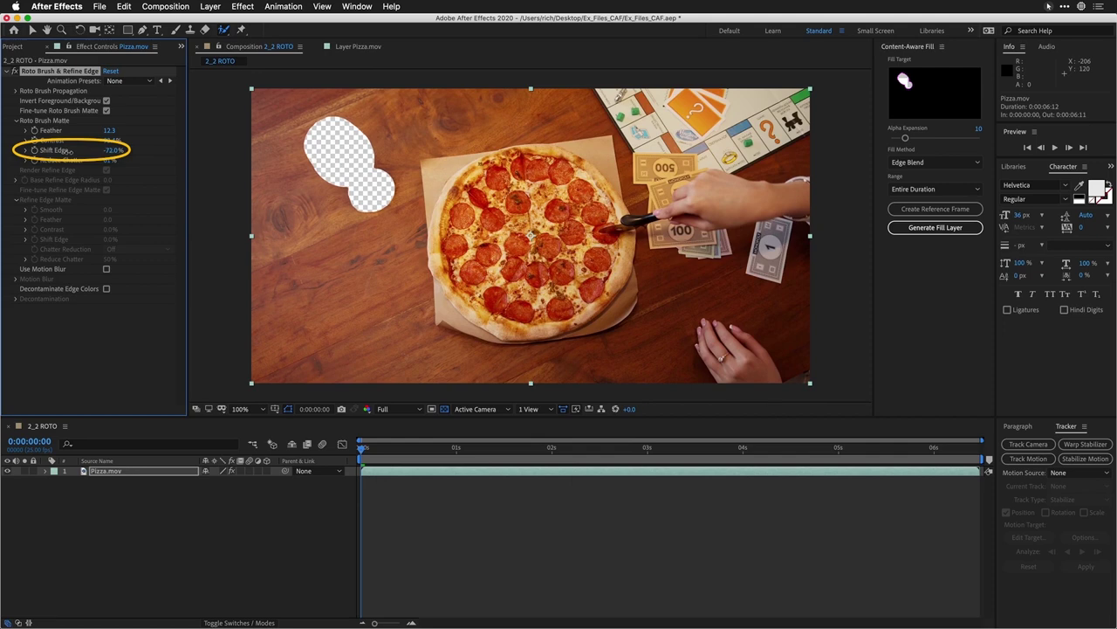
mouse_move(67, 150)
left_mouse_down()
mouse_move(118, 150)
mouse_move(88, 153)
left_mouse_up()
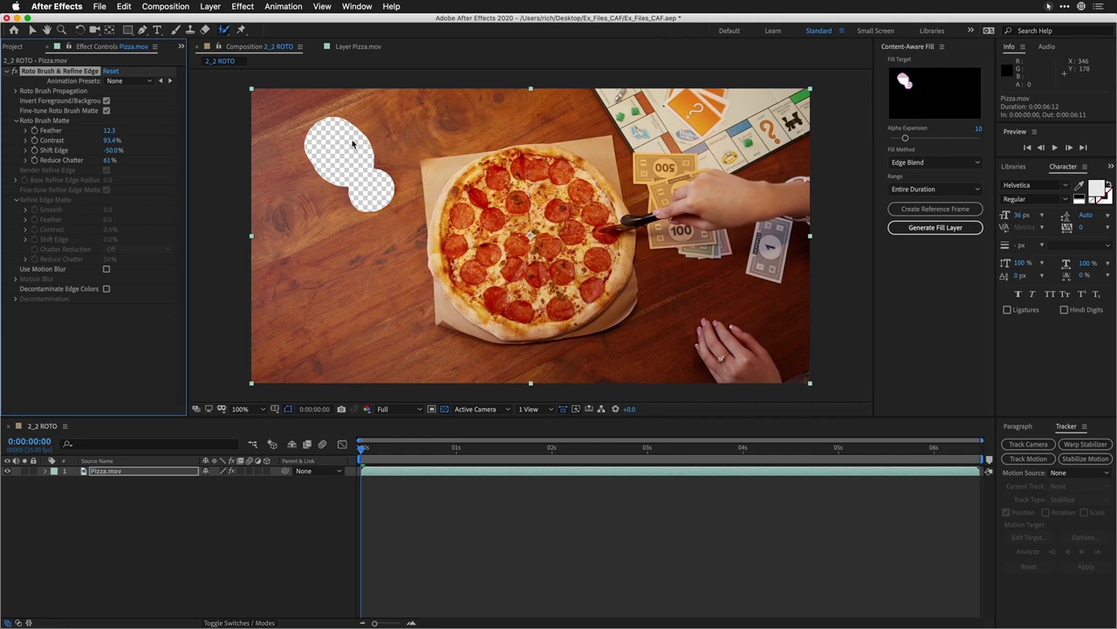
left_click_drag(131, 128, 161, 122)
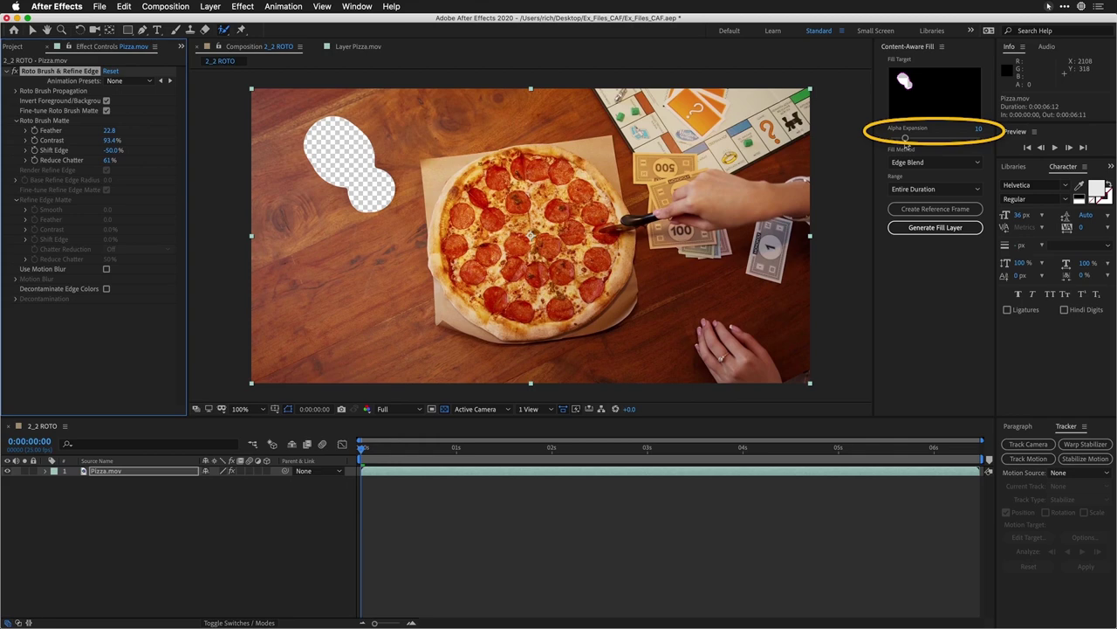
- Generate a fill for the glass hole with alpha expansion 4 and the Object fill method, and preview the result
left_click_drag(903, 139, 901, 143)
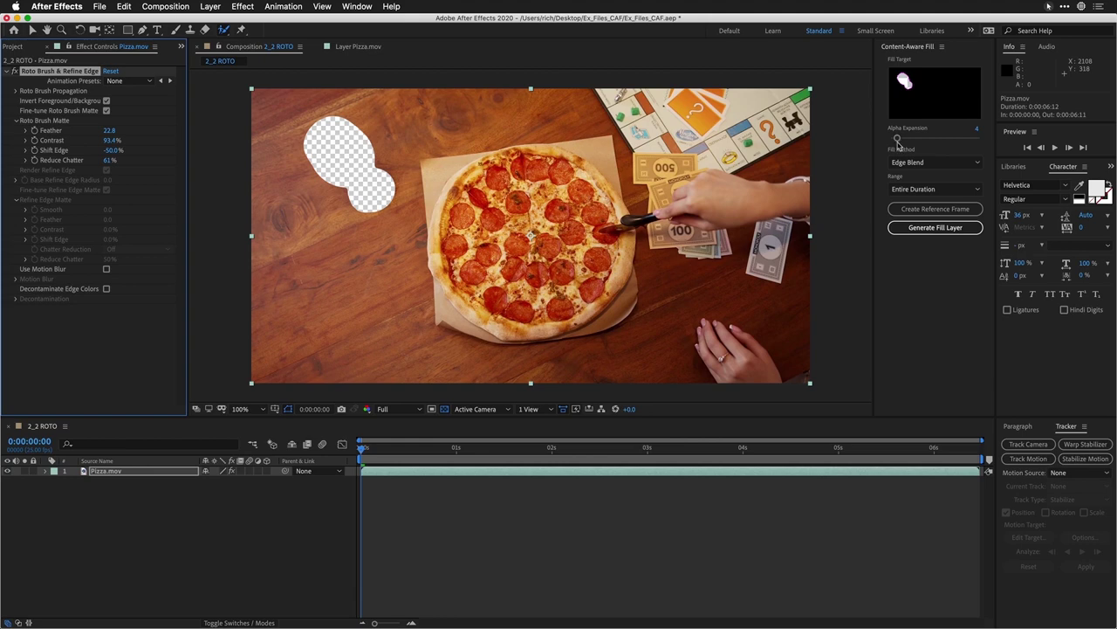
left_click(910, 164)
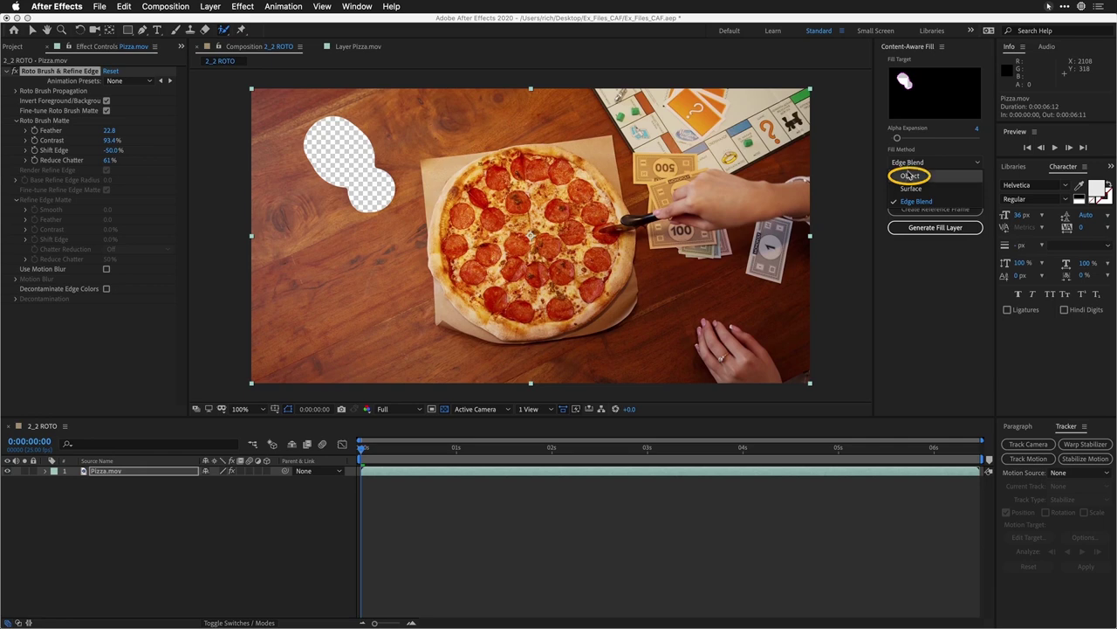
left_click(908, 176)
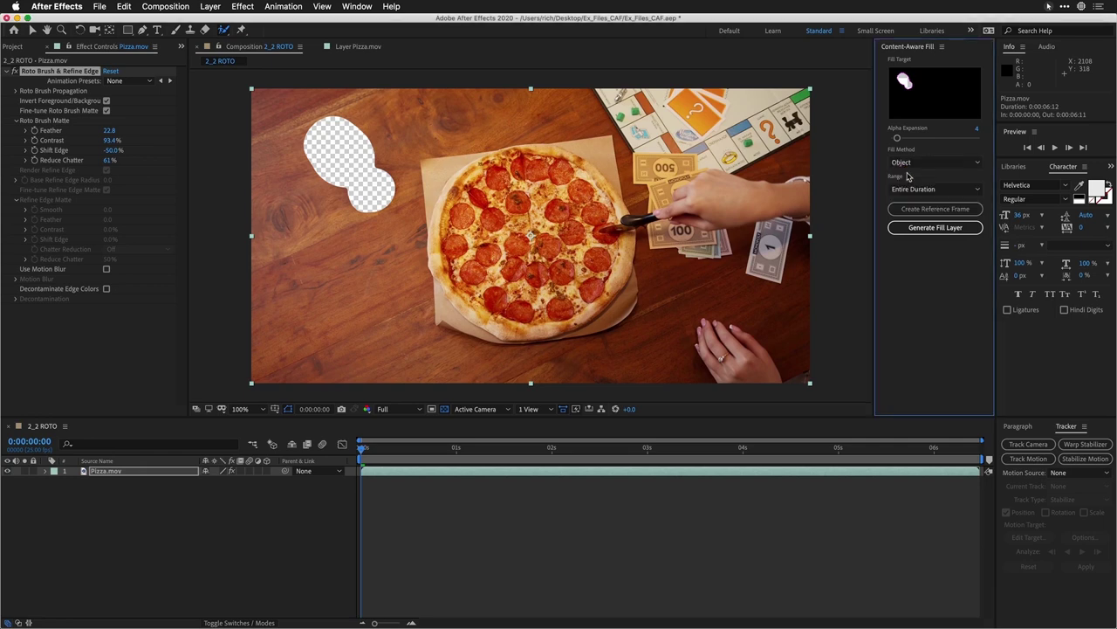
left_click(914, 229)
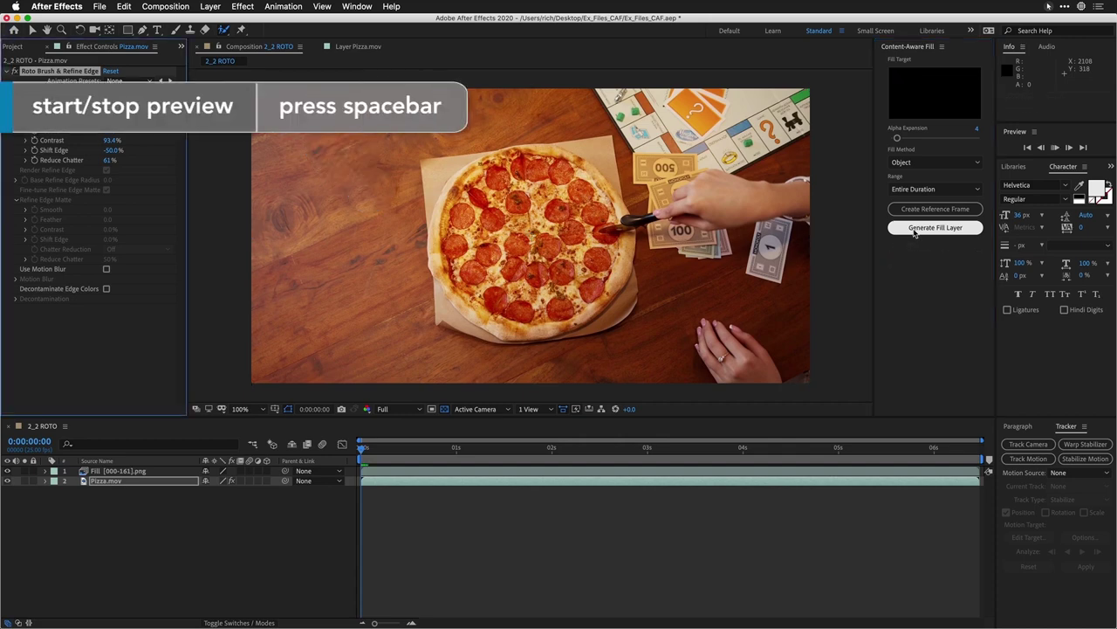
key("space")
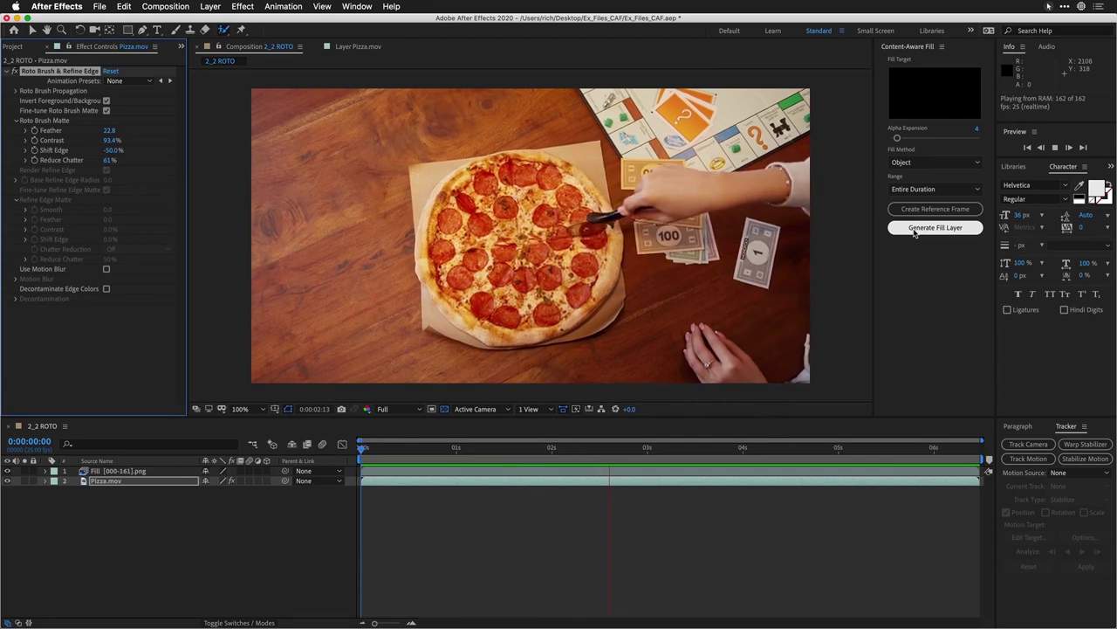
key("space")
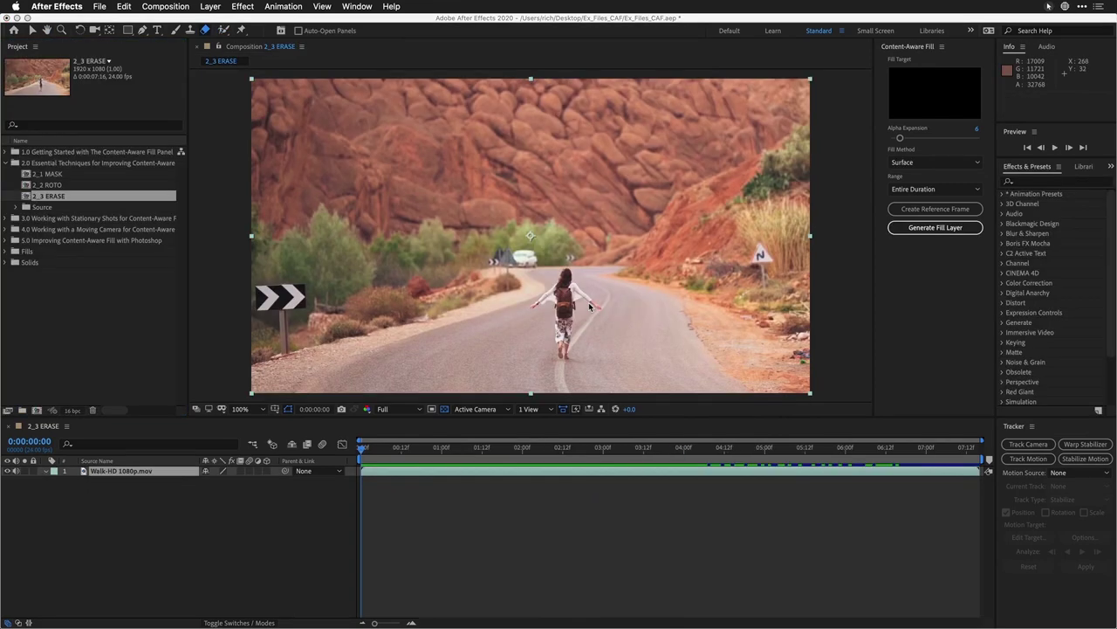
- Open the Walk-HD 1080p.mov layer for painting, erase the road sign in the dry grass and list its paint strokes
double_click(149, 476)
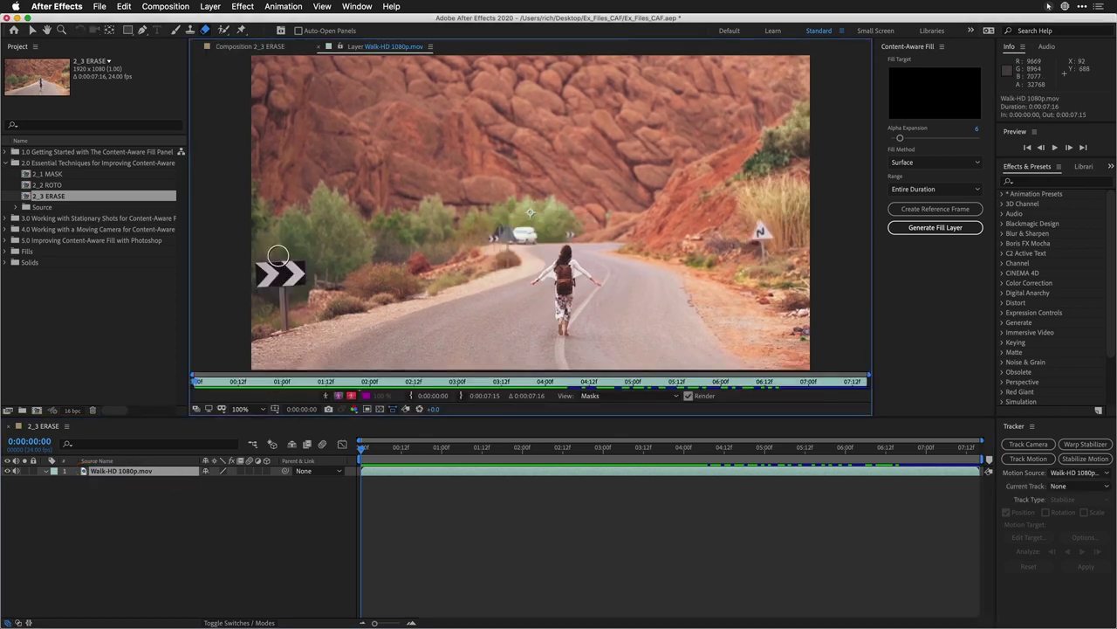
left_click(206, 30)
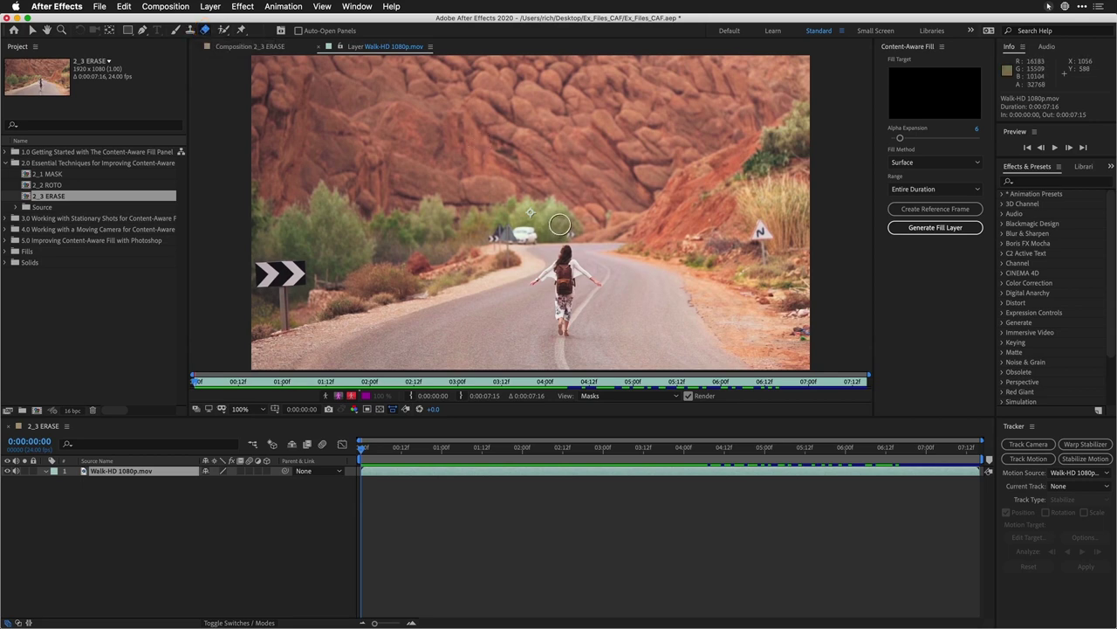
mouse_move(755, 235)
left_mouse_down()
mouse_move(760, 220)
mouse_move(763, 276)
mouse_move(762, 232)
left_mouse_up()
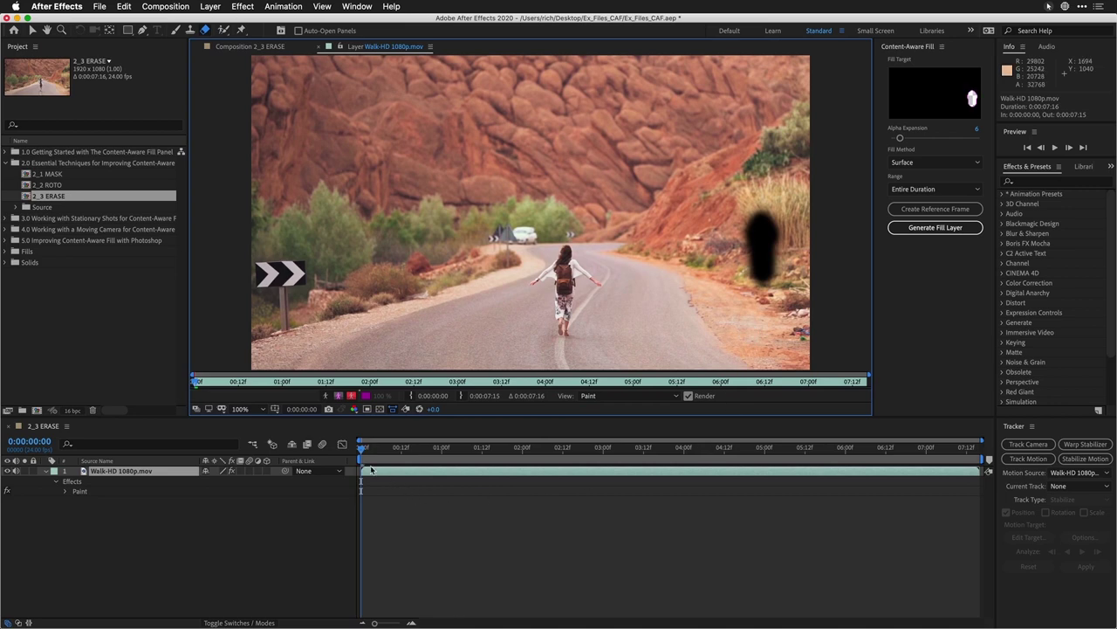
left_click_drag(361, 448, 242, 410)
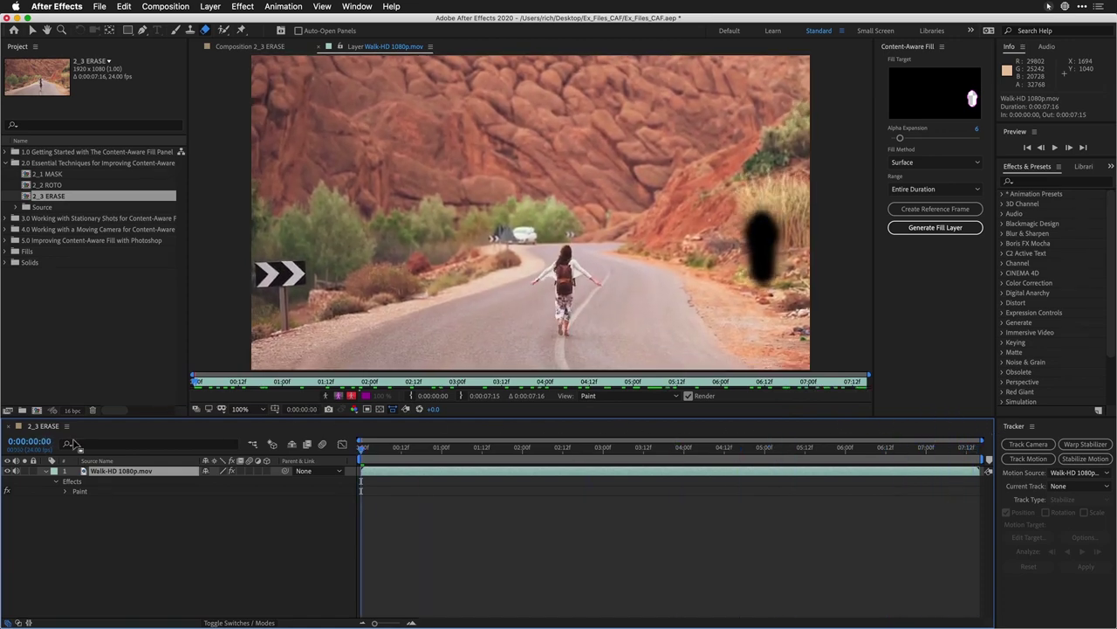
left_click(64, 491)
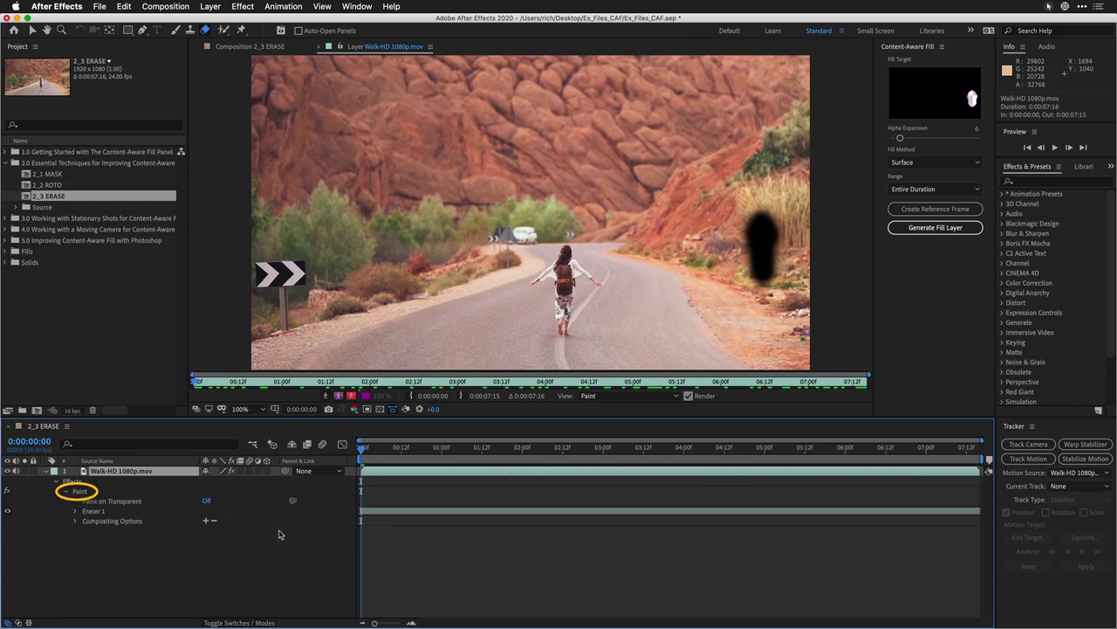
- Erase the black-and-white chevron sign with its post, check the erased areas through the last frame and return to the start
mouse_move(262, 275)
left_mouse_down()
mouse_move(298, 259)
mouse_move(300, 277)
mouse_move(240, 276)
mouse_move(302, 268)
mouse_move(233, 272)
mouse_move(287, 277)
mouse_move(277, 335)
mouse_move(290, 291)
mouse_move(292, 345)
left_mouse_up()
mouse_move(362, 448)
left_mouse_down()
mouse_move(499, 451)
mouse_move(361, 452)
left_mouse_up()
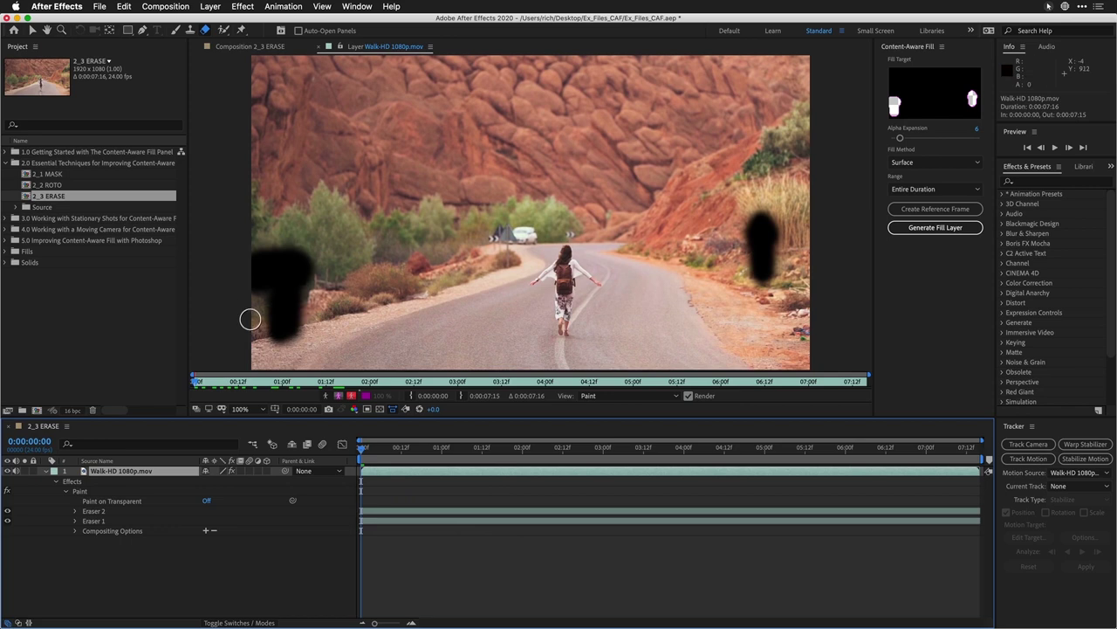
left_click(299, 267)
left_click_drag(359, 449, 1025, 456)
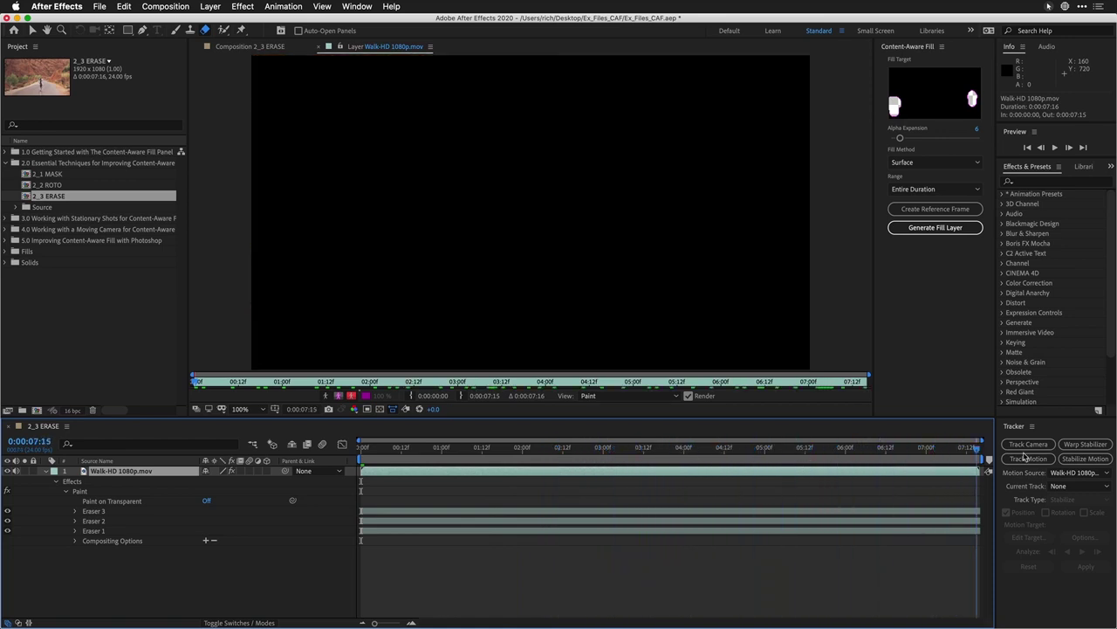
key("Home")
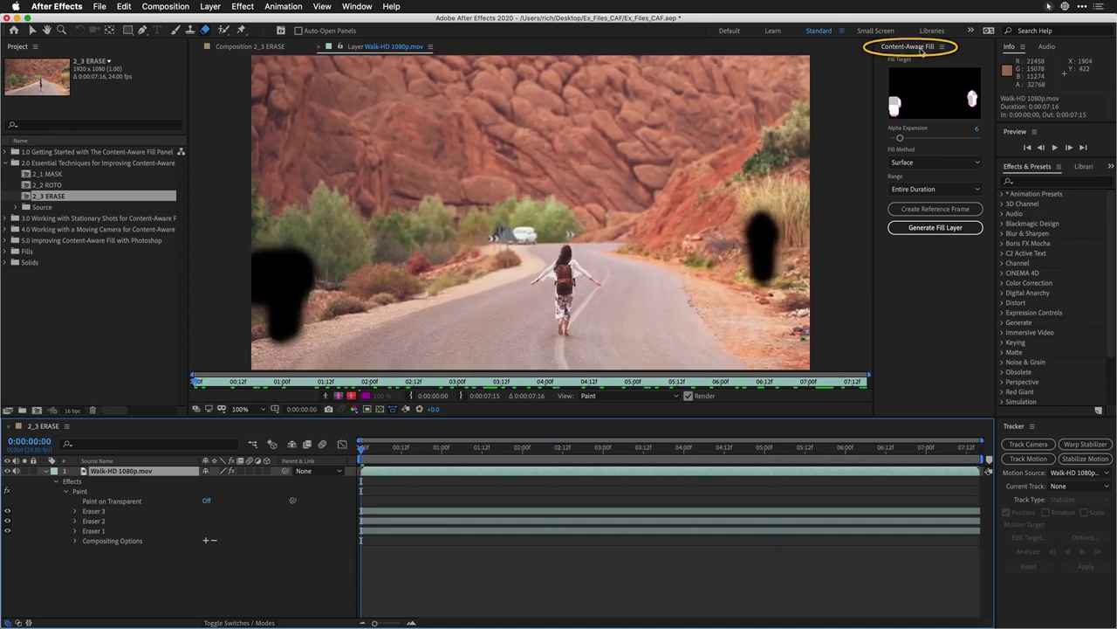
- Generate a fill for the erased signs with alpha expansion 10 and the Object fill method
left_click_drag(900, 138, 903, 138)
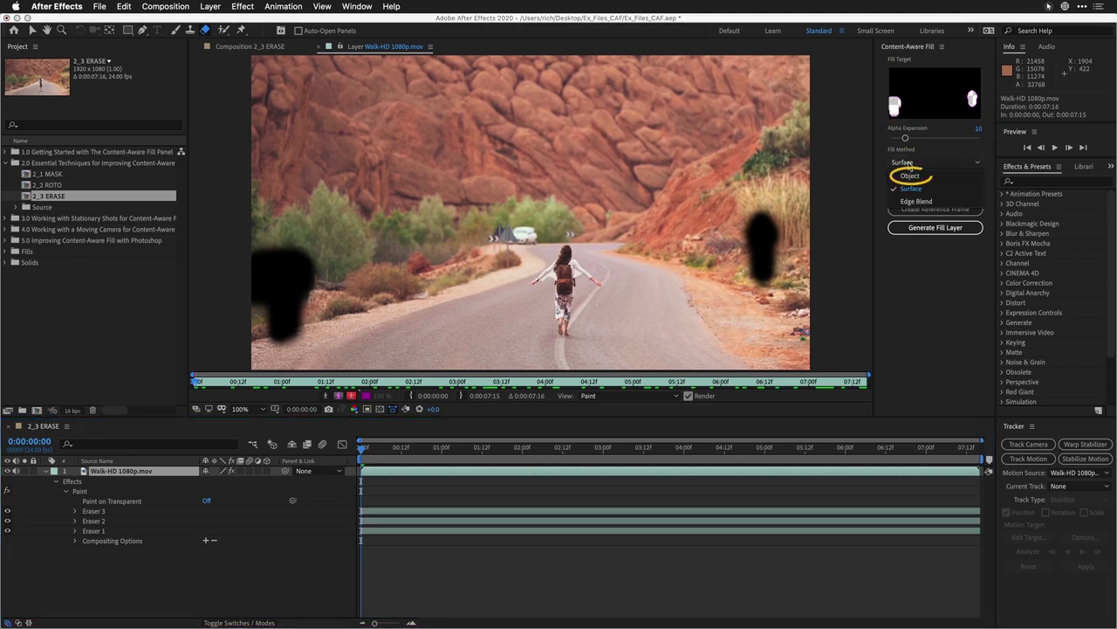
left_click(910, 163)
left_click(919, 173)
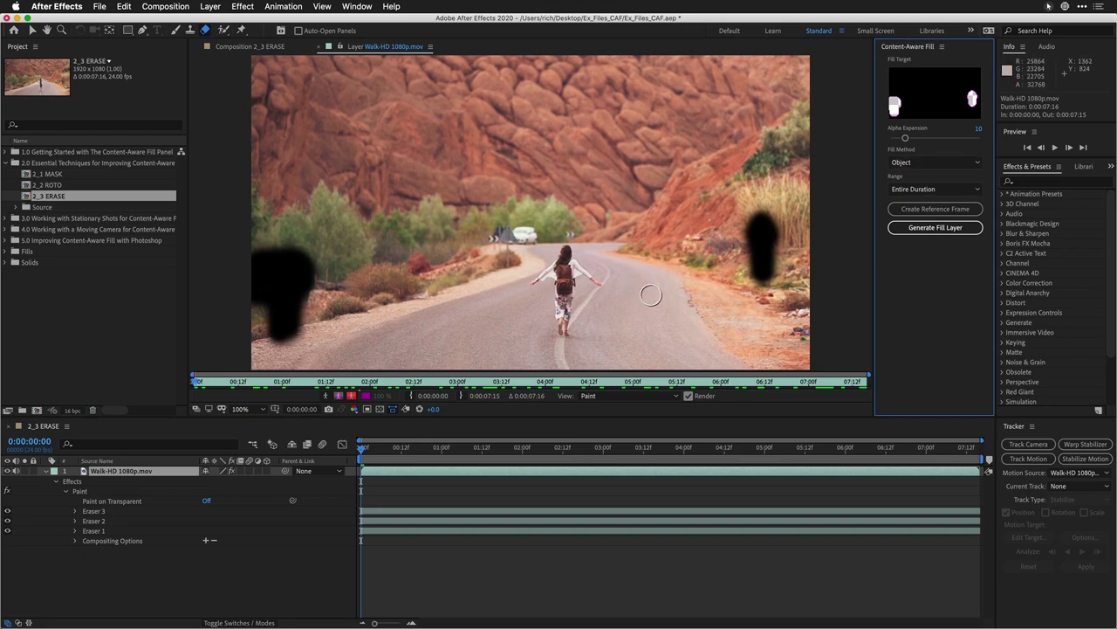
left_click(935, 228)
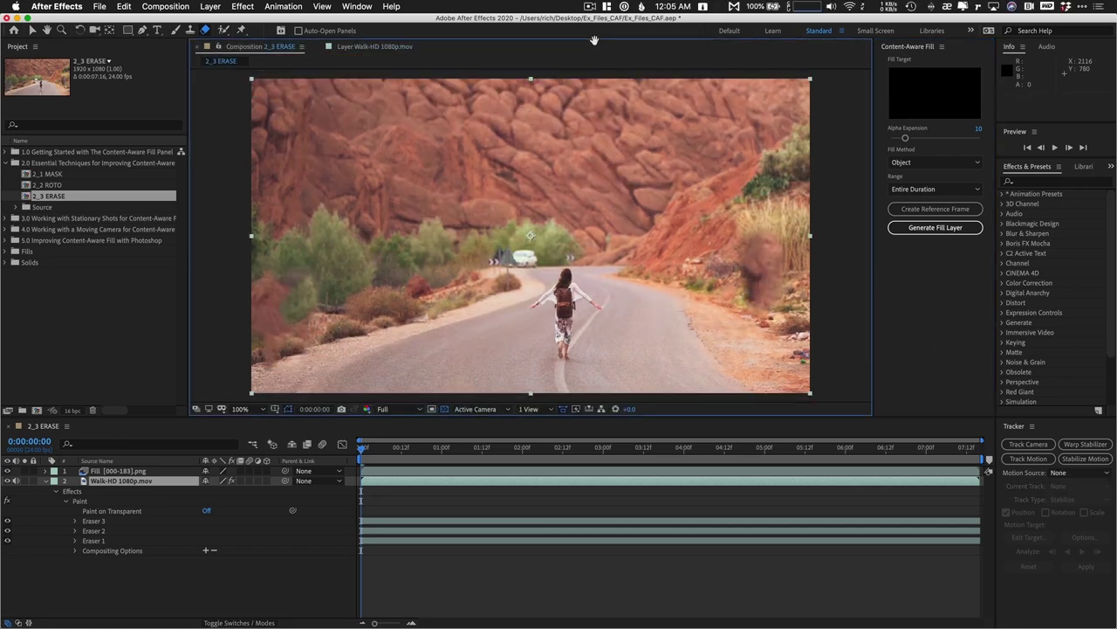
- Preview the filled road shot in the composition and delete the generated fill layer
left_click(365, 448)
key("space")
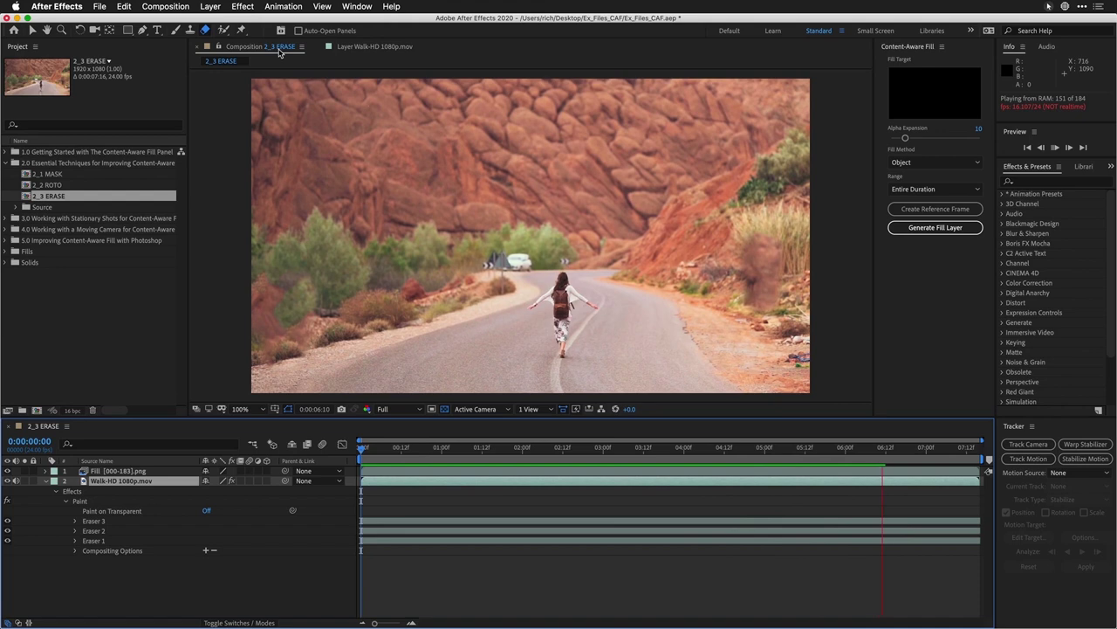
key("space")
key("super+b")
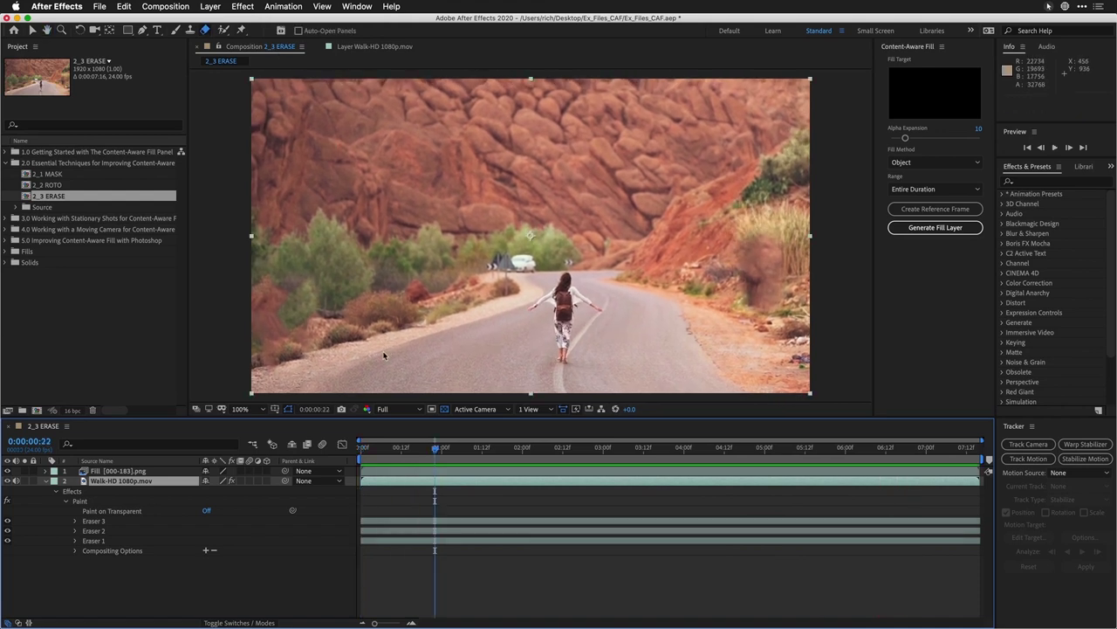
left_click(145, 472)
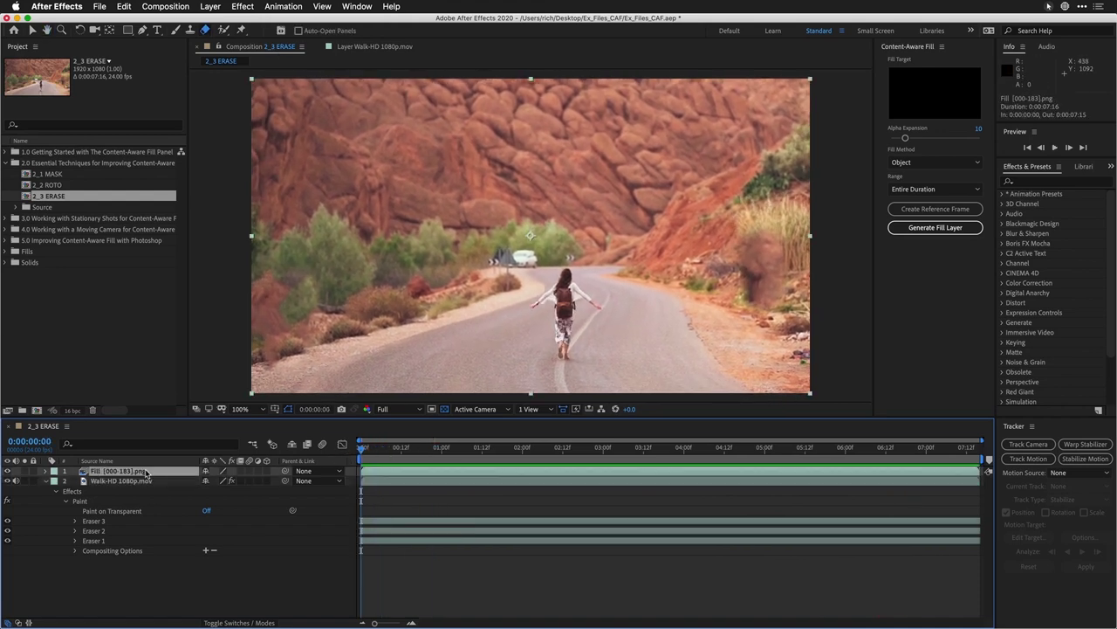
key("Delete")
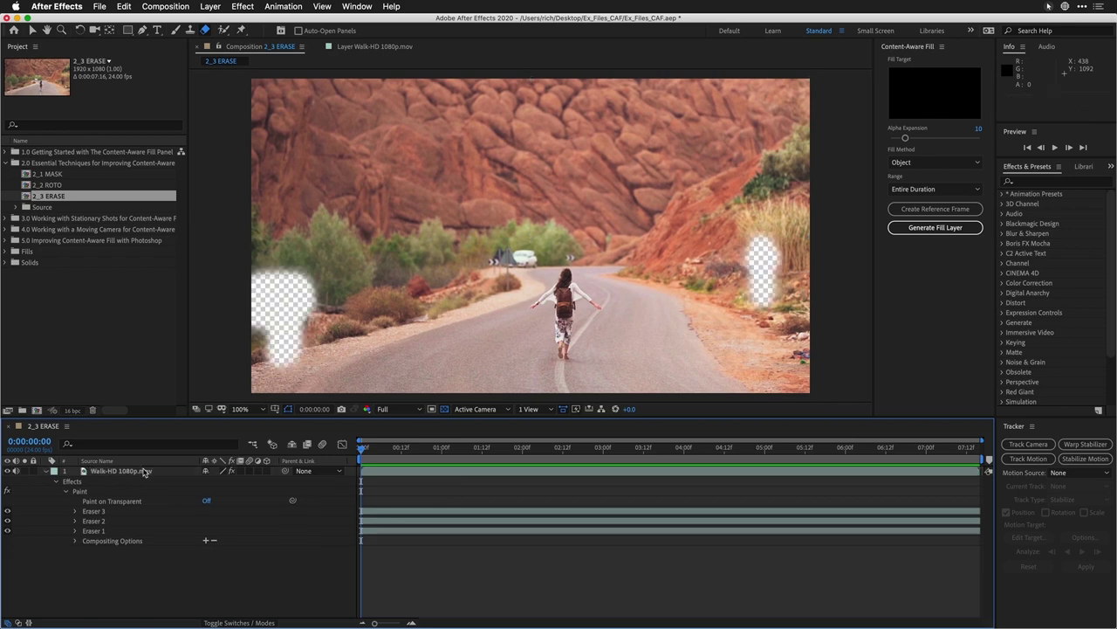
- Generate a new fill for the erased signs with the Surface fill method and preview the result
left_click(894, 164)
left_click(908, 189)
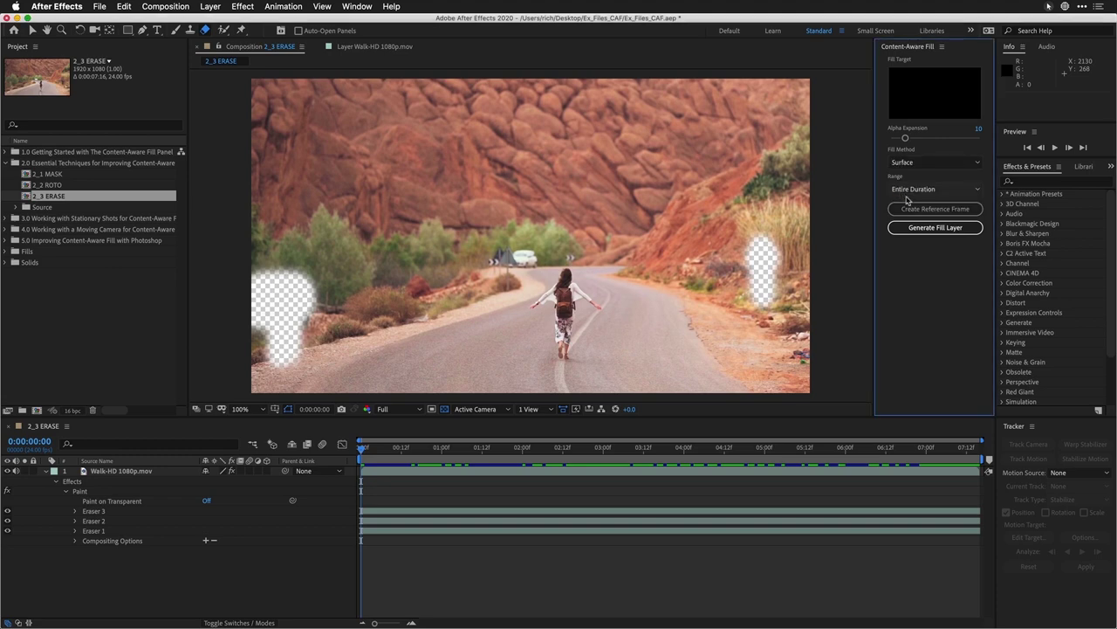
left_click(905, 228)
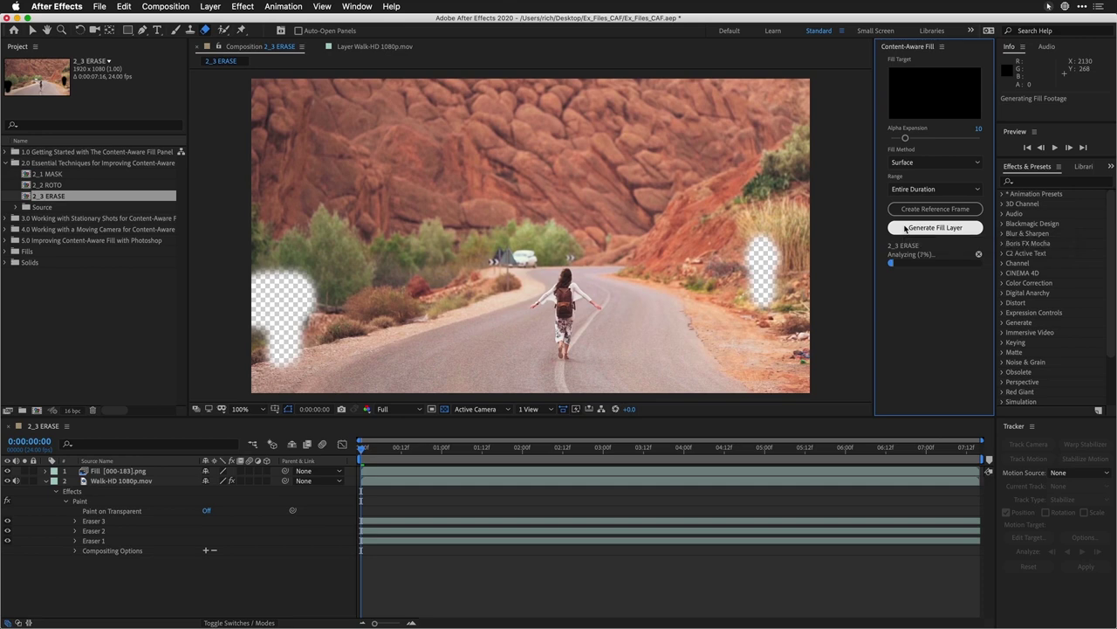
key("space")
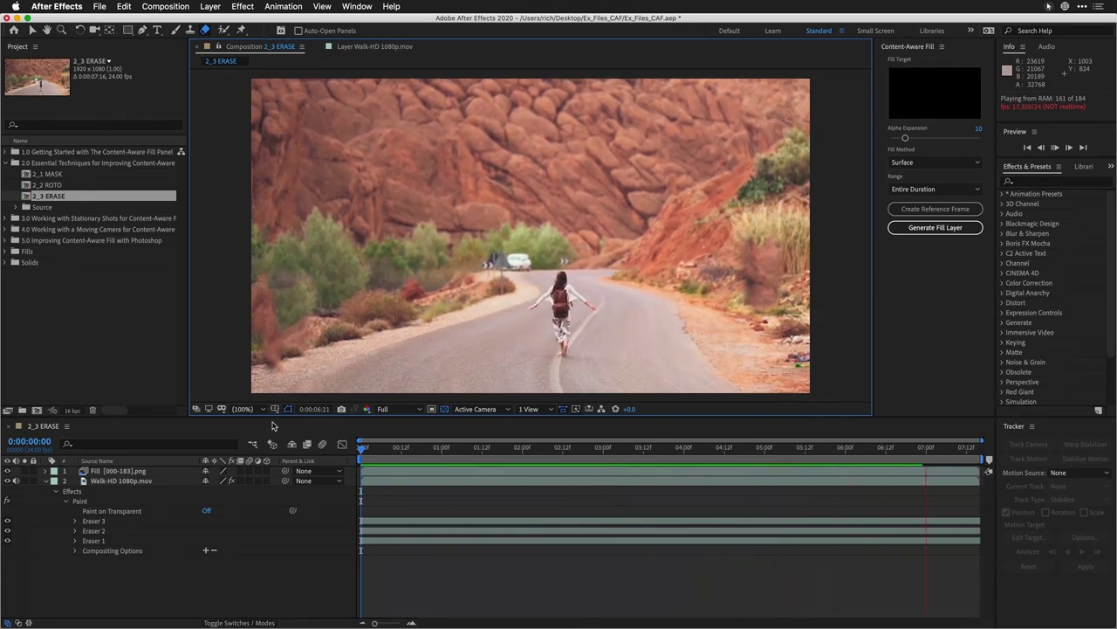
key("space")
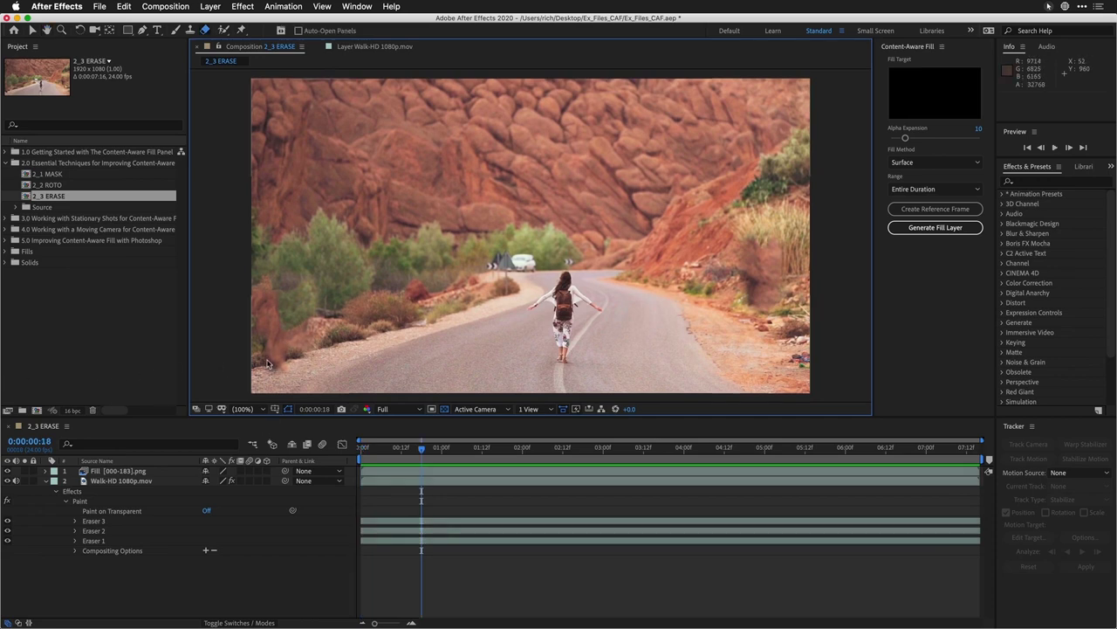
- Reveal the fill layer's PNG sequence in Finder, check the sizes of its files and the 2_3 ERASE fill folders, and return to After Effects
left_click(362, 450)
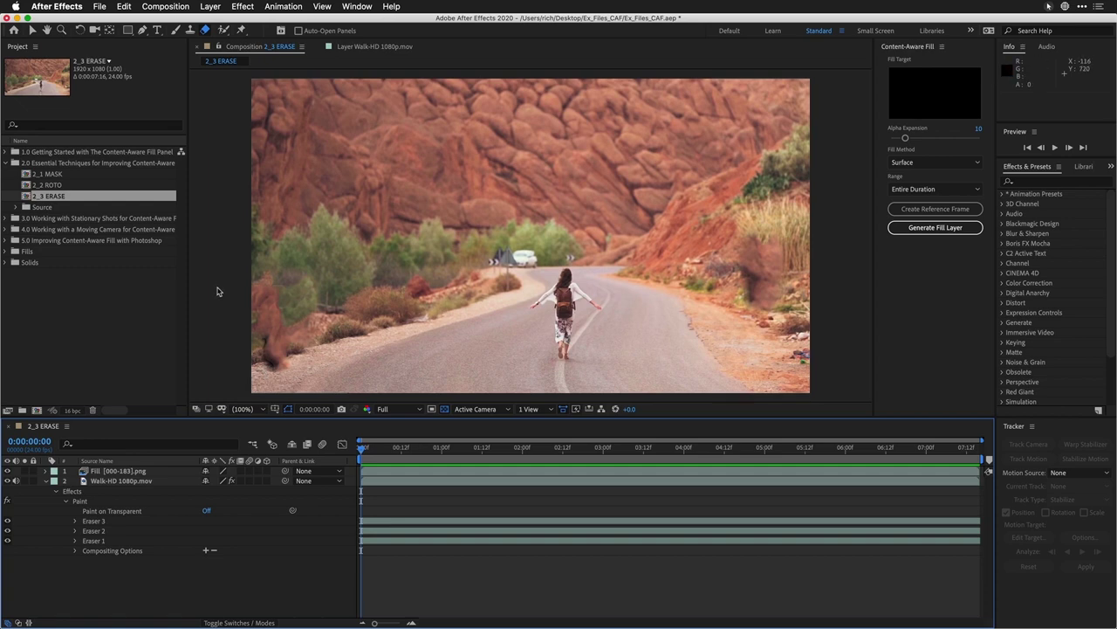
left_click(84, 197)
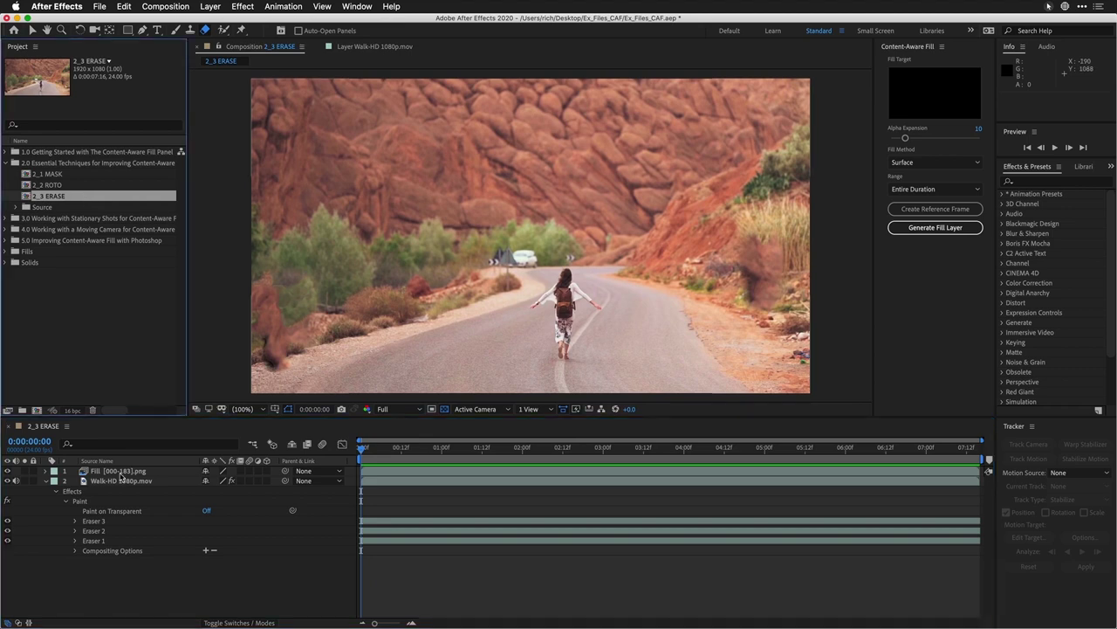
right_click(120, 472)
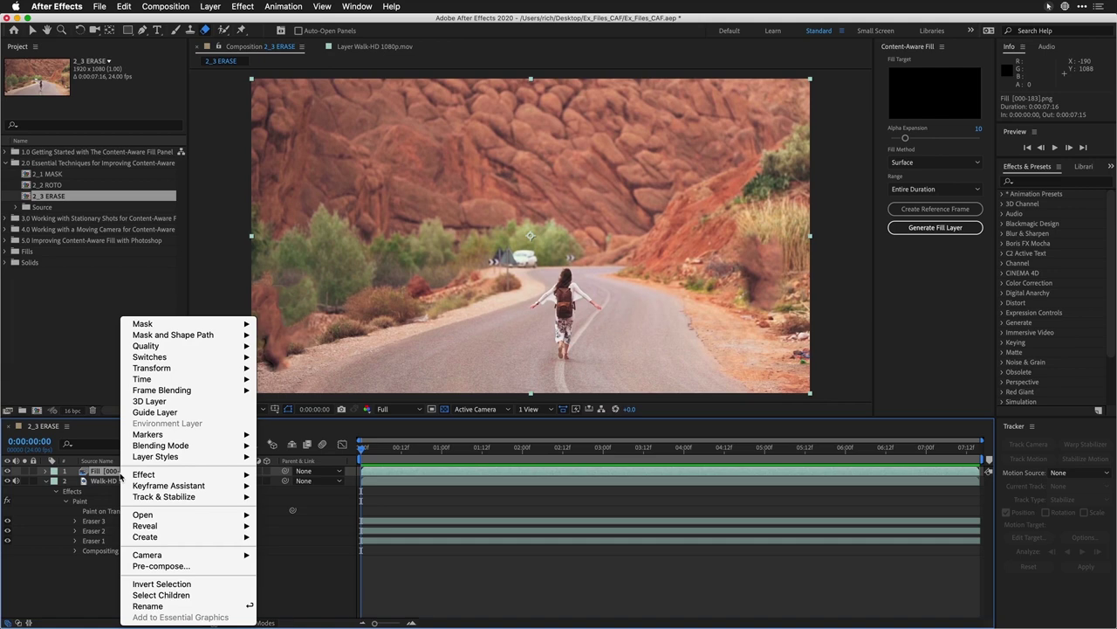
mouse_move(165, 528)
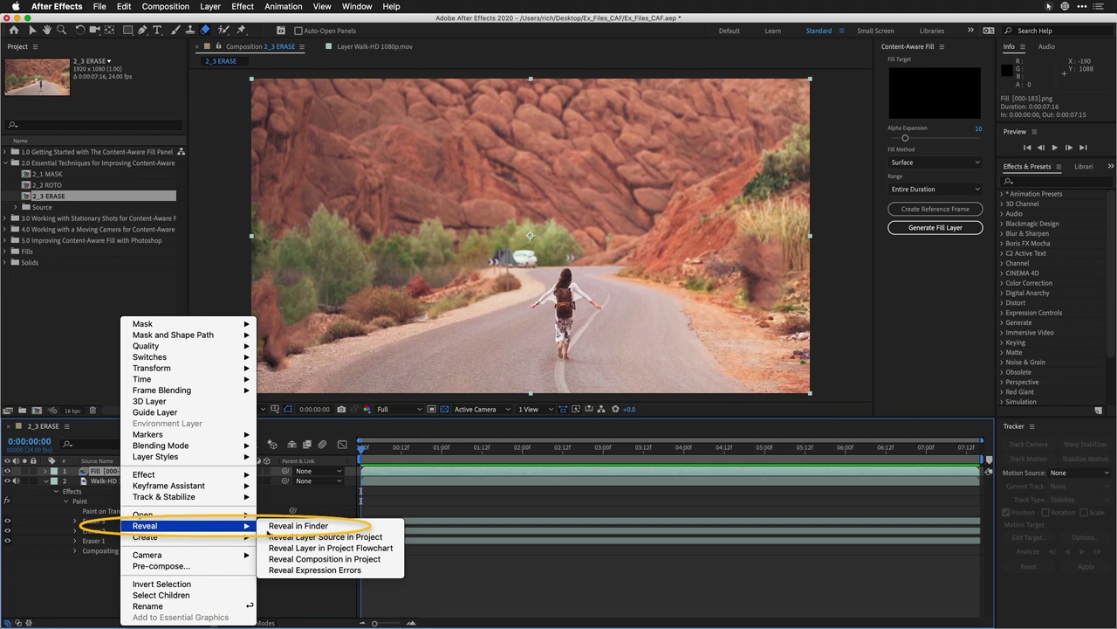
left_click(293, 526)
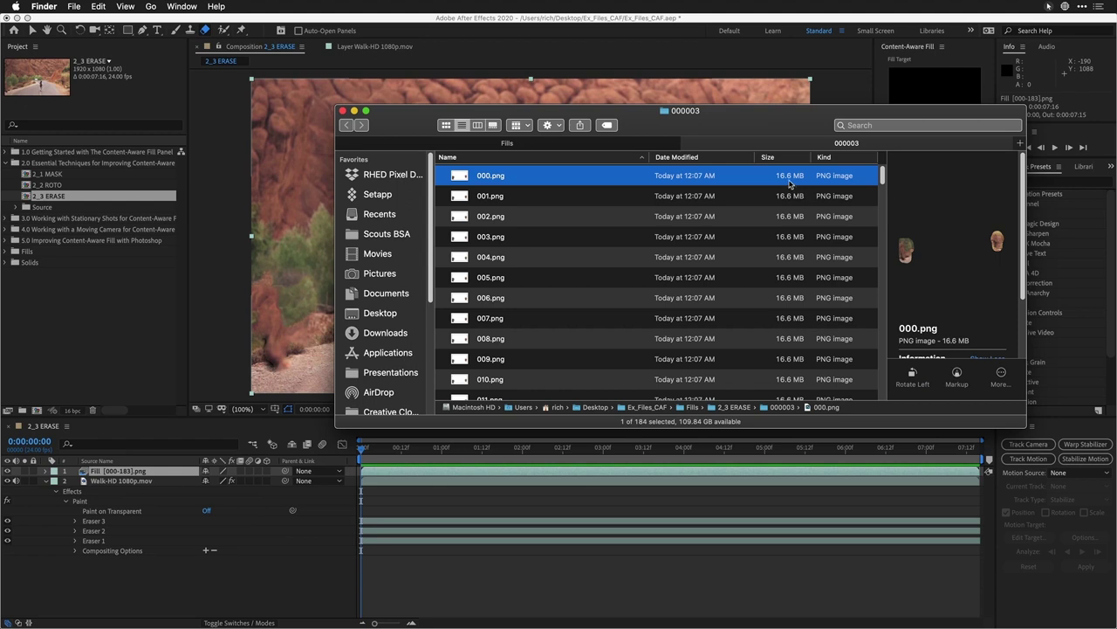
key("super+Up")
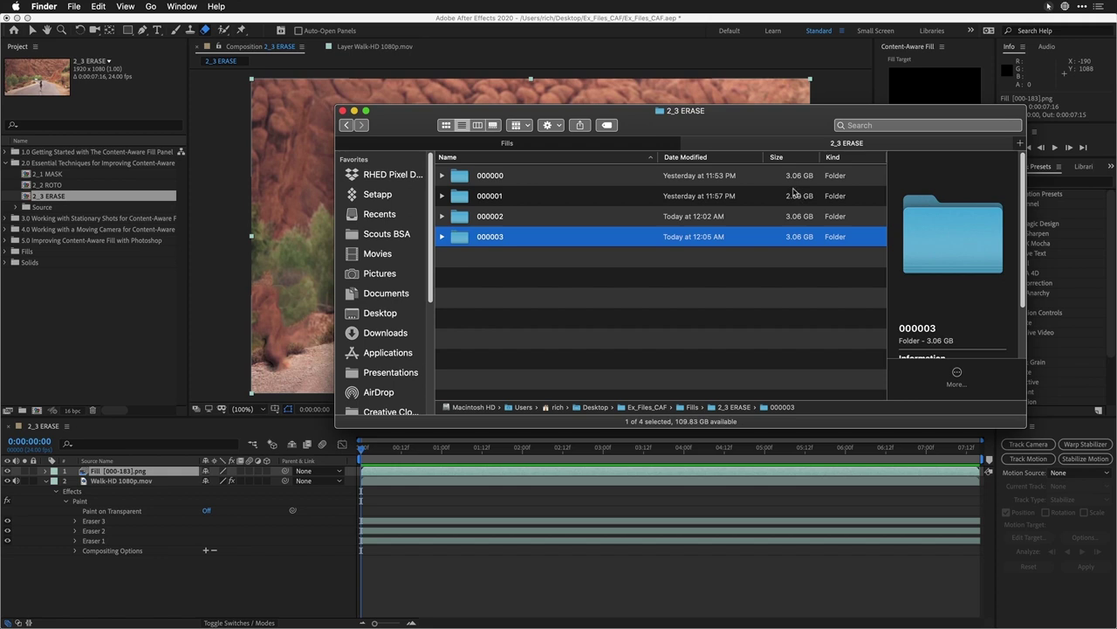
left_click(569, 49)
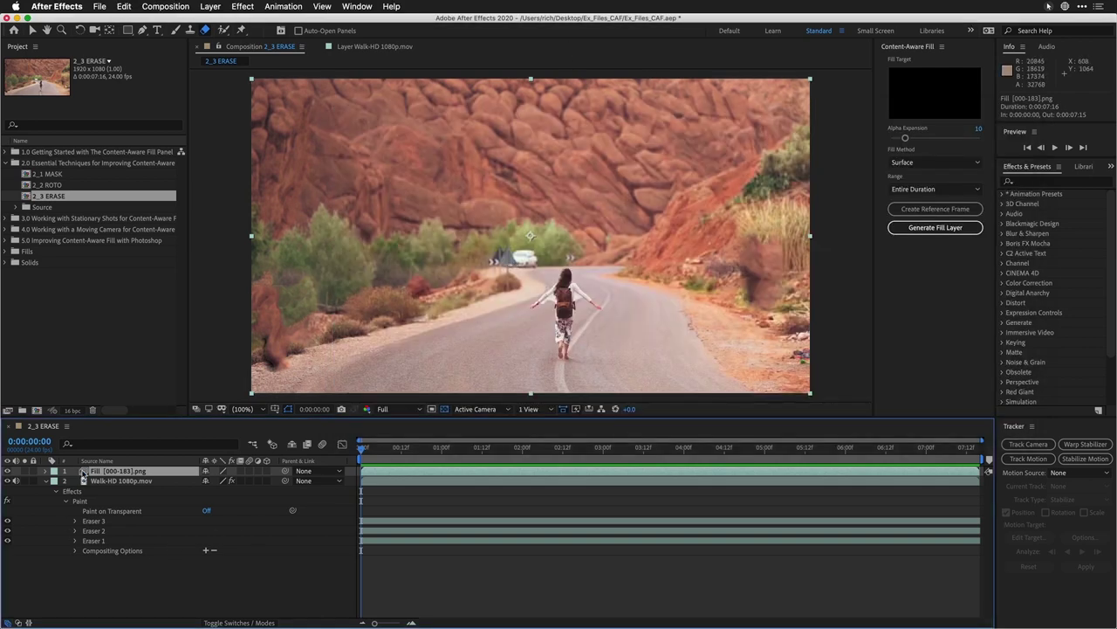
- Delete the generated fill layer and remove the Paint effect with its eraser strokes from Walk-HD 1080p.mov
key("Delete")
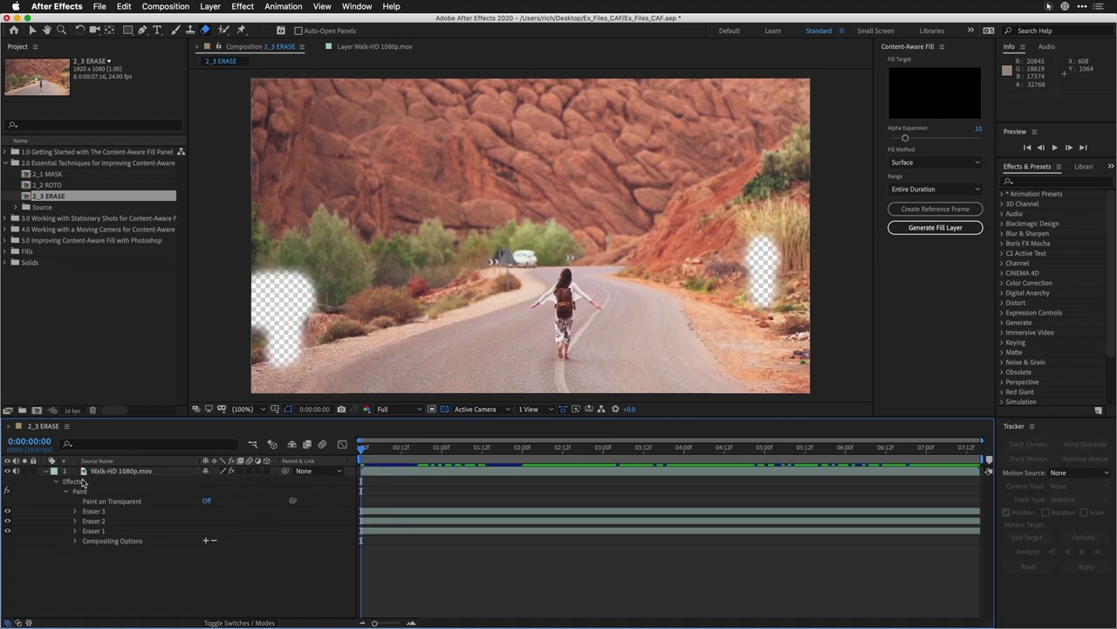
left_click(79, 491)
key("Delete")
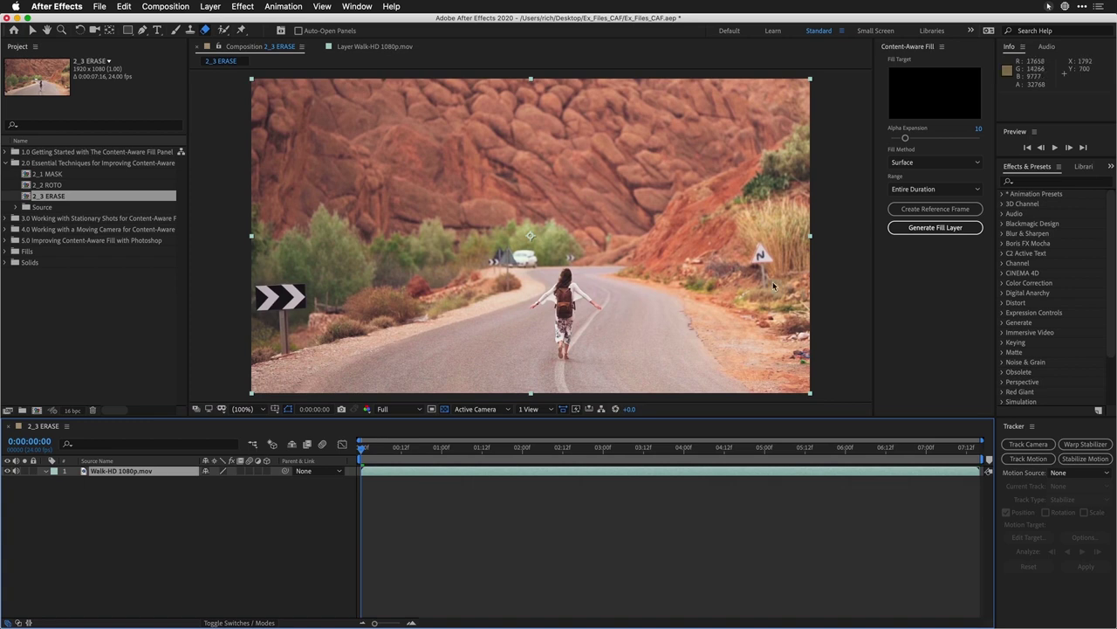
- Permanently delete the unused Content-Aware Fill footage from both the project and the hard drive
left_click(941, 48)
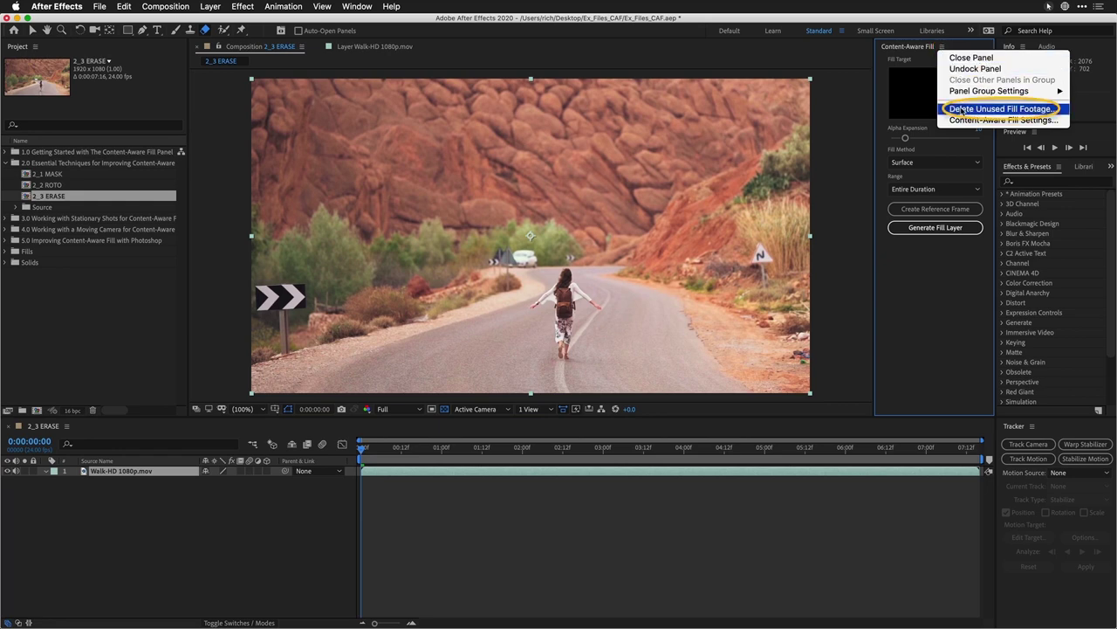
left_click(961, 109)
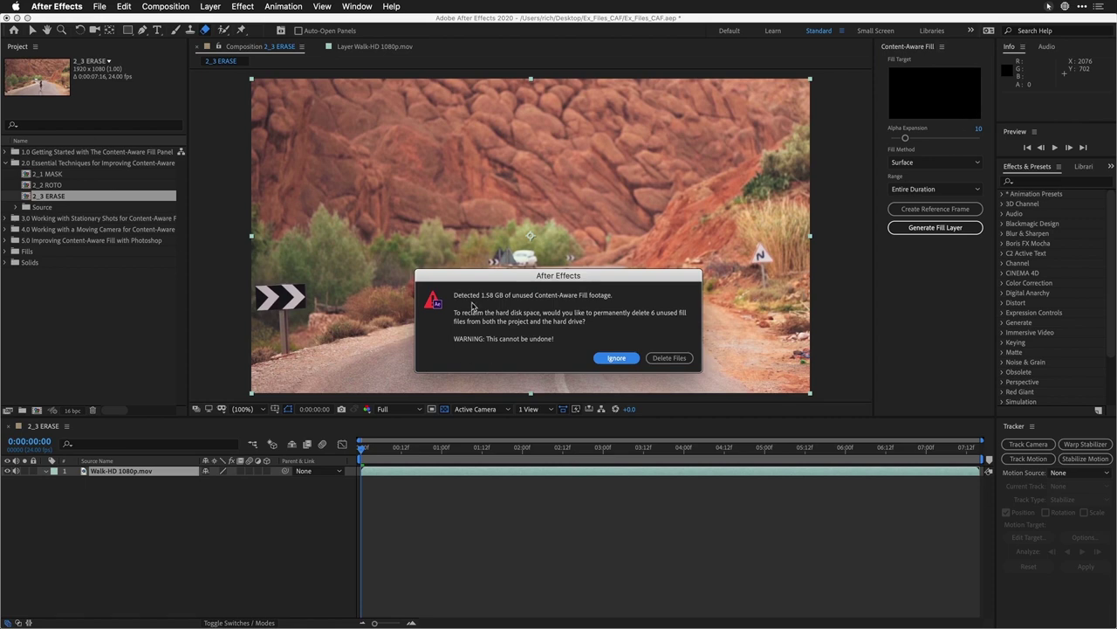
left_click(682, 359)
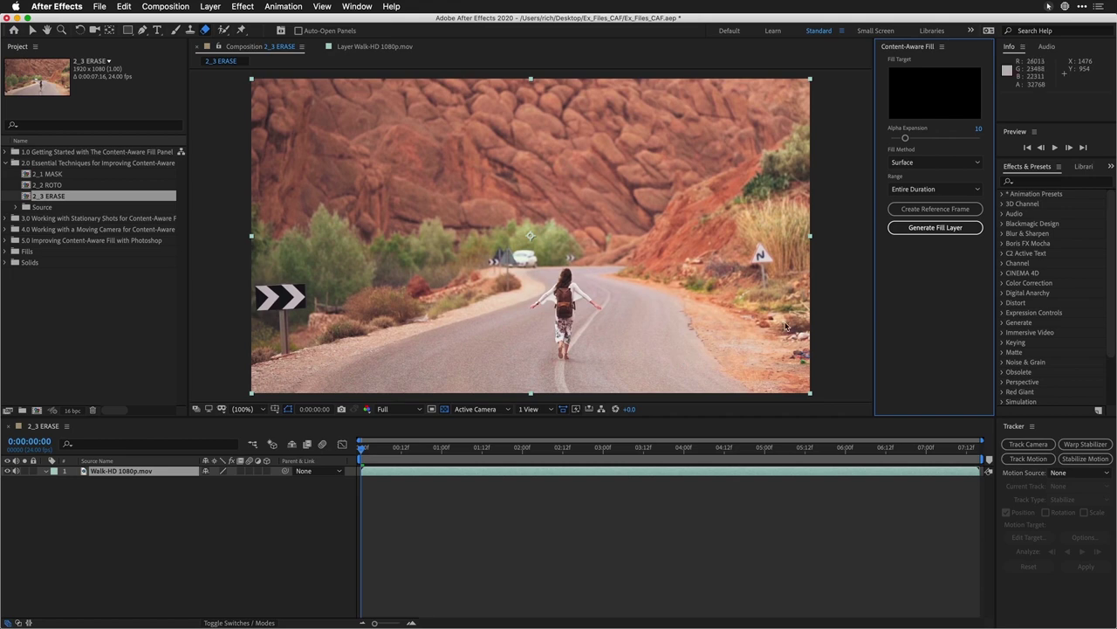
left_click(942, 48)
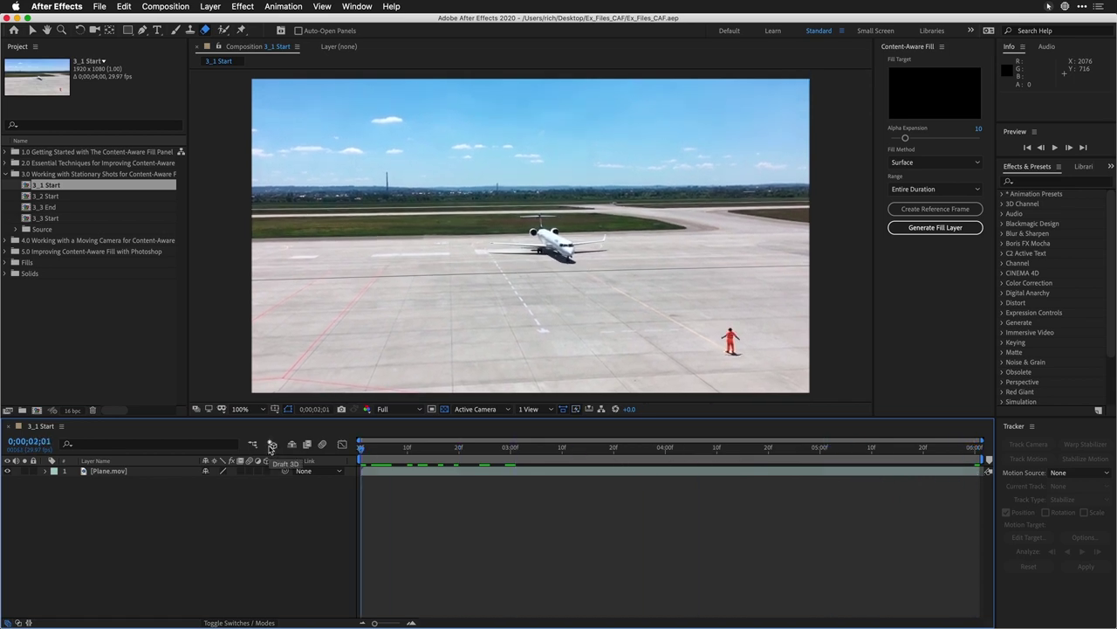
- Draw a four-point Pen tool mask on Plane.mov around the worker in red, following the concrete slab lines
left_click(140, 470)
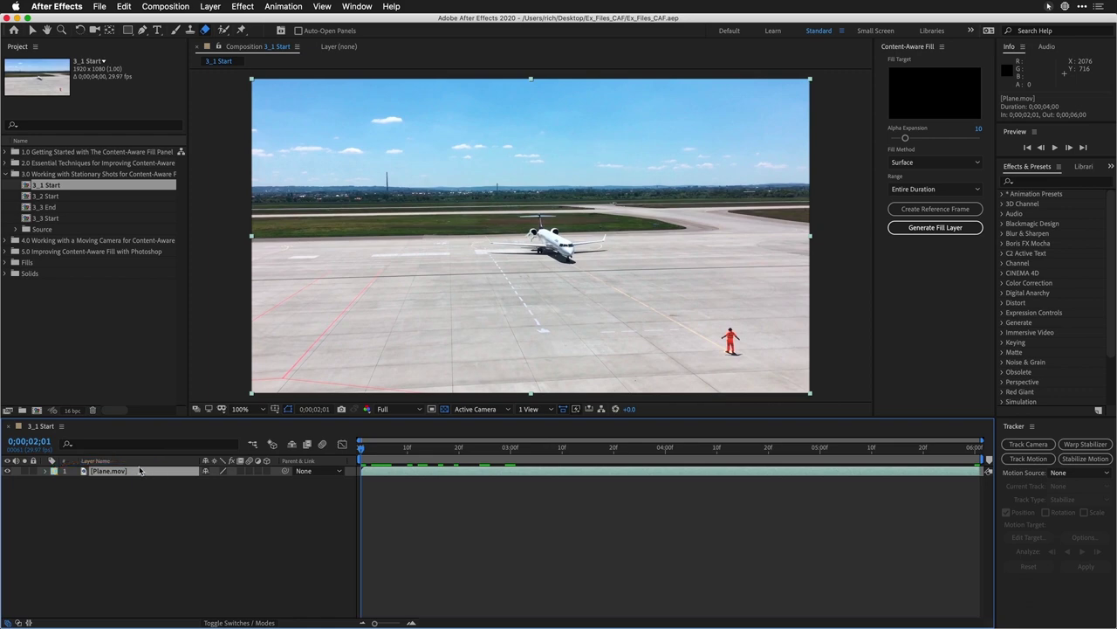
left_click(144, 30)
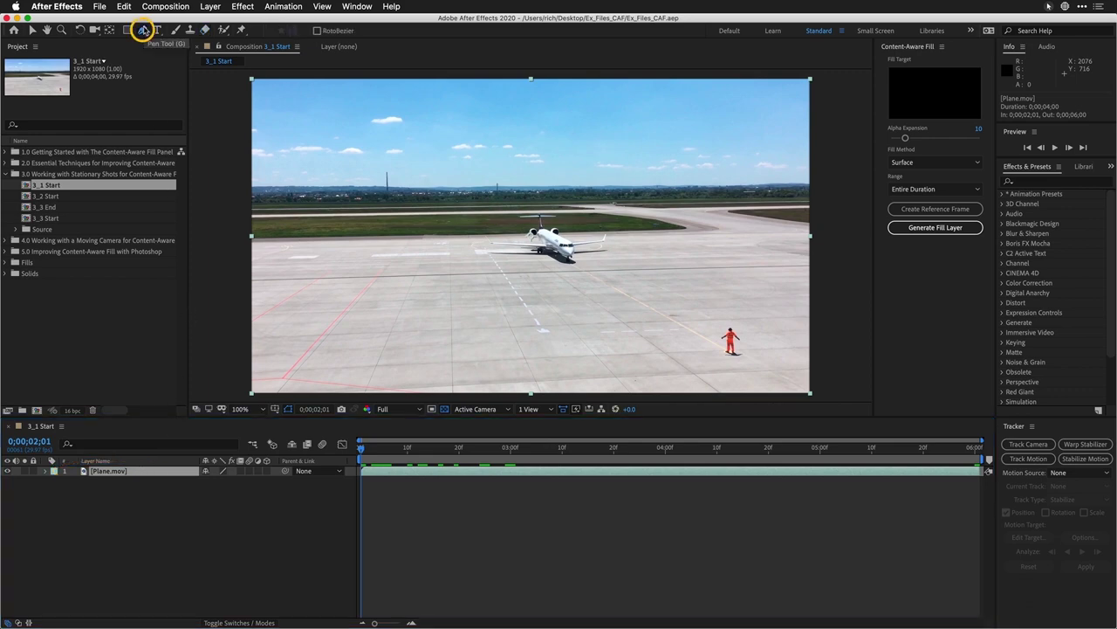
left_click(623, 321)
left_click(695, 375)
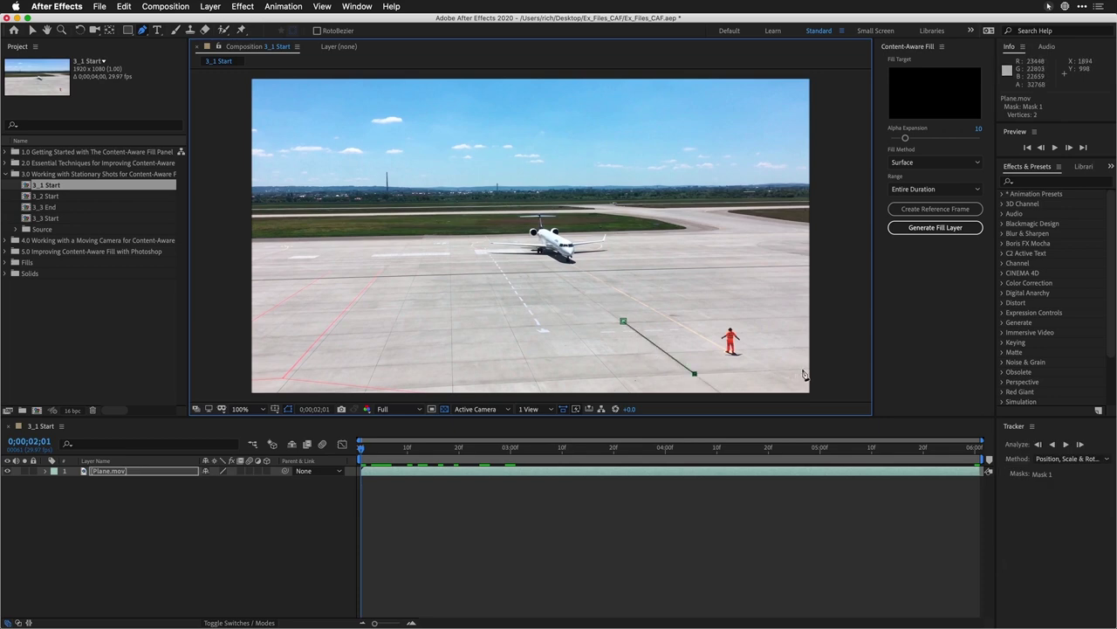
left_click(833, 370)
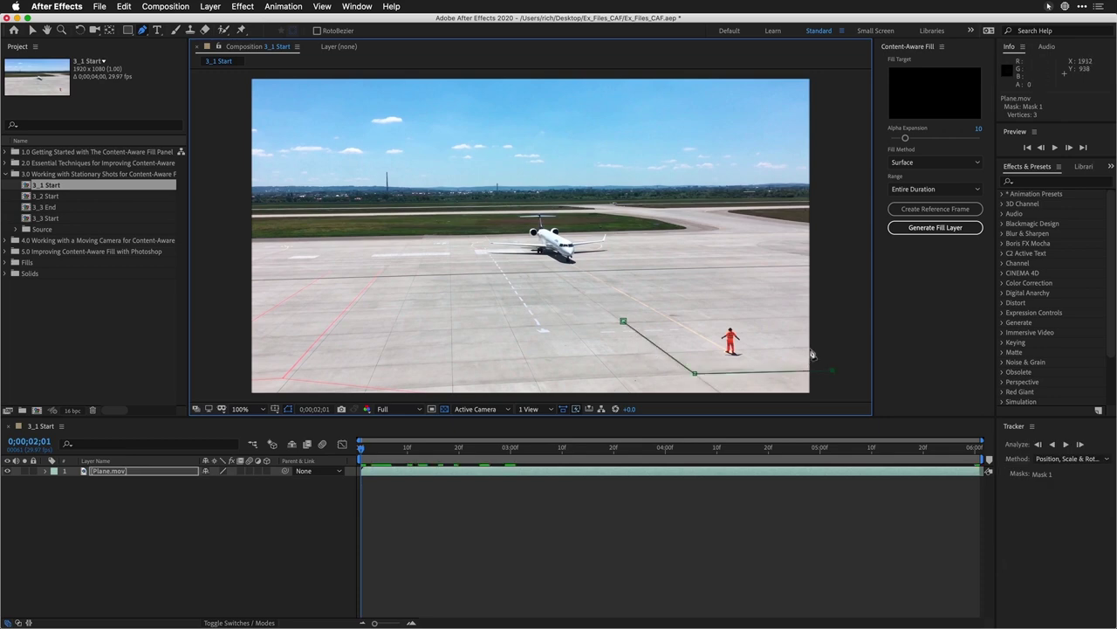
left_click(773, 318)
left_click(623, 321)
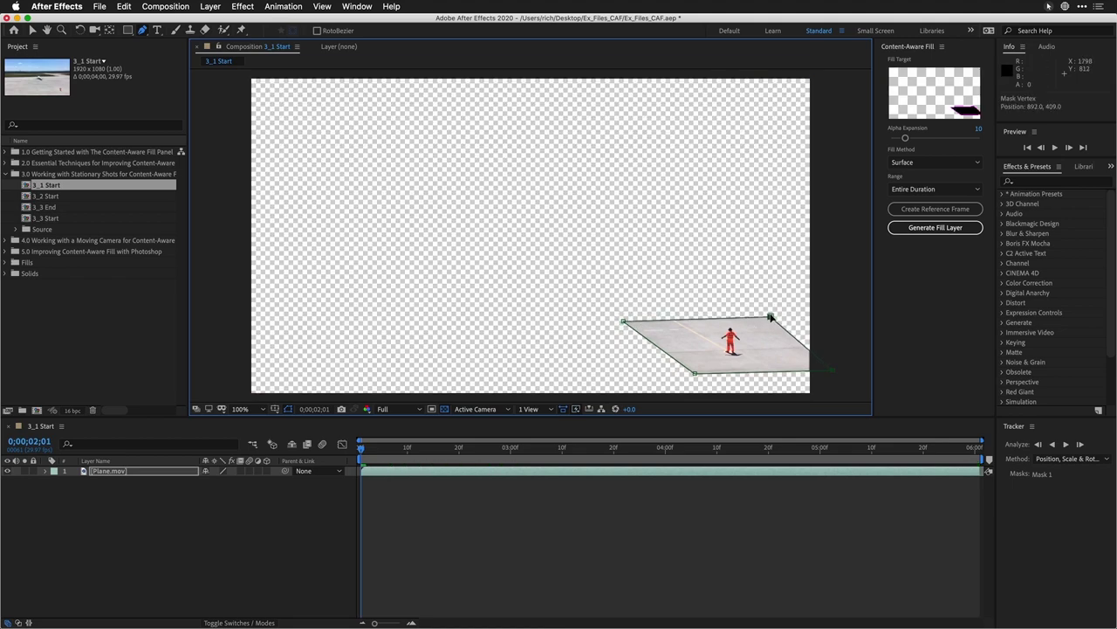
left_click_drag(770, 317, 767, 313)
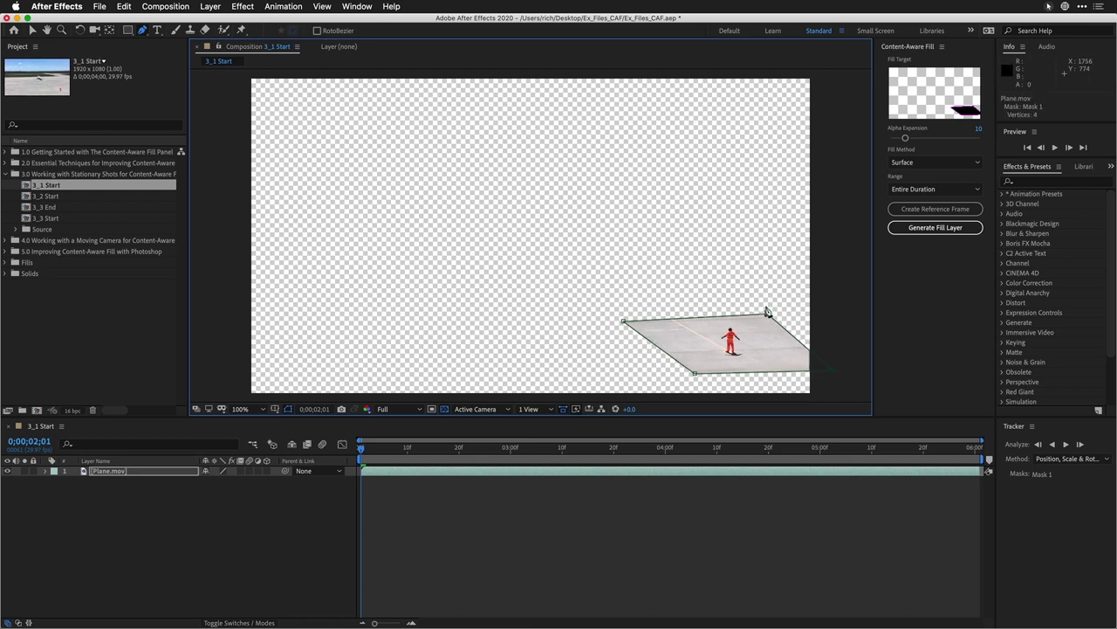
- Set the mode of the mask around the worker on Plane.mov to Subtract
left_click(53, 524)
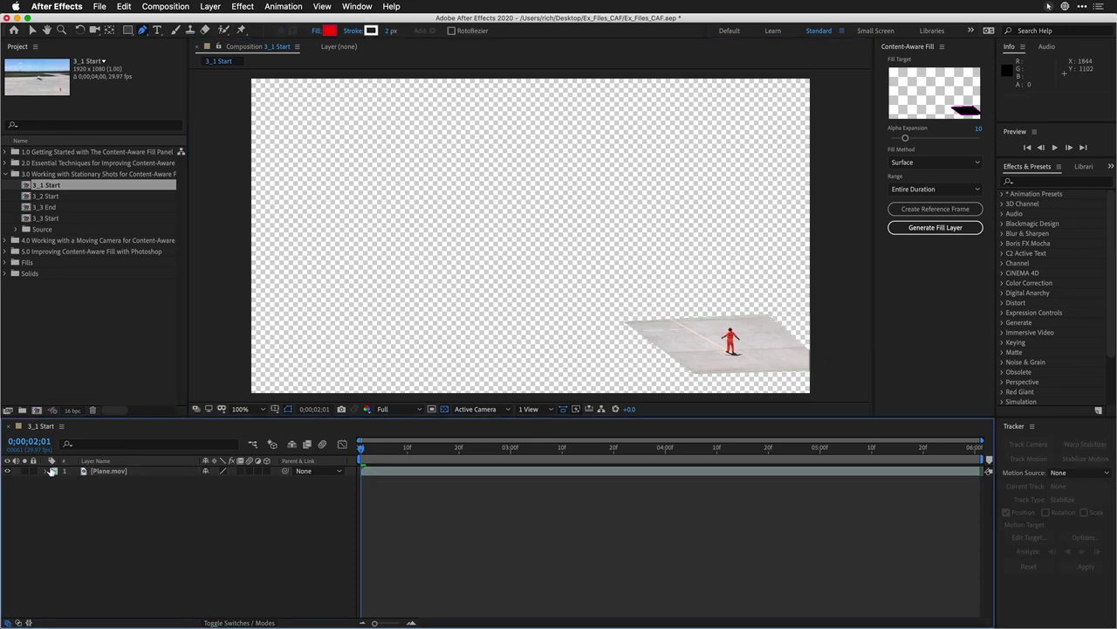
left_click(45, 471)
left_click(56, 482)
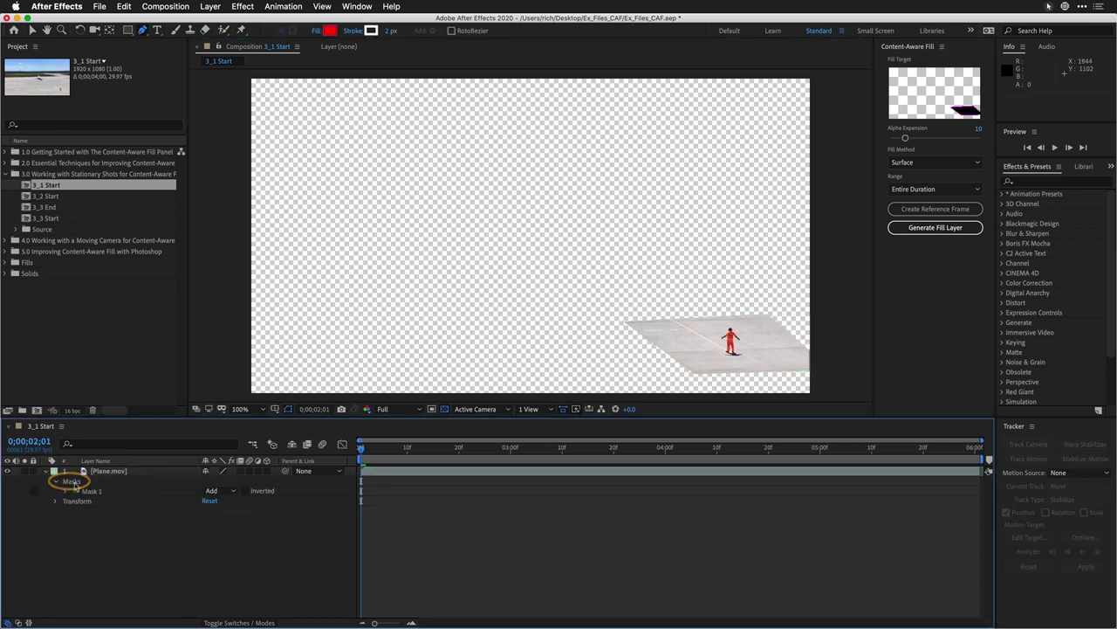
left_click(217, 490)
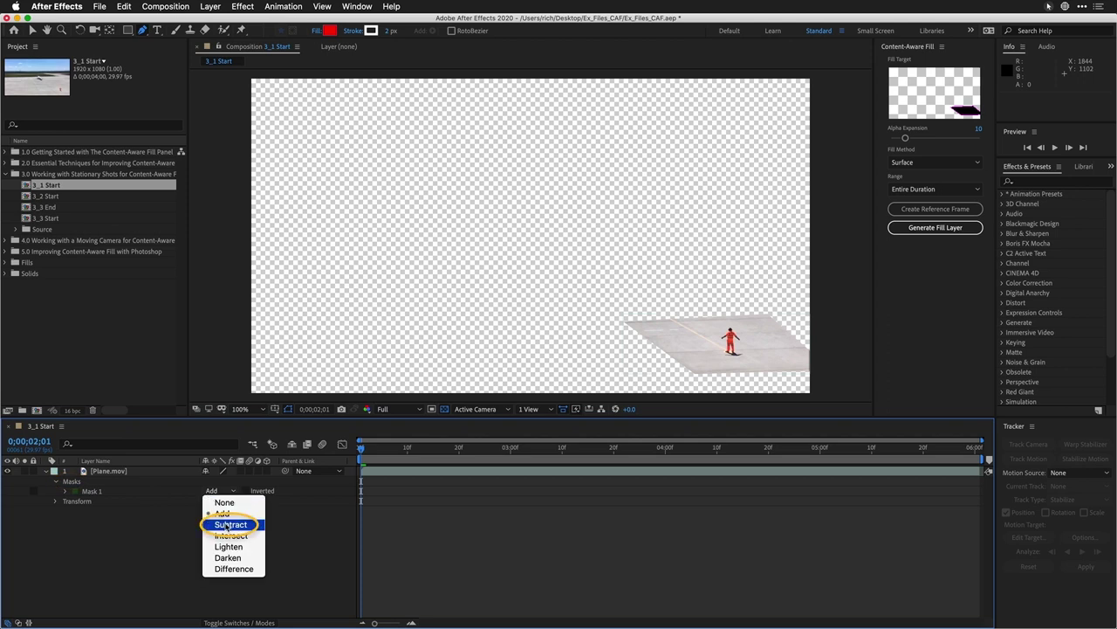
left_click(225, 525)
- Fine-tune the mask's corner points to align with the concrete seams and set the mask feather to 23 pixels
left_click(89, 491)
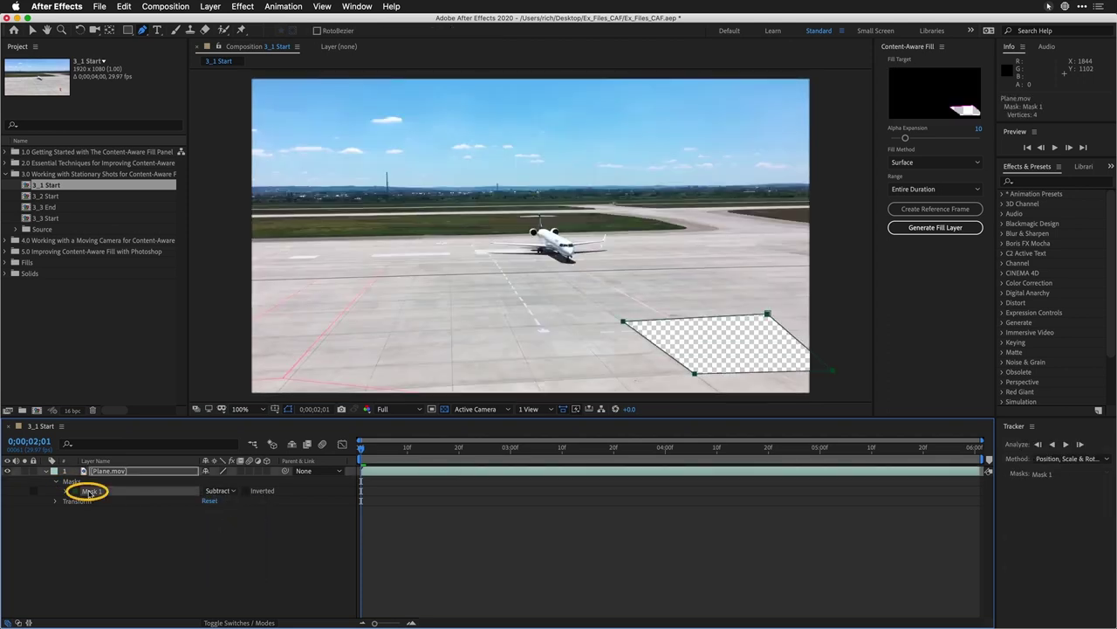
left_click(833, 371)
left_click_drag(834, 372, 835, 370)
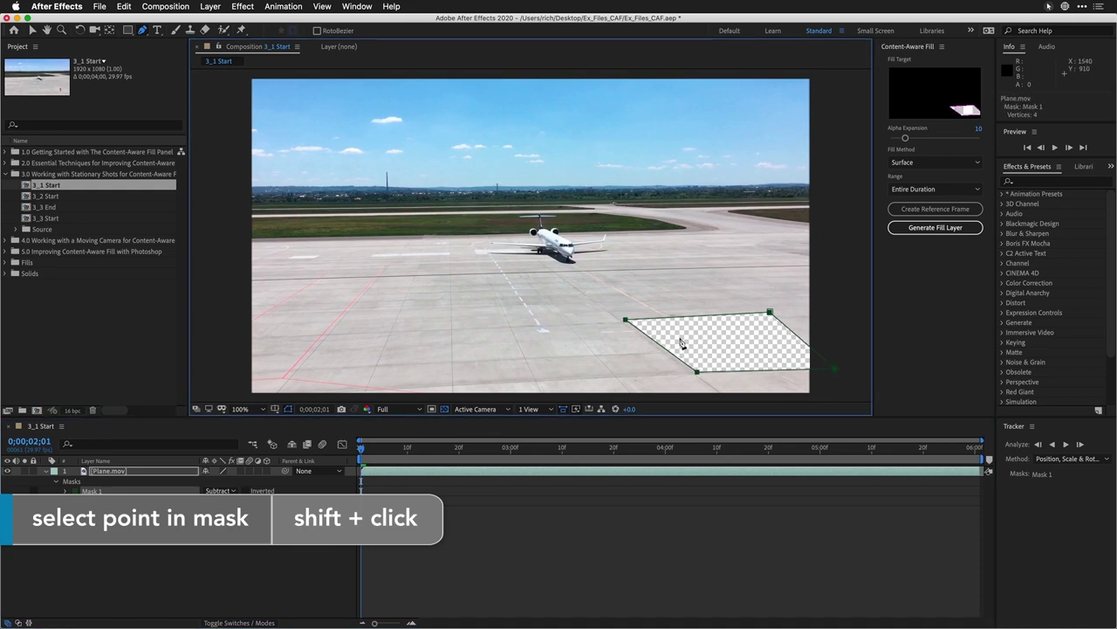
left_click(626, 321, "shift")
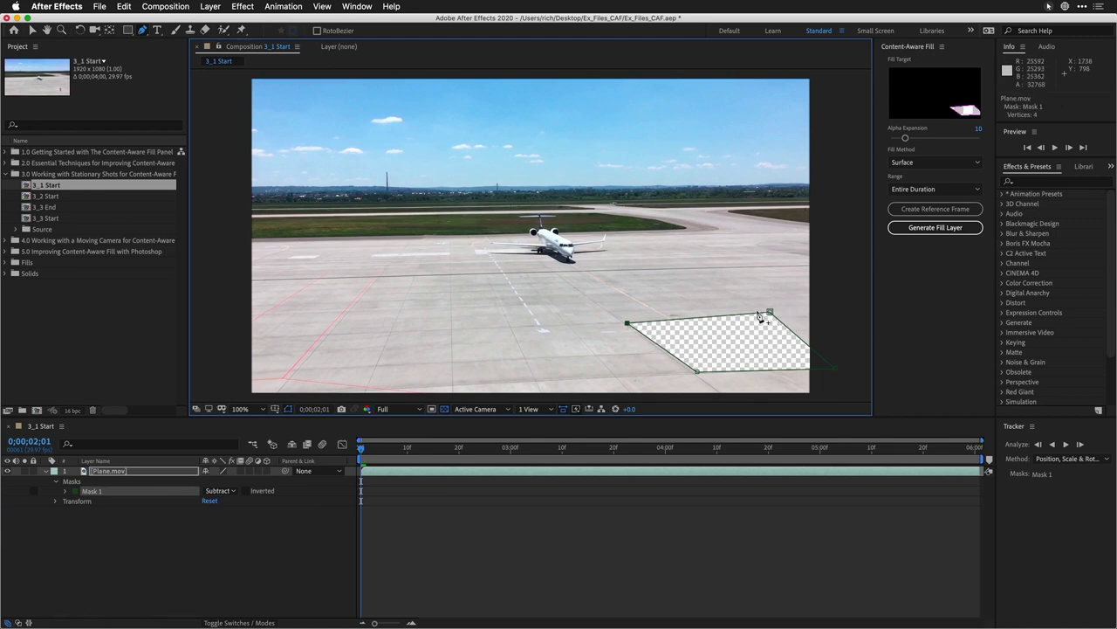
left_click_drag(771, 315, 772, 322)
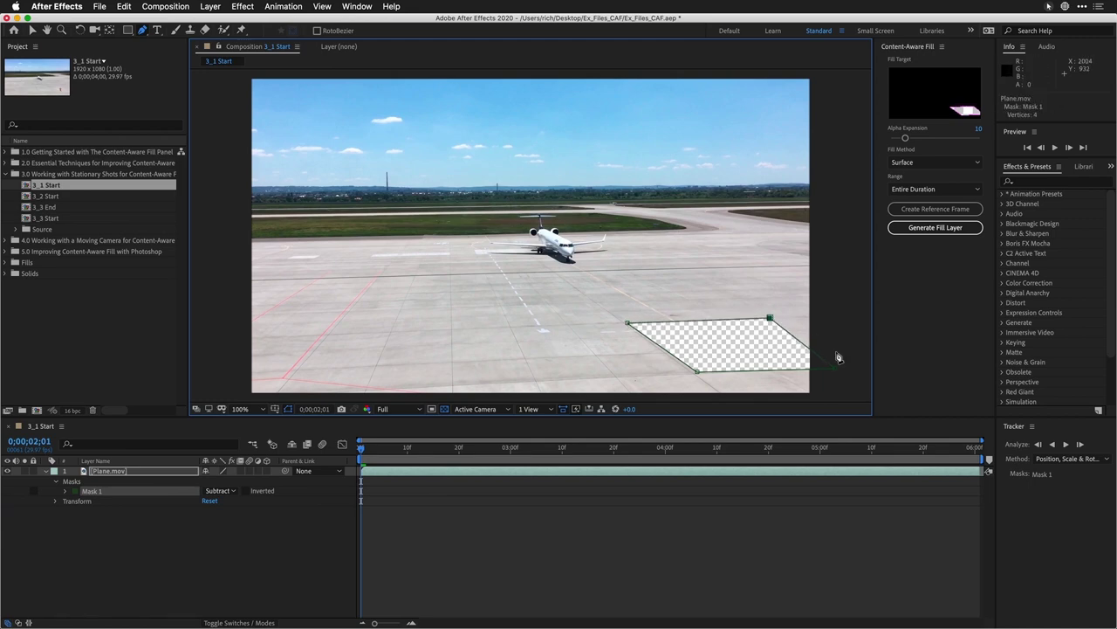
left_click_drag(834, 371, 831, 369)
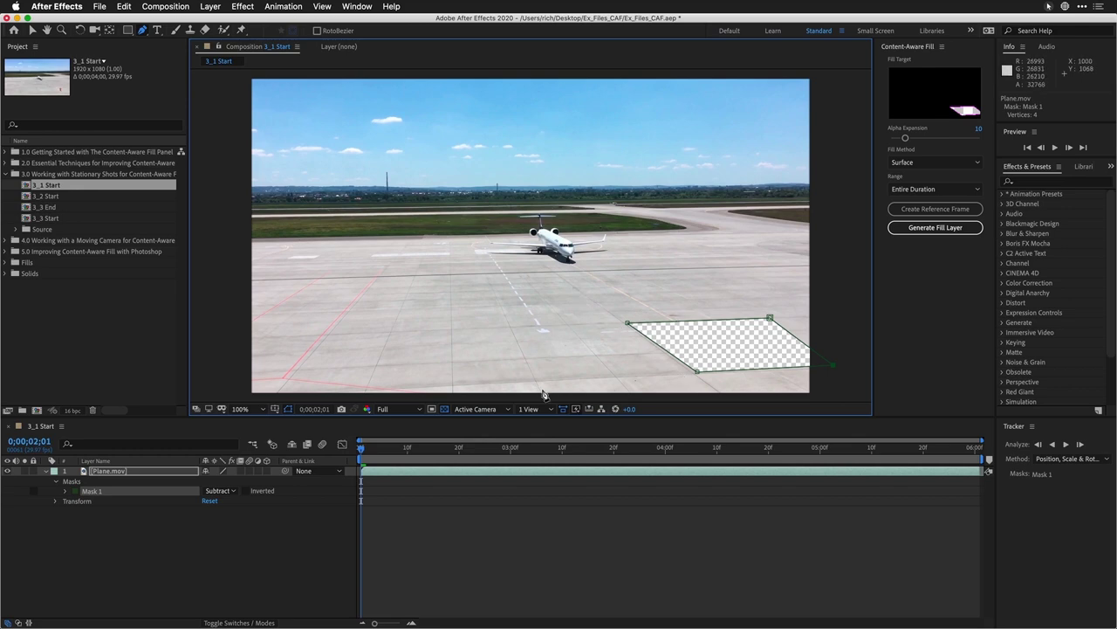
left_click(64, 490)
left_click_drag(217, 510, 255, 509)
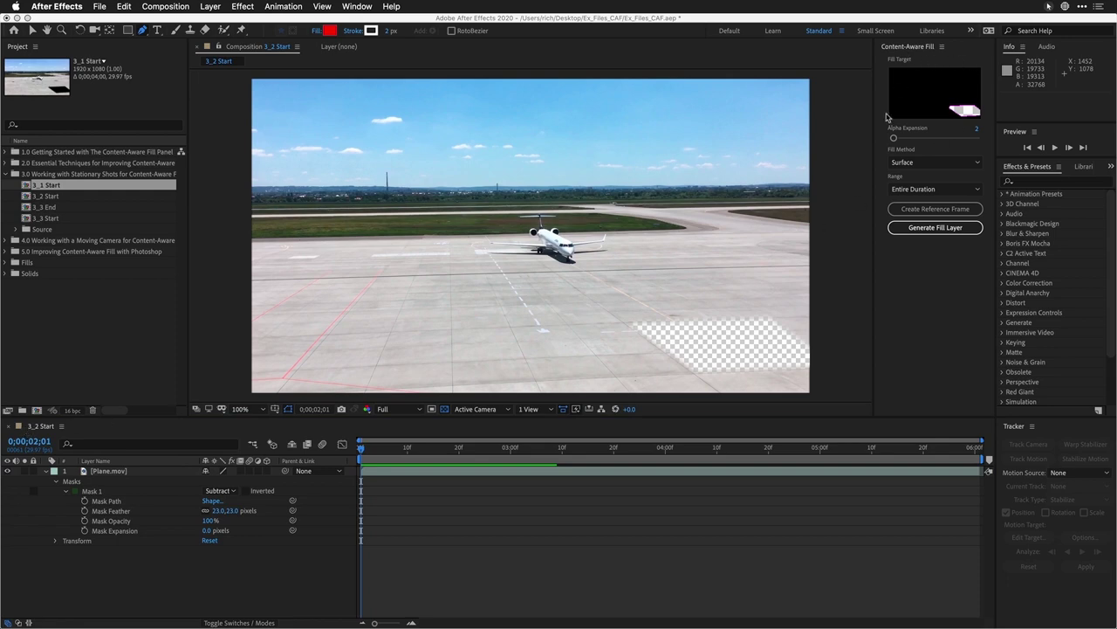
- Set the fill's alpha expansion to 5 and method to Edge Blend, with the work area ending at 0;00;02;20
left_click(893, 139)
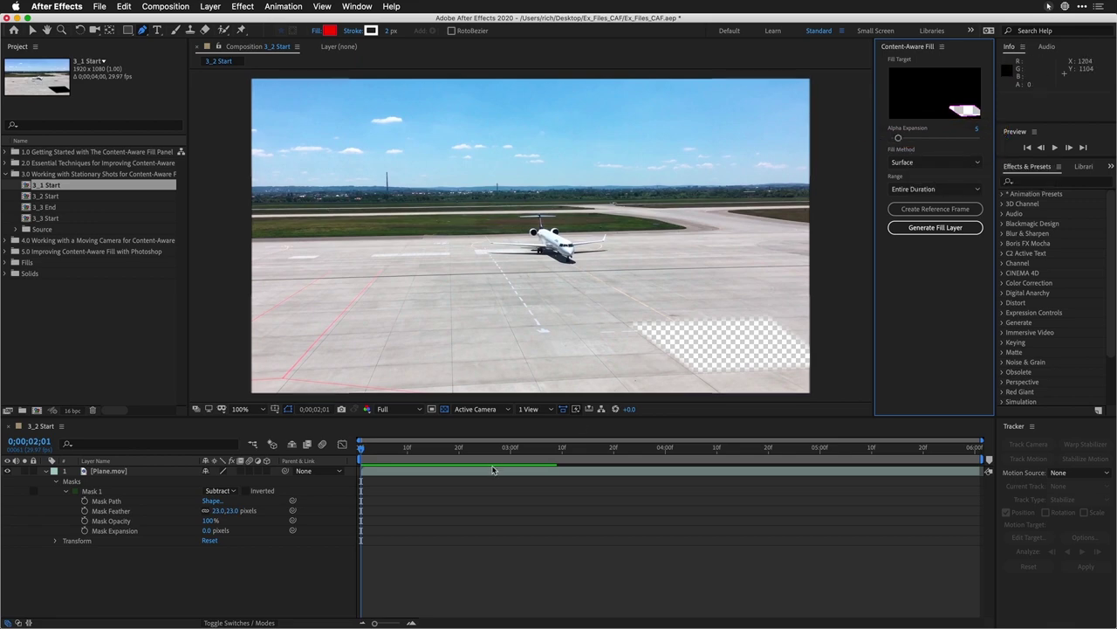
left_click(460, 454)
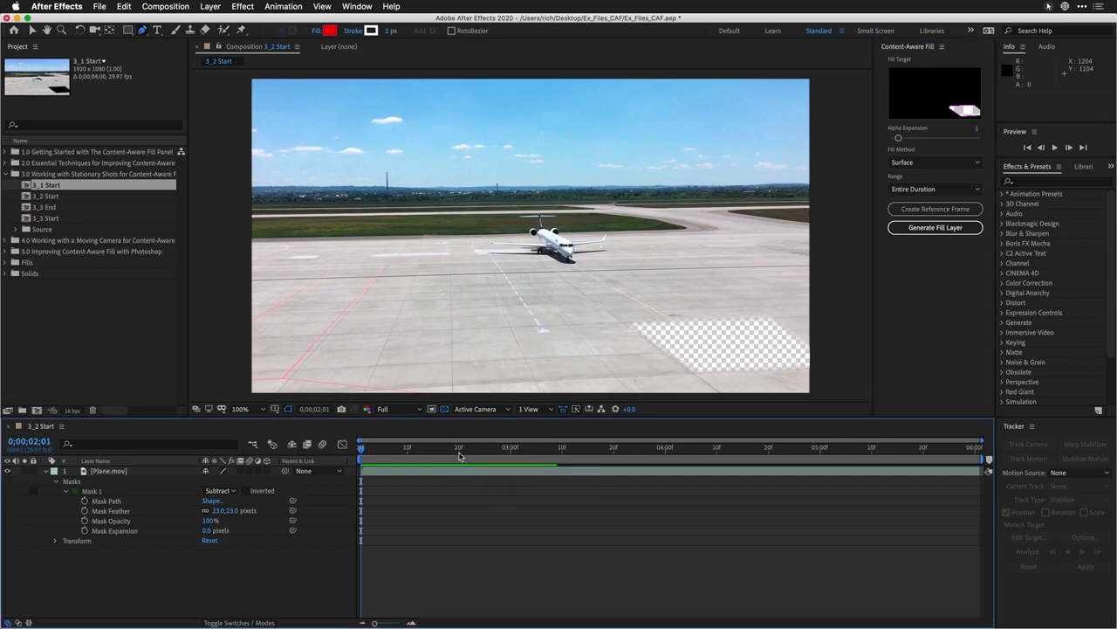
key("n")
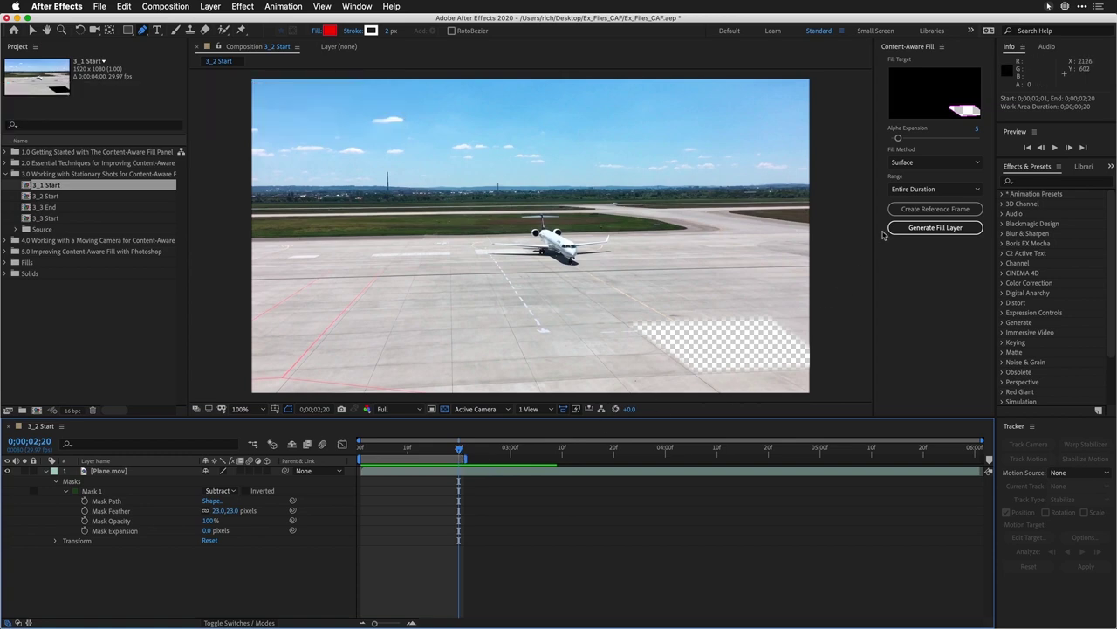
left_click(909, 164)
left_click(917, 201)
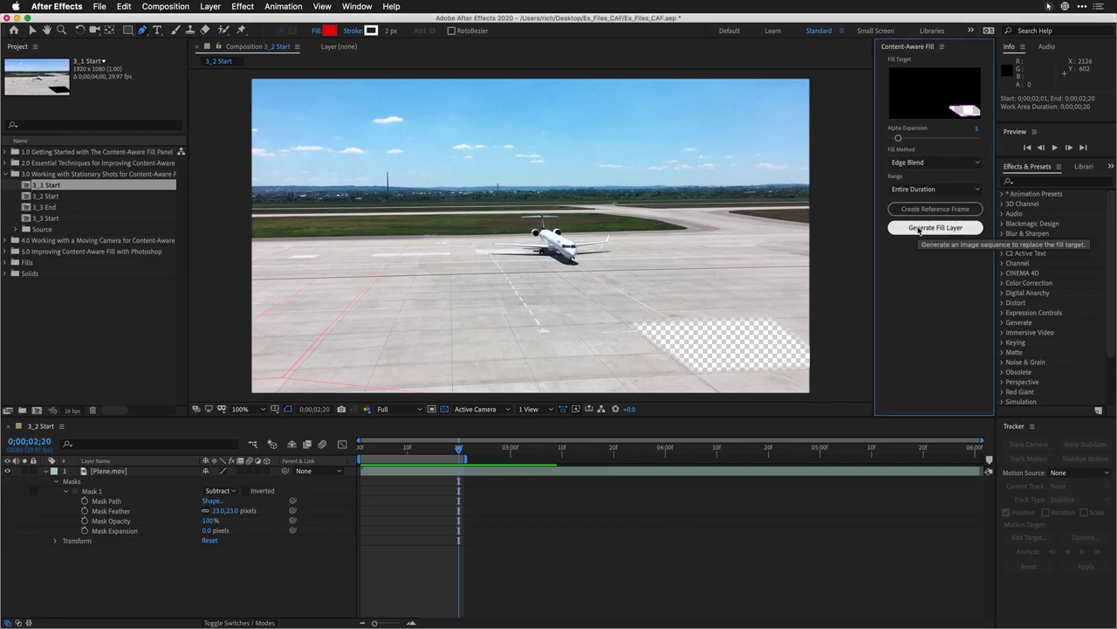
- Set the fill range to Work Area, generate the fill layer with Edge Blend, and preview it
left_click(918, 228)
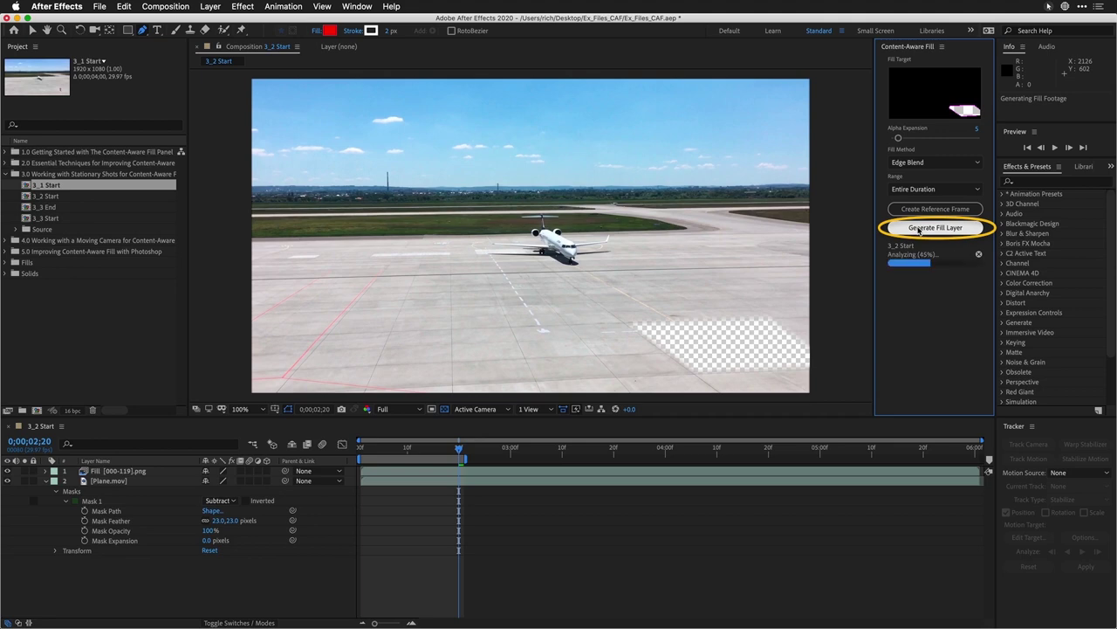
left_click(979, 254)
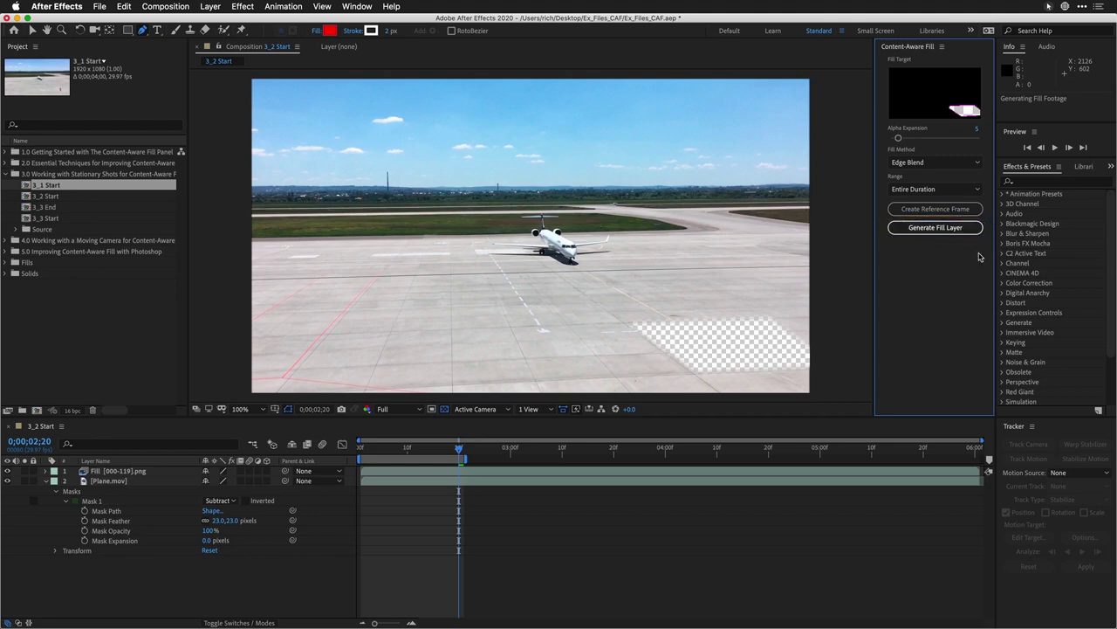
left_click(931, 190)
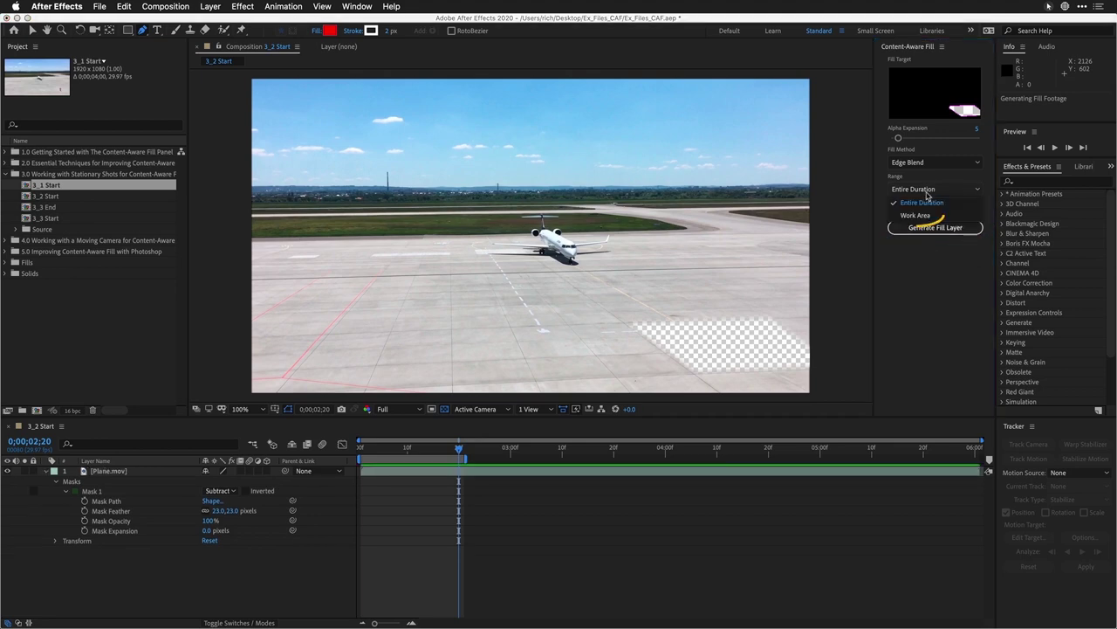
left_click(922, 215)
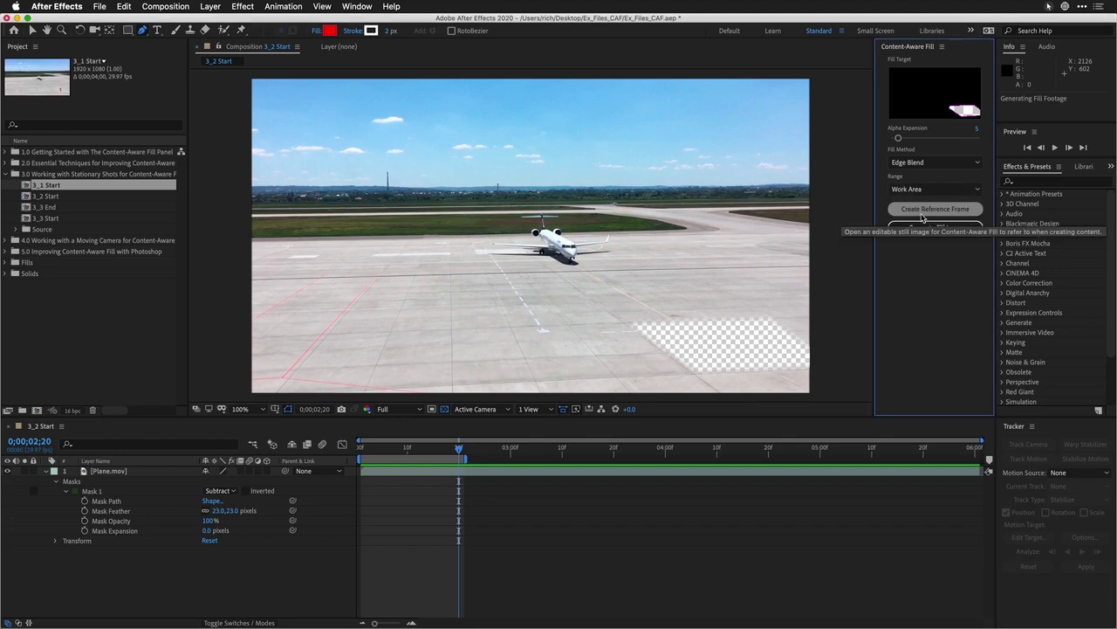
left_click(919, 229)
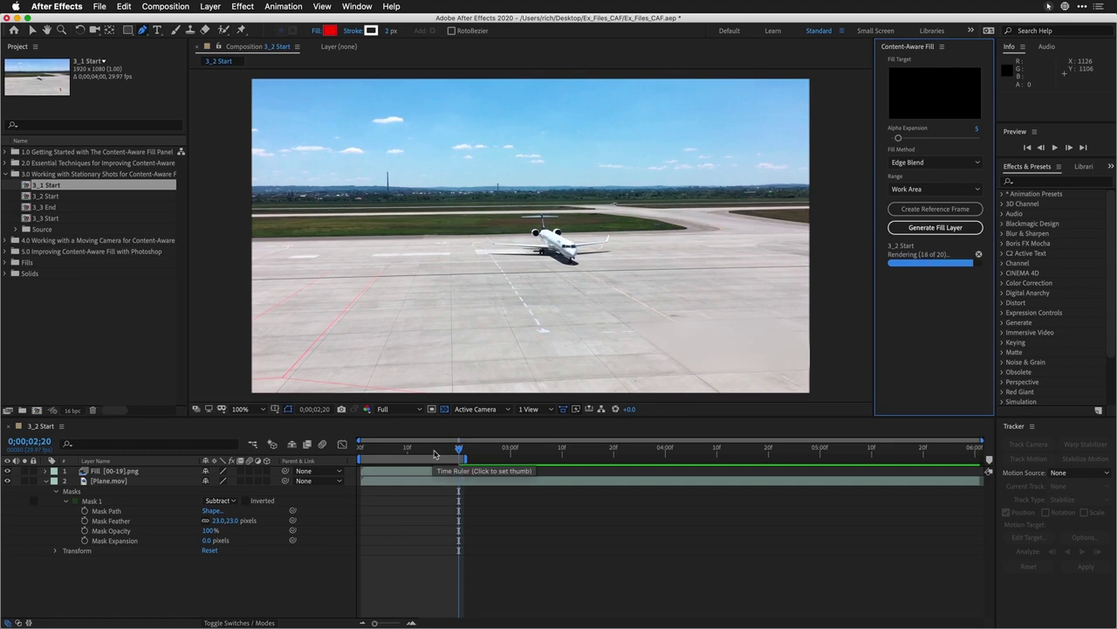
key("space")
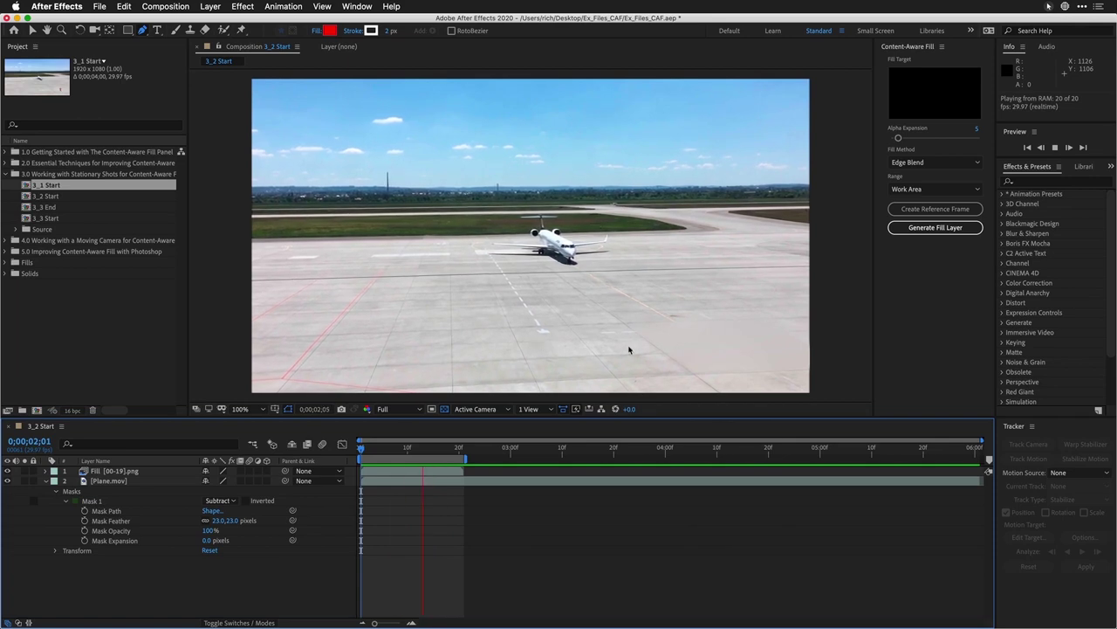
key("space")
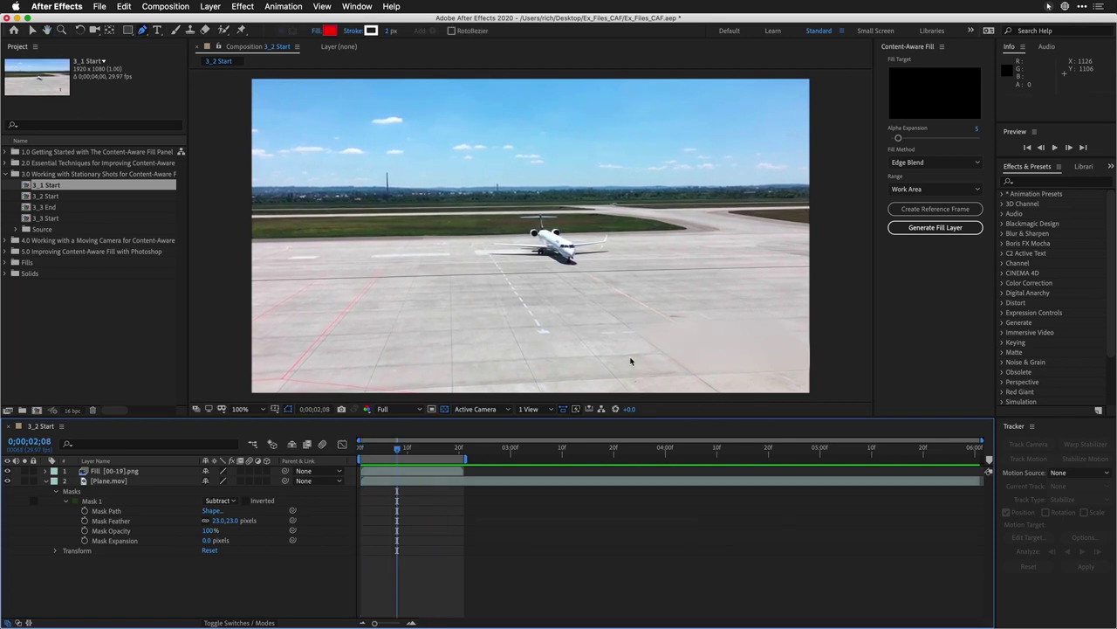
- Delete the Edge Blend fill layer and permanently remove the unused fill footage from the project and hard drive
left_click(103, 471)
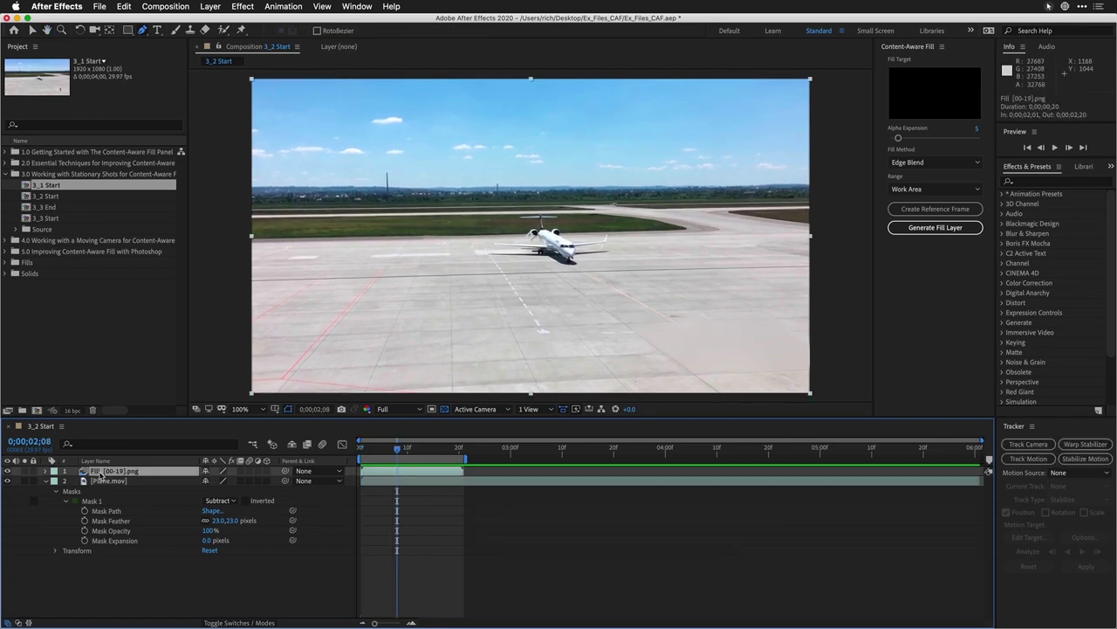
key("Delete")
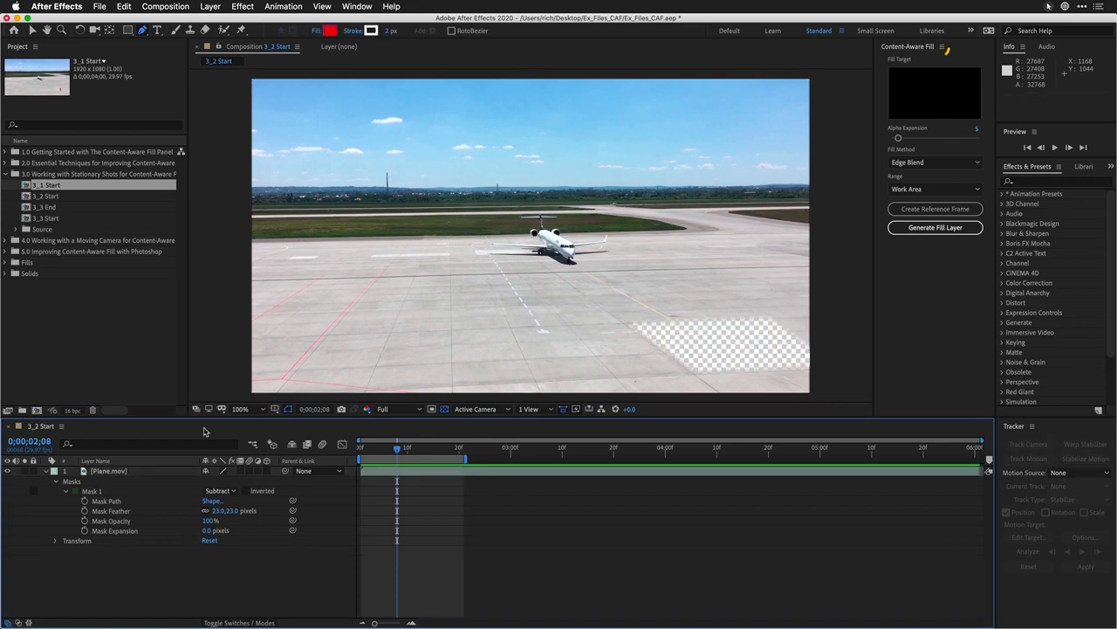
left_click(941, 48)
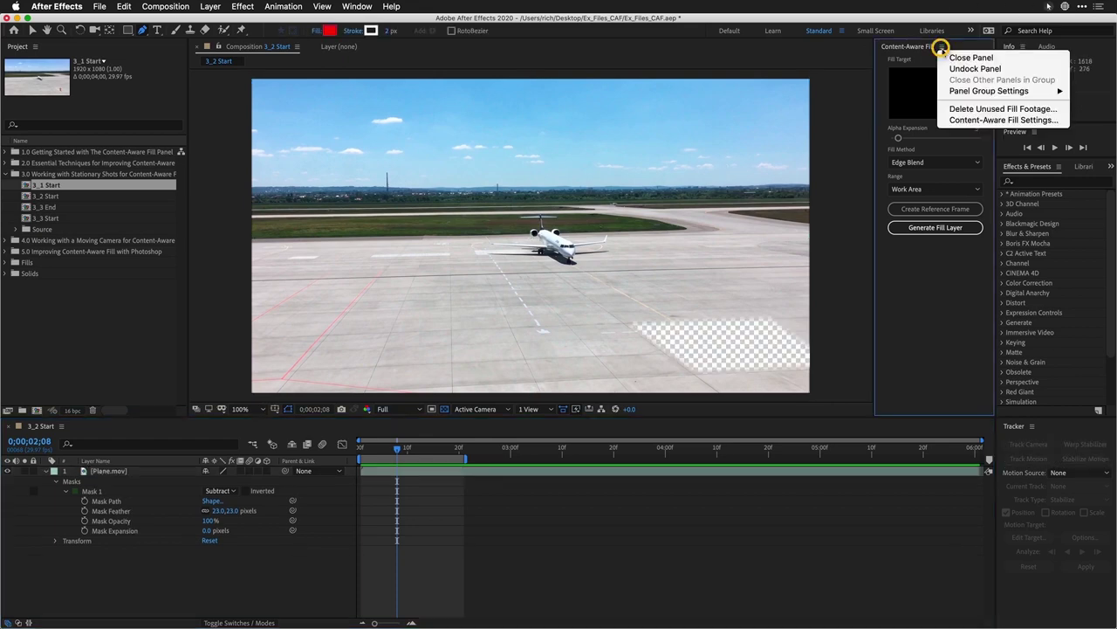
left_click(960, 111)
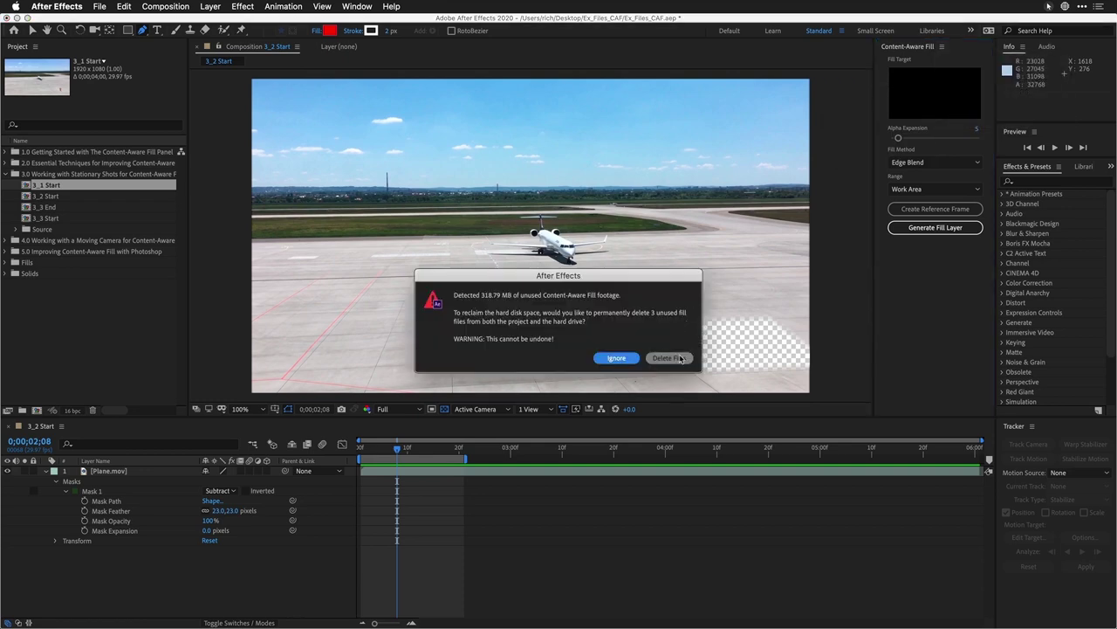
left_click(681, 358)
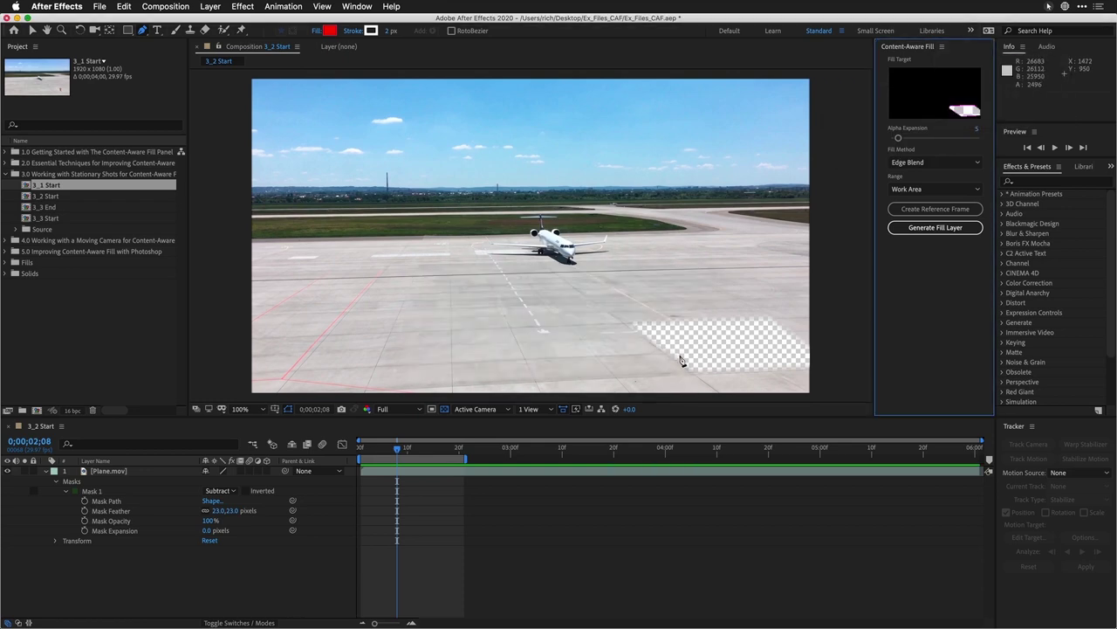
- Try a work-area fill with the Surface method, preview it, and delete its fill layer
left_click(929, 193)
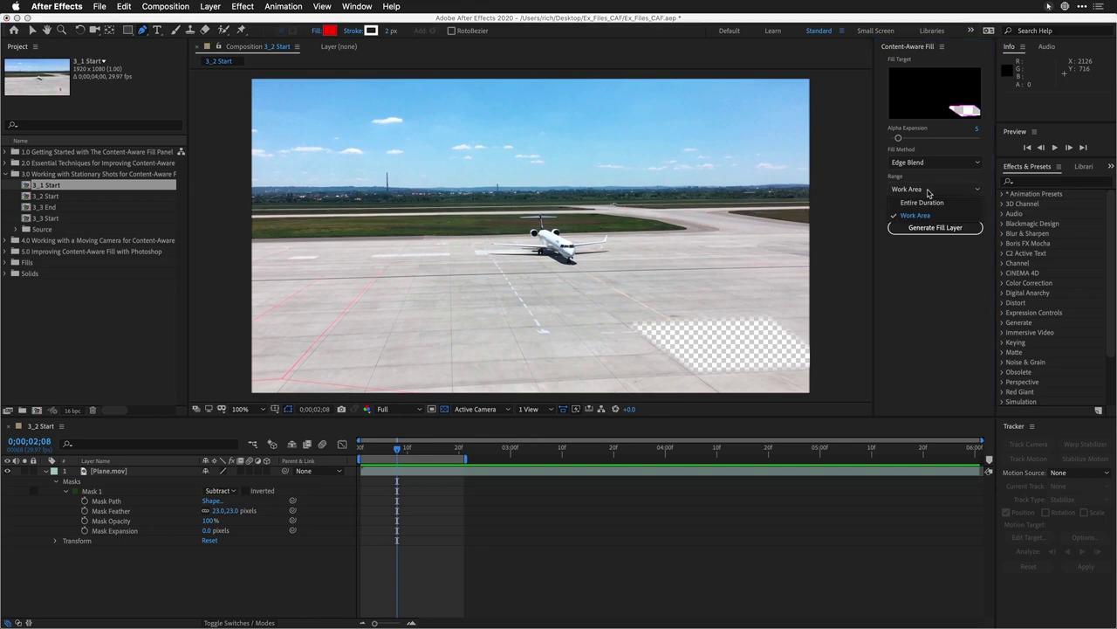
left_click(927, 167)
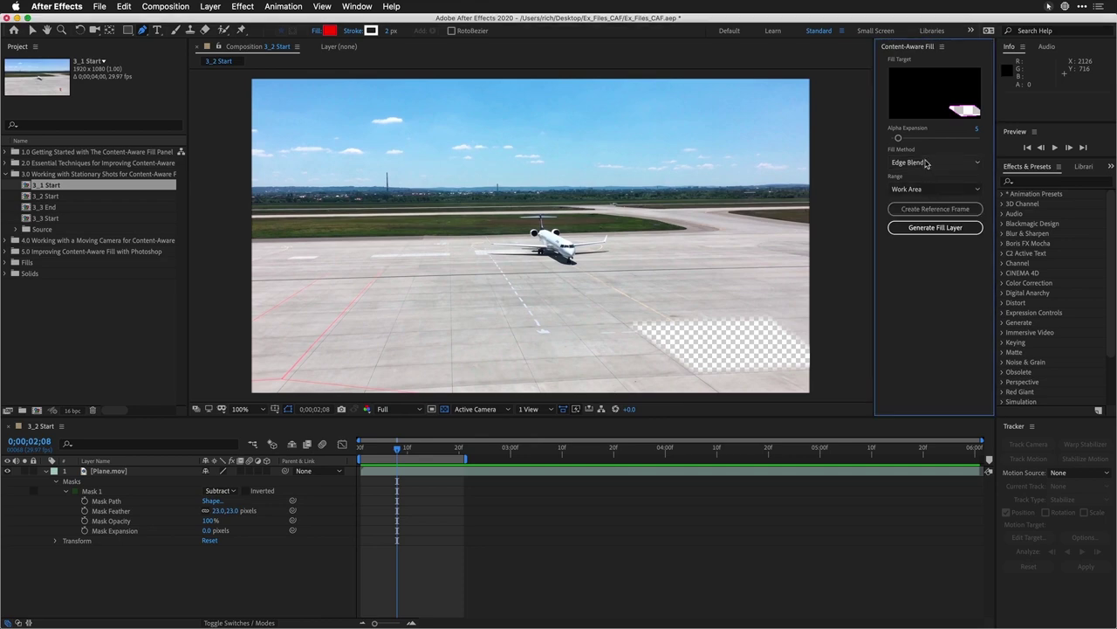
left_click(925, 163)
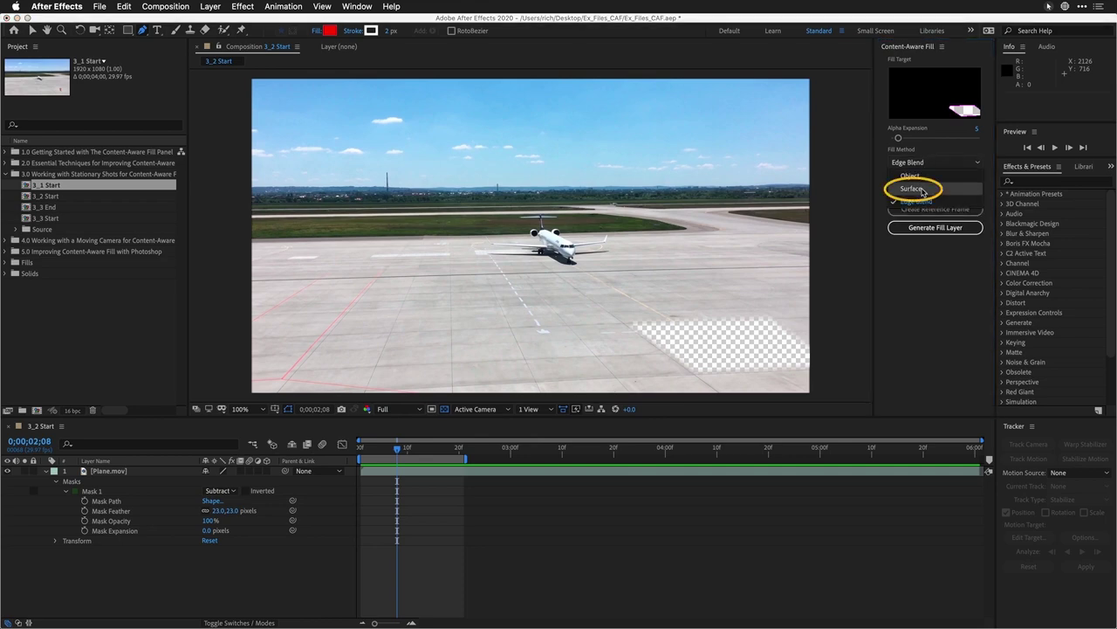
left_click(922, 189)
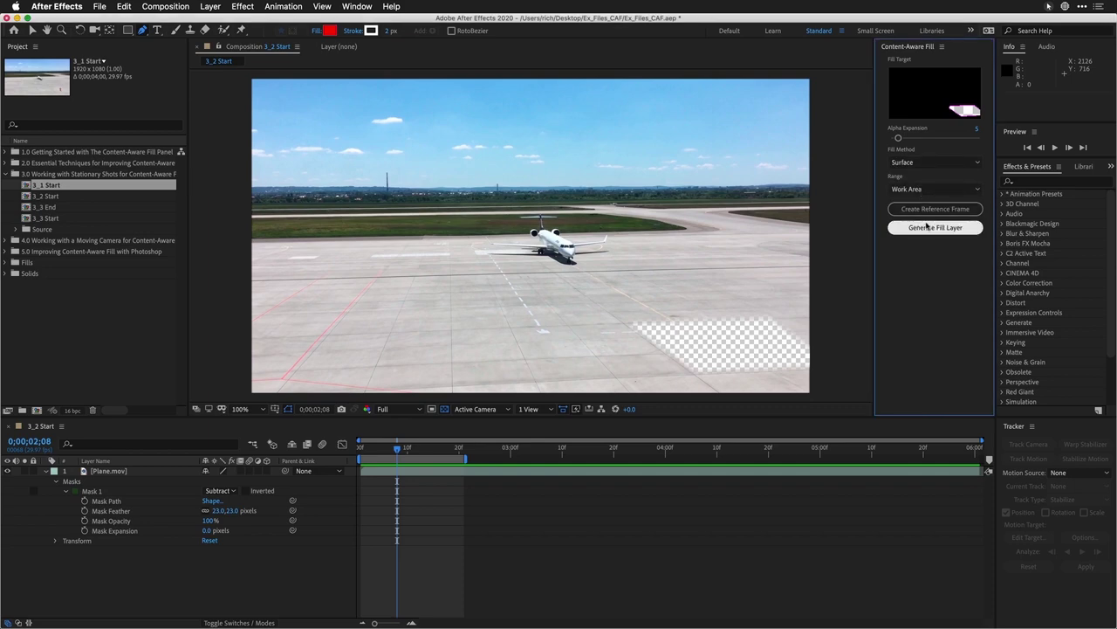
left_click(925, 229)
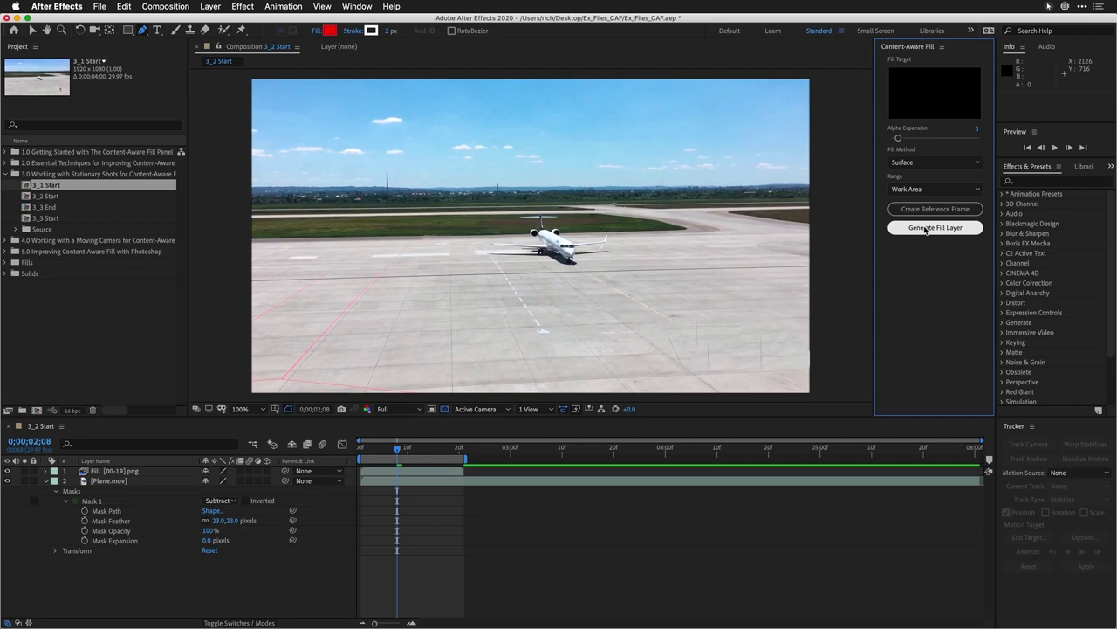
key("space")
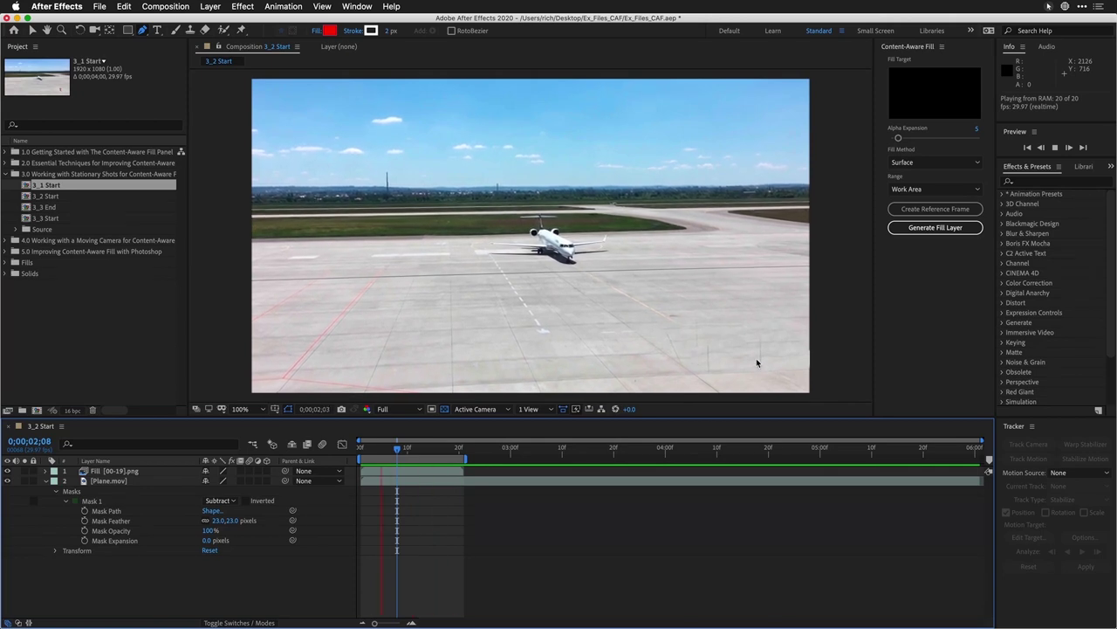
left_click(118, 471)
key("Delete")
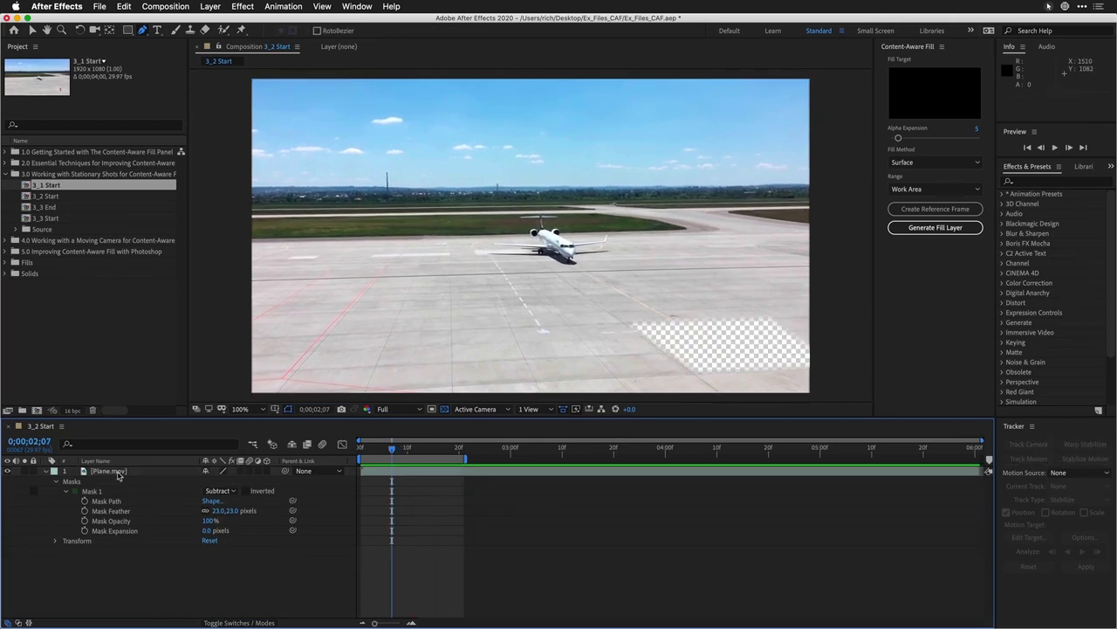
- Set the fill method to Object, generate and preview a fill layer over the work area, and delete that layer
left_click(914, 164)
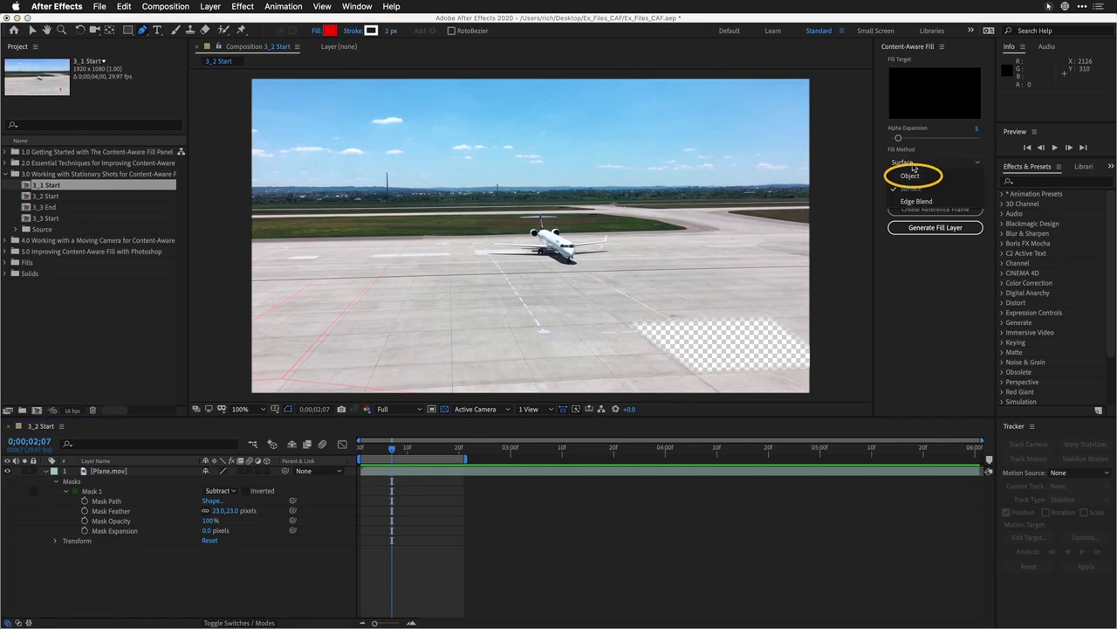
left_click(910, 166)
left_click(915, 228)
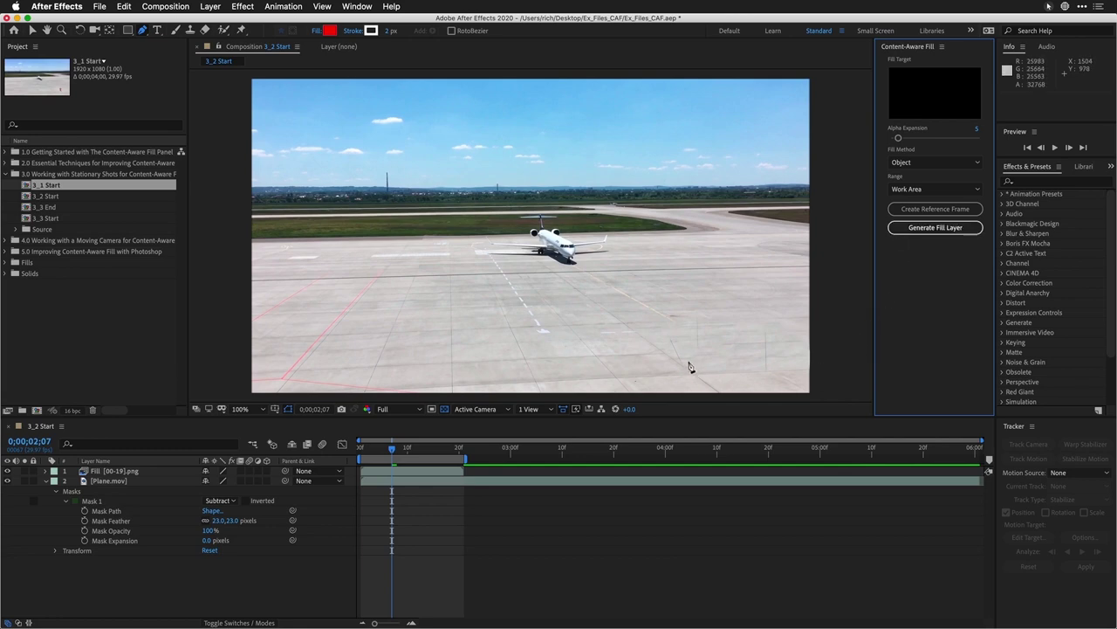
left_click(640, 455)
key("space")
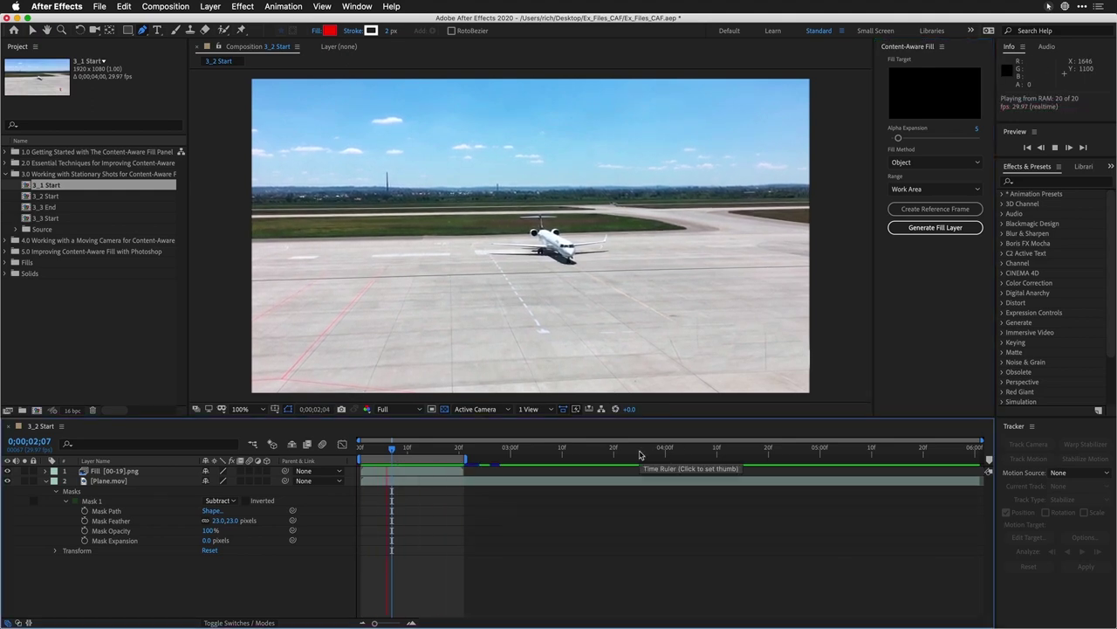
key("space")
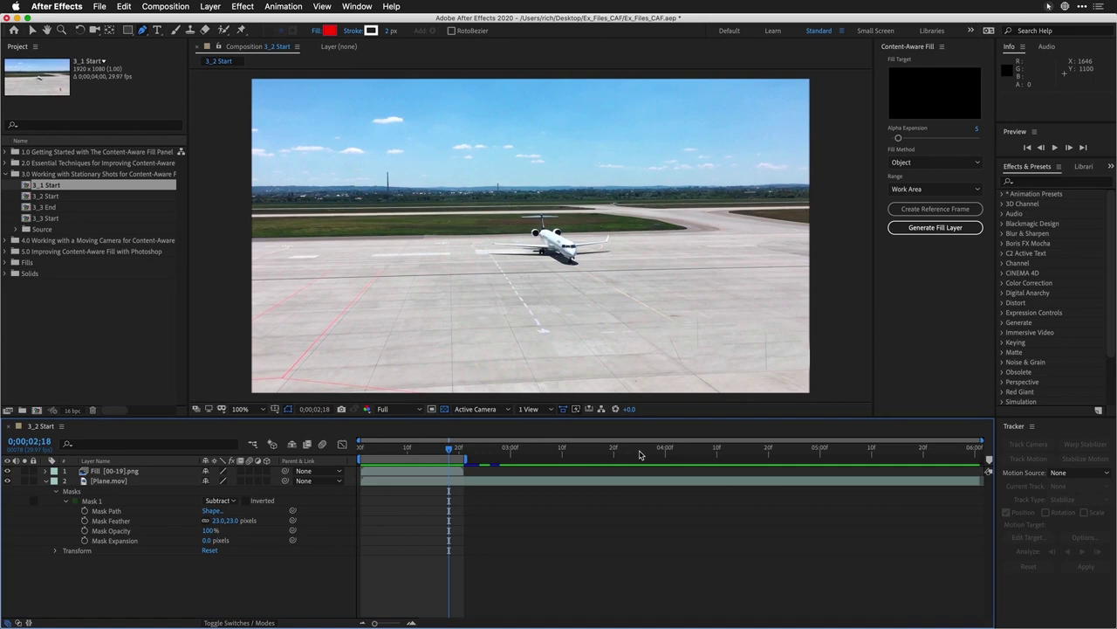
left_click(123, 472)
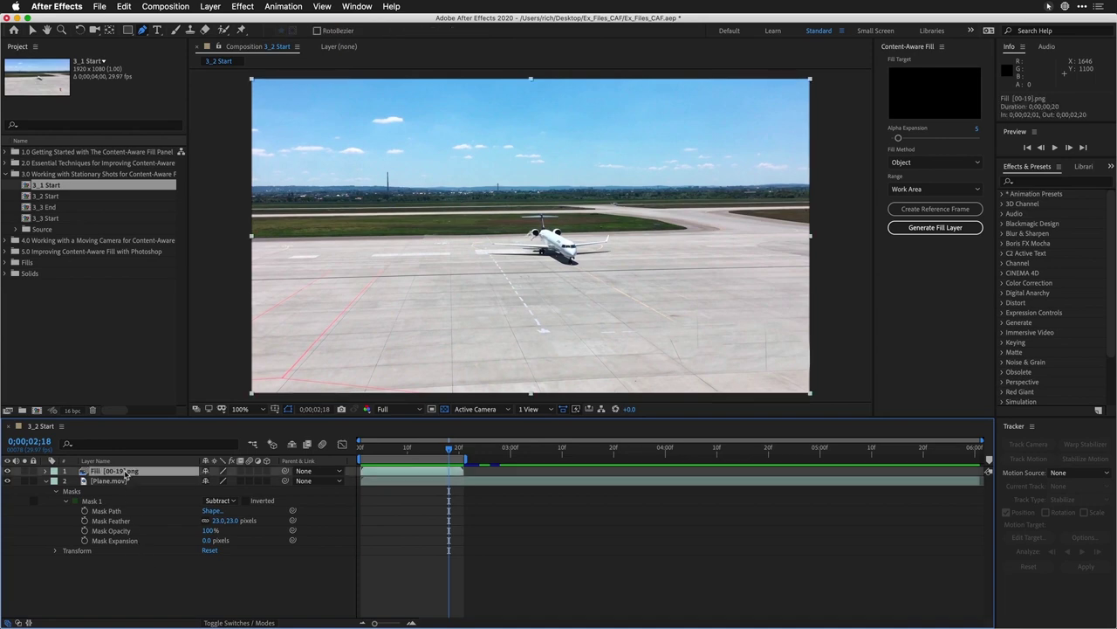
key("Delete")
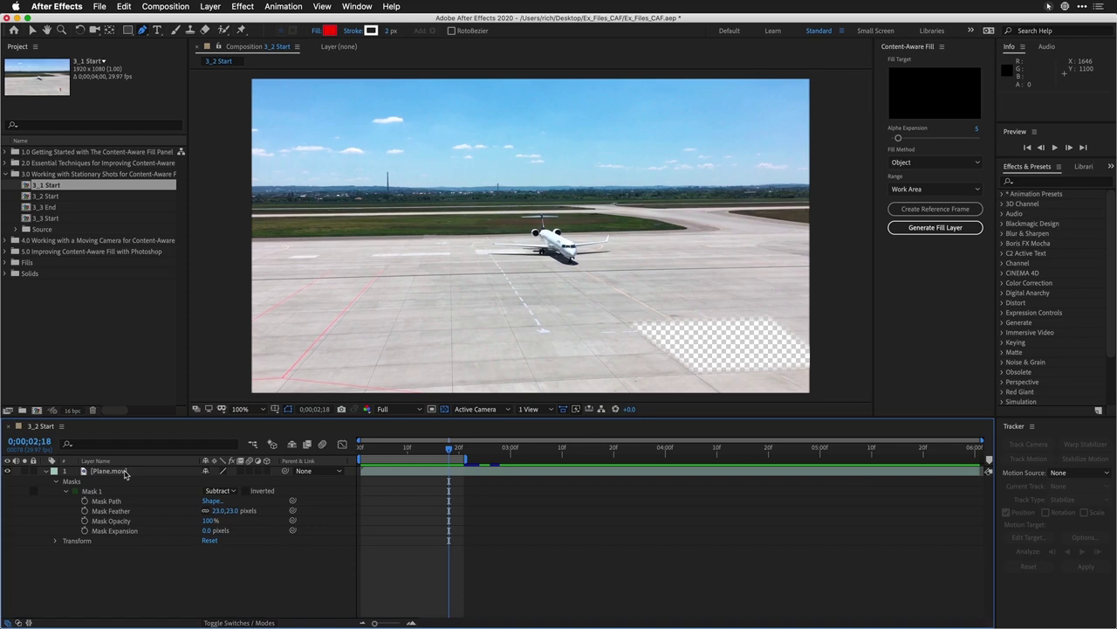
- Set Mask 1's expansion to -24 pixels and the fill's alpha expansion to 0, and generate and preview the fill layer
left_click(91, 491)
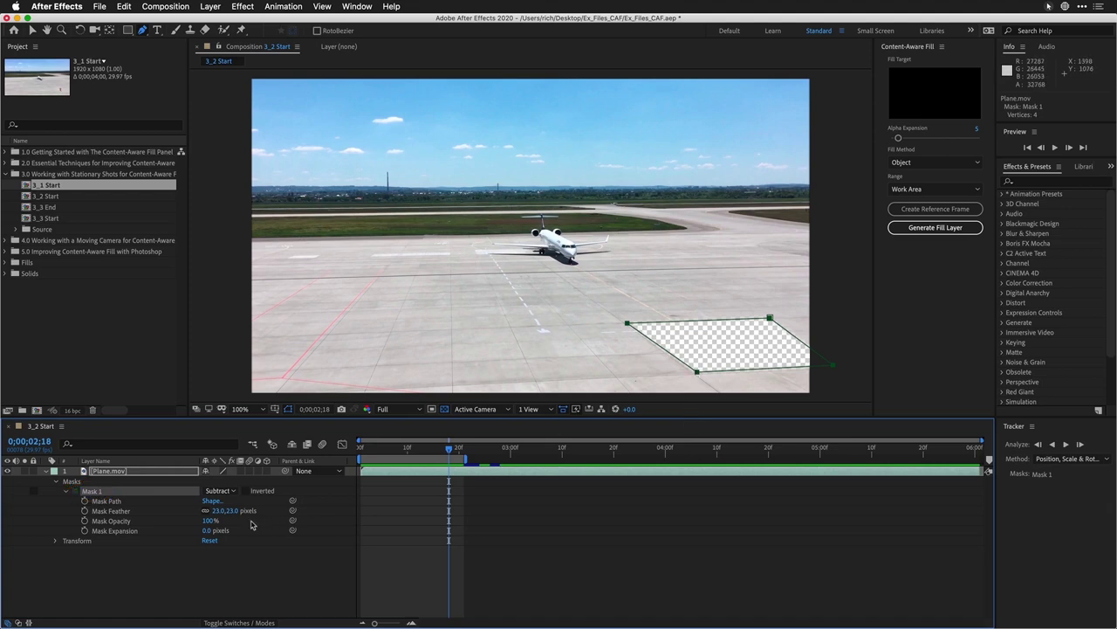
mouse_move(207, 533)
left_mouse_down()
mouse_move(182, 530)
mouse_move(199, 532)
left_mouse_up()
left_click_drag(900, 139, 875, 144)
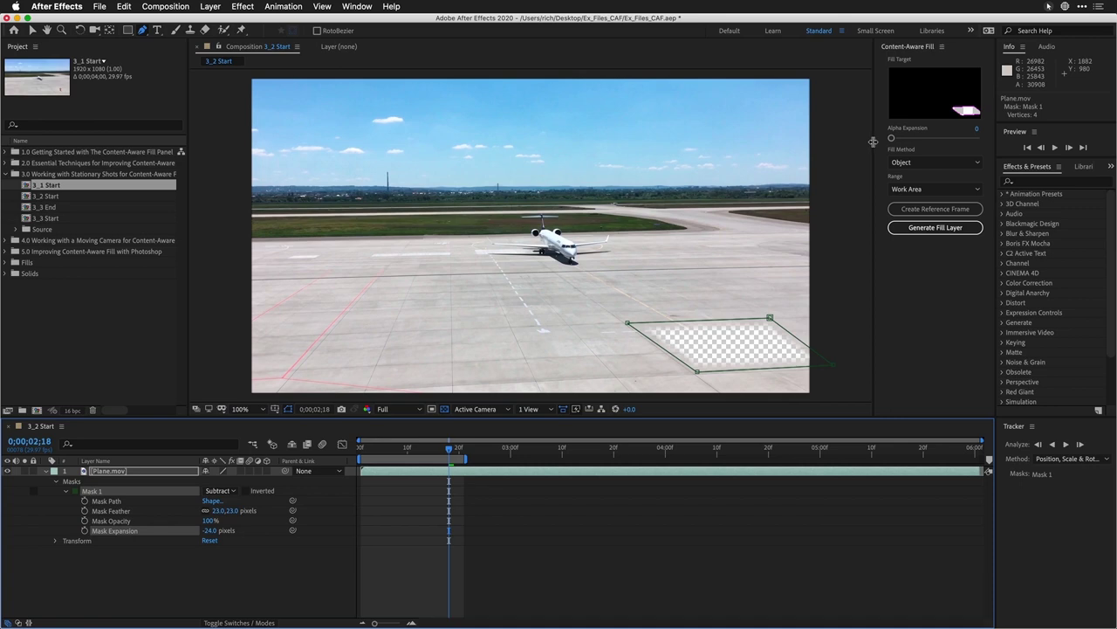
left_click(926, 228)
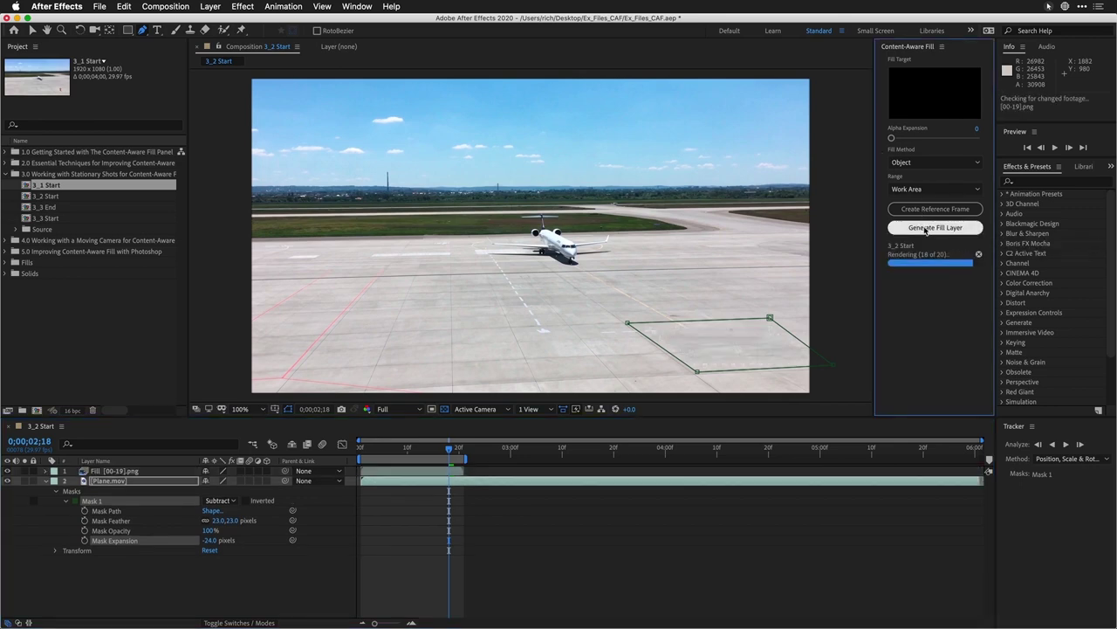
key("space")
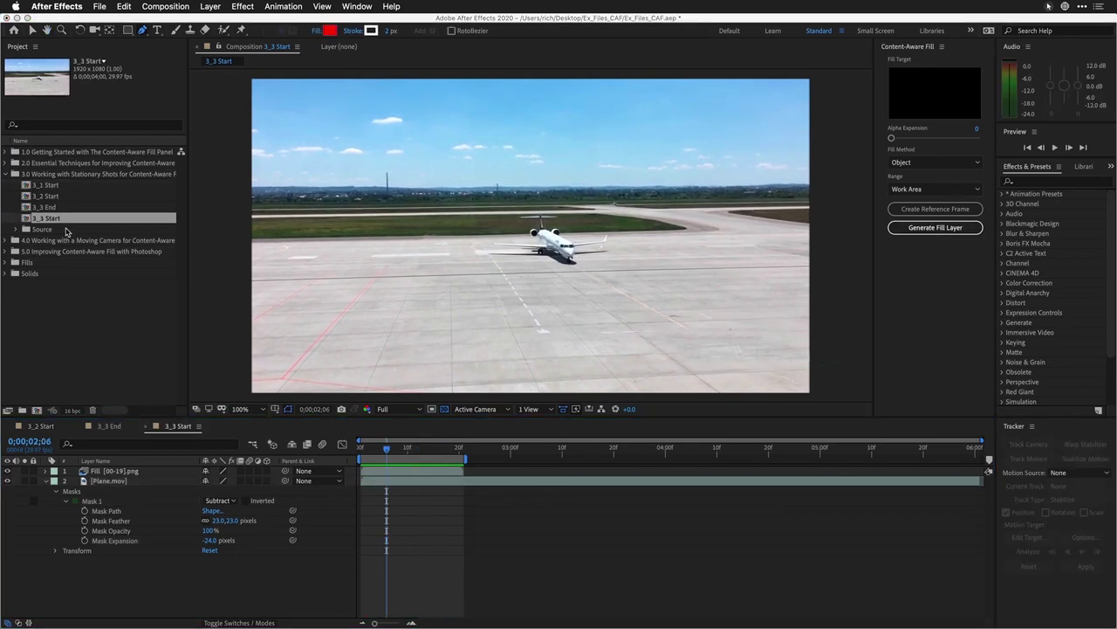
- Delete the fill layer in the 3_3 Start composition and permanently delete the unused fill footage files
left_click(131, 472)
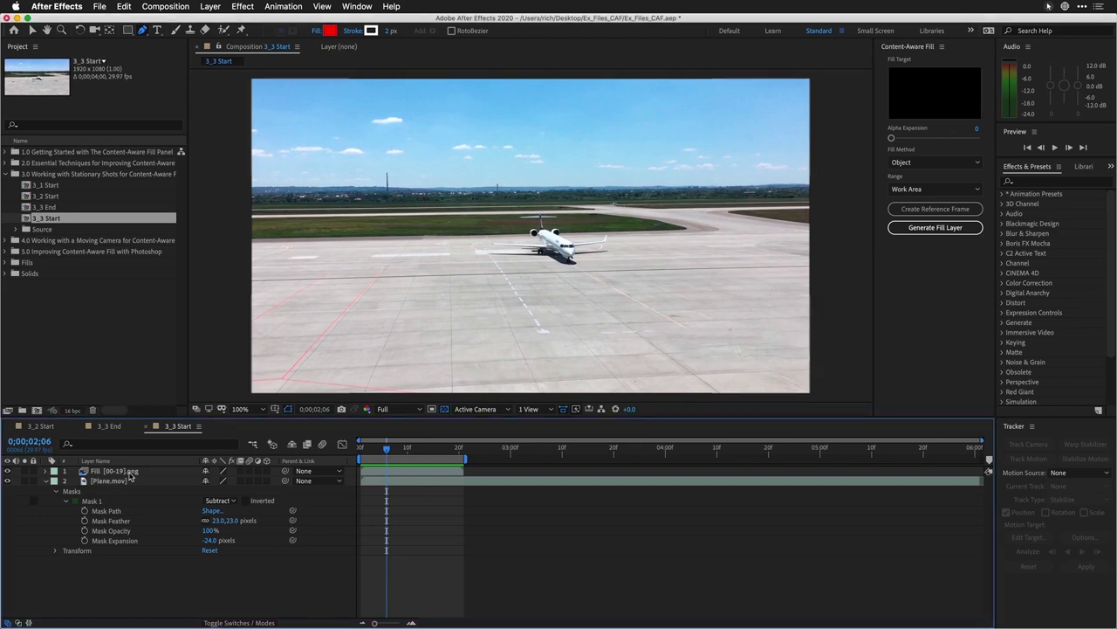
key("Delete")
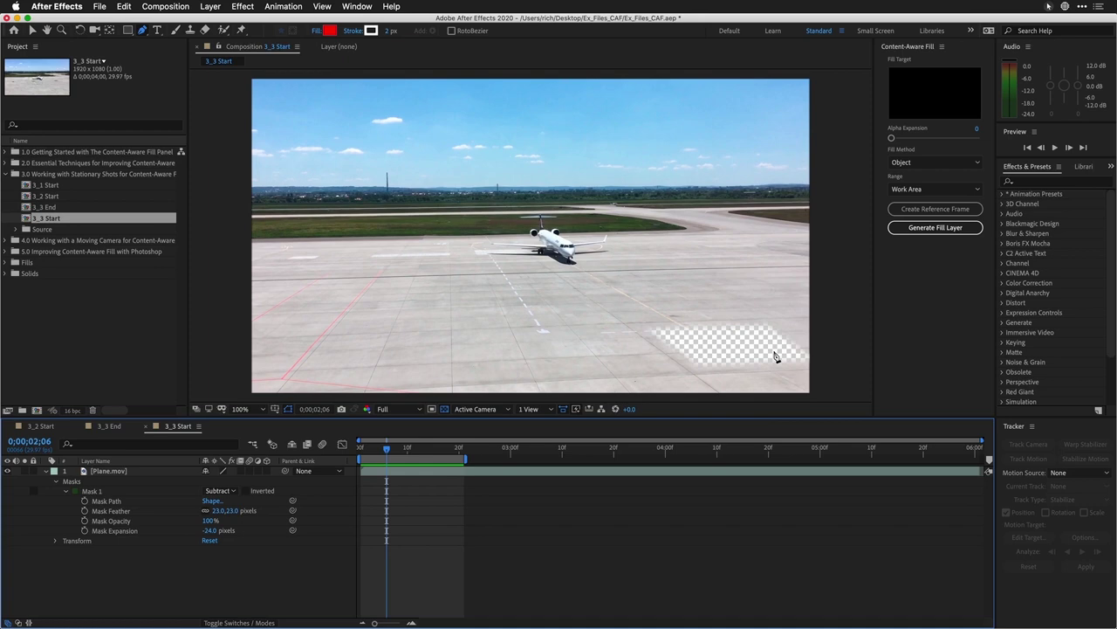
left_click(940, 47)
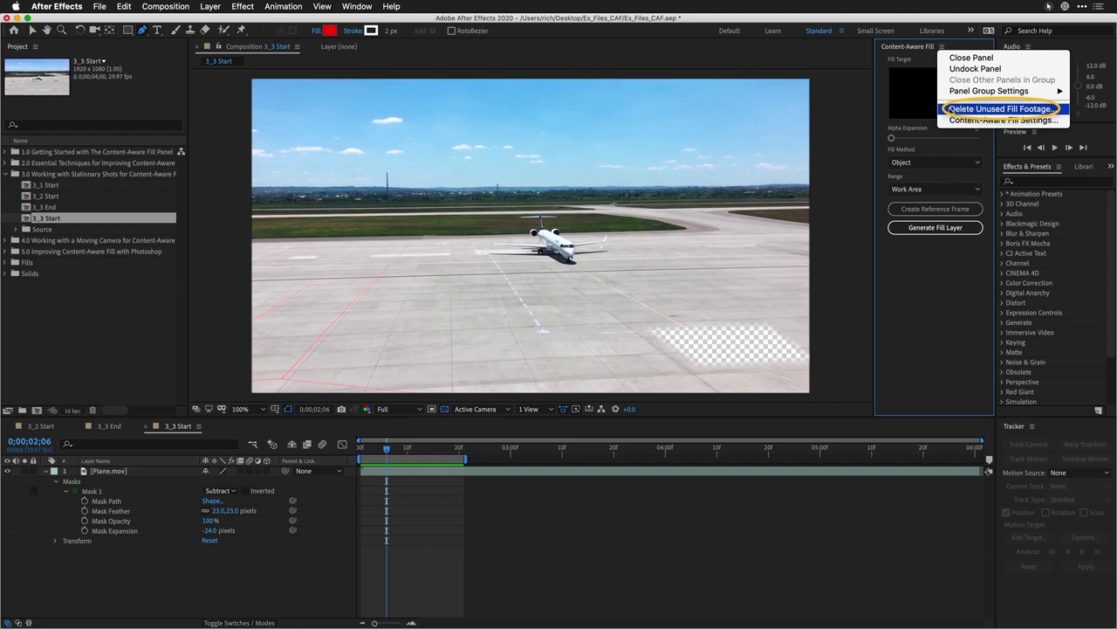
left_click(949, 109)
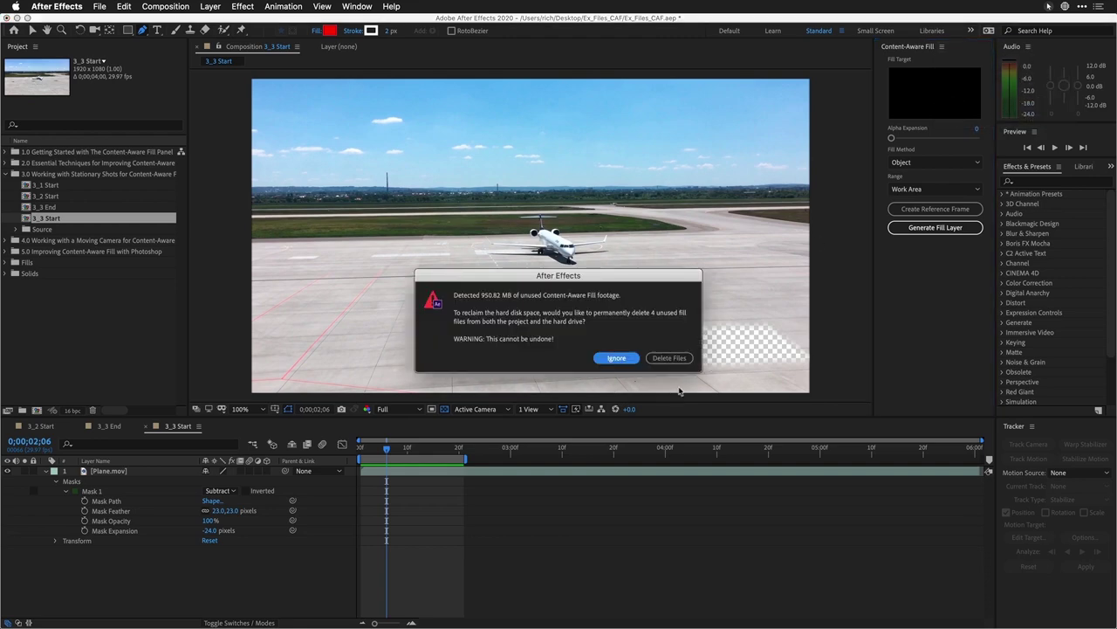
left_click(664, 360)
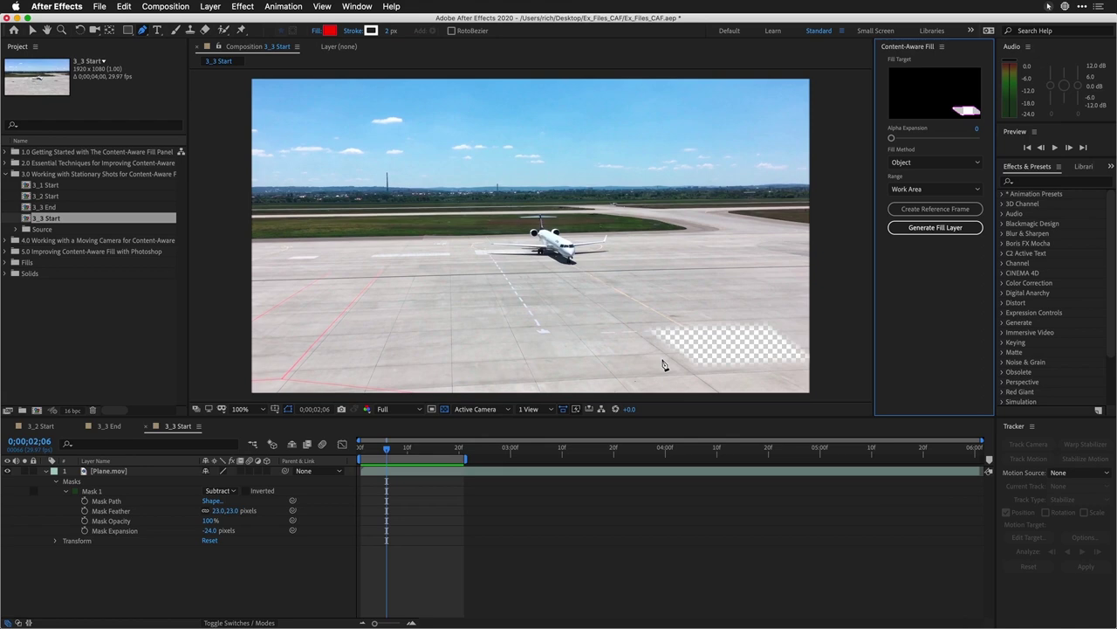
- Set the output depth to Project Depth in the Content-Aware Fill settings and open the path type options
left_click(941, 46)
left_click(1001, 119)
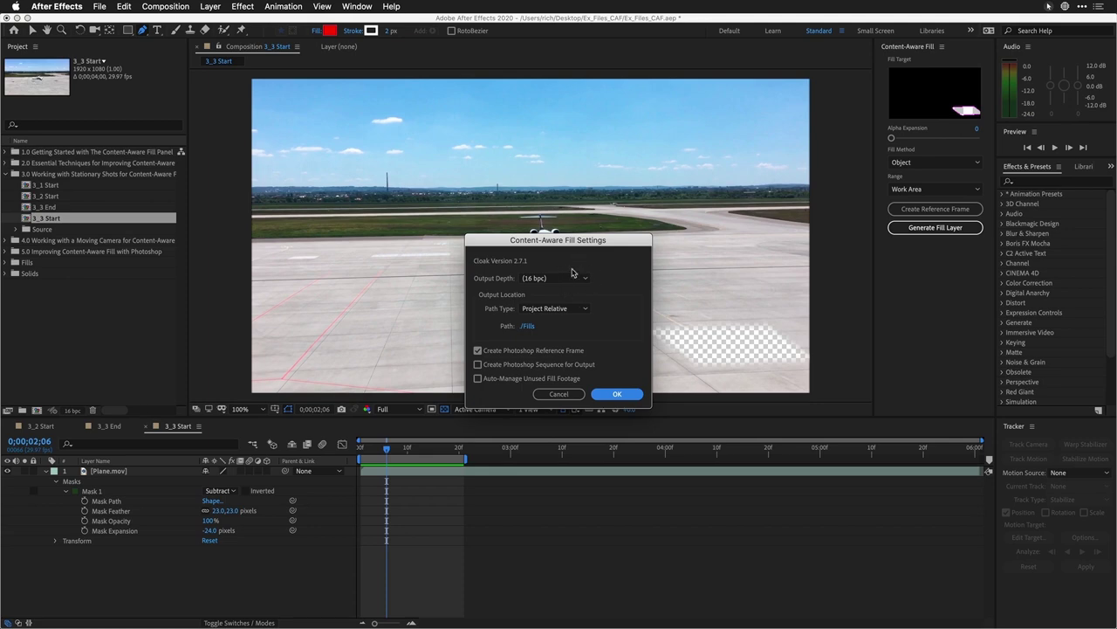
left_click(569, 281)
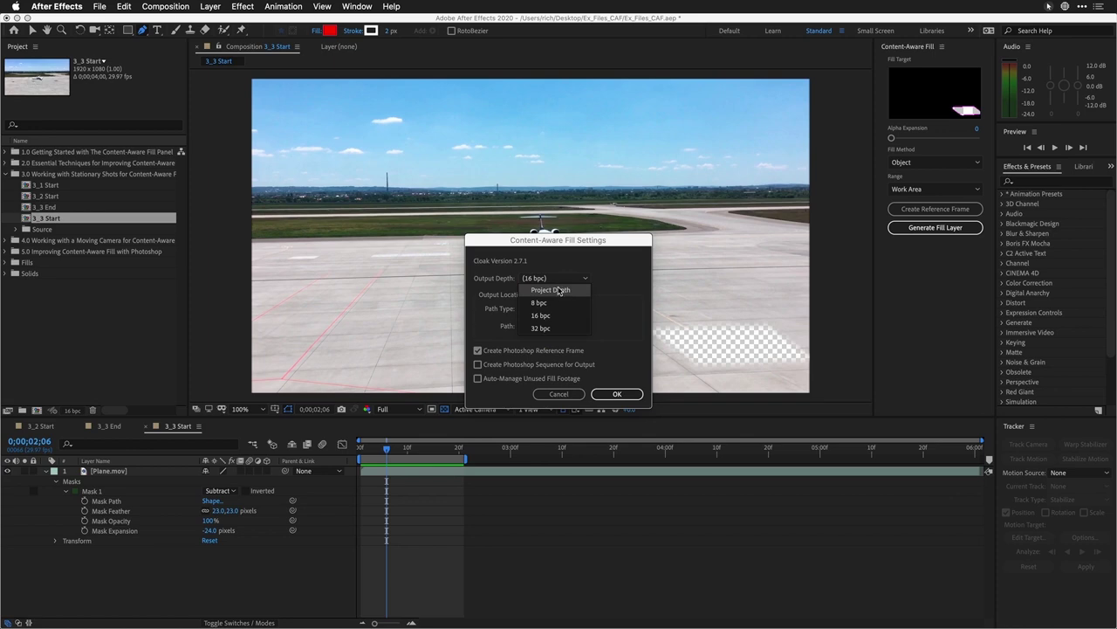
left_click(558, 290)
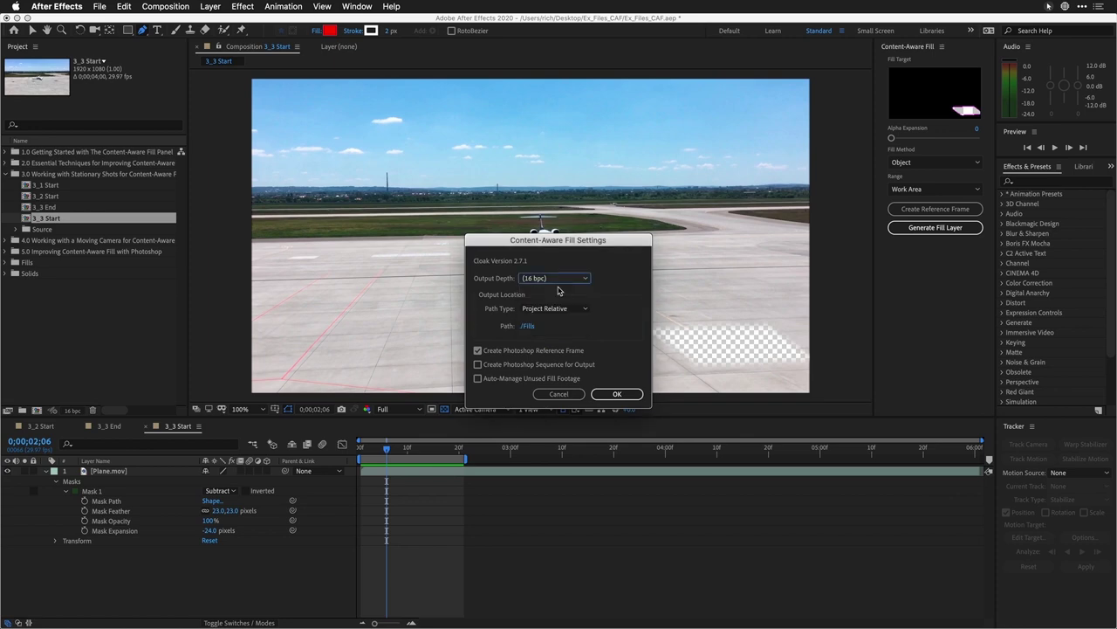
left_click(562, 279)
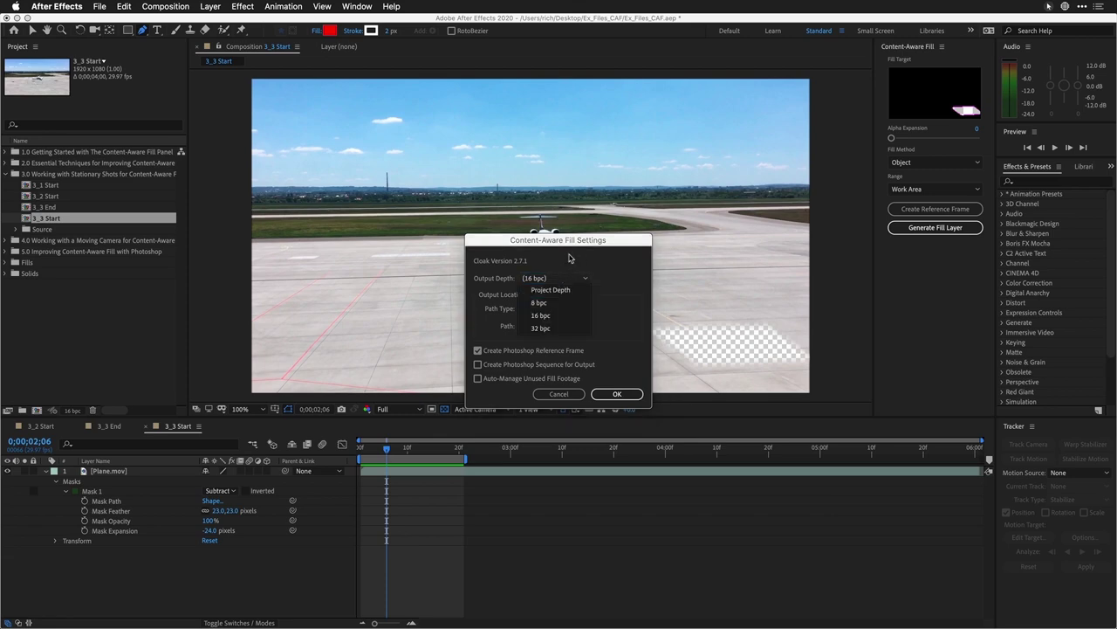
left_click(569, 259)
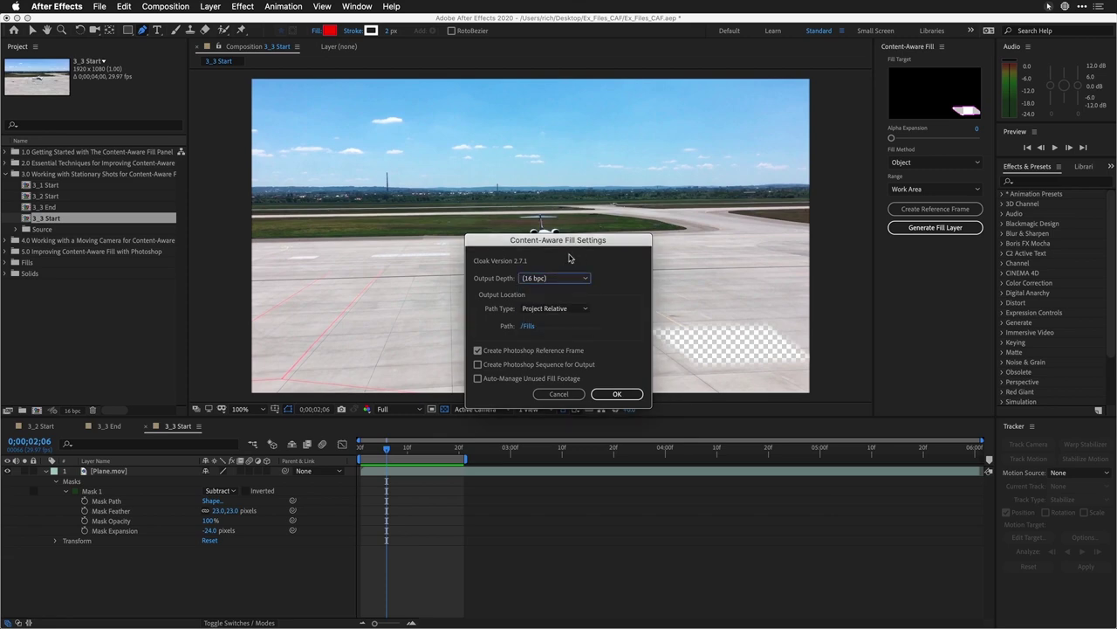
left_click(578, 310)
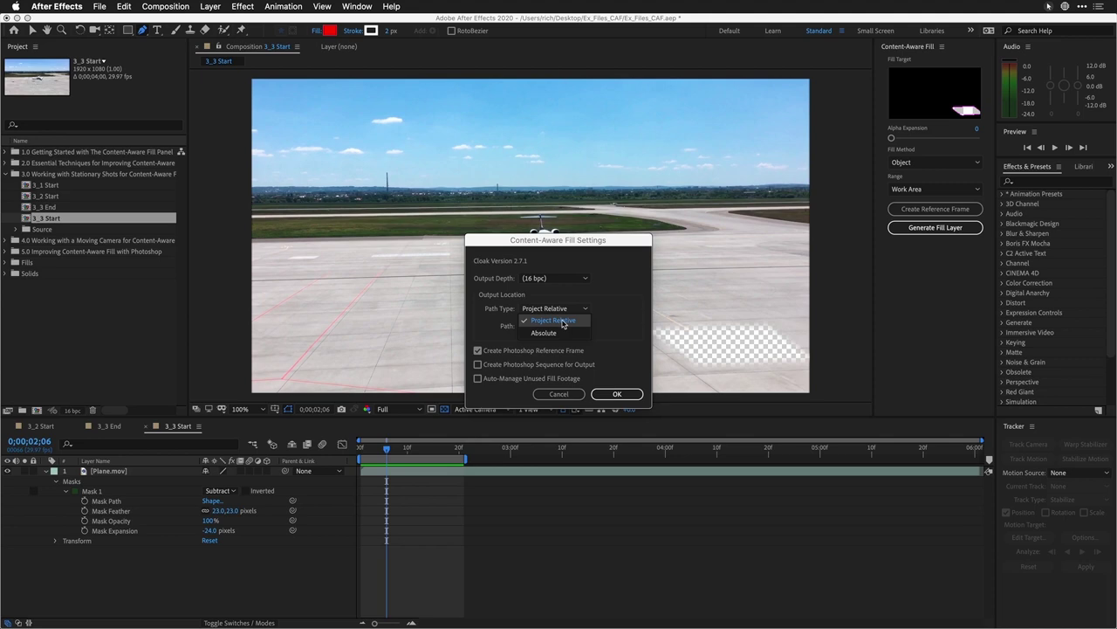
- Use the Project Relative path type and enable Auto-Manage Unused Fill Footage in the Content-Aware Fill settings
left_click(564, 322)
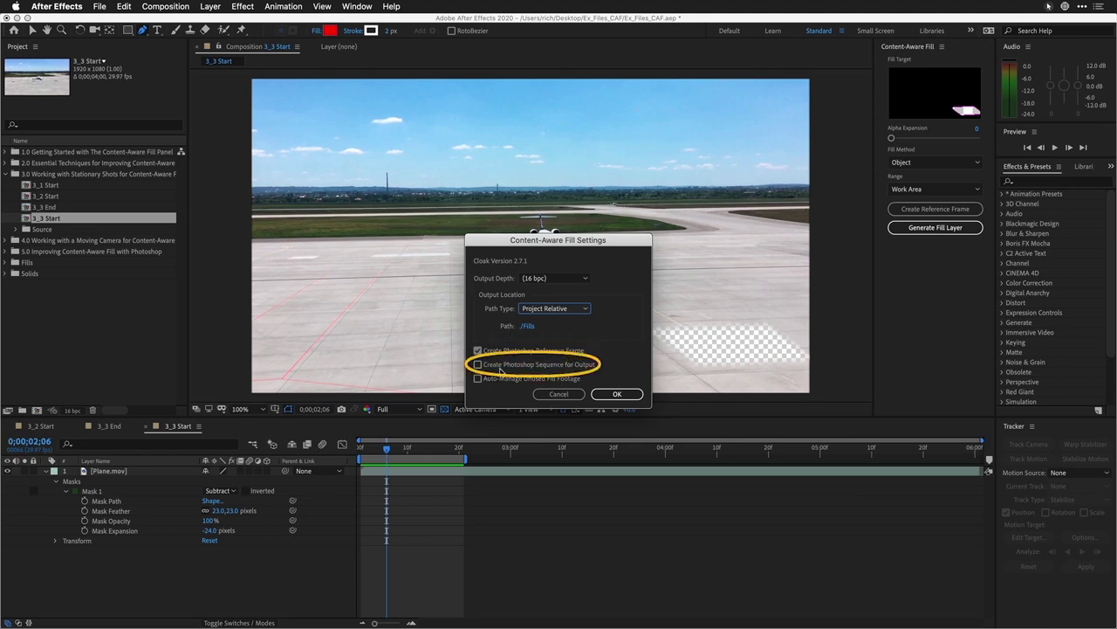
left_click(496, 380)
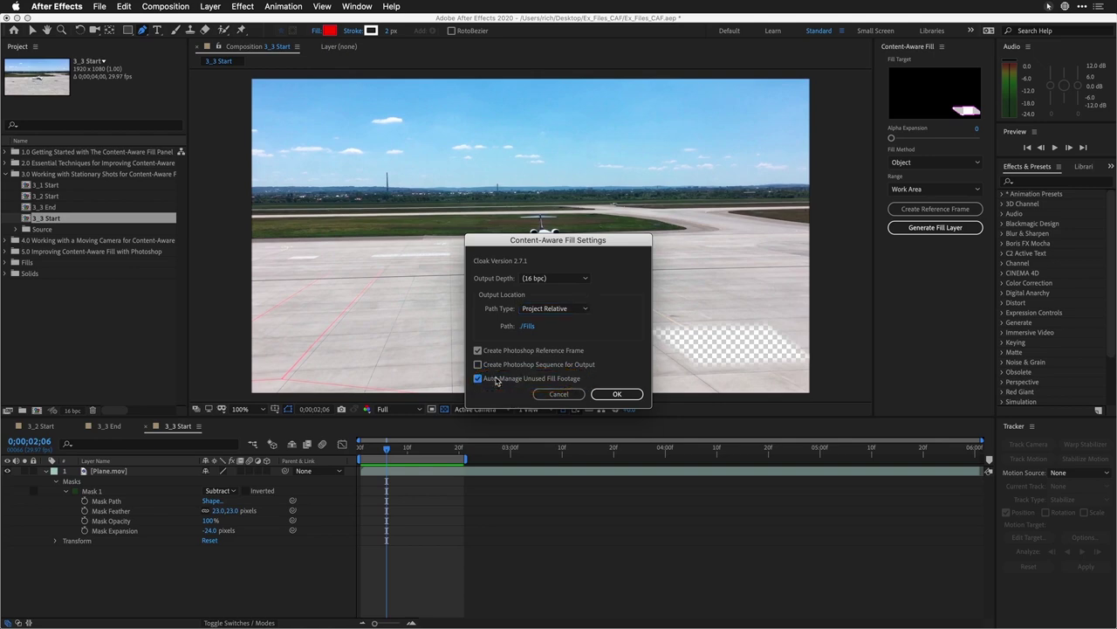
left_click(611, 395)
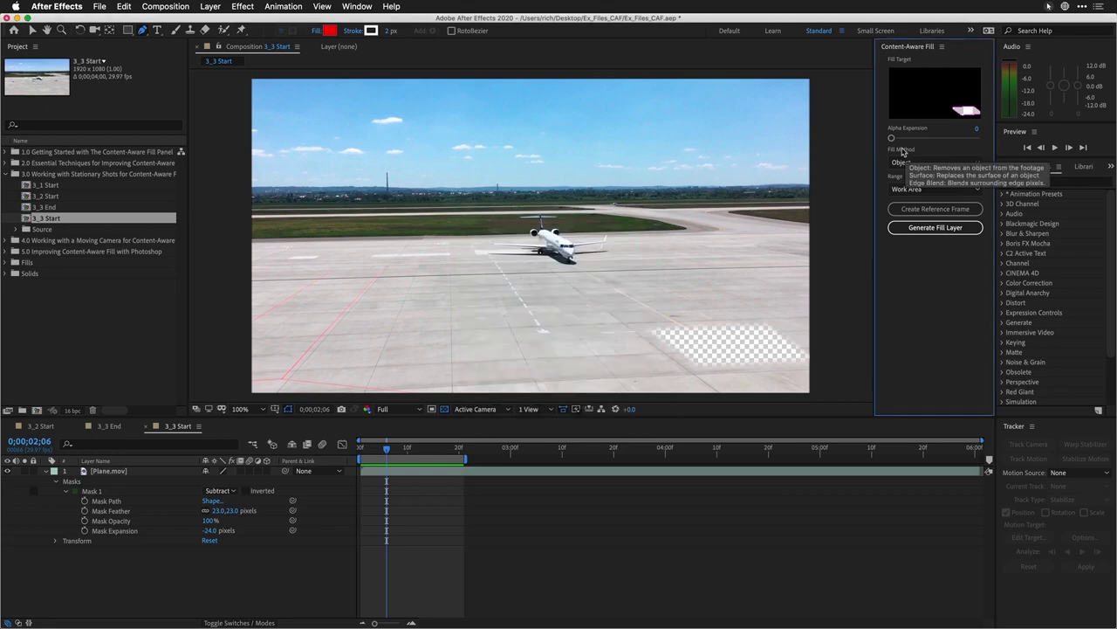
- Set the Content-Aware Fill range to Entire Duration and create a reference frame in Photoshop
left_click(906, 190)
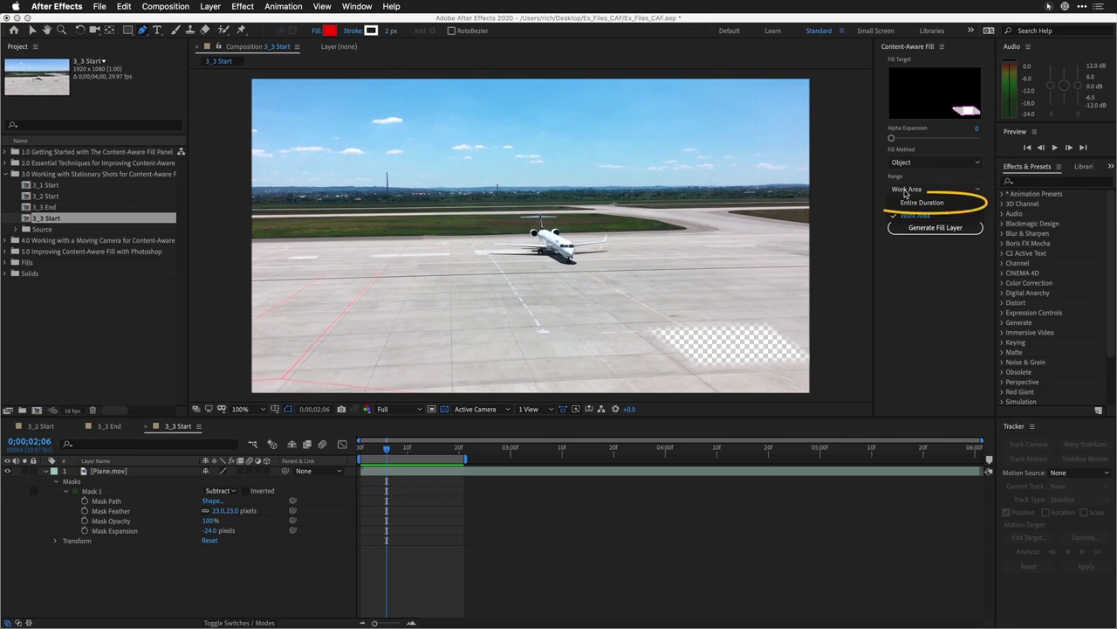
left_click(919, 202)
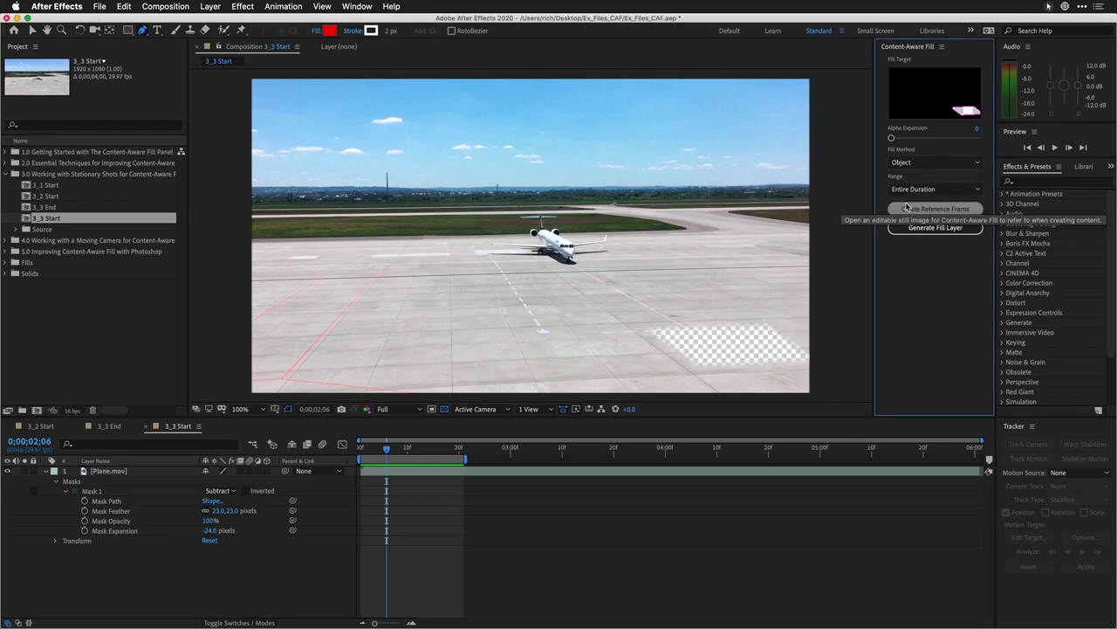
left_click(941, 210)
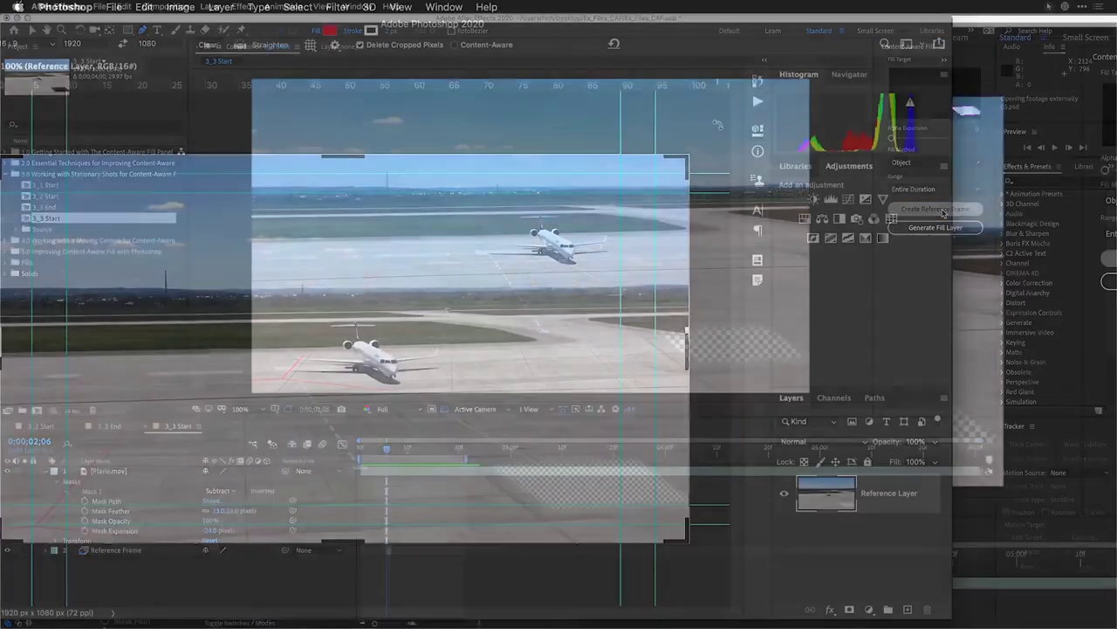
- Try to clone pavement into the transparent hole with the Clone Stamp tool
key("super+plus")
key("super+plus")
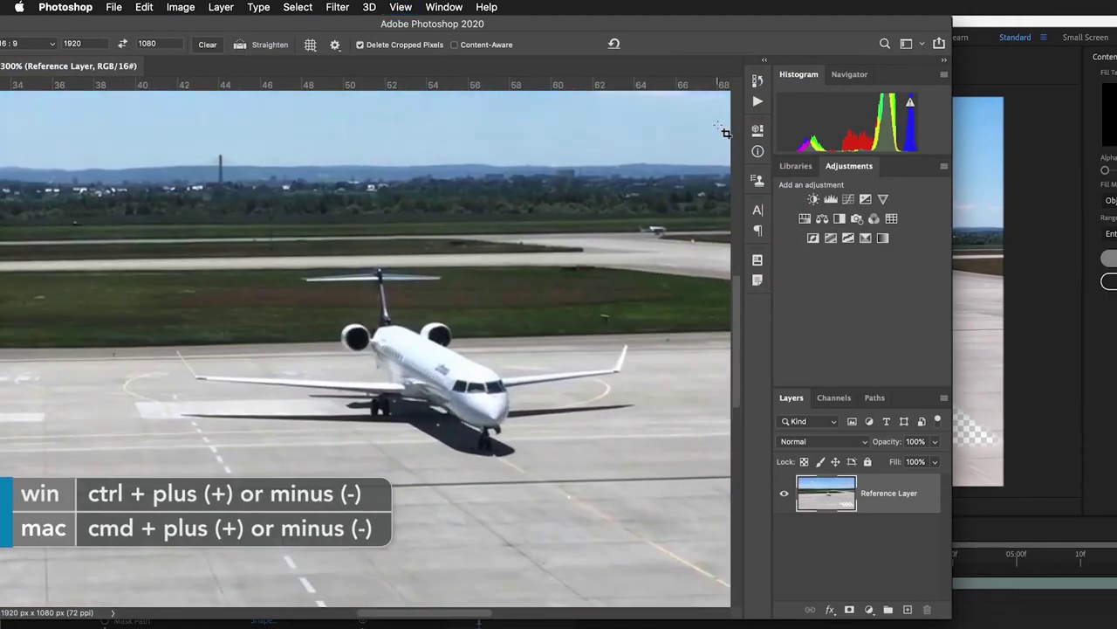
left_click_drag(732, 455, 127, 117)
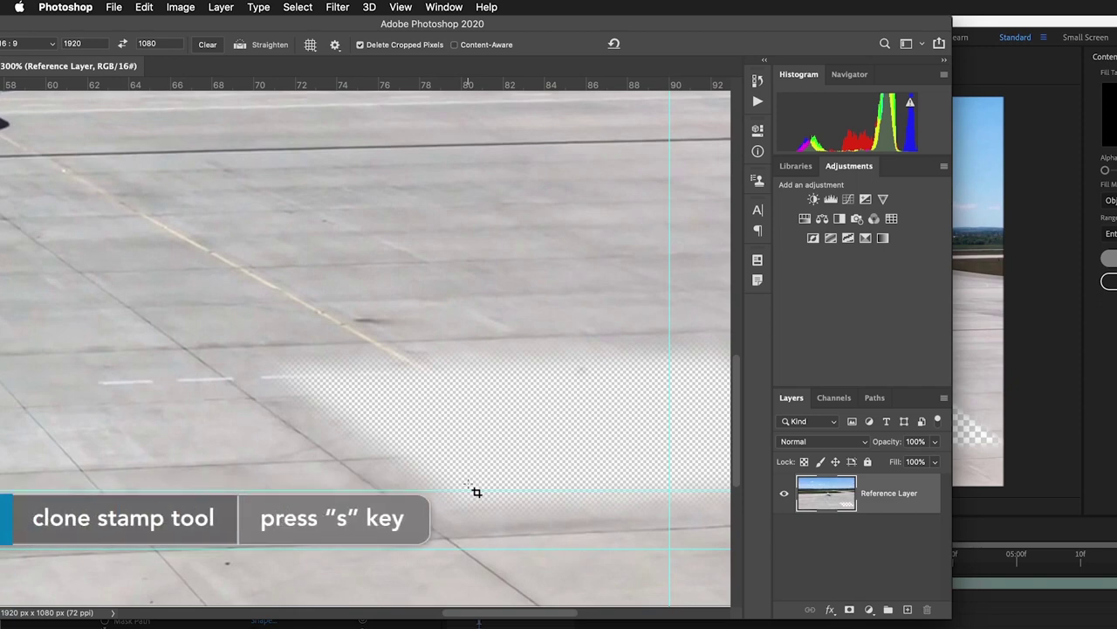
key("s")
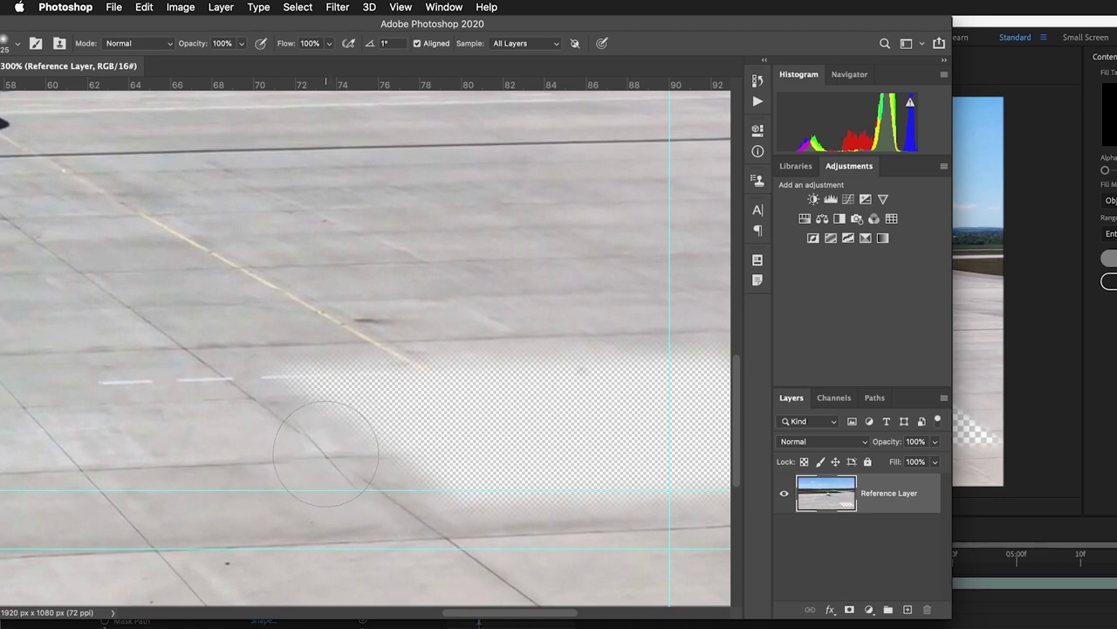
left_click_drag(349, 441, 505, 443)
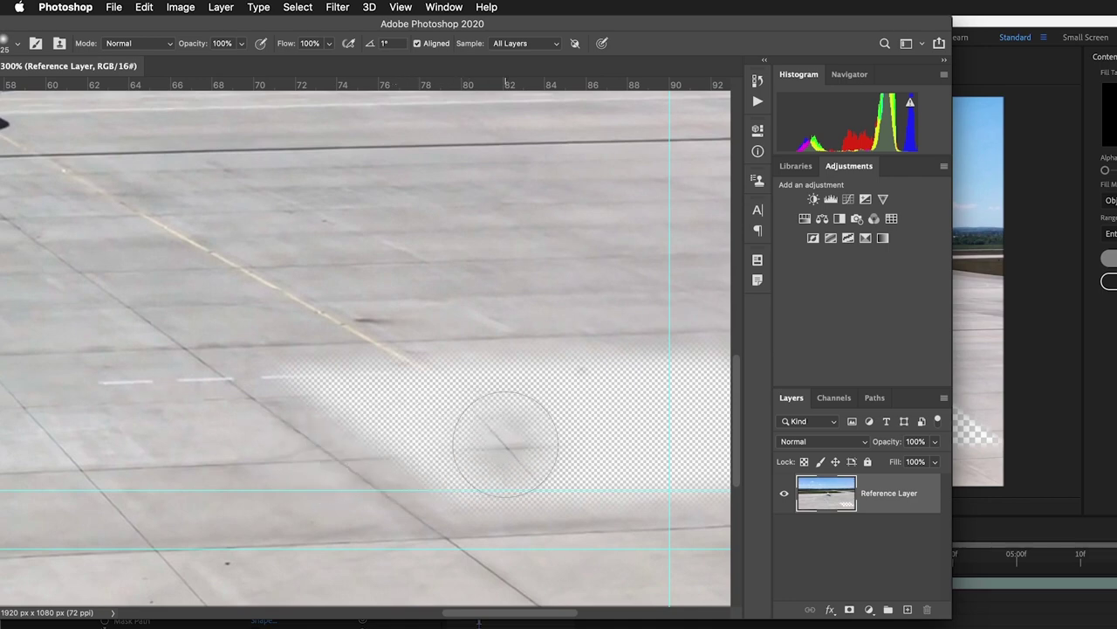
key("super+minus")
key("super+minus")
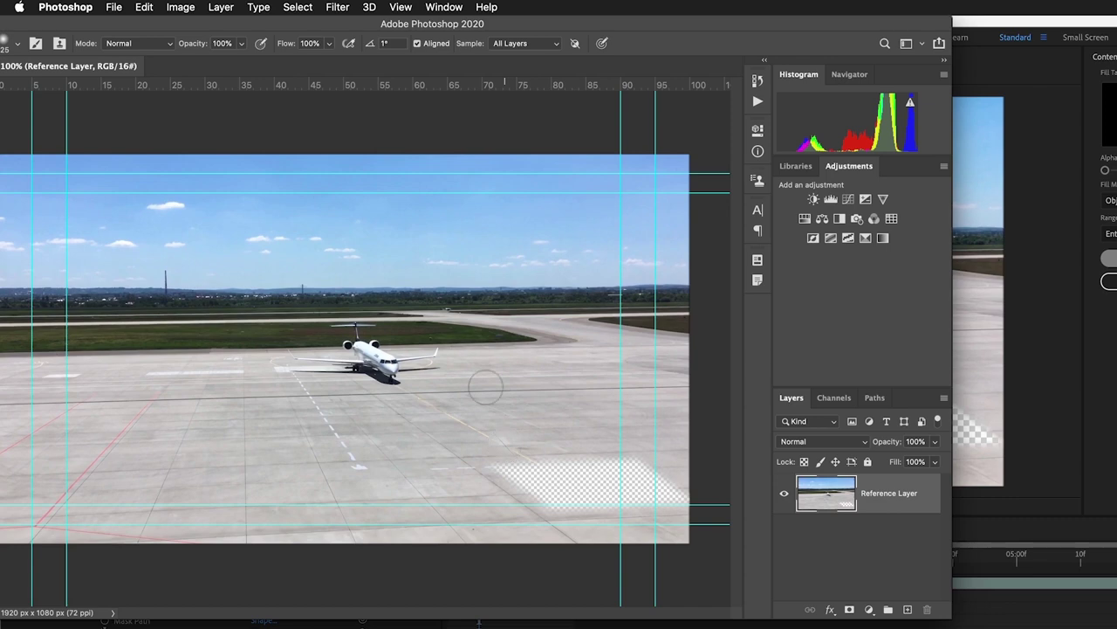
- In the Vanishing Point filter, draw a perspective plane along the pavement lines and stretch it to cover the whole hole beyond the image edge
left_click(337, 7)
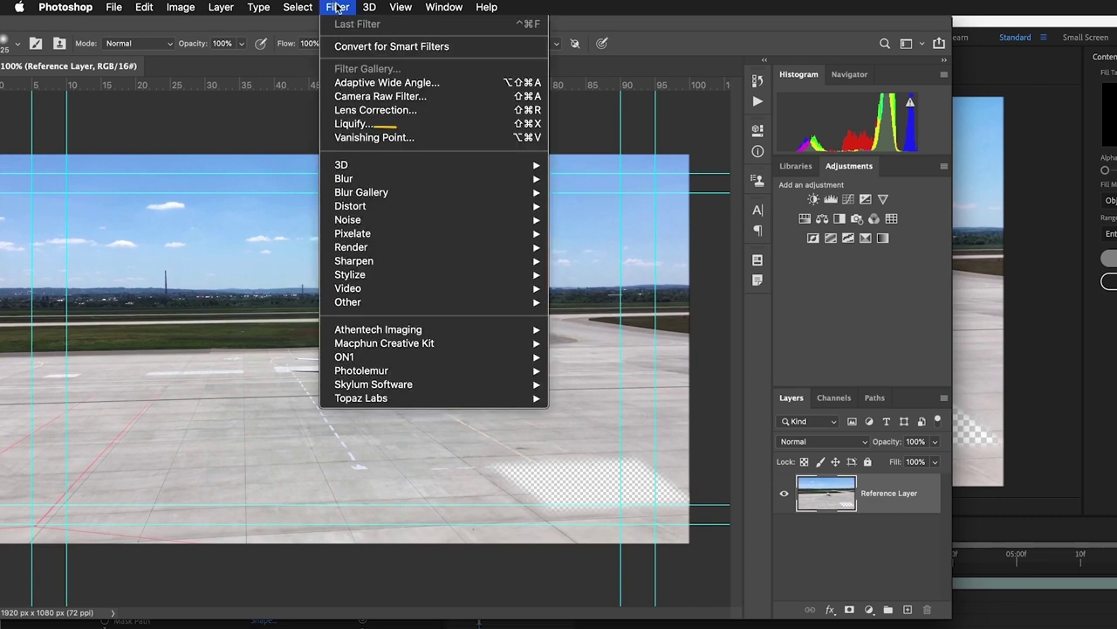
left_click(363, 138)
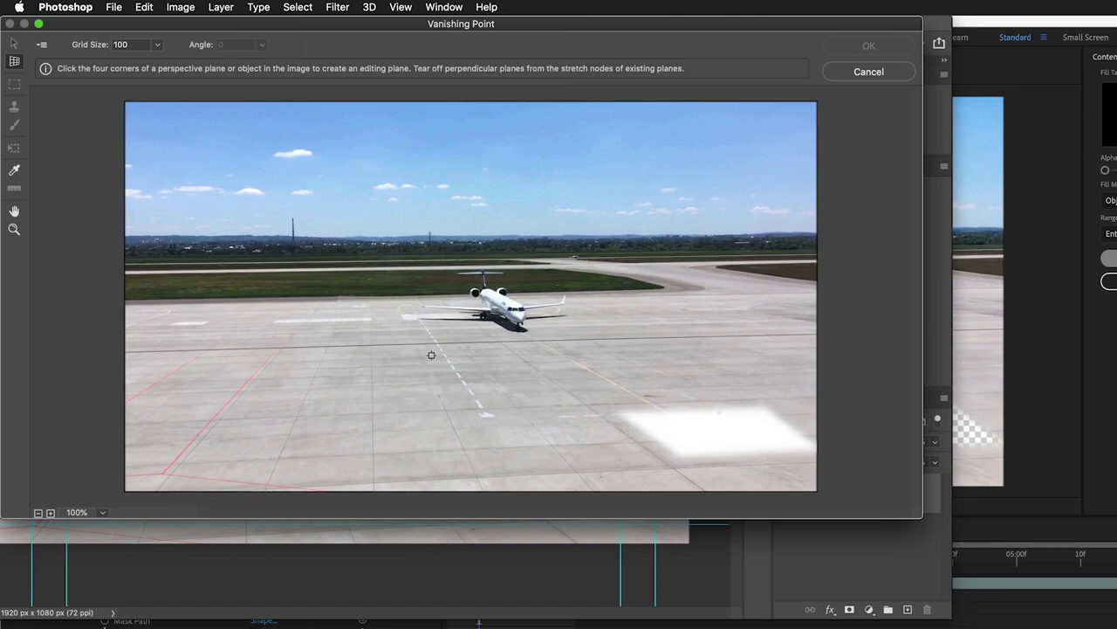
left_click(369, 346)
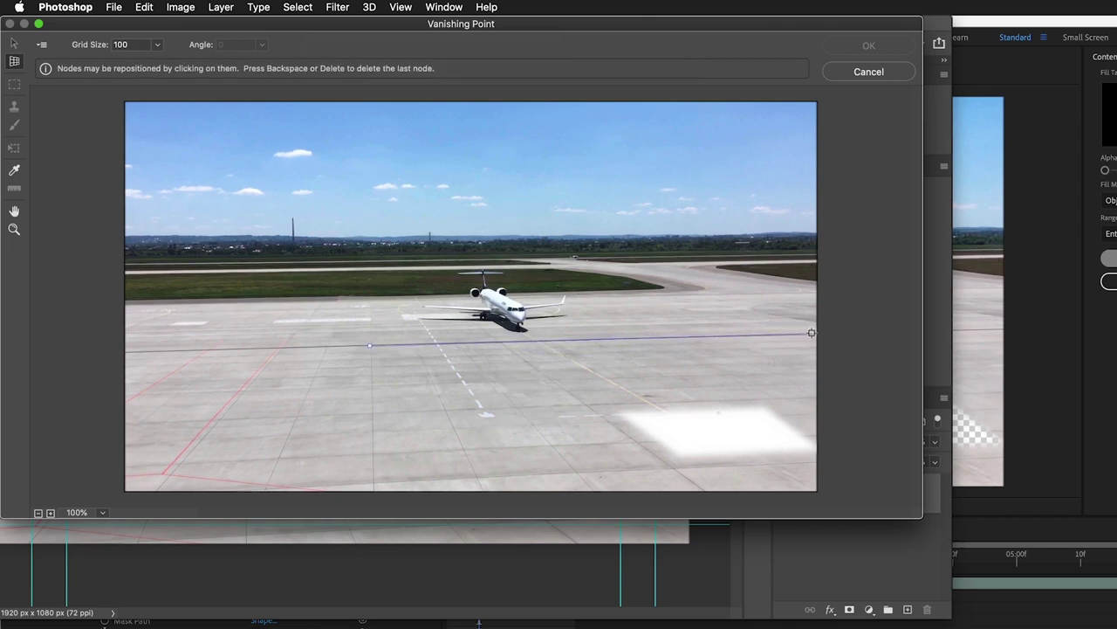
left_click(539, 340)
left_click(775, 462)
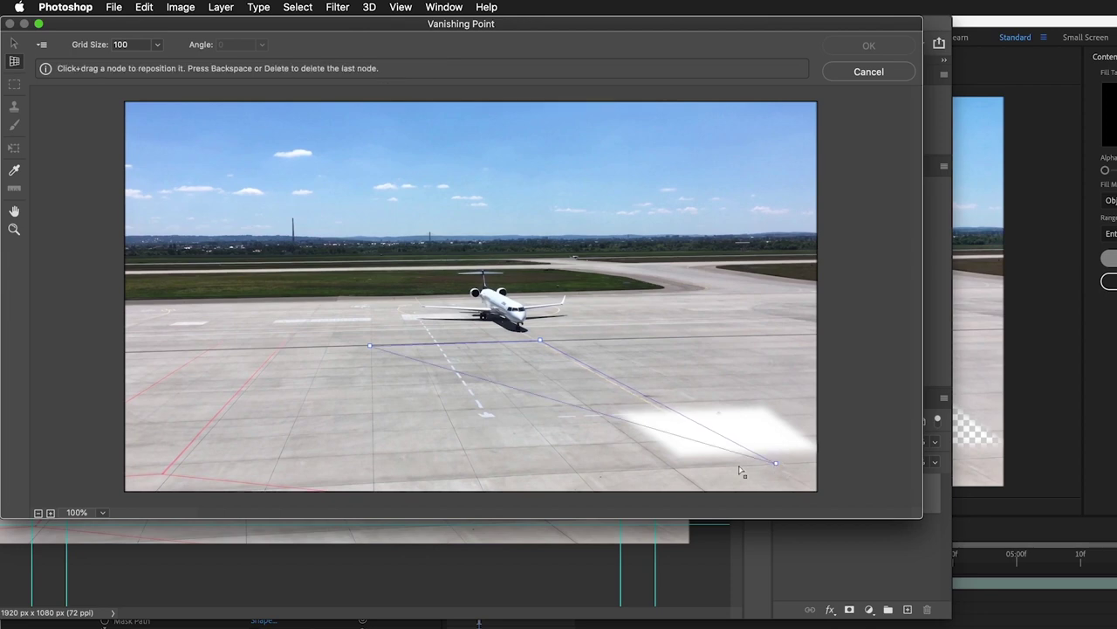
left_click(373, 482)
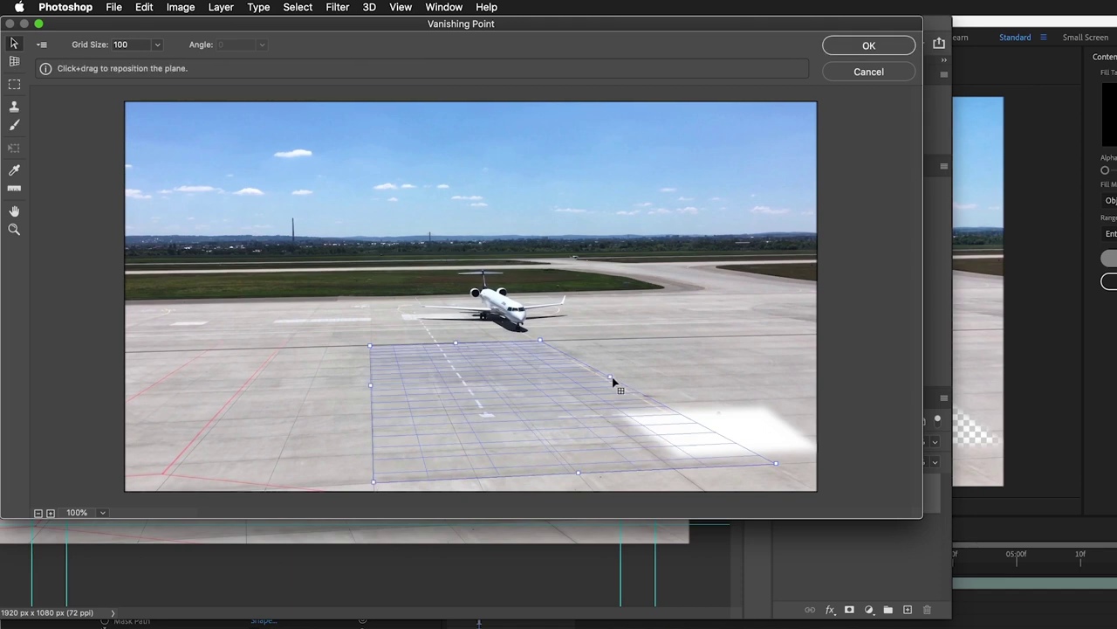
left_click_drag(606, 382, 875, 343)
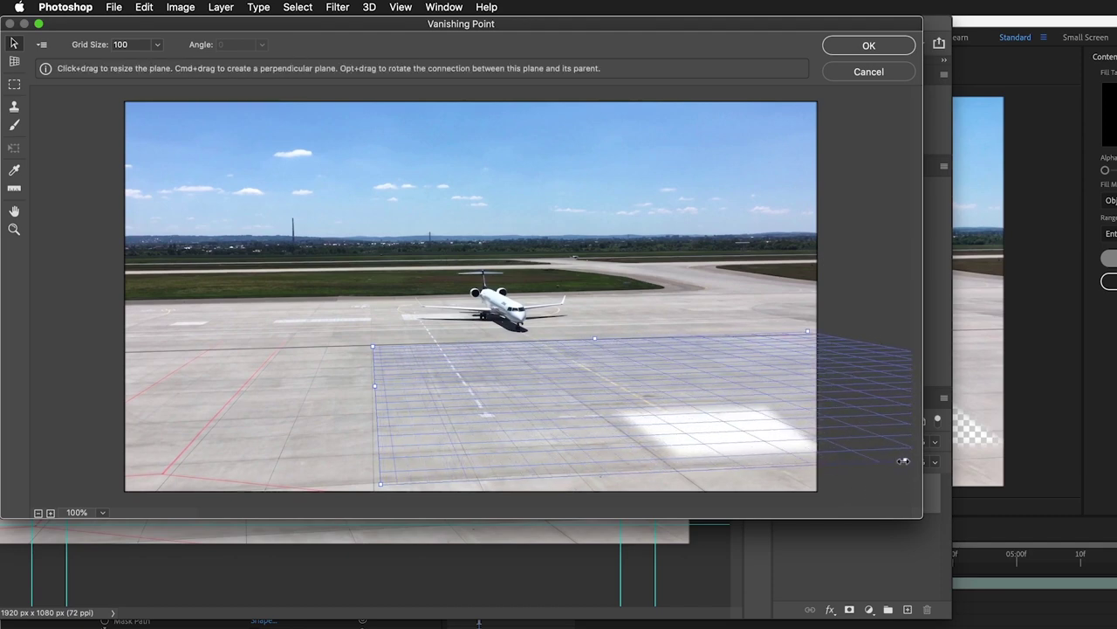
left_click_drag(904, 463, 916, 486)
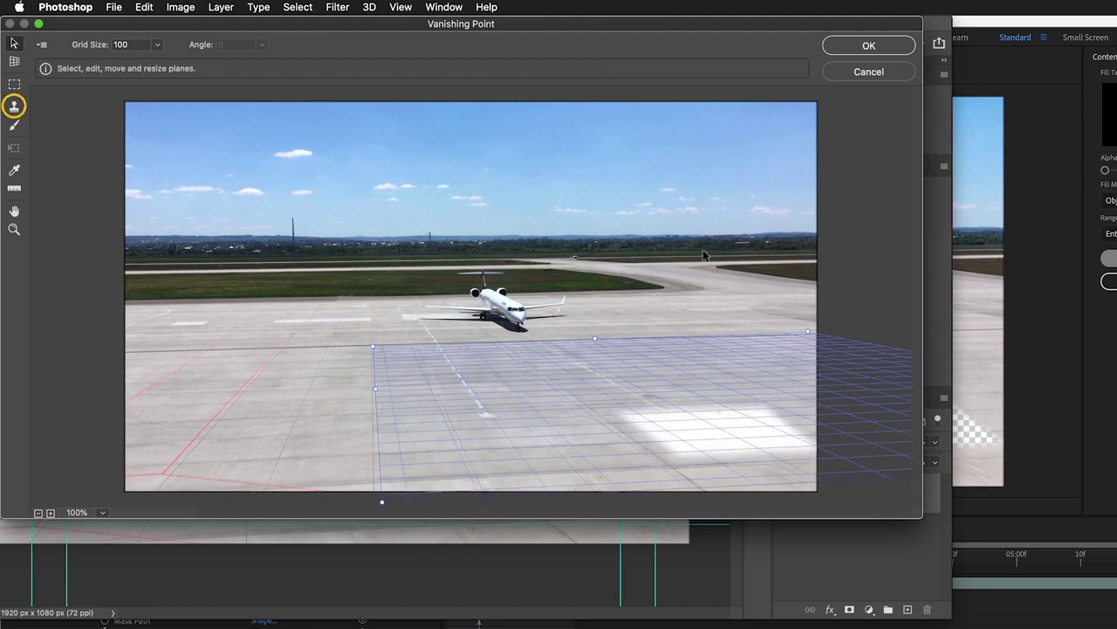
- Clone clean pavement over the white hole with Vanishing Point's Stamp tool and continue the yellow line across the patched area
left_click(14, 106)
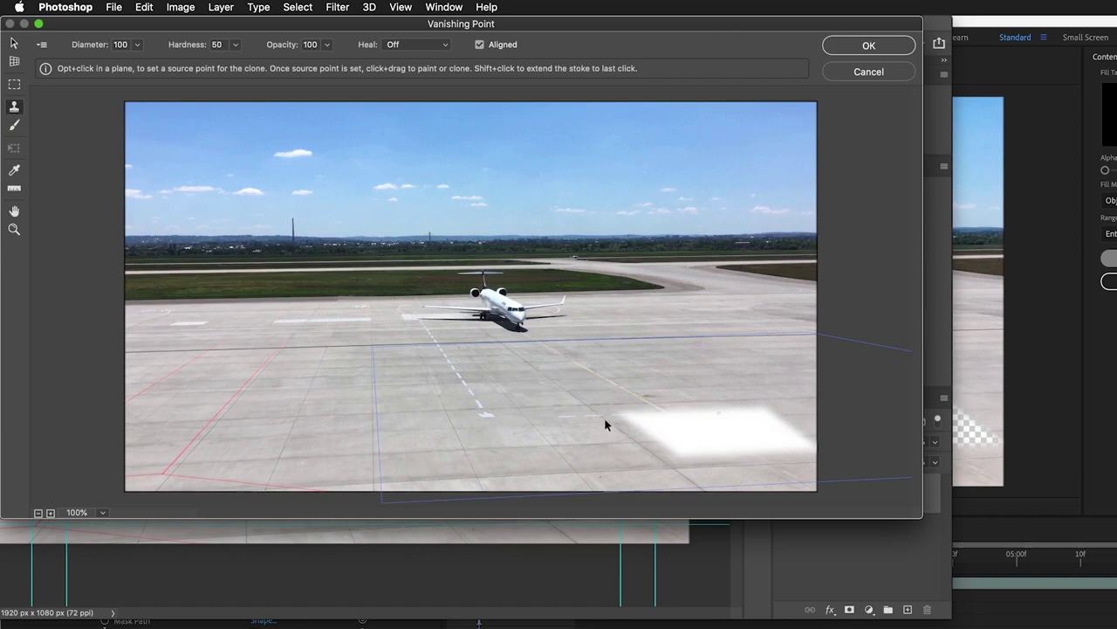
left_click(550, 445, "alt")
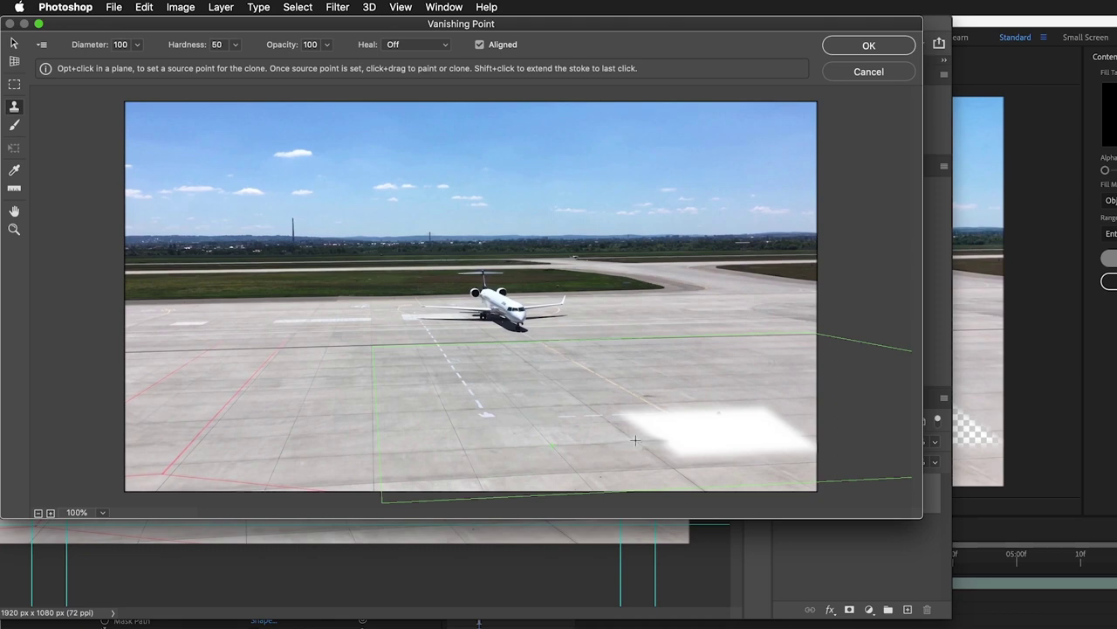
mouse_move(643, 442)
left_mouse_down()
mouse_move(651, 412)
mouse_move(673, 448)
mouse_move(694, 455)
mouse_move(706, 441)
mouse_move(670, 412)
mouse_move(733, 455)
mouse_move(743, 437)
mouse_move(692, 412)
mouse_move(750, 450)
mouse_move(754, 432)
mouse_move(723, 408)
mouse_move(785, 450)
mouse_move(786, 438)
mouse_move(747, 405)
mouse_move(757, 399)
mouse_move(807, 431)
left_mouse_up()
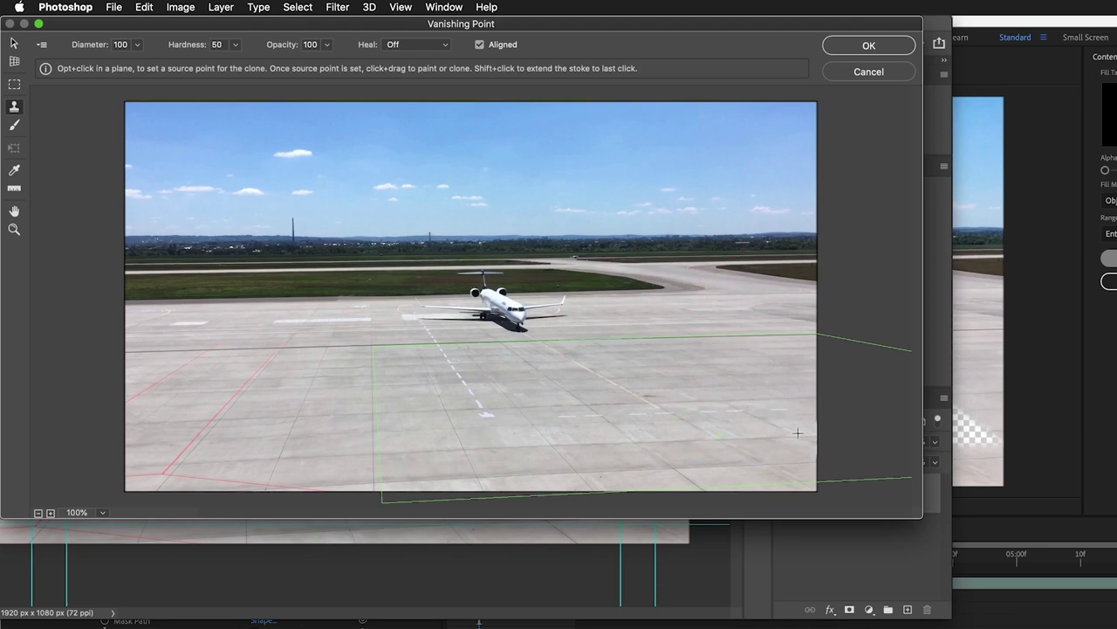
key("alt")
left_click(614, 383, "alt")
left_click_drag(669, 415, 687, 429)
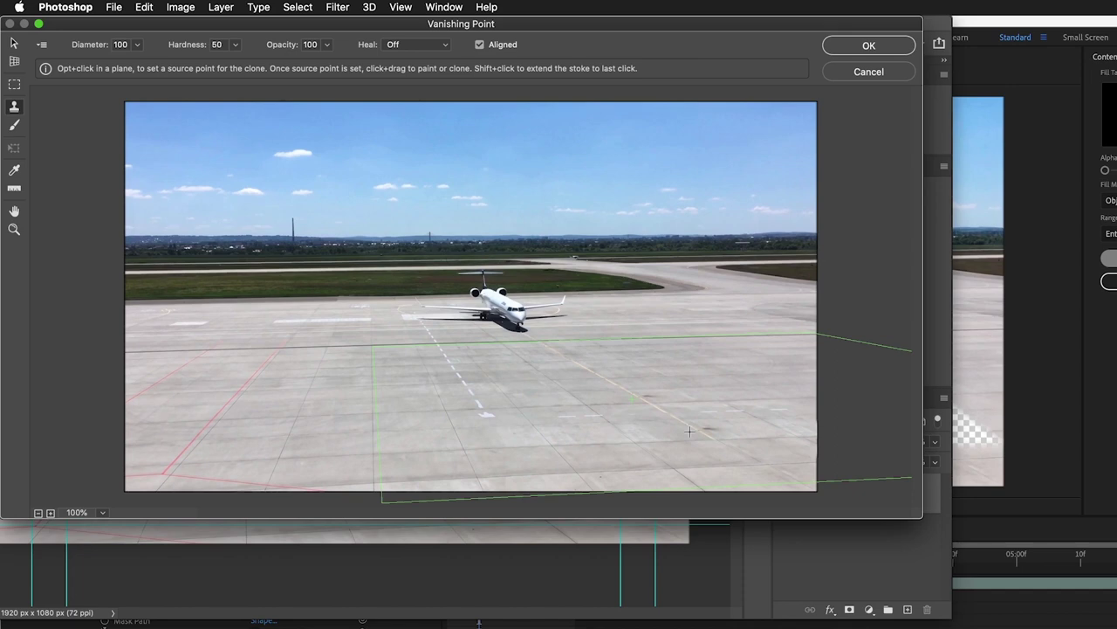
- Apply the Vanishing Point edit, then save and close the reference image to return to After Effects
left_click(868, 45)
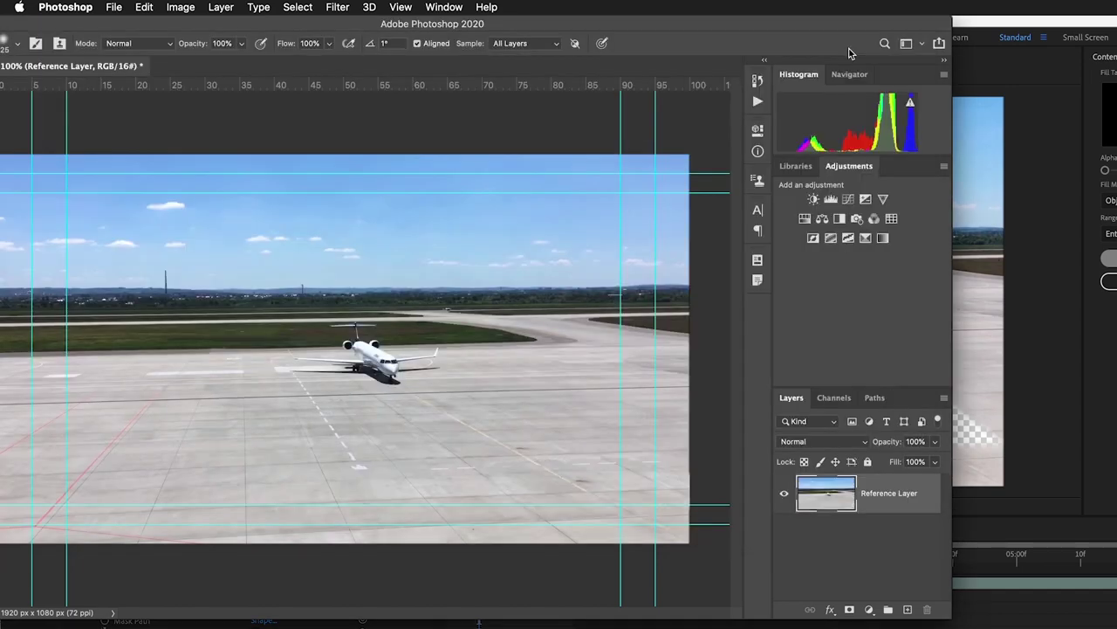
key("super+w")
left_click(812, 268)
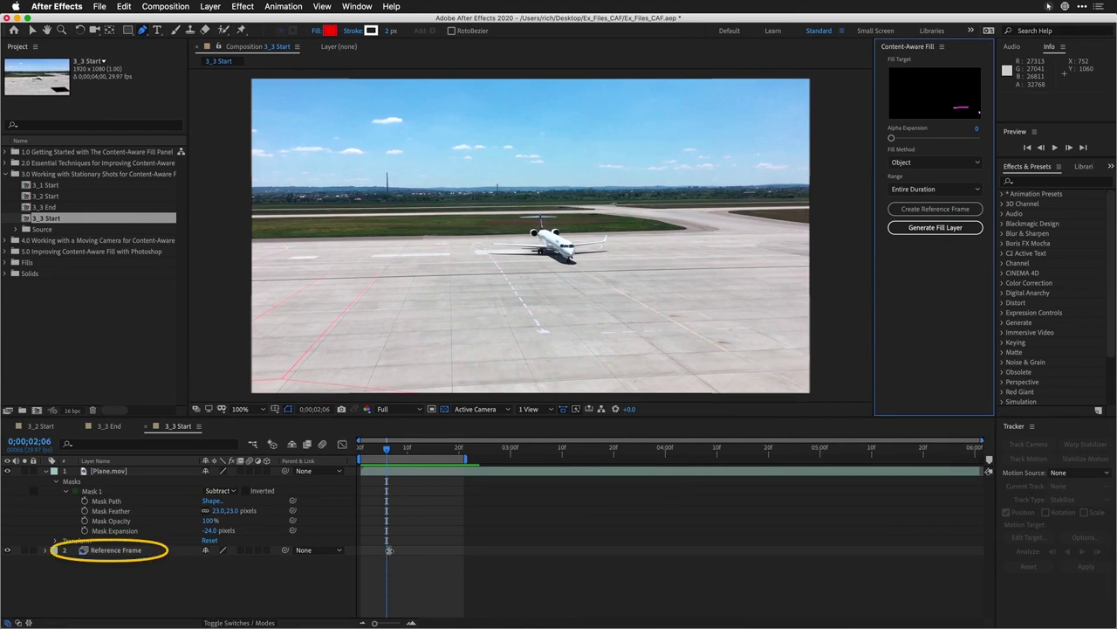
- Move the Reference Frame layer so that its in point is at 0;00;02;01
left_click(389, 550)
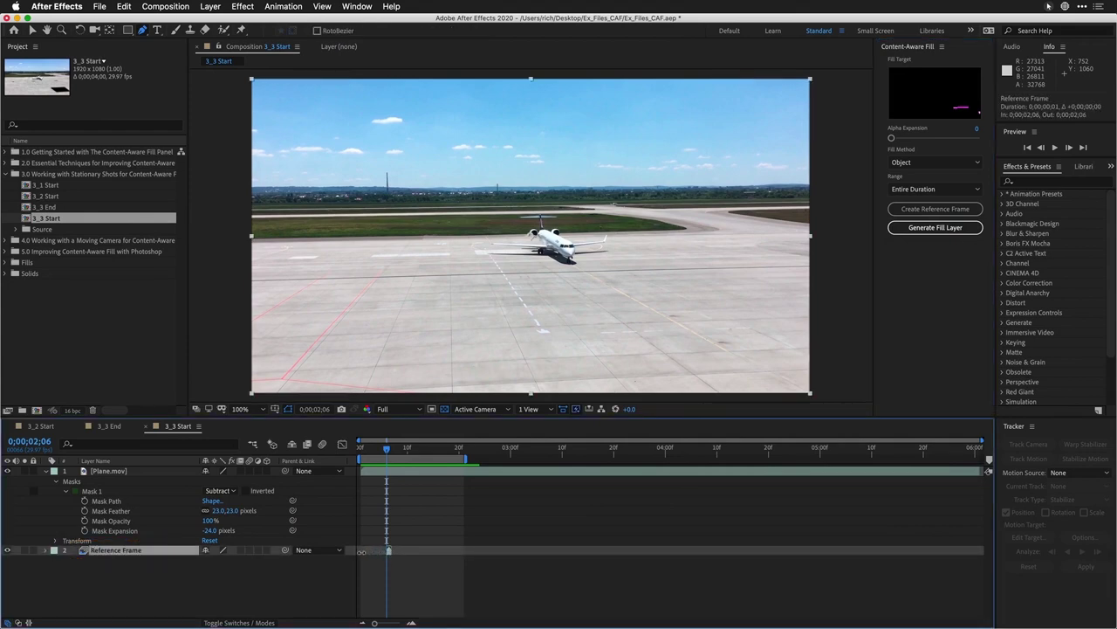
left_click_drag(389, 452, 360, 452)
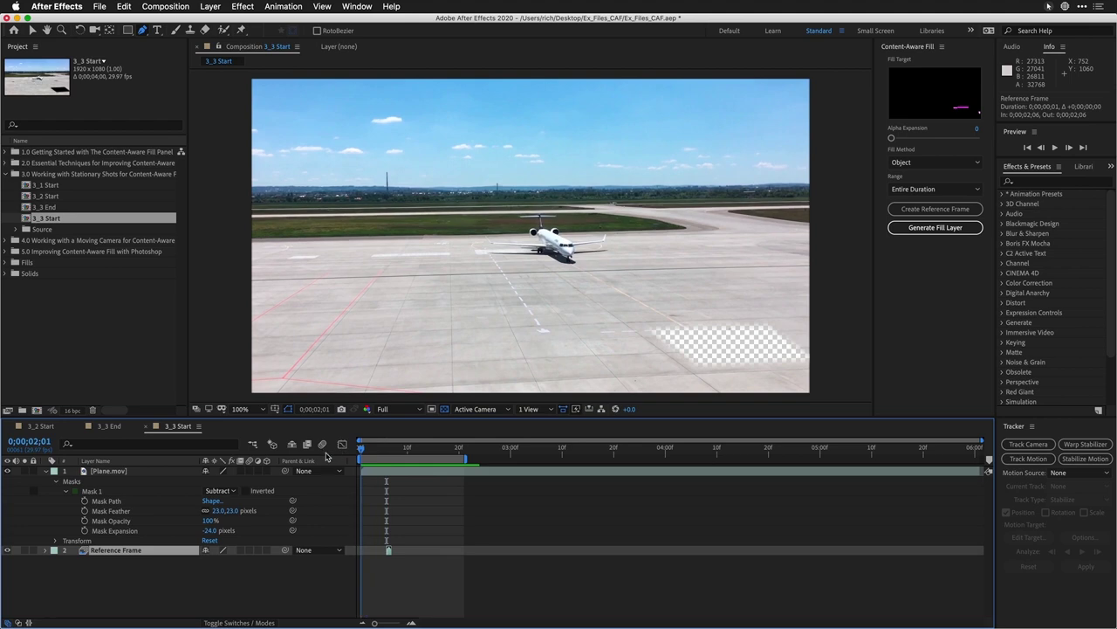
key("bracketleft")
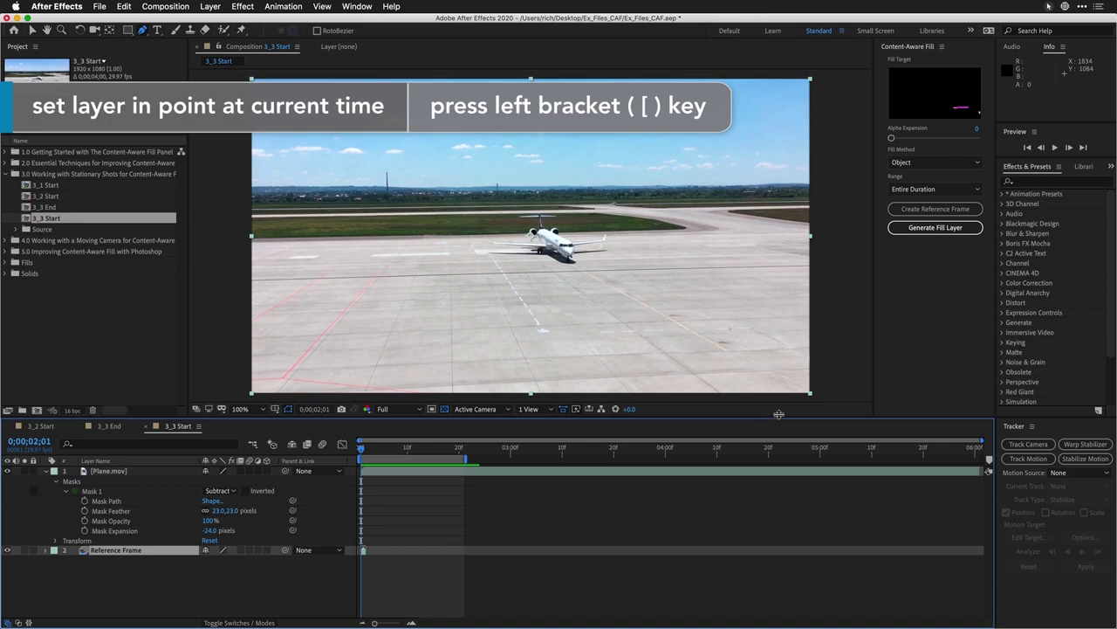
- Generate the fill layer from the reference frame and preview it within the current work area
left_click(938, 227)
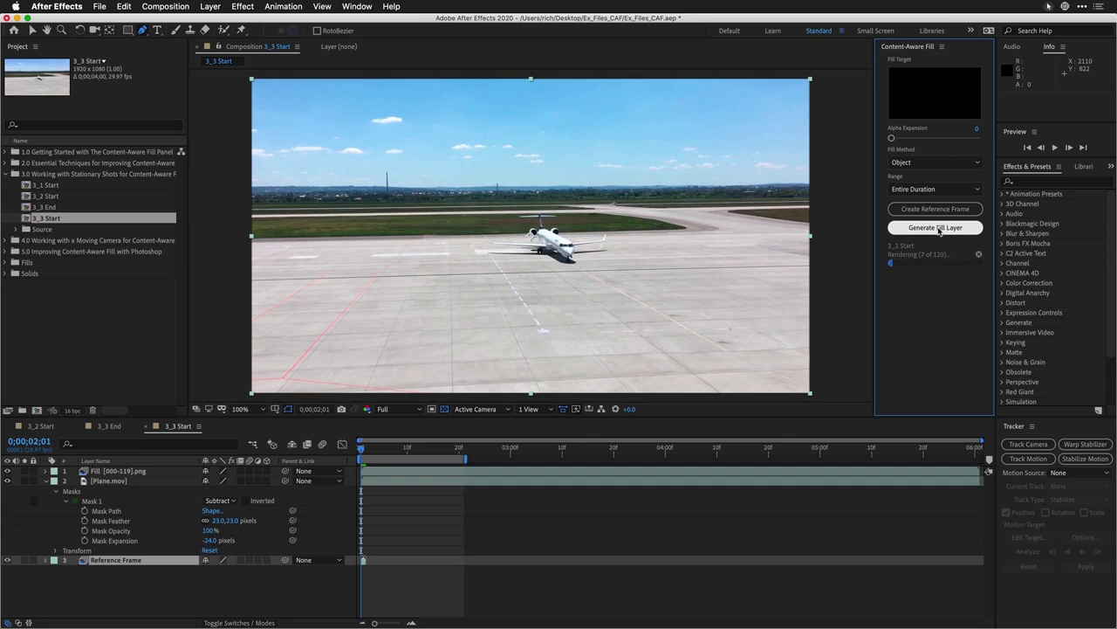
key("space")
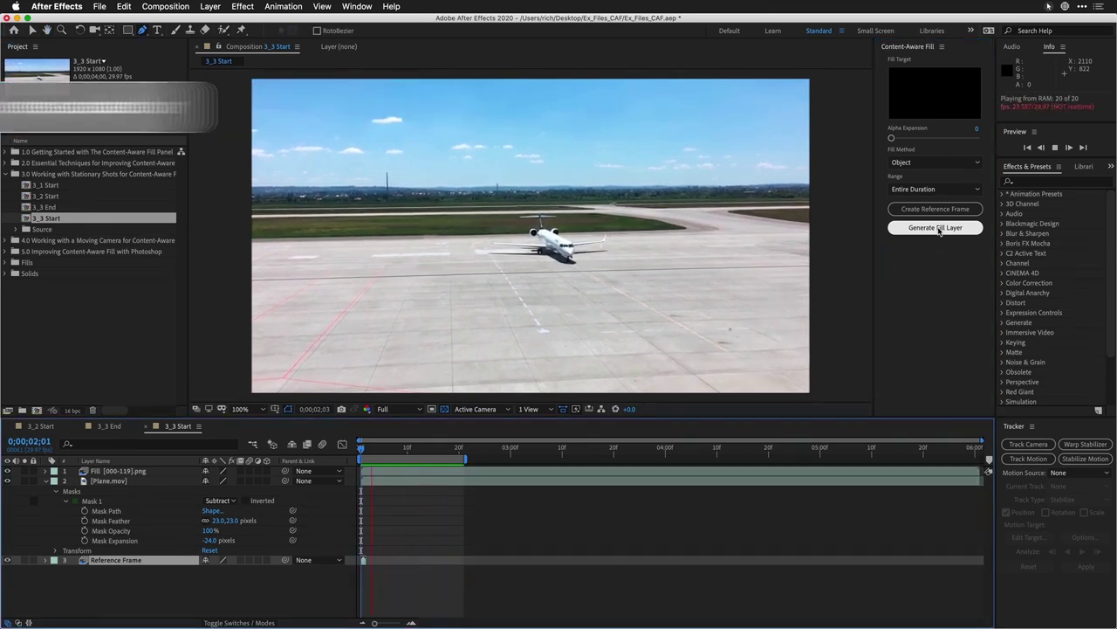
key("space")
- Extend the work area from 0;00;02;01 to the end of the composition and preview the filled shot
left_click_drag(459, 457, 706, 457)
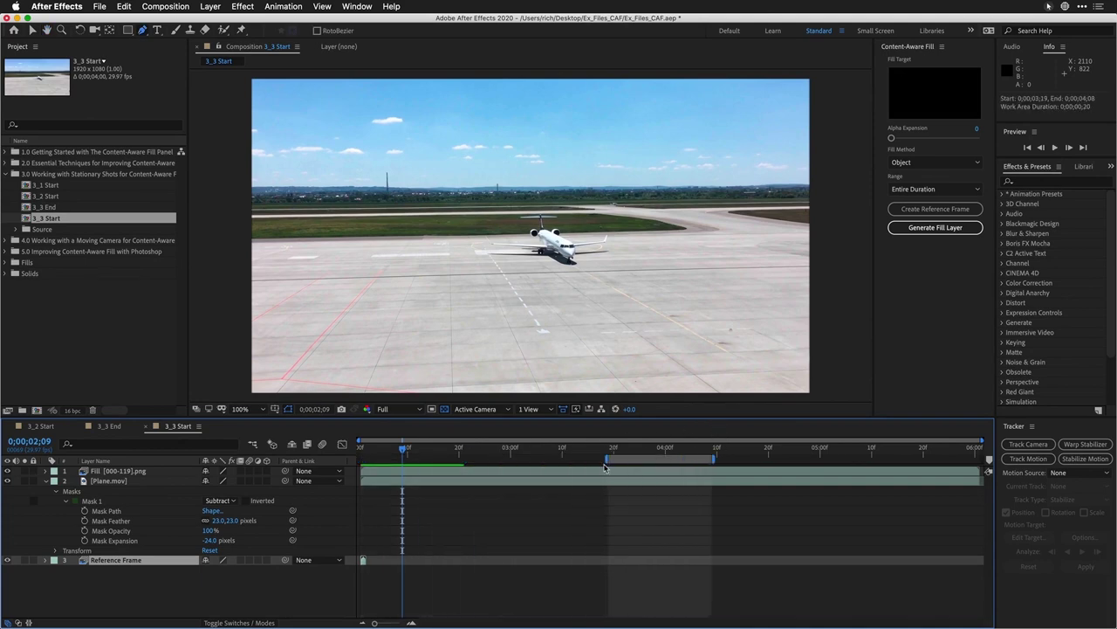
left_click_drag(601, 459, 360, 459)
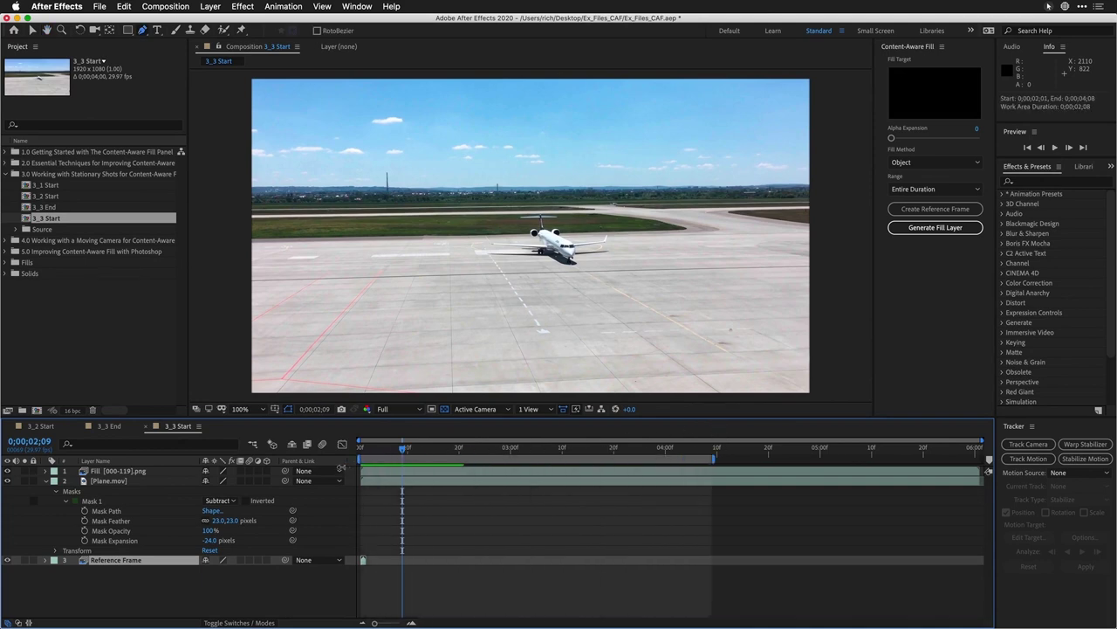
left_click_drag(713, 458, 980, 458)
key("space")
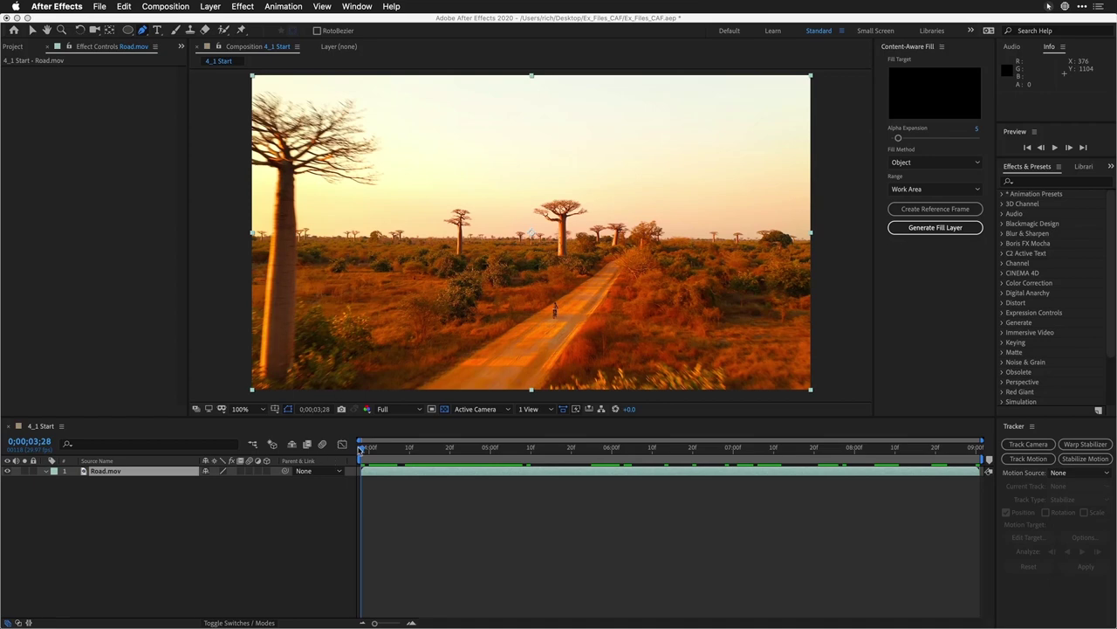
- Preview the 4_1 Start composition from its beginning and place a composition marker at 0;00;07;04
left_click(359, 449)
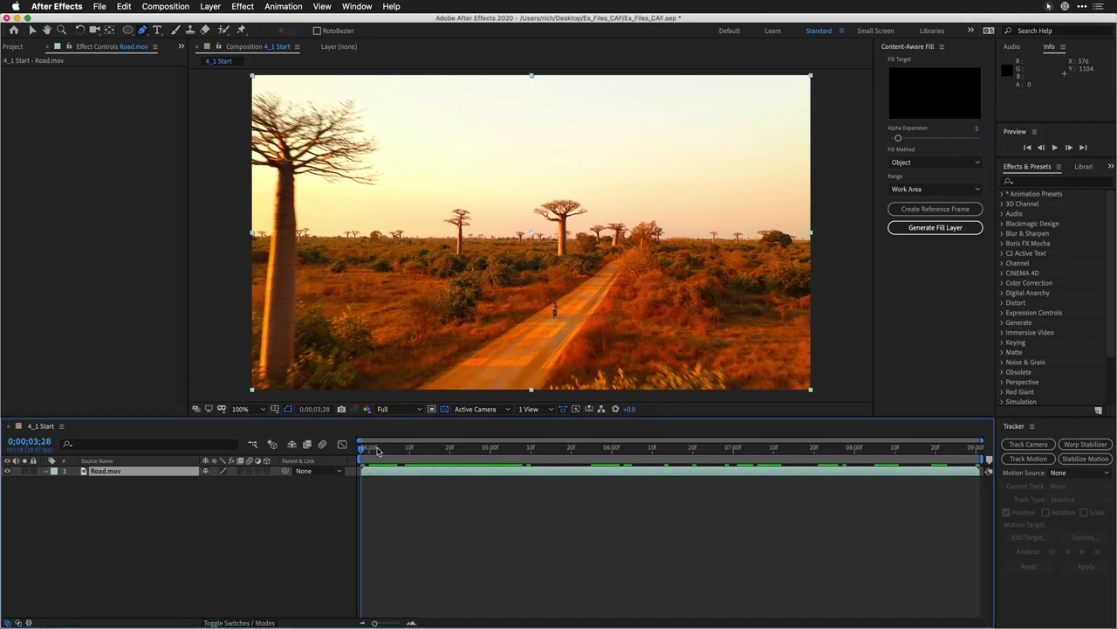
left_click_drag(399, 452, 246, 473)
key("space")
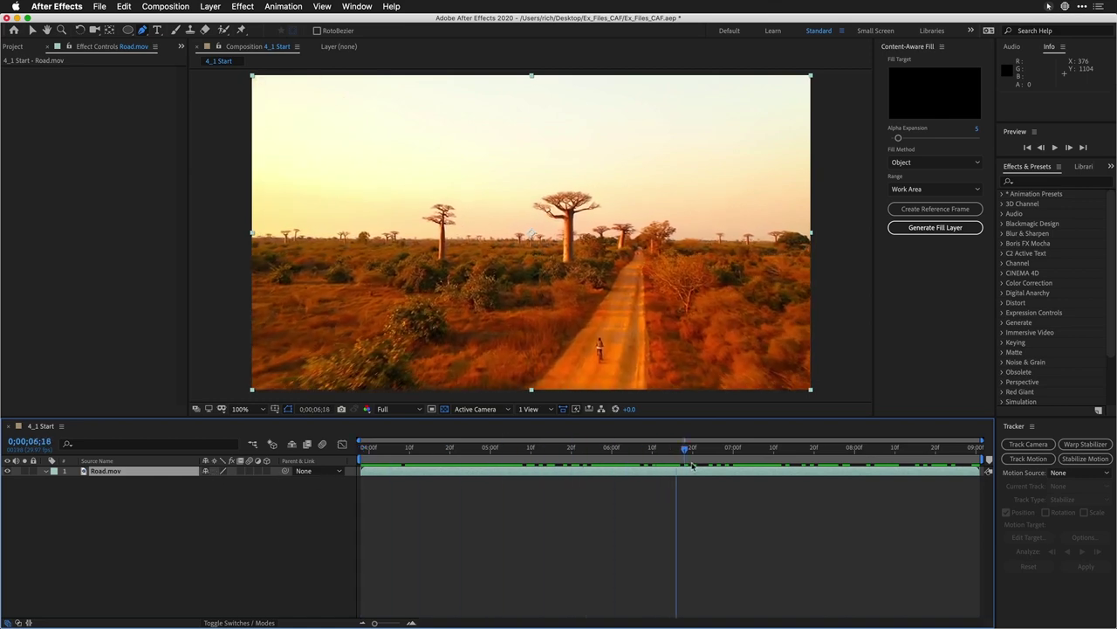
left_click_drag(989, 460, 746, 463)
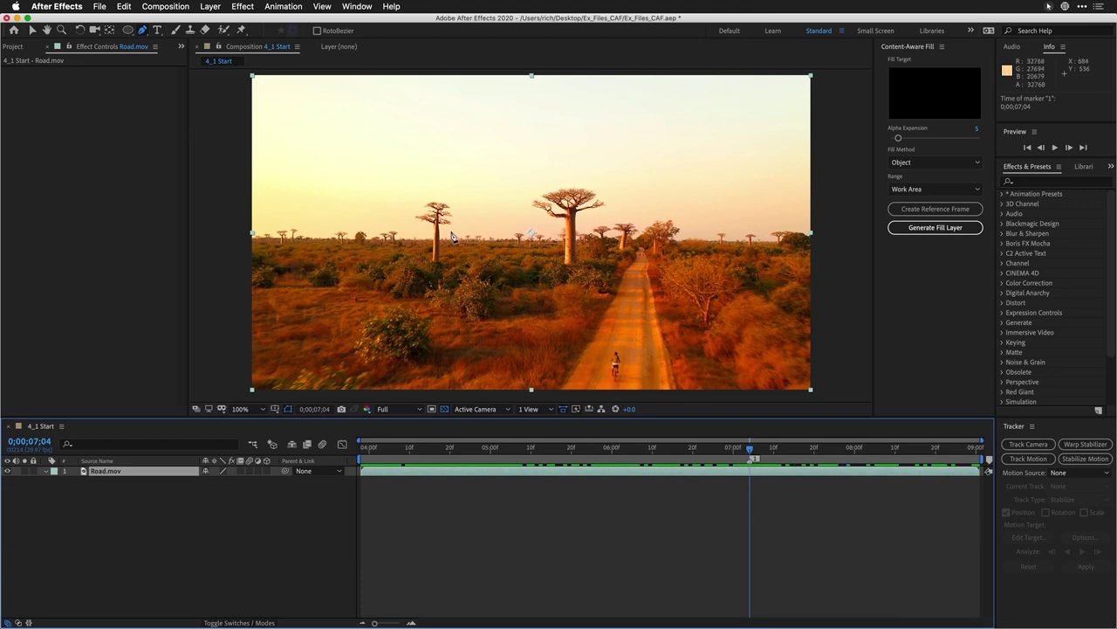
- Draw a closed RotoBezier mask loosely around the cyclist on the Road.mov layer at 0;00;07;04
key("period")
key("period")
key("period")
key("period")
key("period")
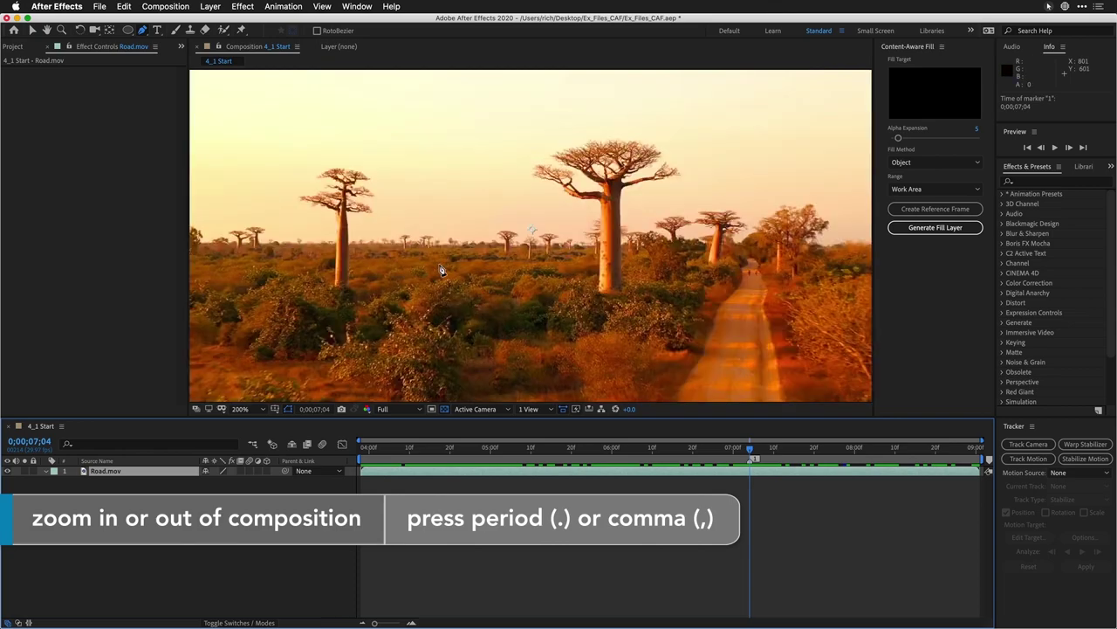
key("space")
left_click_drag(658, 227, 476, 99)
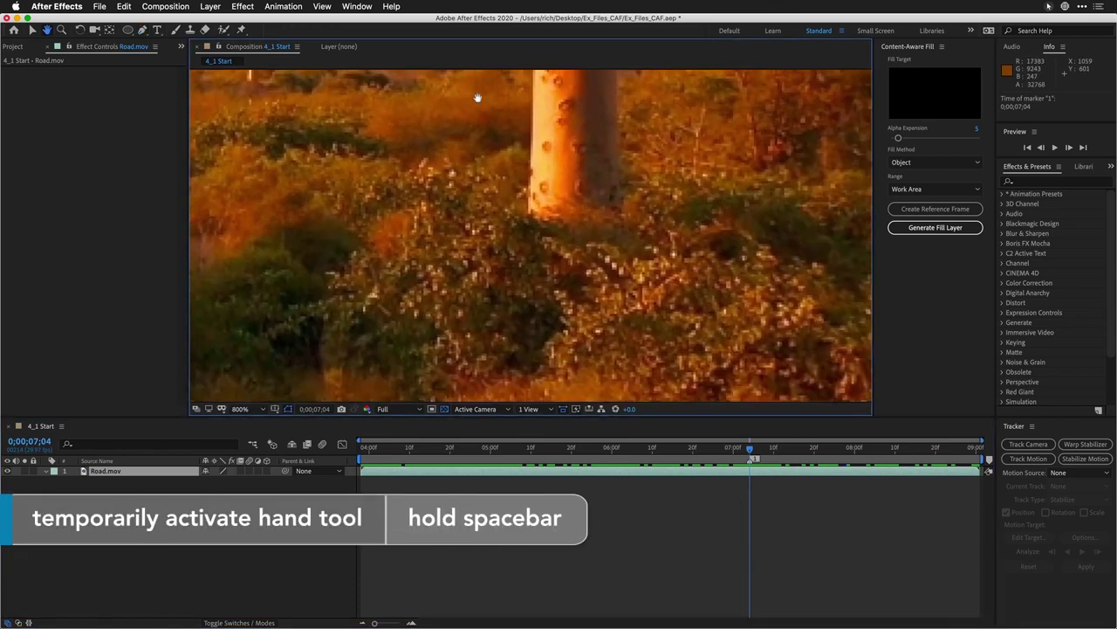
left_click_drag(489, 288, 297, 99)
left_click_drag(498, 251, 502, 192)
left_click_drag(527, 322, 562, 105)
key("g")
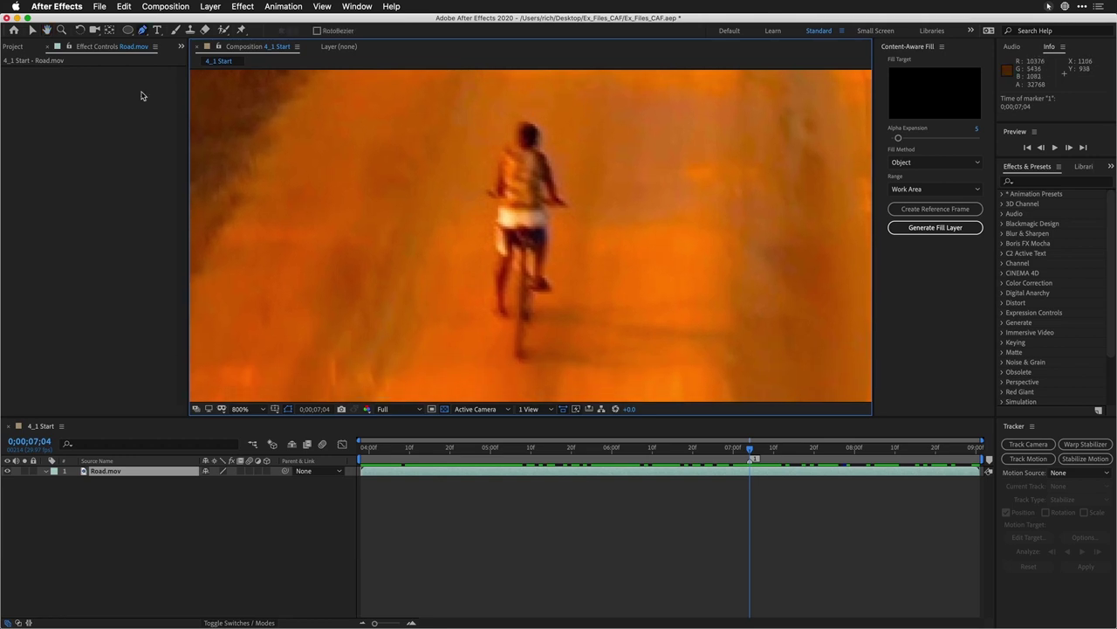
left_click(142, 31)
left_click(332, 30)
left_click(525, 103)
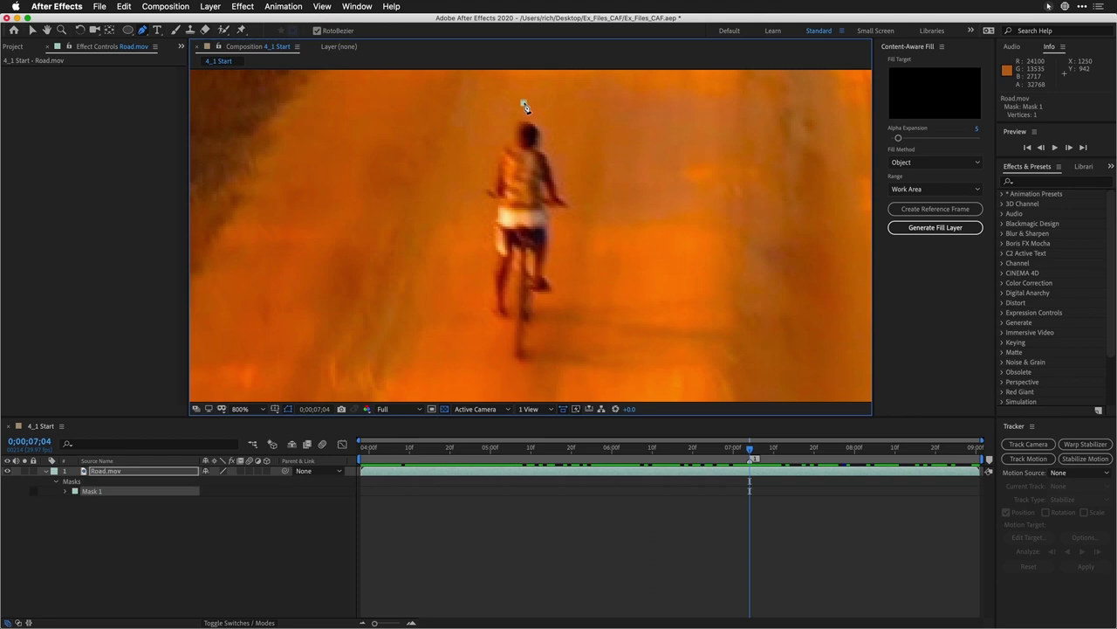
left_click(551, 121)
left_click(561, 155)
left_click(572, 198)
left_click(572, 217)
left_click(559, 224)
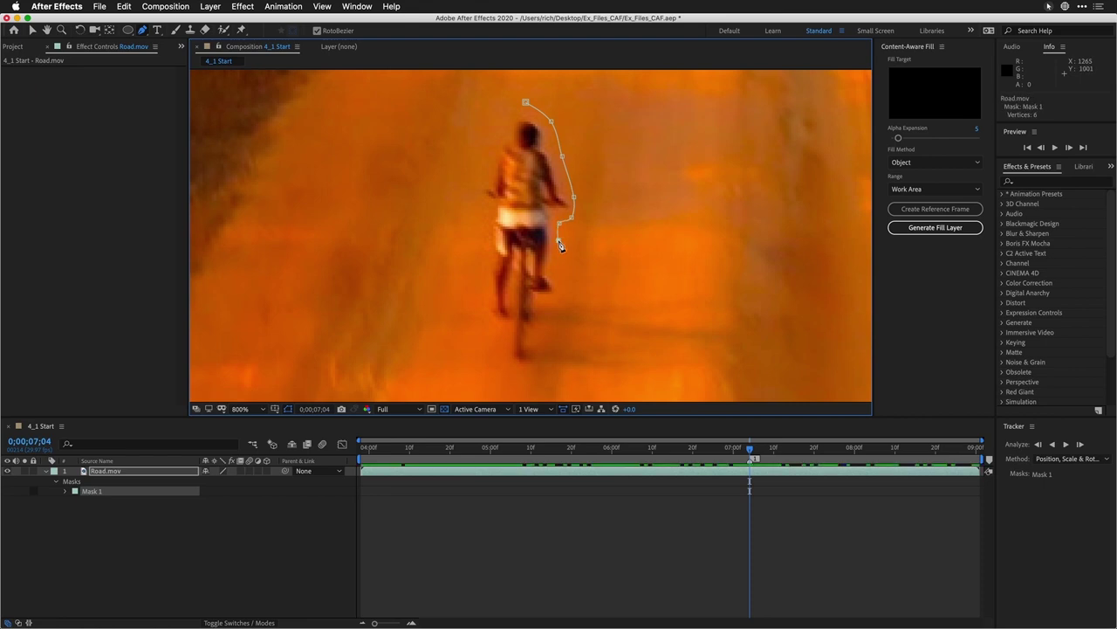
left_click(559, 244)
left_click(560, 274)
left_click(557, 306)
left_click(539, 329)
left_click(533, 372)
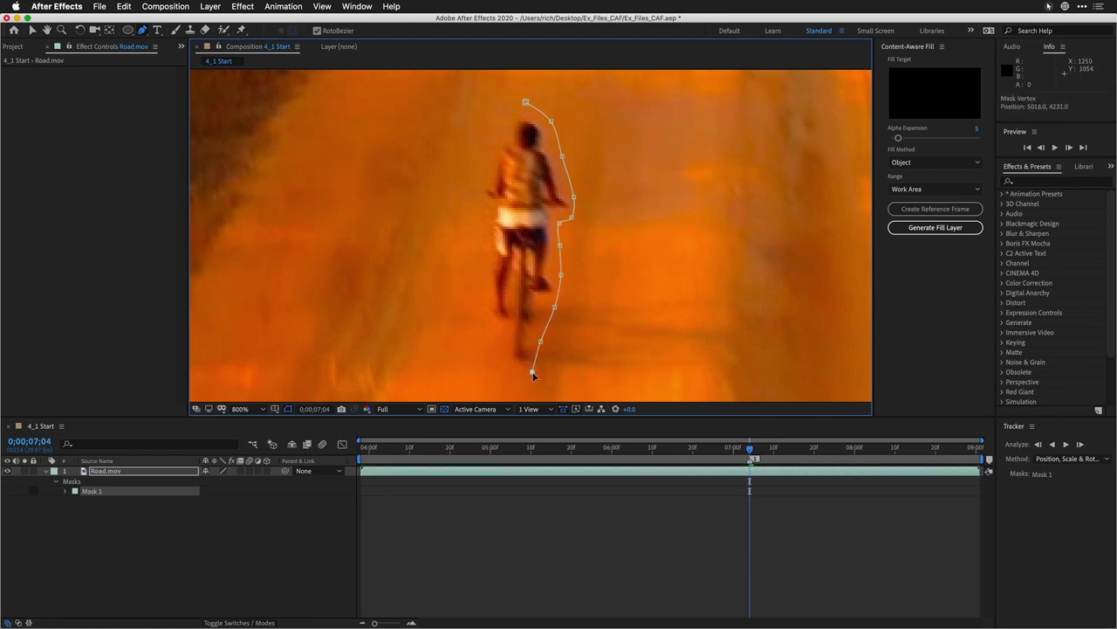
left_click(512, 370)
left_click(493, 351)
left_click(488, 336)
left_click(477, 295)
left_click(478, 253)
left_click(485, 212)
left_click(473, 181)
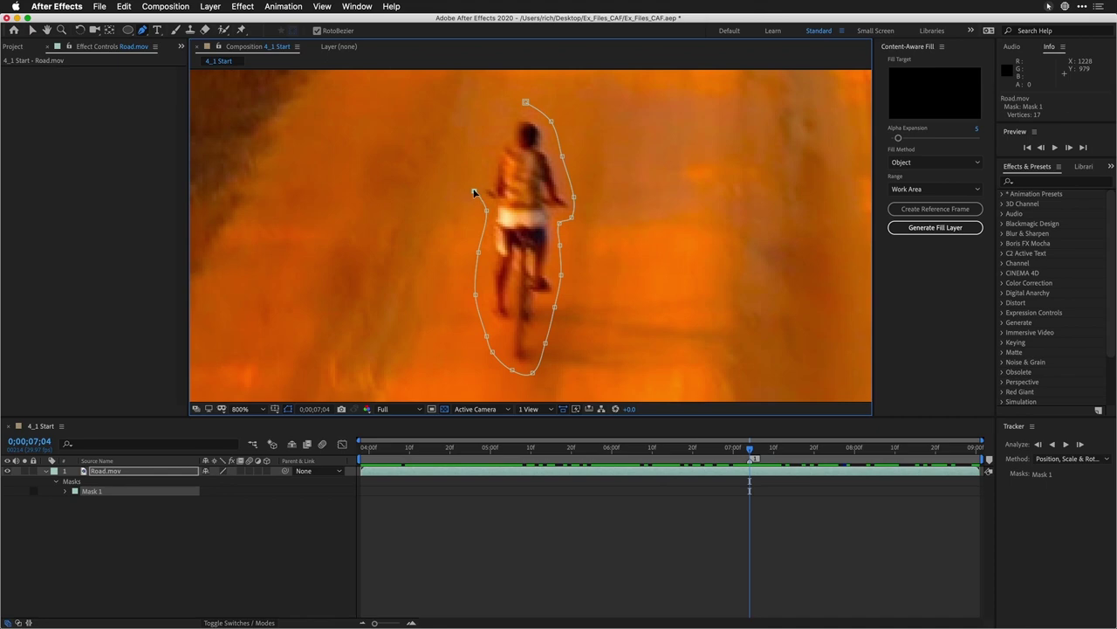
left_click(481, 135)
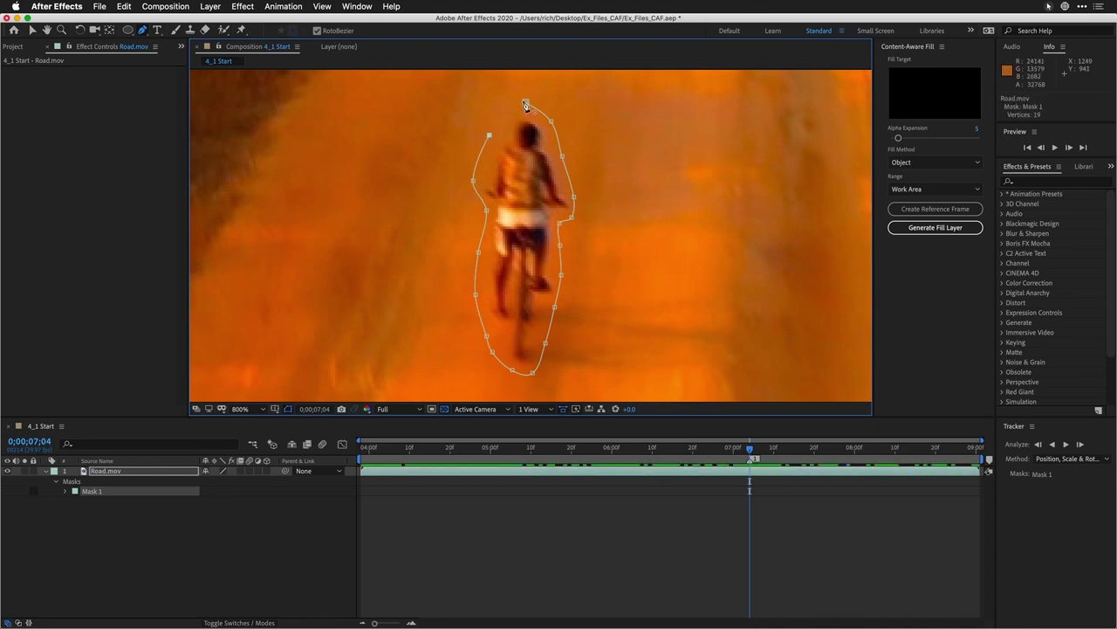
left_click(526, 103)
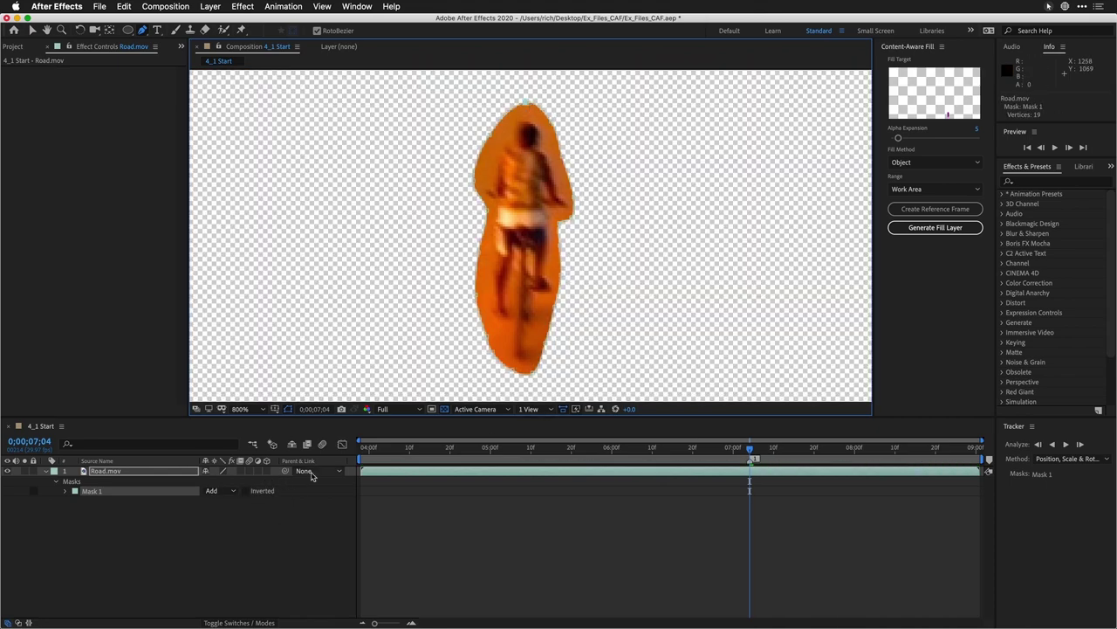
- Set the cyclist mask's mode to None
left_click(218, 495)
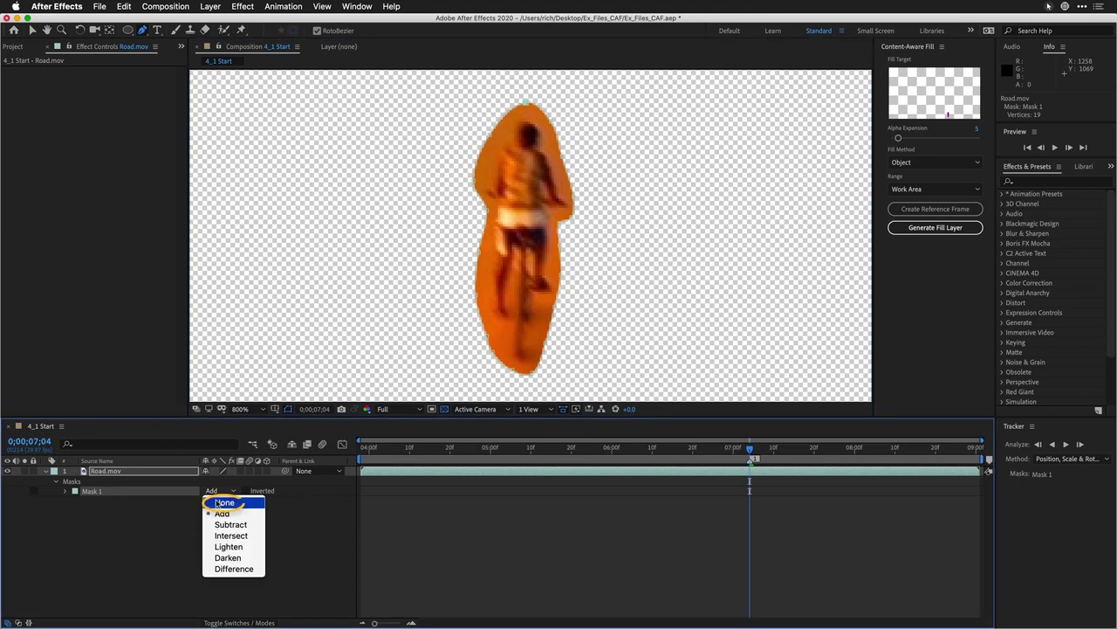
left_click(216, 498)
mouse_move(751, 448)
left_mouse_down()
mouse_move(583, 448)
mouse_move(976, 448)
mouse_move(753, 455)
left_mouse_up()
- Track the cyclist mask backward from 0;00;07;04 to 0;00;05;25 using the Position, Scale, Rotation & Skew method
key("comma")
key("comma")
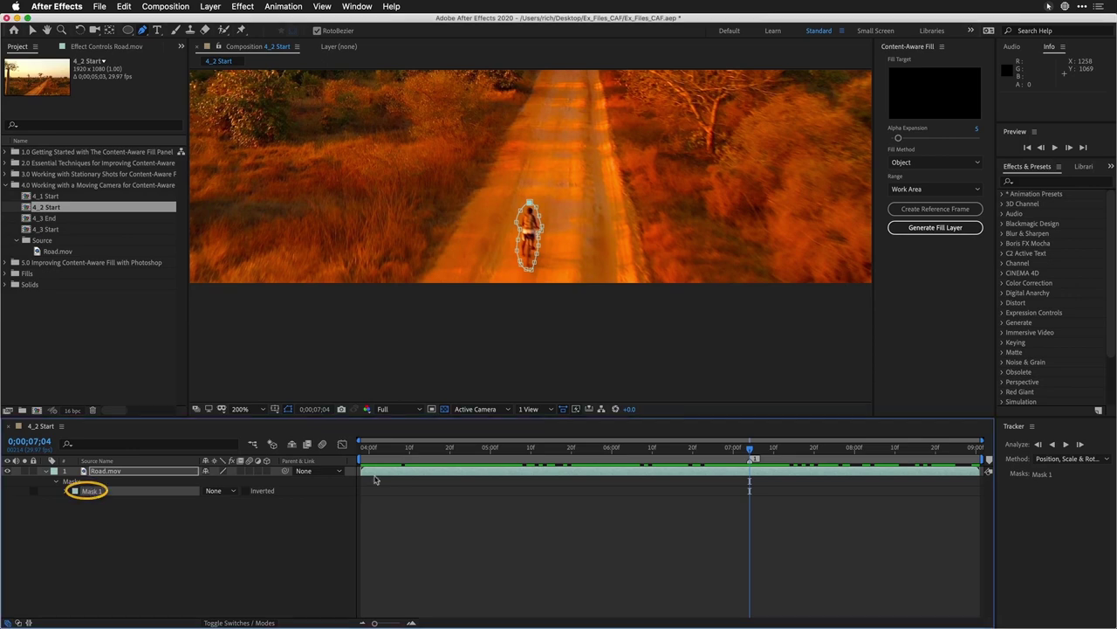
left_click(1070, 458)
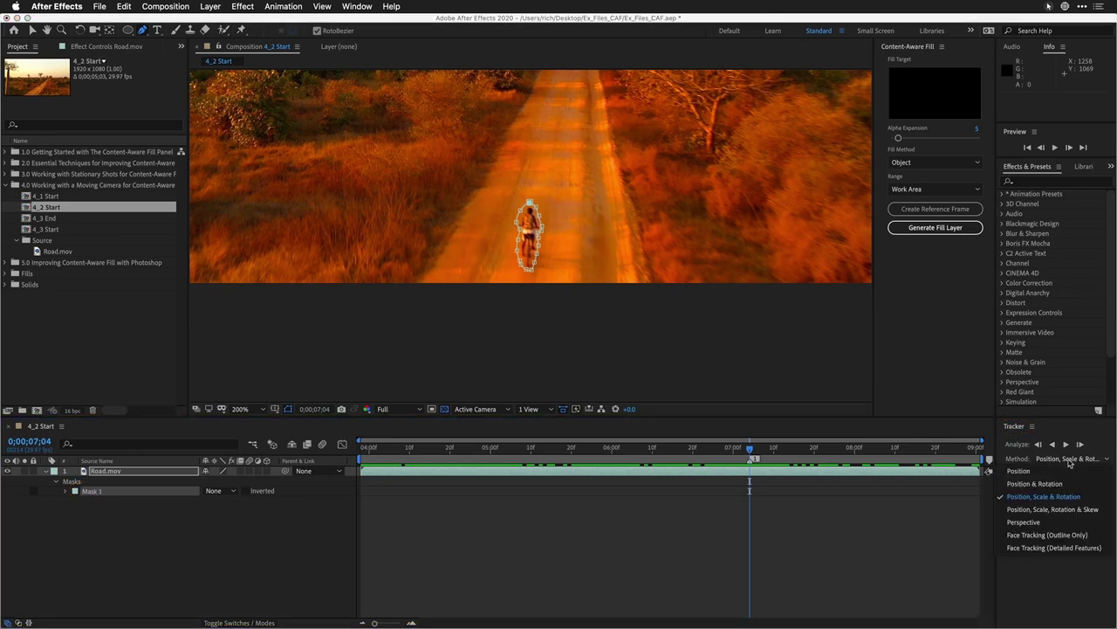
left_click(1073, 509)
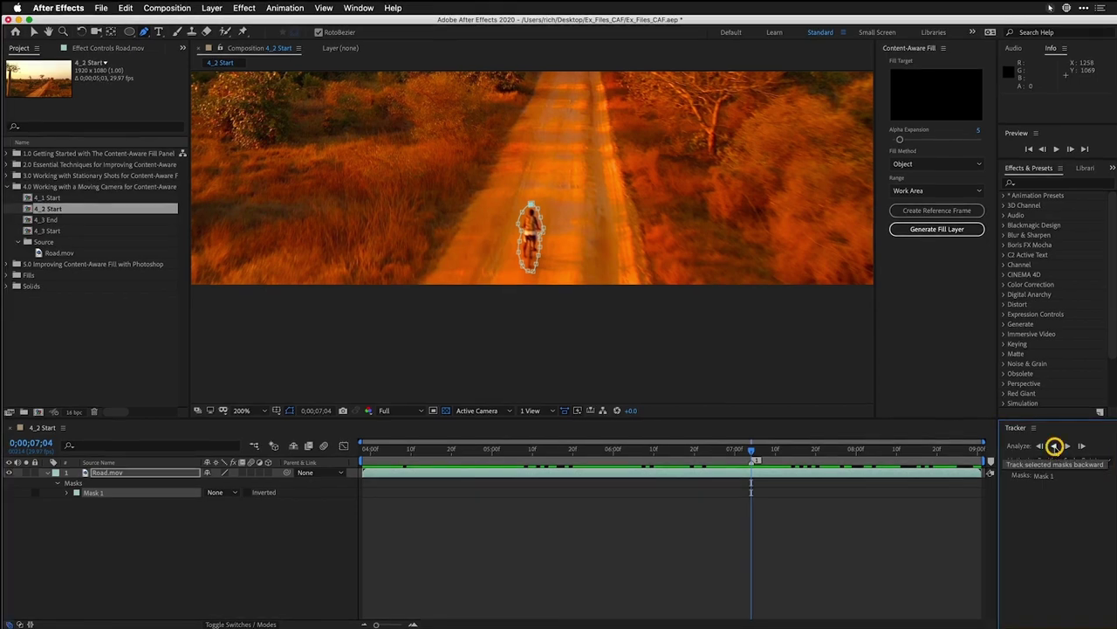
left_click(1055, 446)
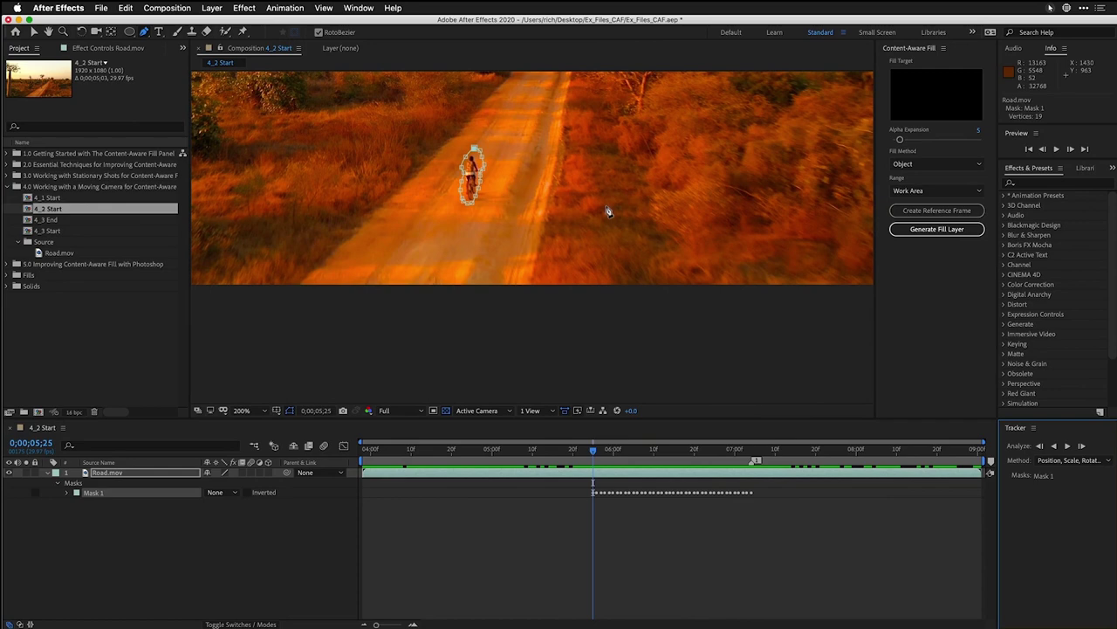
- Refit the mask's upper points around the cyclist's head at 0;00;05;25 and delete the Mask Path keyframes just after that frame
left_click(473, 150, "shift")
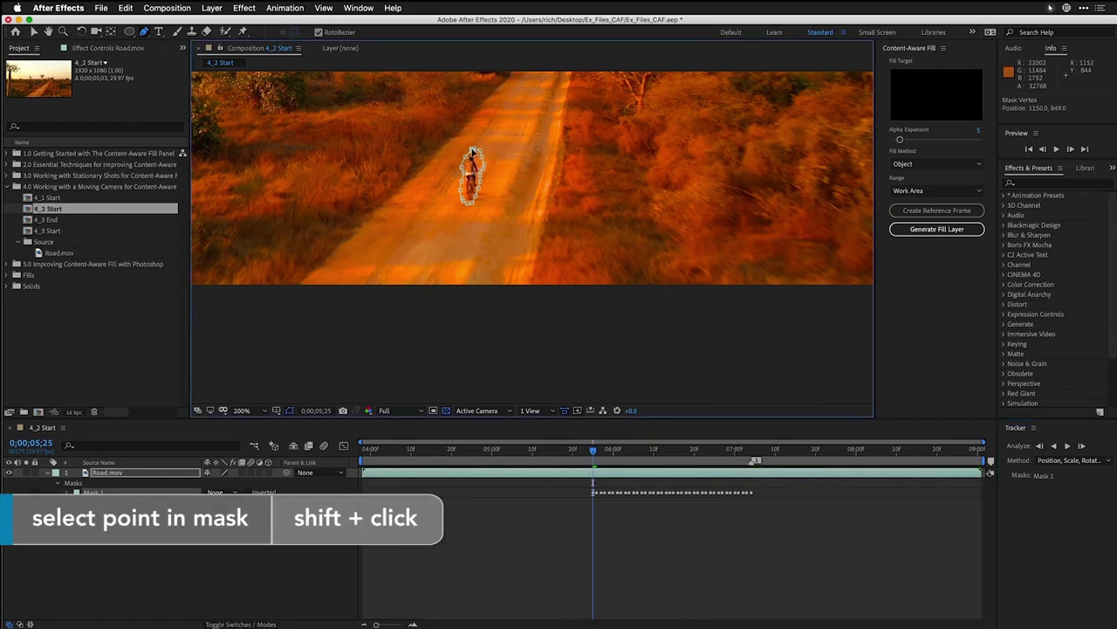
left_click_drag(471, 152, 480, 160)
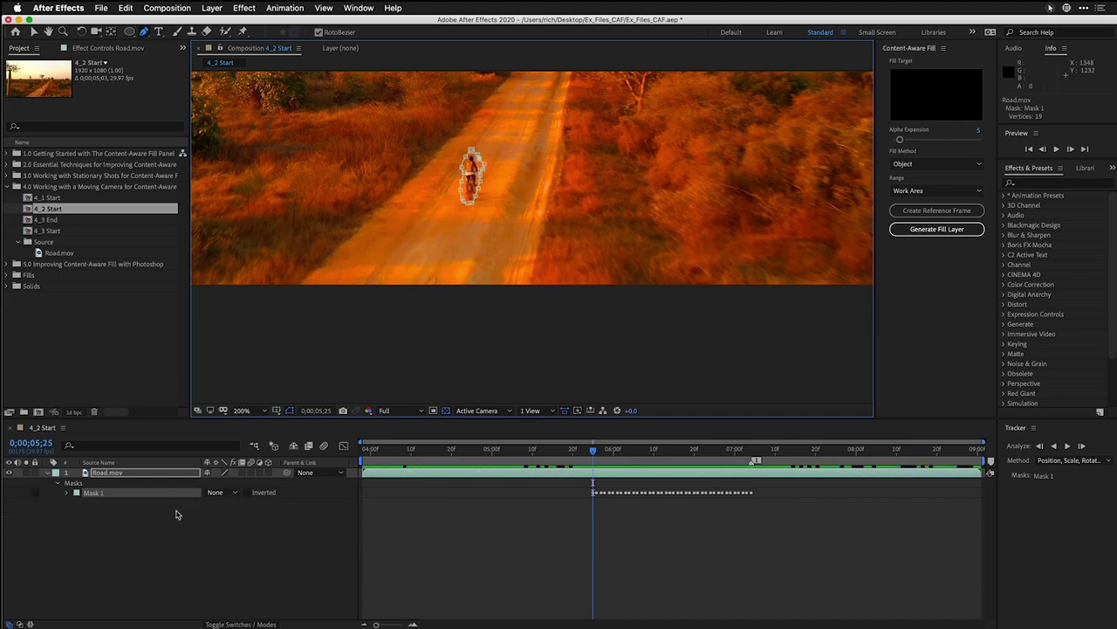
left_click(72, 493)
left_click_drag(597, 495, 621, 515)
key("Delete")
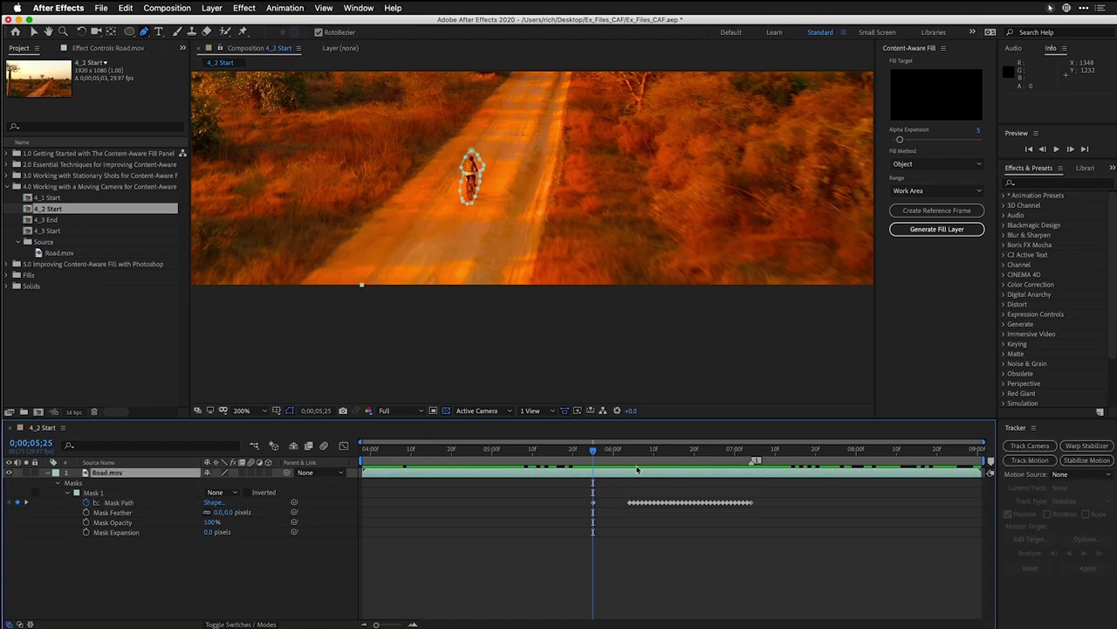
- Scrub the corrected section, then track the mask backward from 0;00;05;25 to 0;00;05;09
left_click_drag(638, 463, 594, 466)
left_click(118, 503)
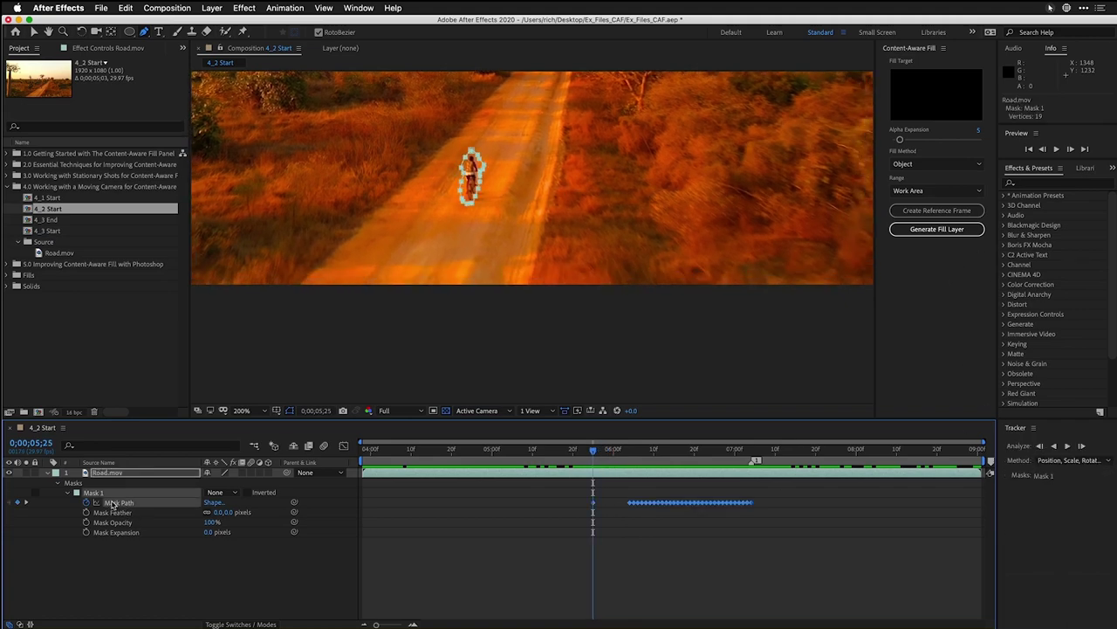
left_click(1053, 447)
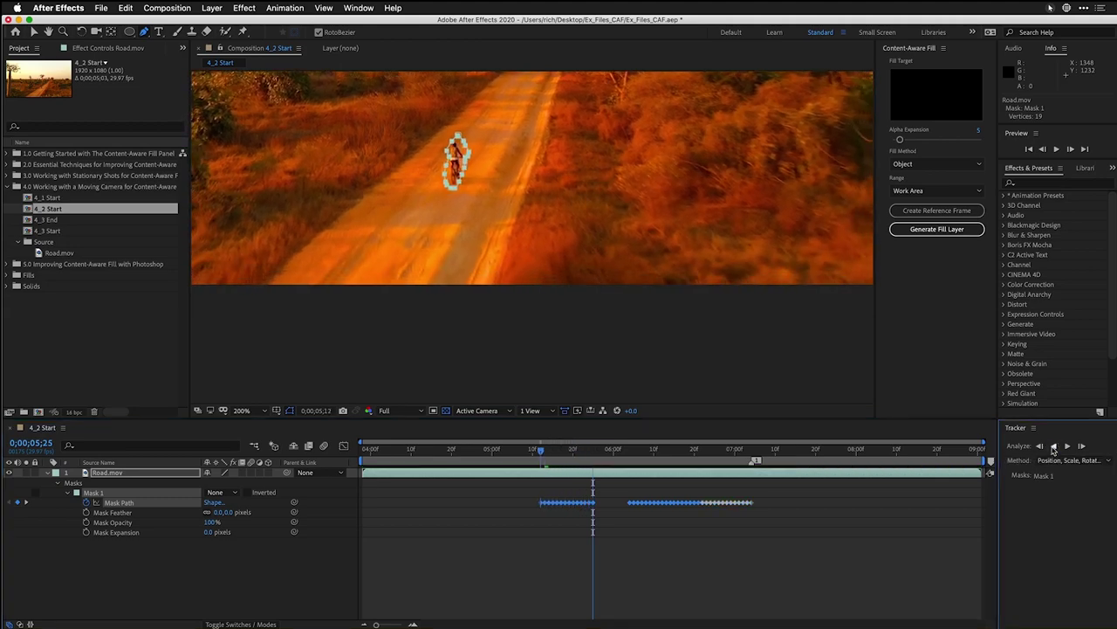
- Adjust the mask's top point above the cyclist's head at 0;00;05;09 and delete the Mask Path keyframes just after it
left_click(454, 137)
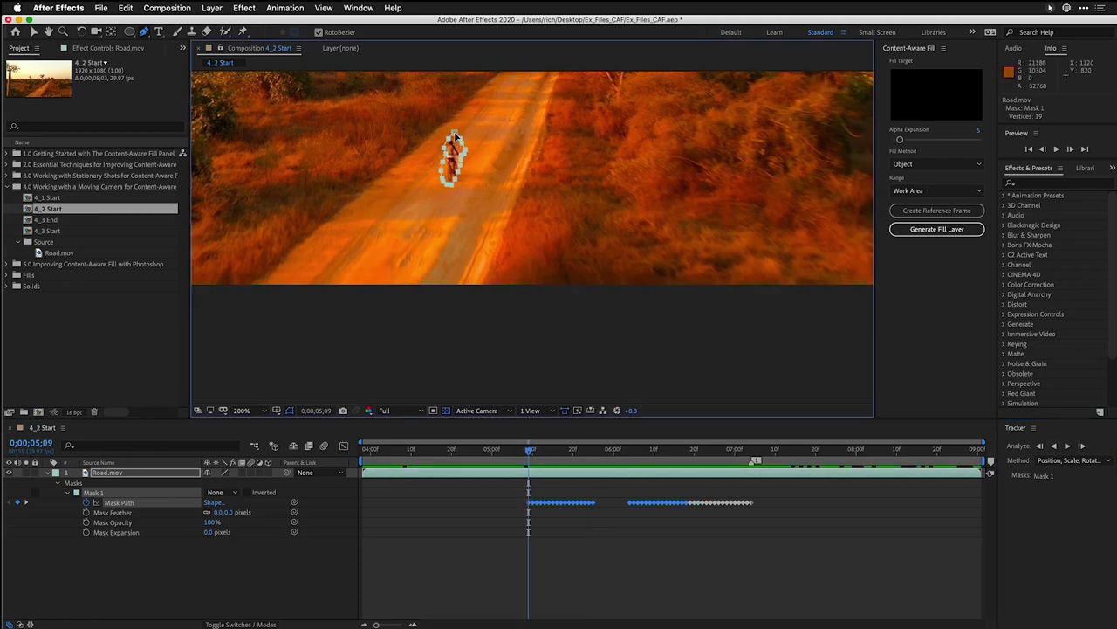
left_click(455, 137)
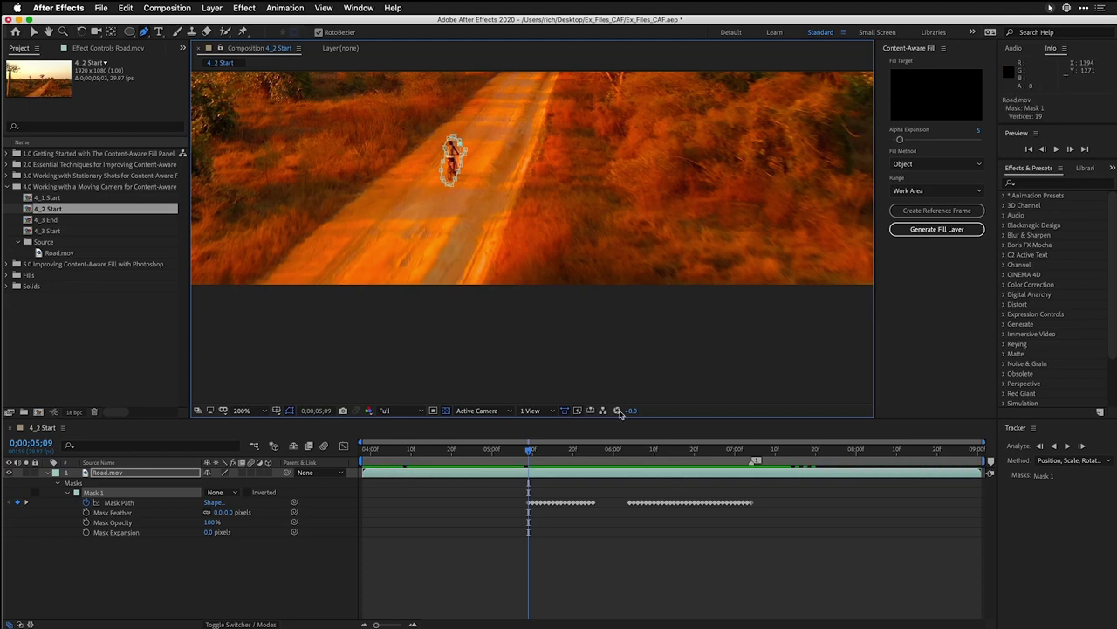
left_click_drag(530, 494, 550, 521)
key("Delete")
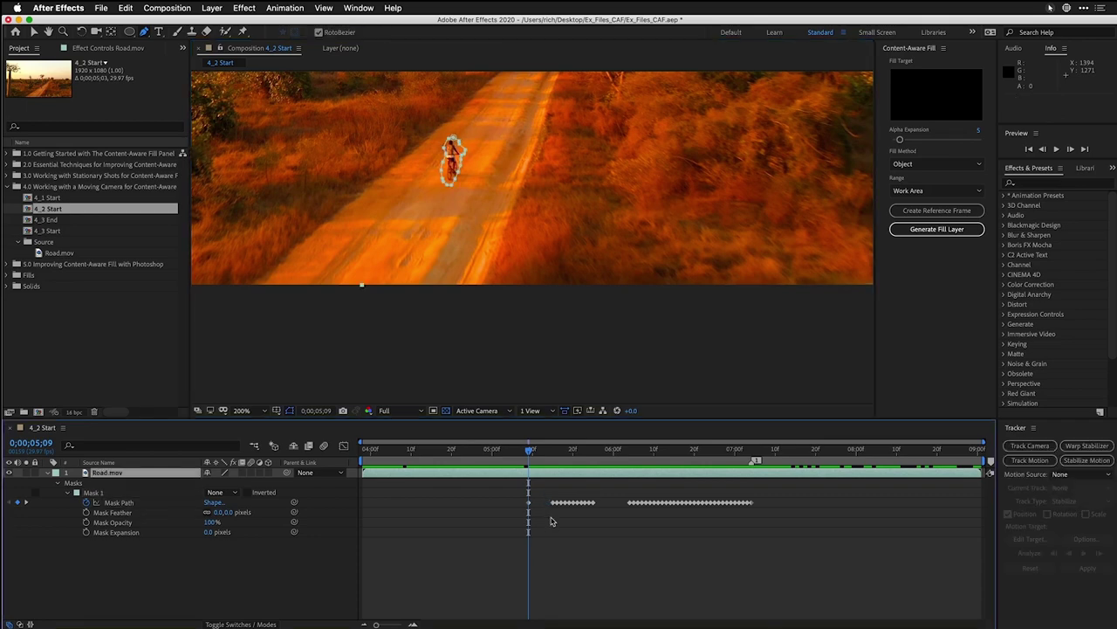
- Preview the corrected section and track the mask backward from 0;00;05;09 to 0;00;04;07
key("space")
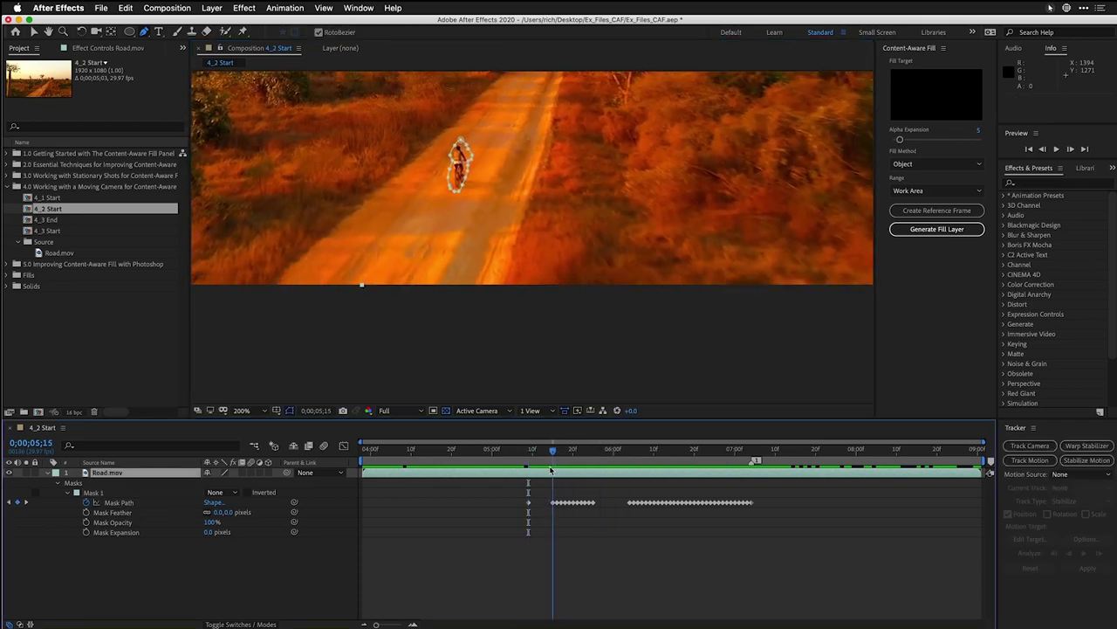
left_click_drag(620, 478, 529, 479)
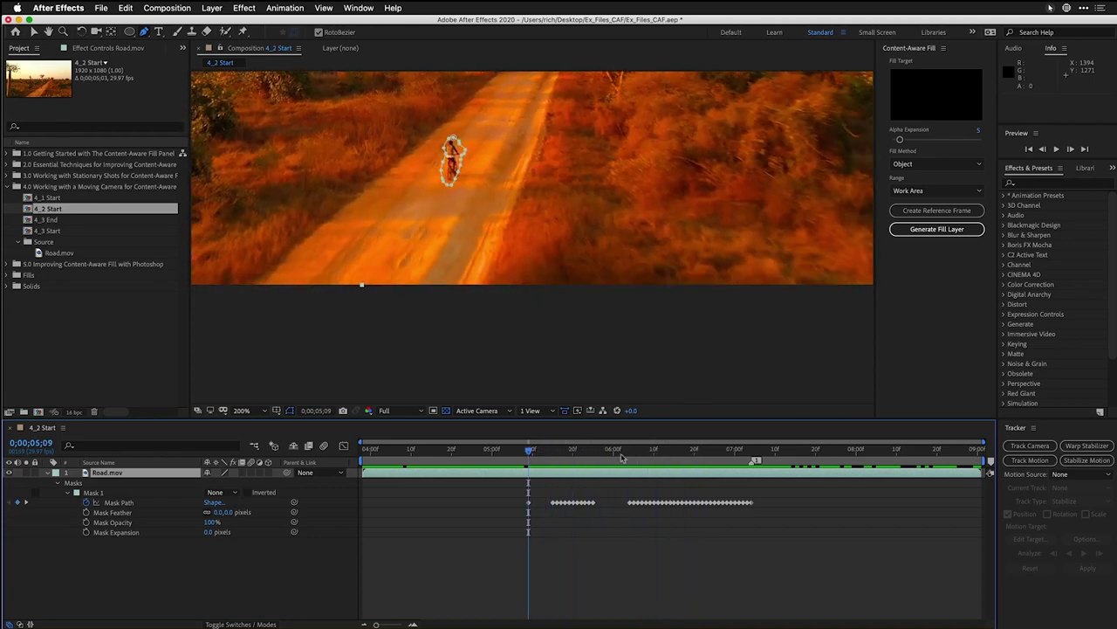
left_click(93, 493)
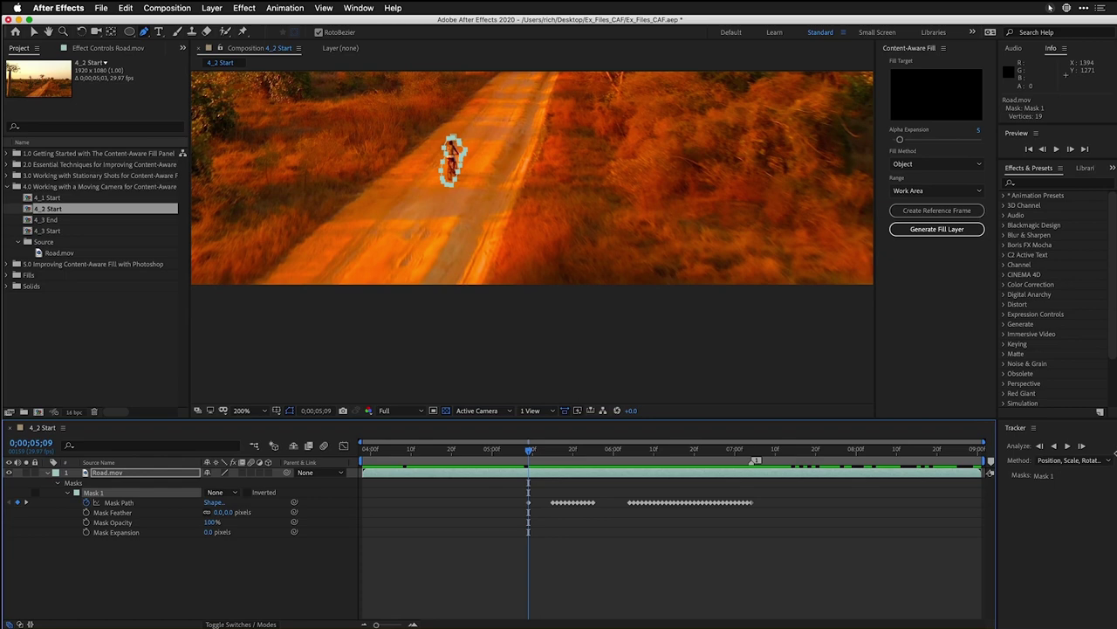
left_click(1052, 446)
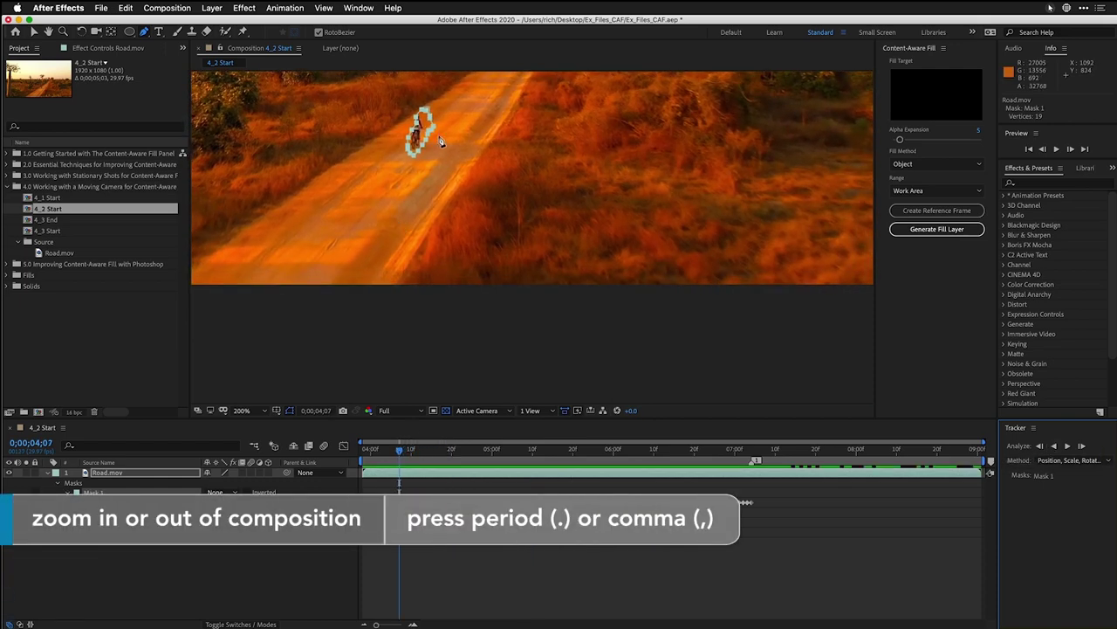
- Reshape the mask to fit tightly around the cyclist's head and side at 0;00;04;07
key("period")
key("period")
left_click_drag(410, 315, 415, 359)
key("g")
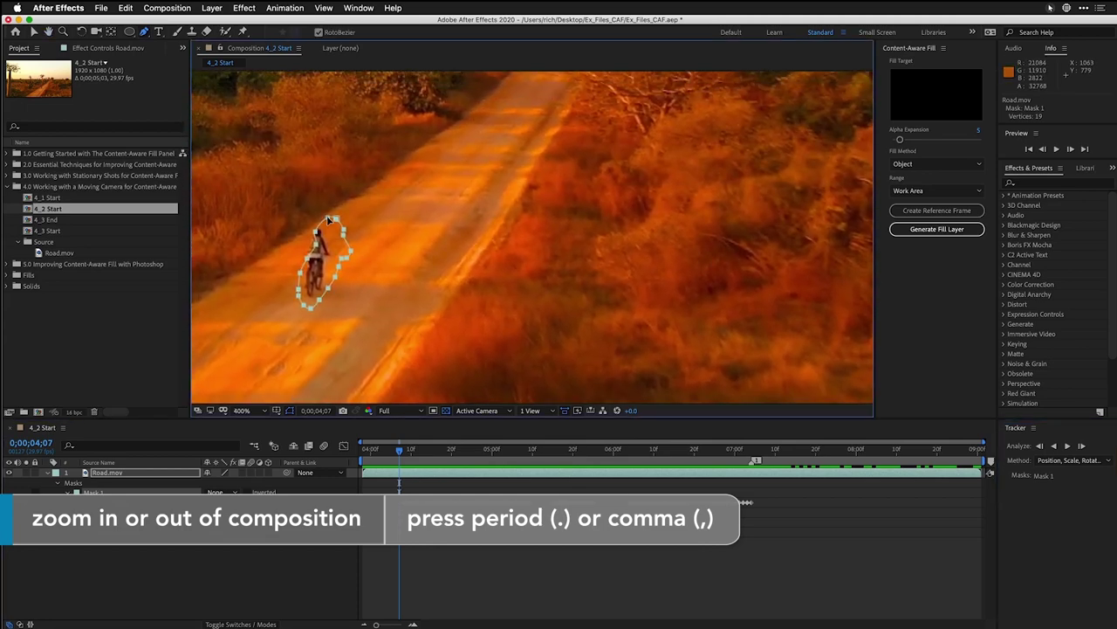
left_click_drag(330, 219, 311, 247)
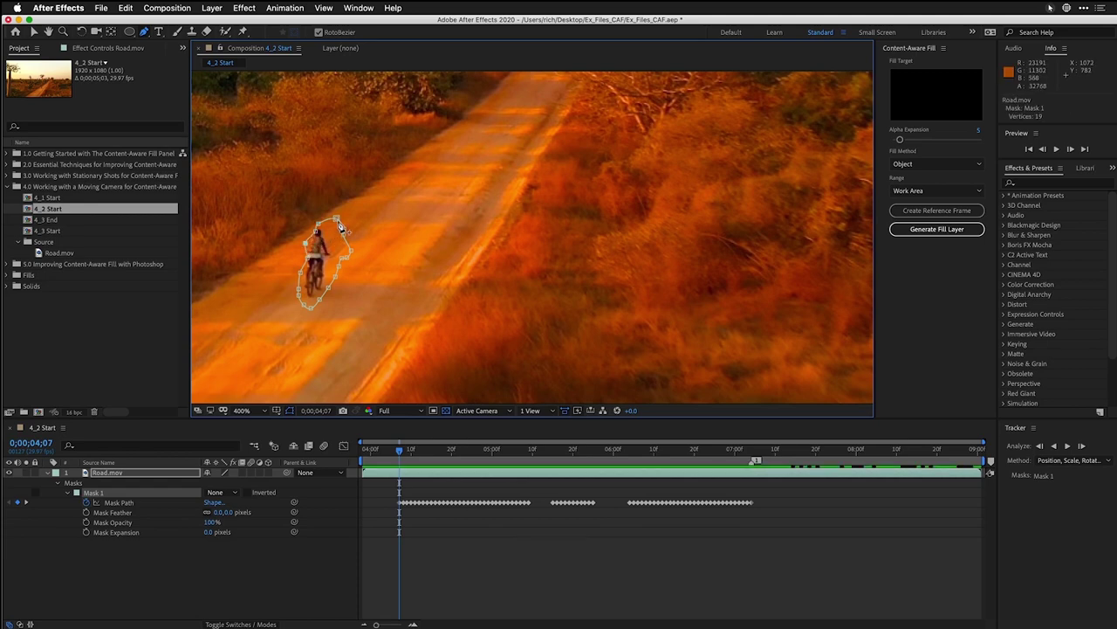
left_click_drag(342, 220, 335, 280)
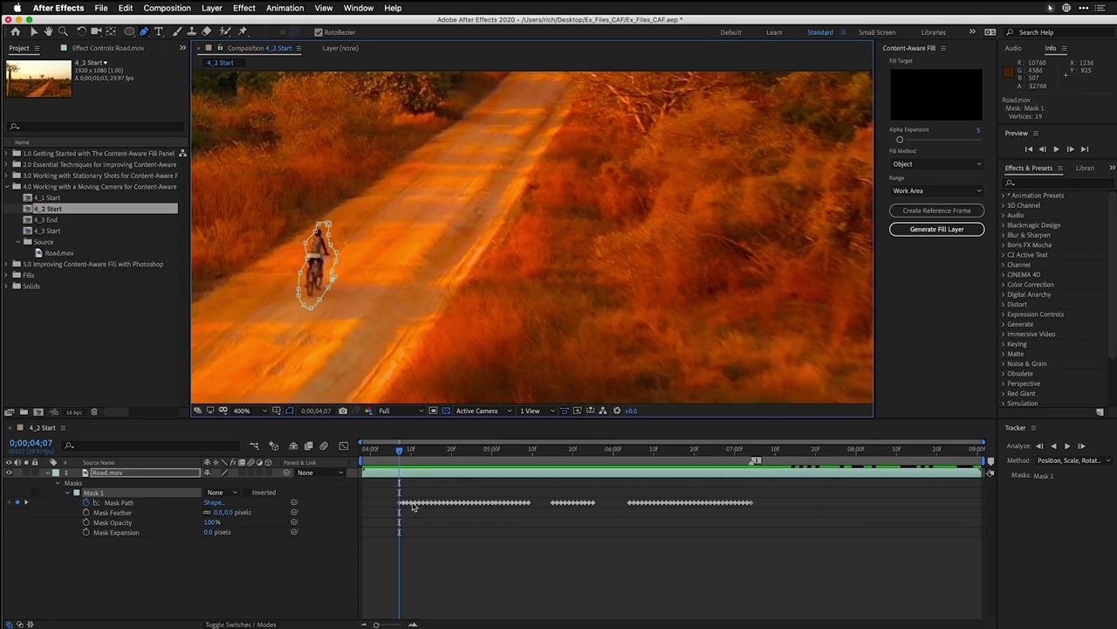
- Delete the Mask Path keyframes just after 0;00;04;07 and track the mask backward to the composition's start at 0;00;03;28
left_click_drag(403, 496, 441, 518)
key("Delete")
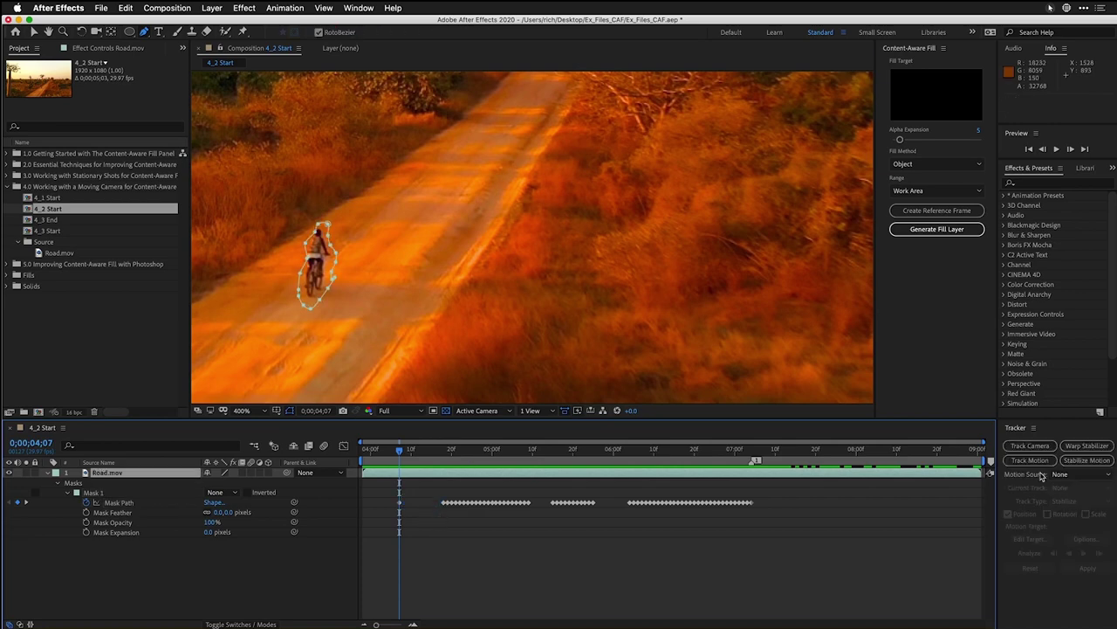
left_click(92, 493)
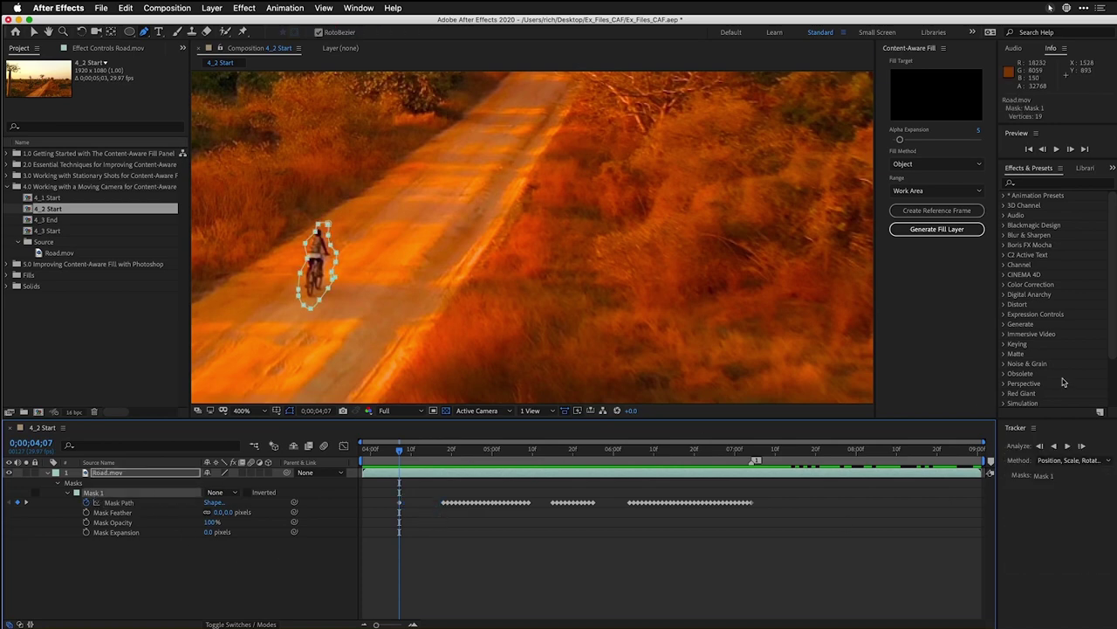
left_click(1053, 446)
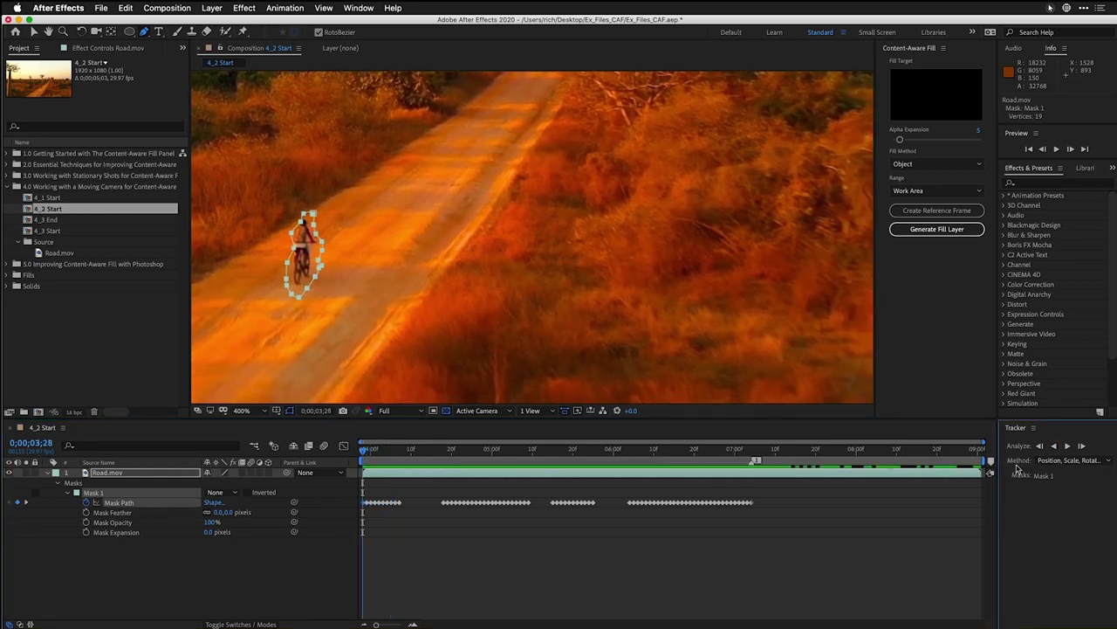
- Track the mask forward from the marker at 0;00;07;04 to 0;00;08;12 and scrub back to 0;00;08;01 to check it
left_click(751, 462)
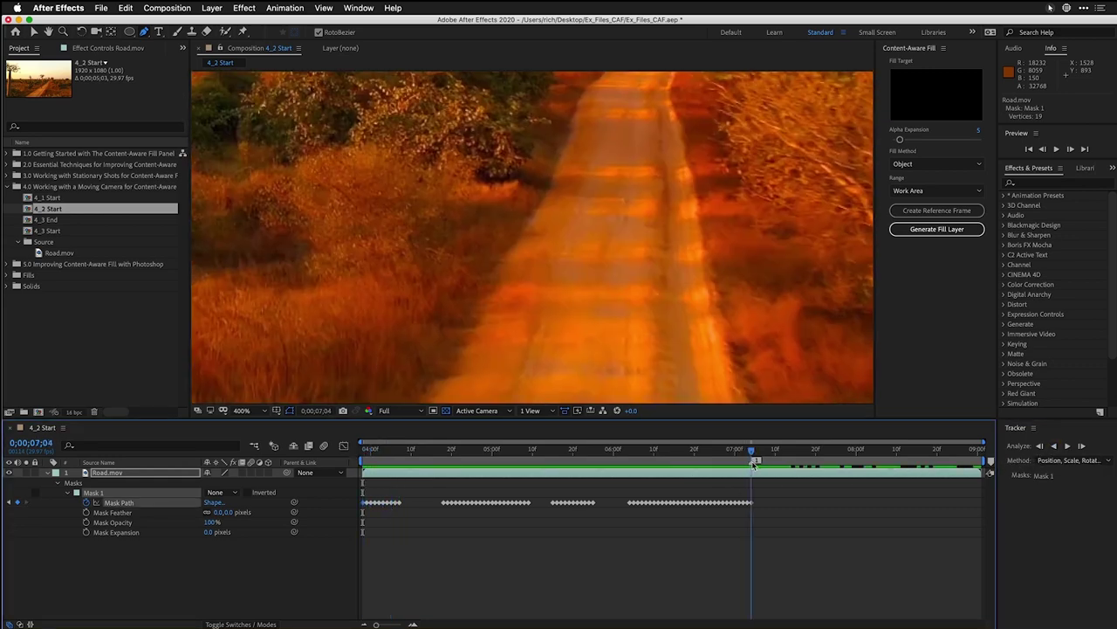
key("comma")
left_click(1067, 446)
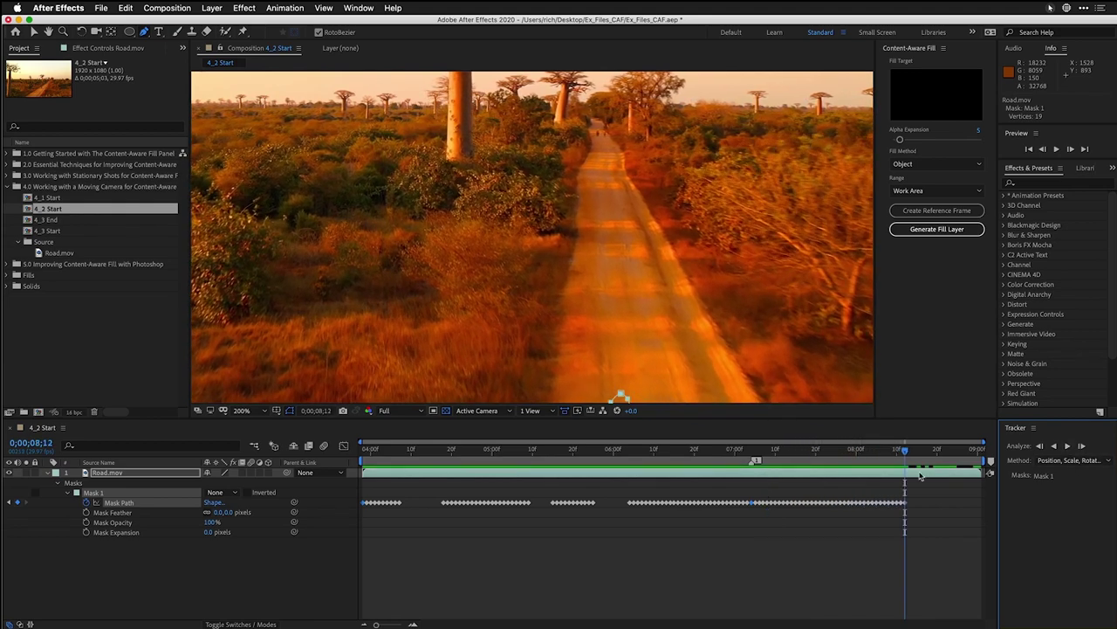
left_click_drag(906, 451, 861, 459)
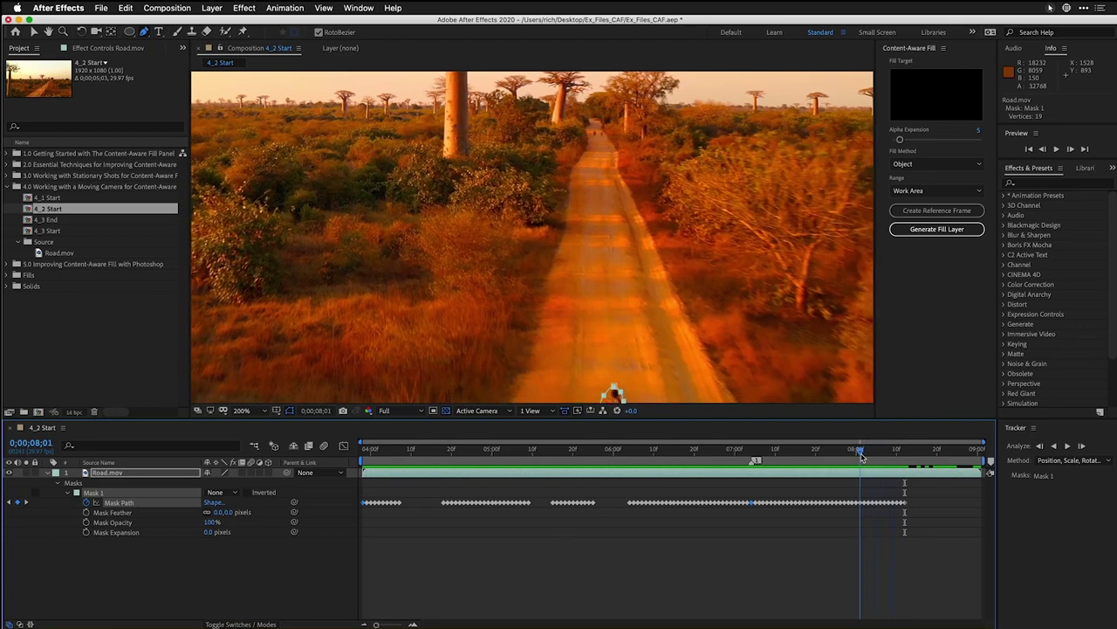
- Delete the Mask Path keyframes after 0;00;08;01 and play forward to where the cyclist has left the frame
left_click_drag(938, 490, 866, 516)
key("Delete")
key("space")
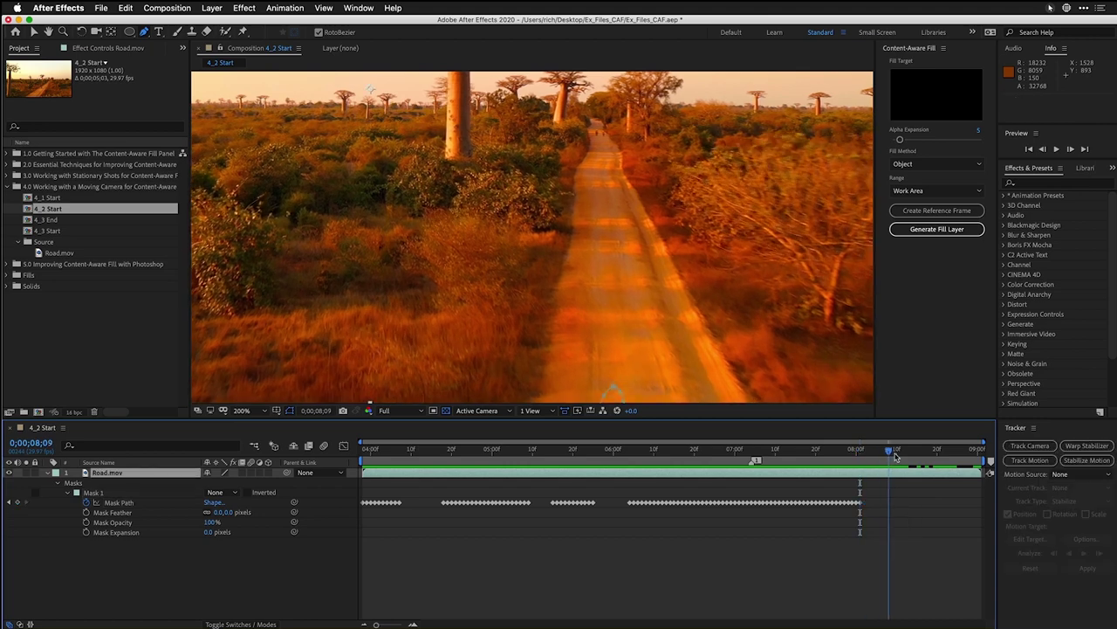
- Move Mask 1 down out of the frame at 0;00;08;10 and scrub to the end of the shot to check it
left_click(93, 493)
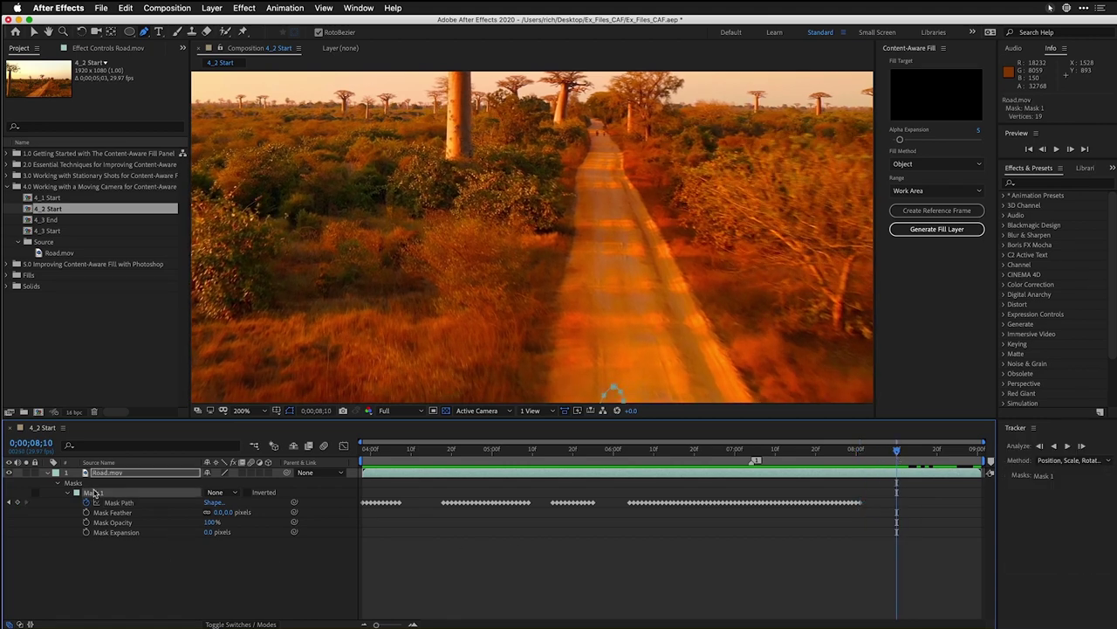
key("shift+Right")
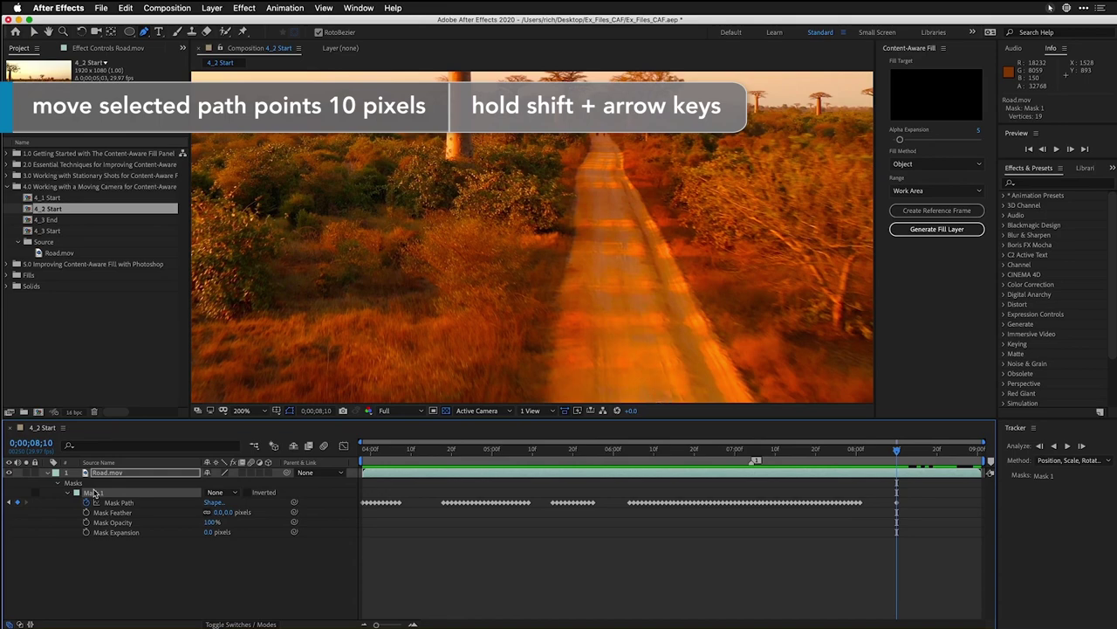
left_click_drag(714, 449, 908, 447)
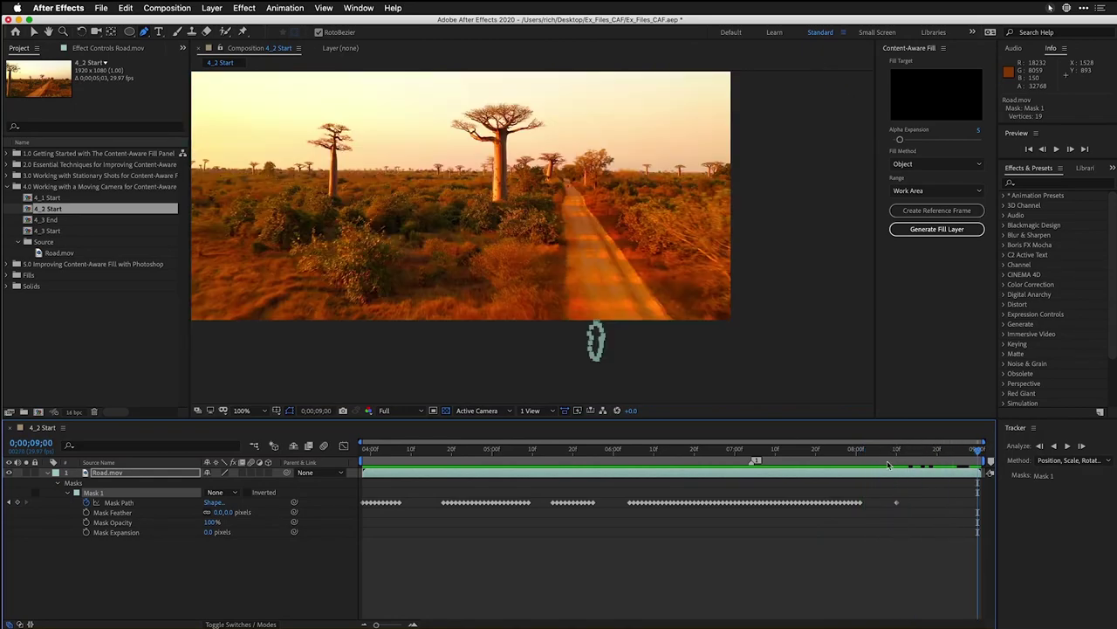
- Scrub through the tracked mask in 4_3 Start, return to 0;00;03;28 and deselect the layer
left_click_drag(365, 451, 293, 452)
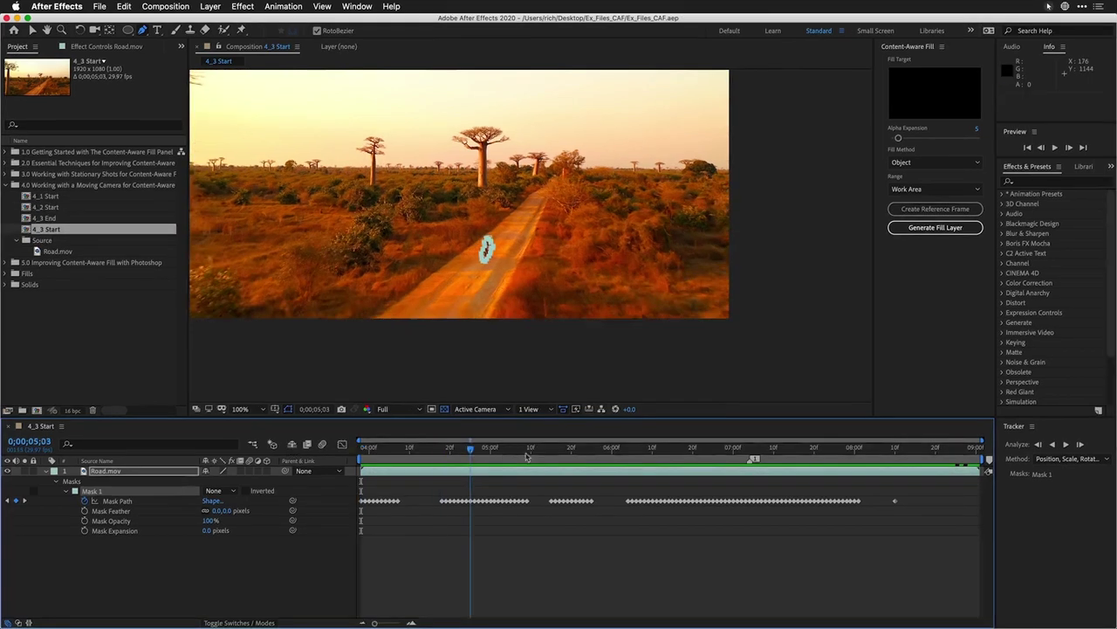
left_click_drag(945, 452, 349, 459)
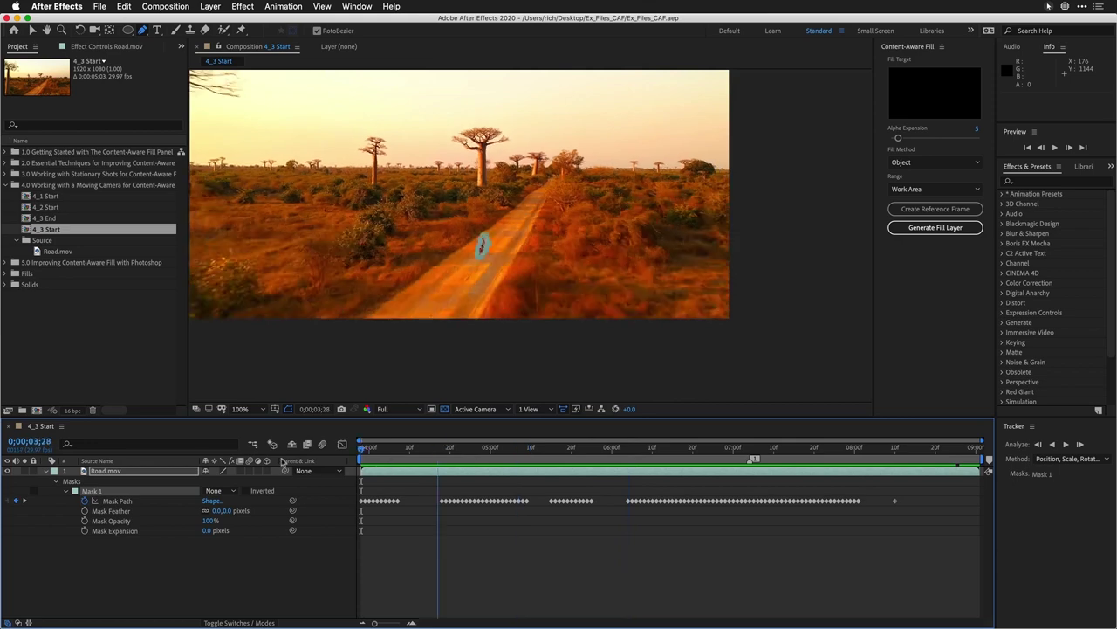
left_click(181, 567)
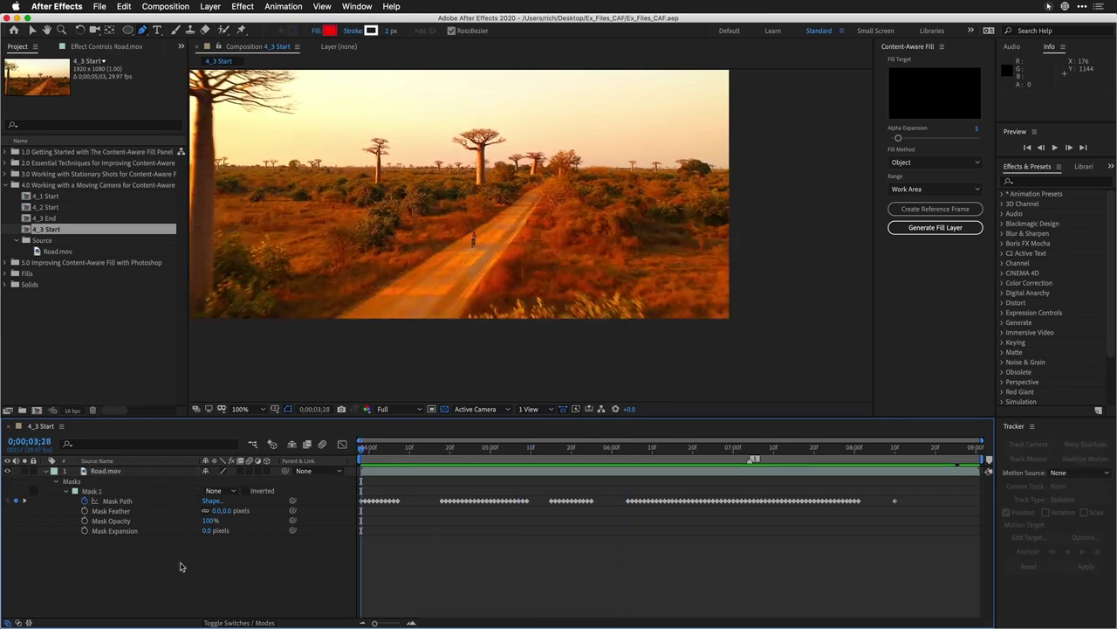
- Set Mask 1 to Subtract mode and its Mask Feather to 16 pixels
left_click(229, 491)
left_click(232, 523)
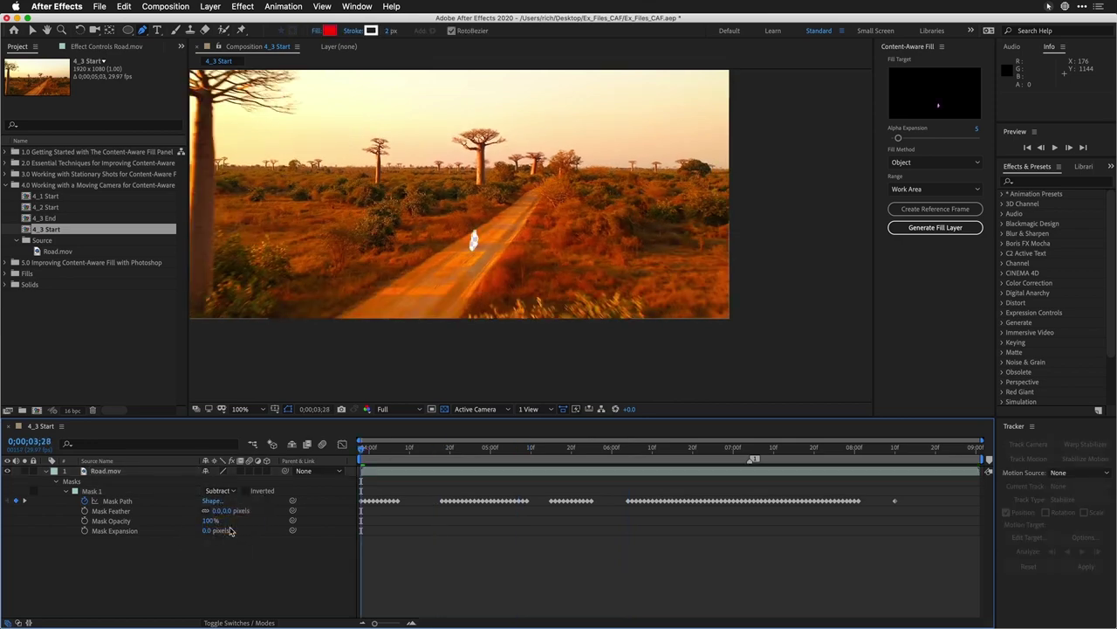
left_click_drag(216, 510, 225, 511)
- Turn off the transparency grid, preview the masked shot and return to the first frame
key("space")
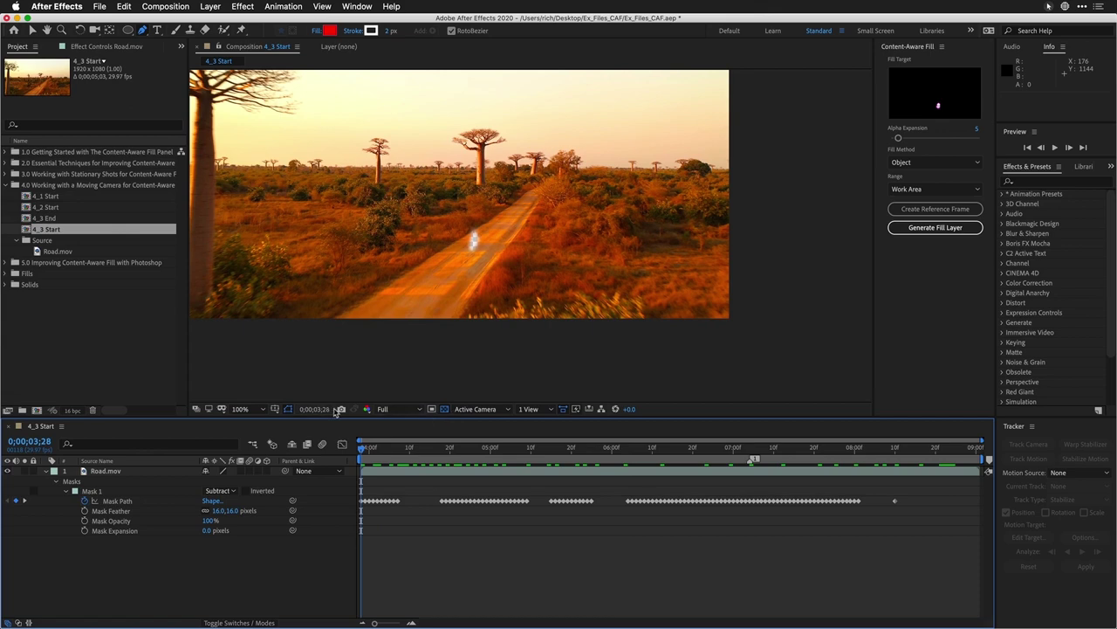
left_click(444, 408)
key("space")
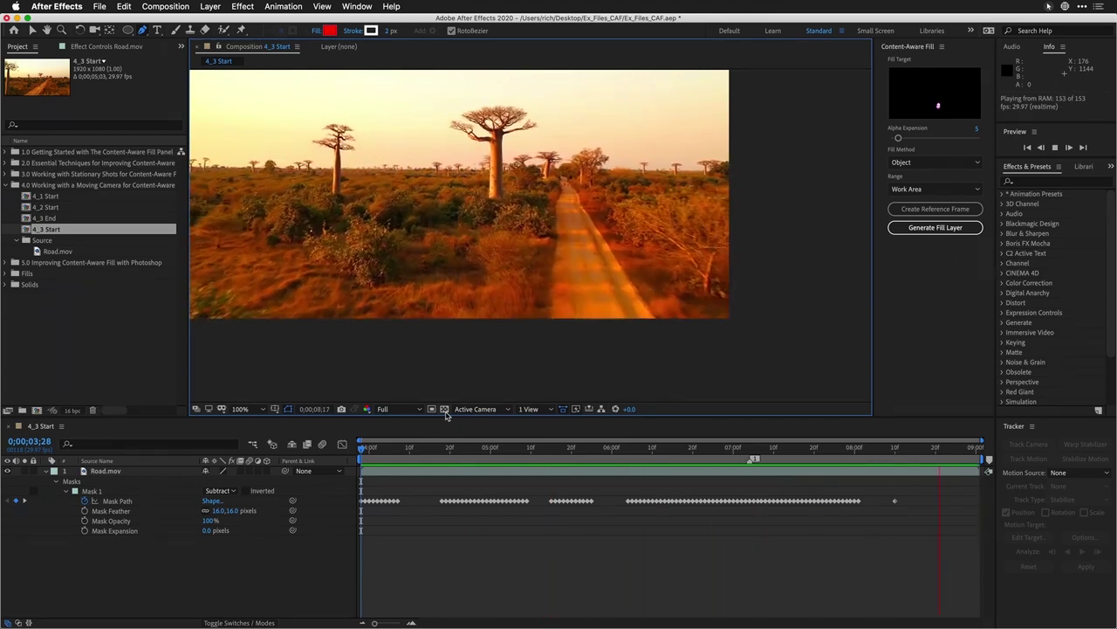
key("space")
key("Home")
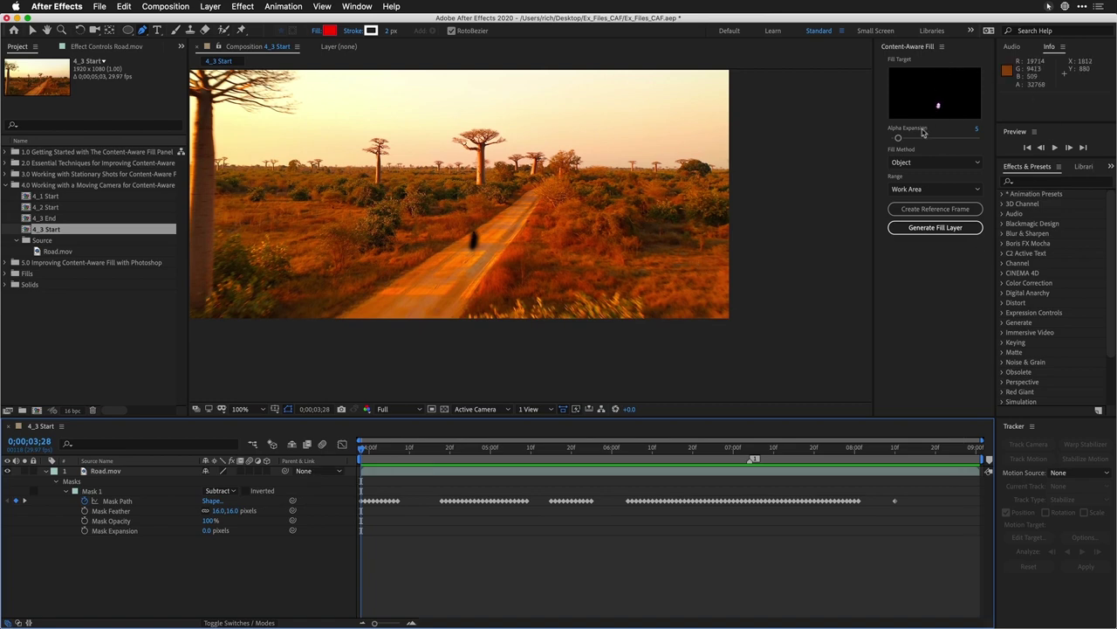
- Set the Content-Aware Fill alpha expansion to 6 and the range to Entire Duration, keeping the Object fill method
left_click_drag(902, 138, 906, 139)
left_click_drag(909, 140, 903, 150)
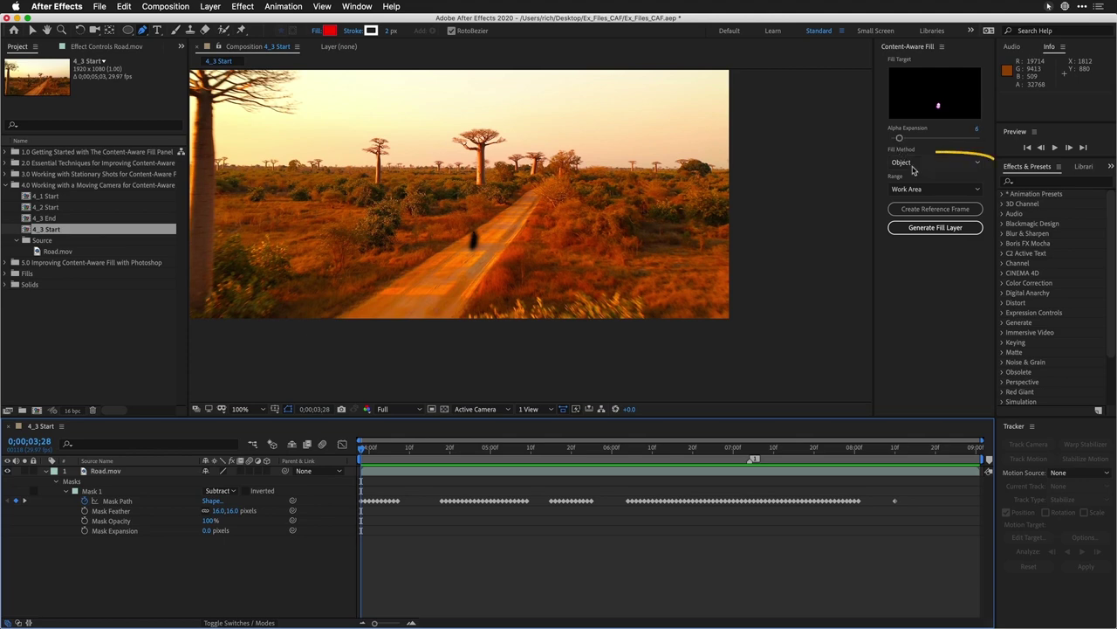
left_click(908, 163)
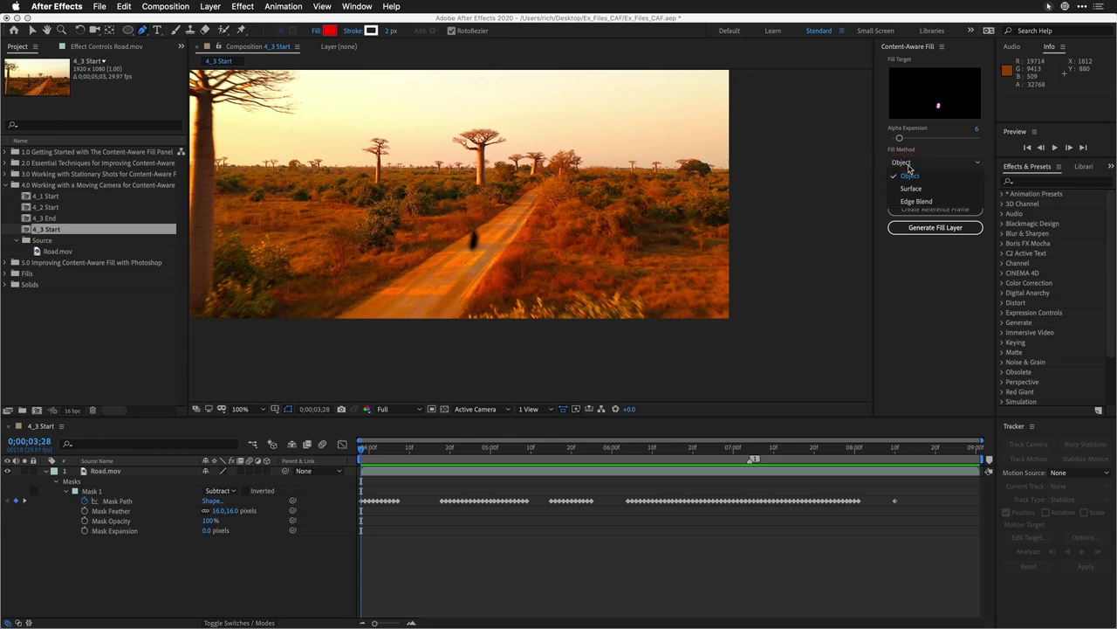
left_click(916, 293)
left_click(918, 190)
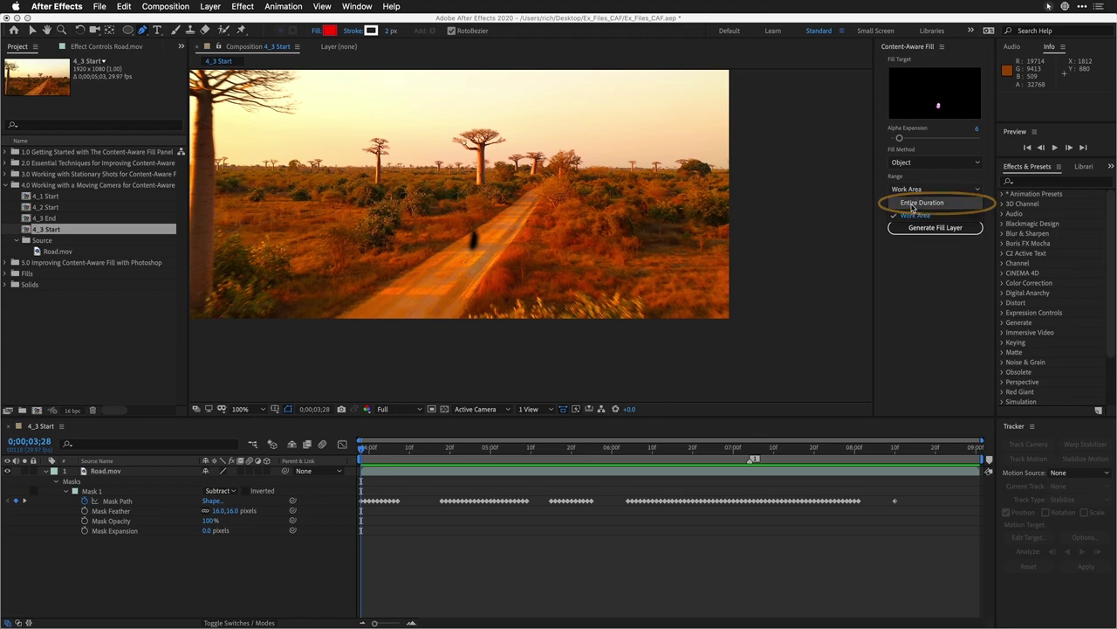
left_click(916, 203)
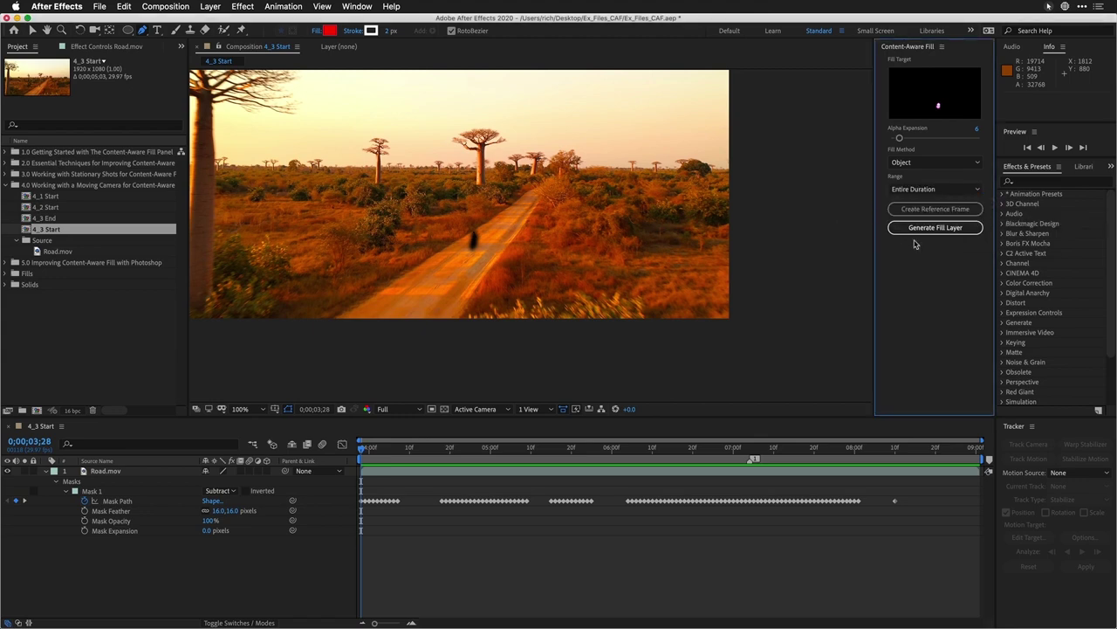
- Generate the fill layer and preview the result, stopping at 0;00;06;18
left_click(917, 229)
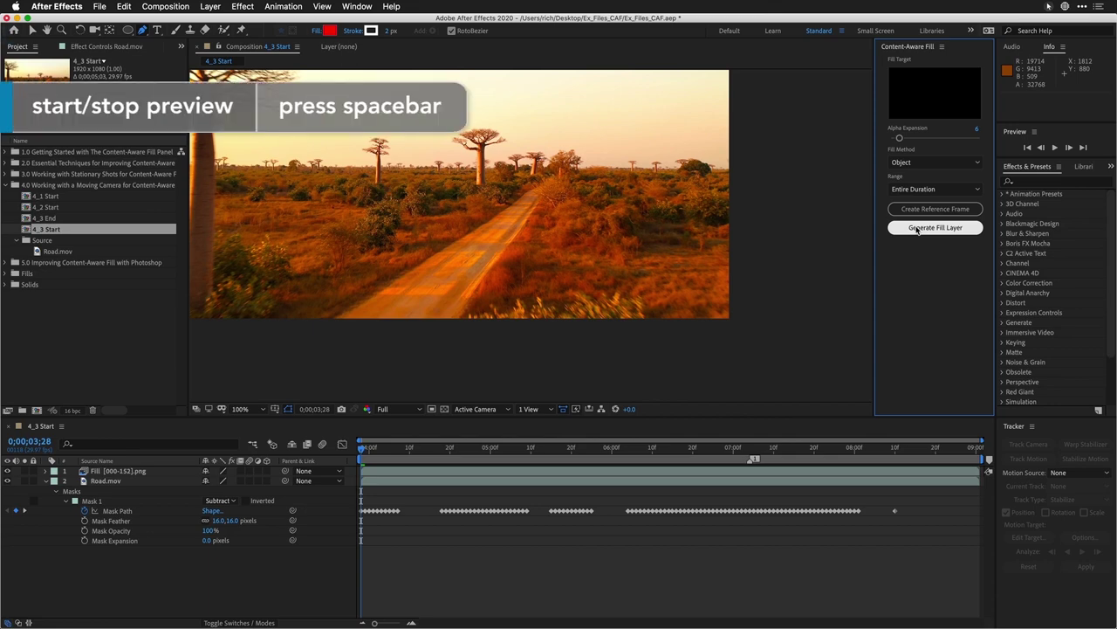
key("space")
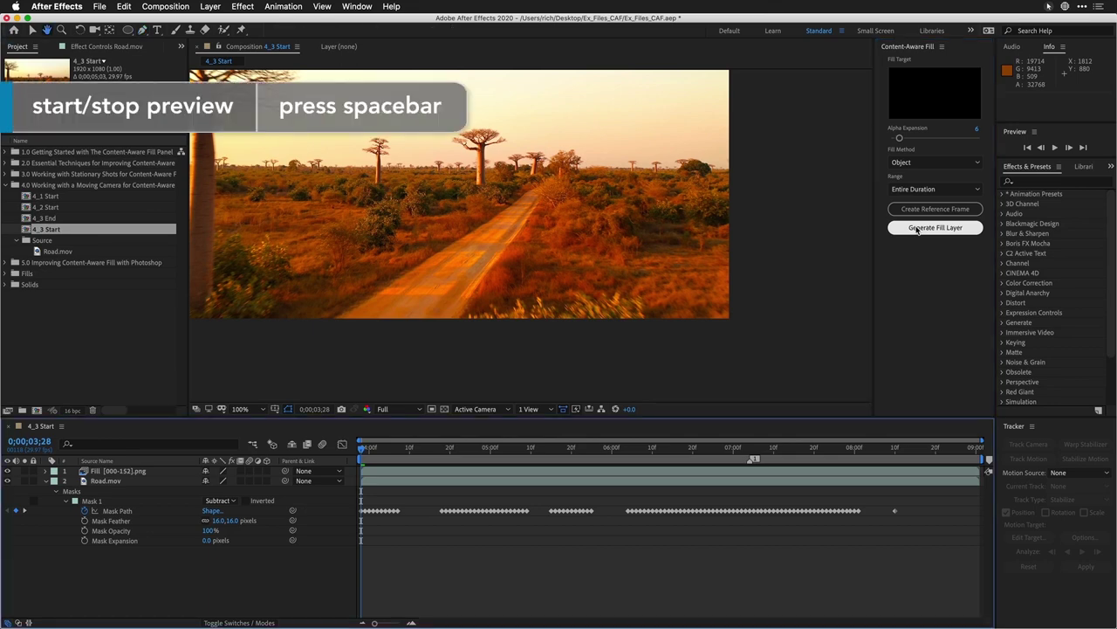
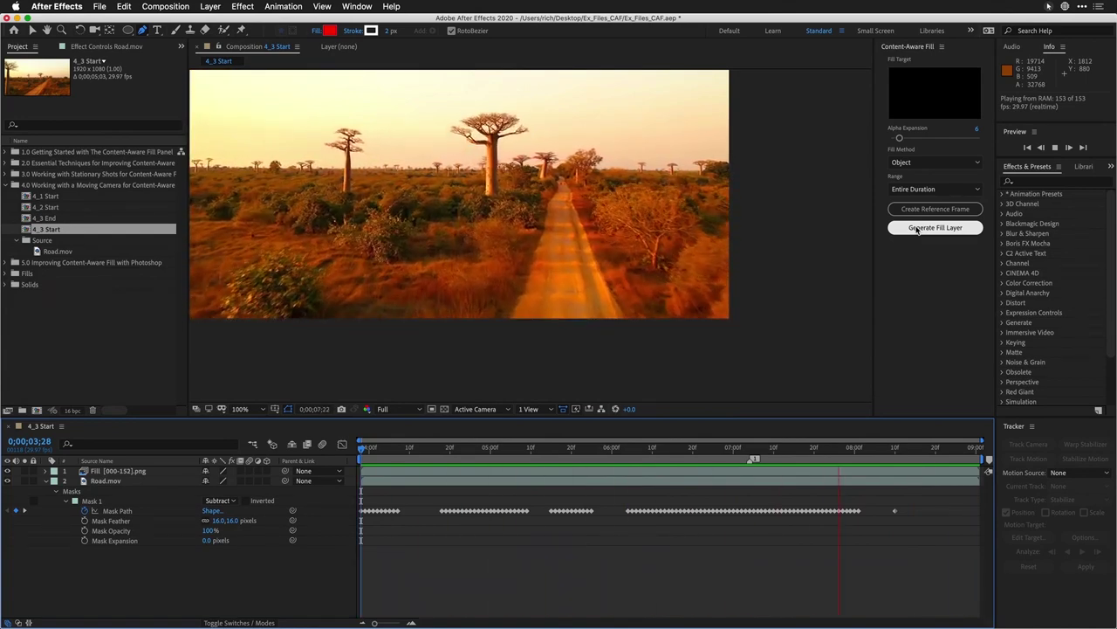
left_click(592, 367)
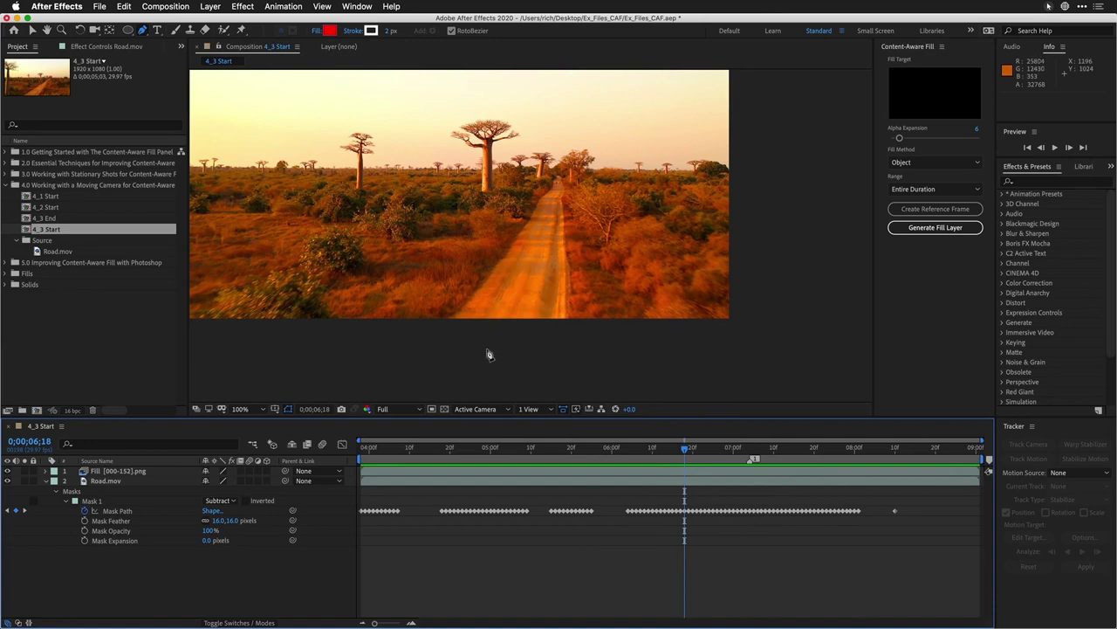
- Start a second mask on Road.mov at 0;00;06;27 with the Pen tool, tracing the shadow on the road beside Mask 1
left_click(134, 481)
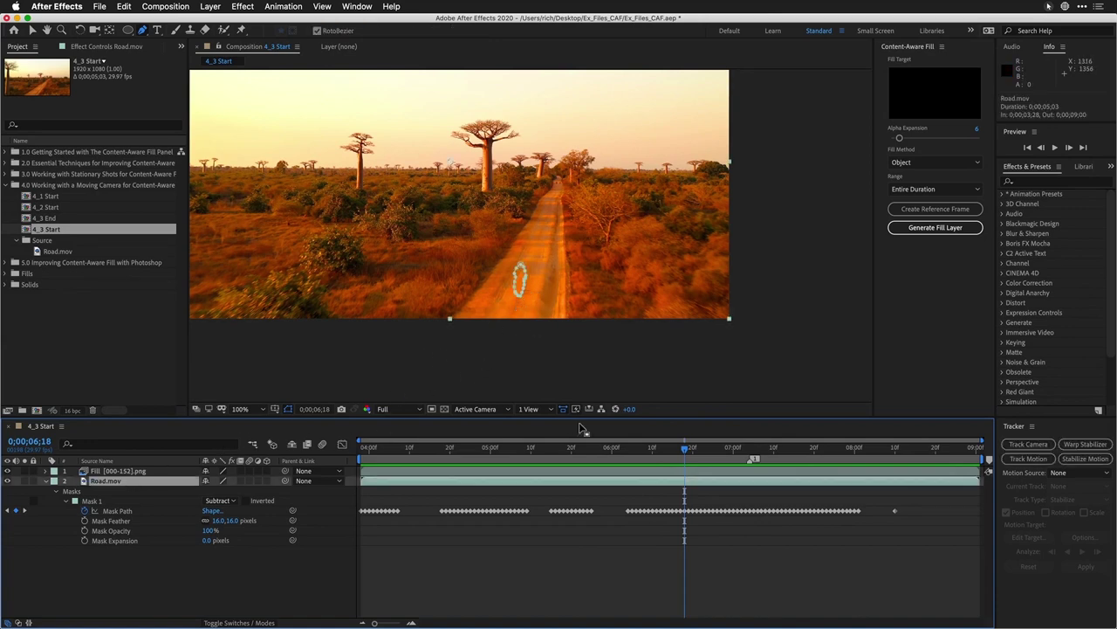
left_click_drag(685, 449, 721, 448)
left_click(543, 309)
left_click(552, 309)
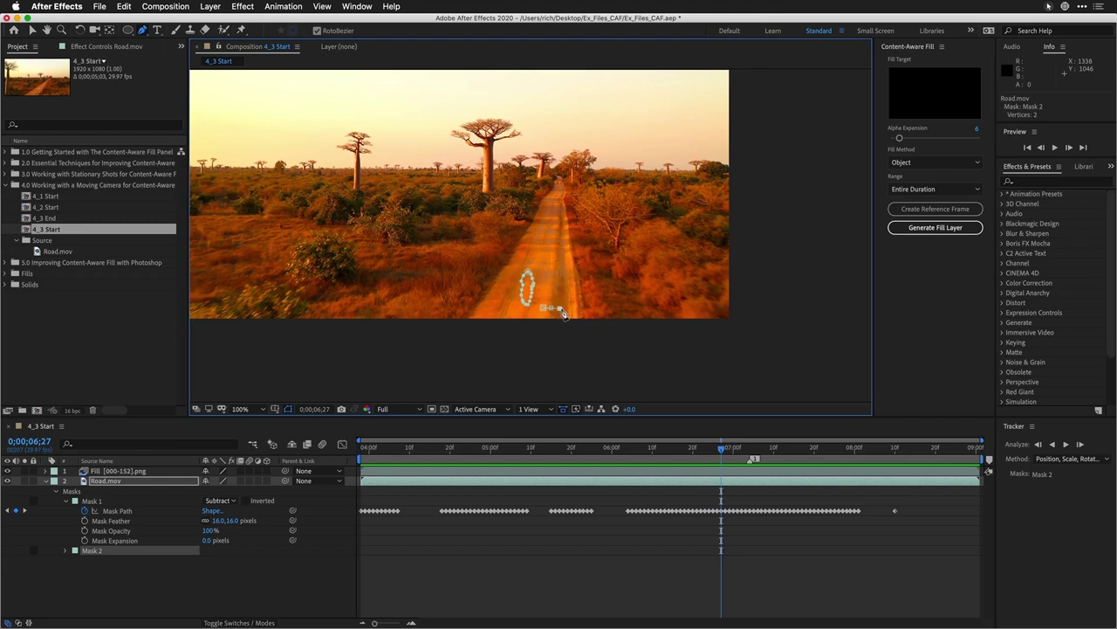
left_click(562, 309)
left_click(573, 308)
left_click(565, 295)
left_click(534, 292)
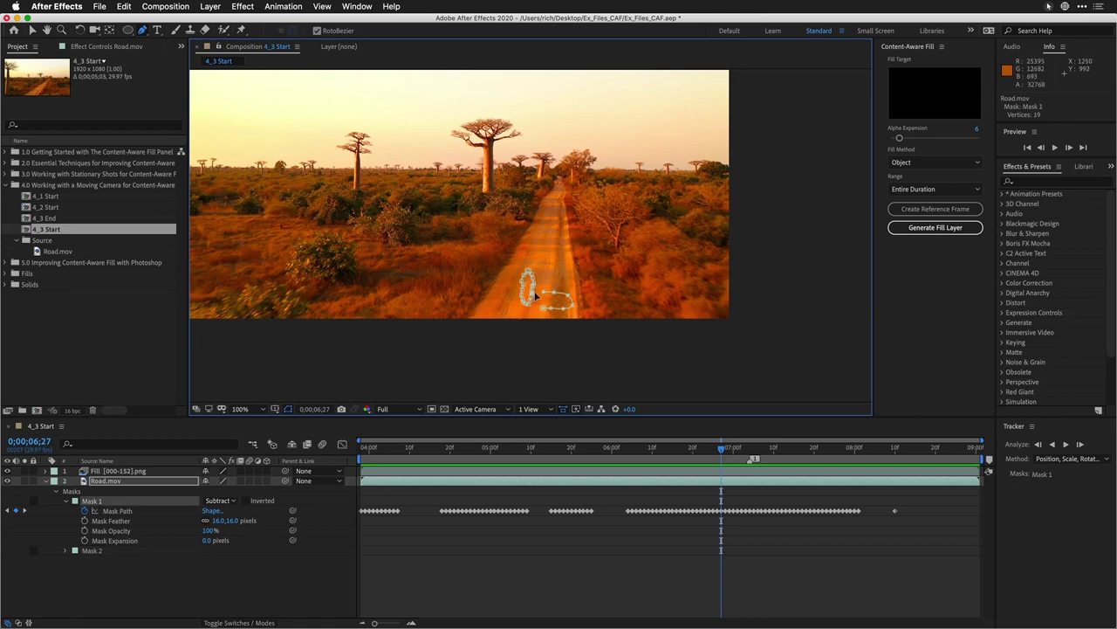
left_click(543, 294)
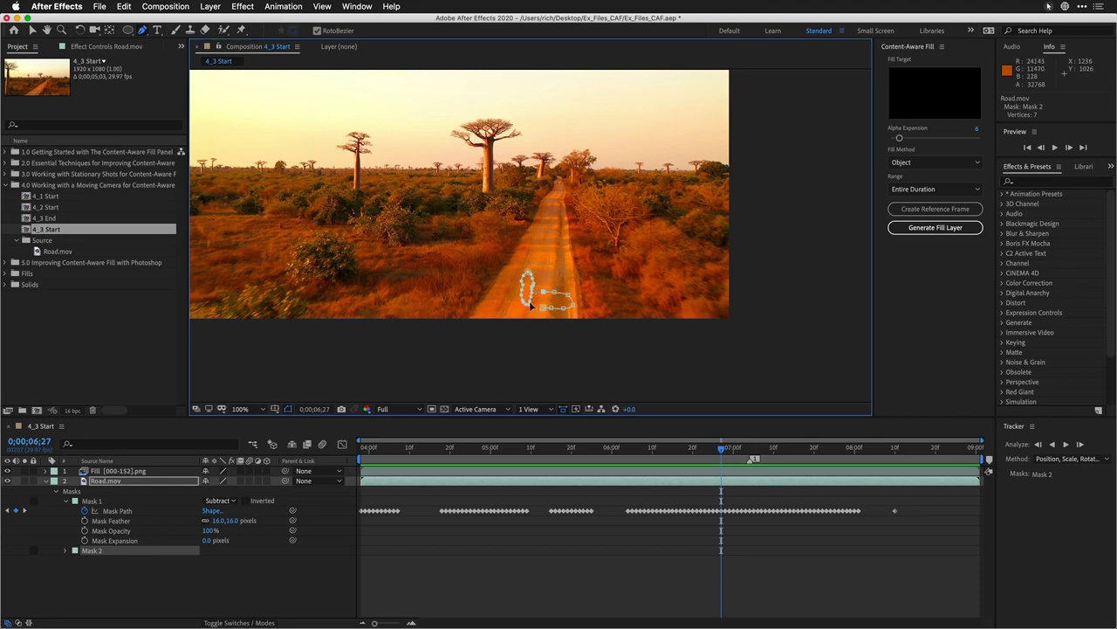
- Continue Mask 2 so it overlaps the lower end of Mask 1, close the path and extend its far edge outward
key("period")
key("period")
key("period")
key("period")
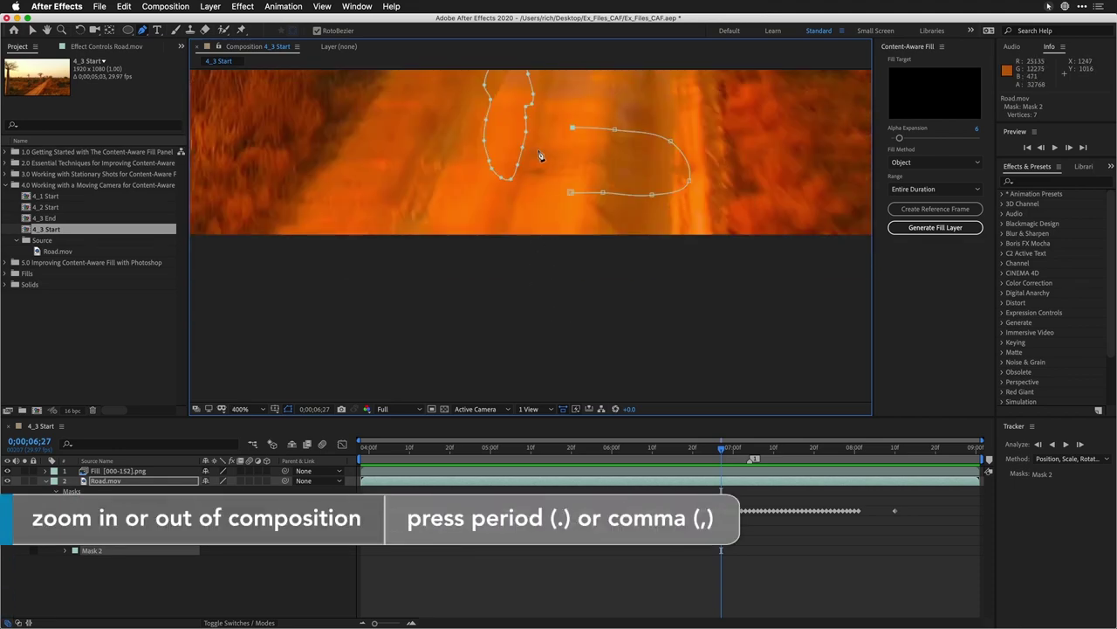
left_click(538, 129)
left_click(515, 133)
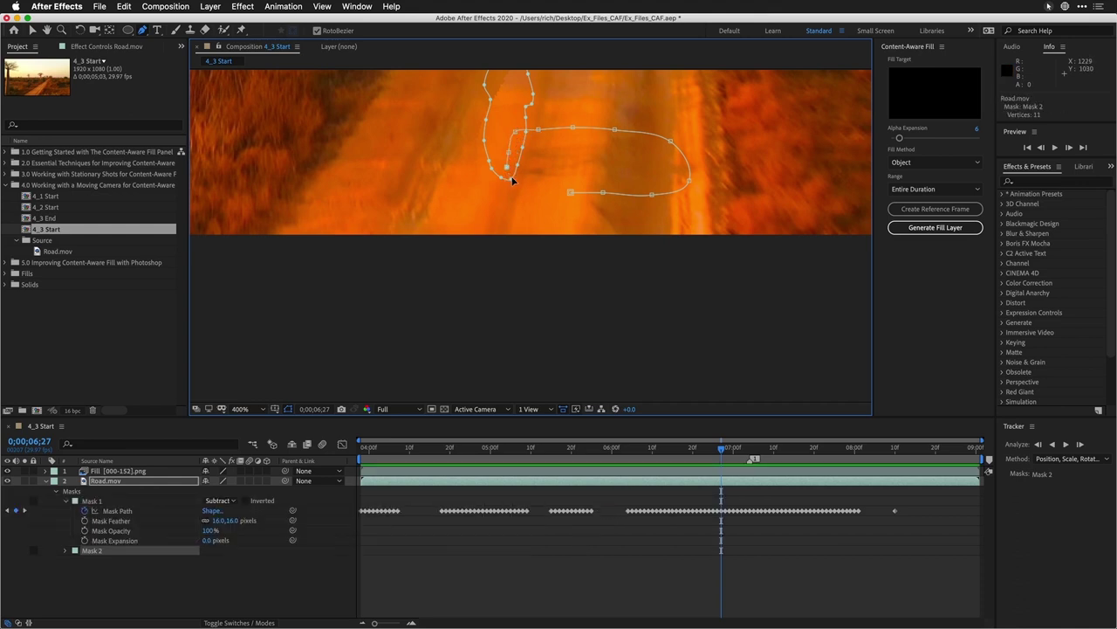
left_click(523, 183)
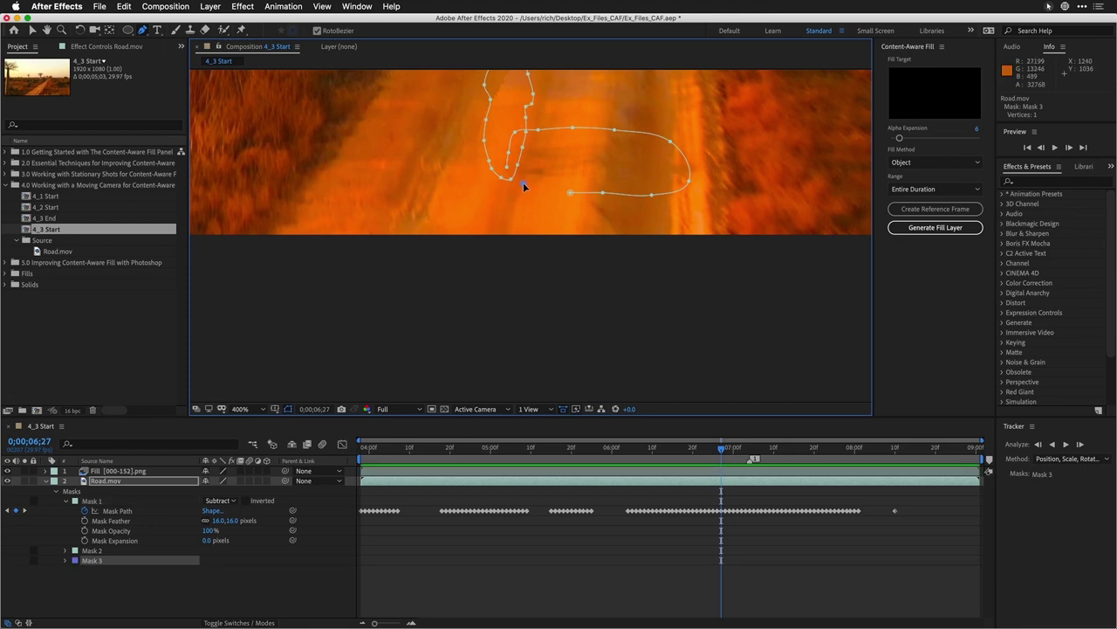
key("super+z")
left_click(507, 169)
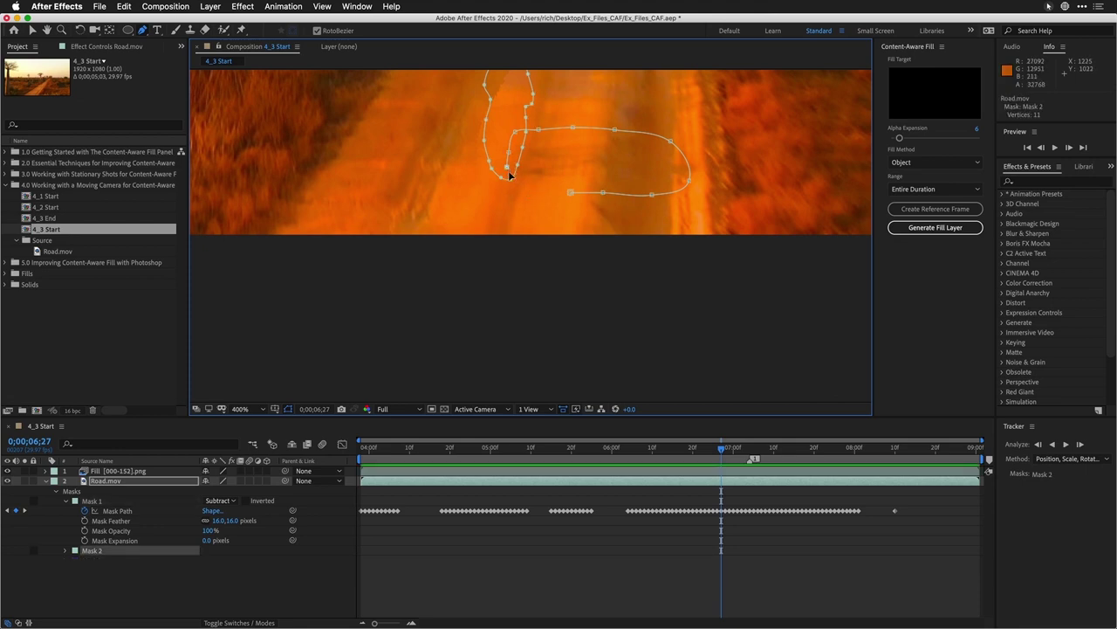
left_click(534, 184)
left_click(559, 189)
left_click(569, 192)
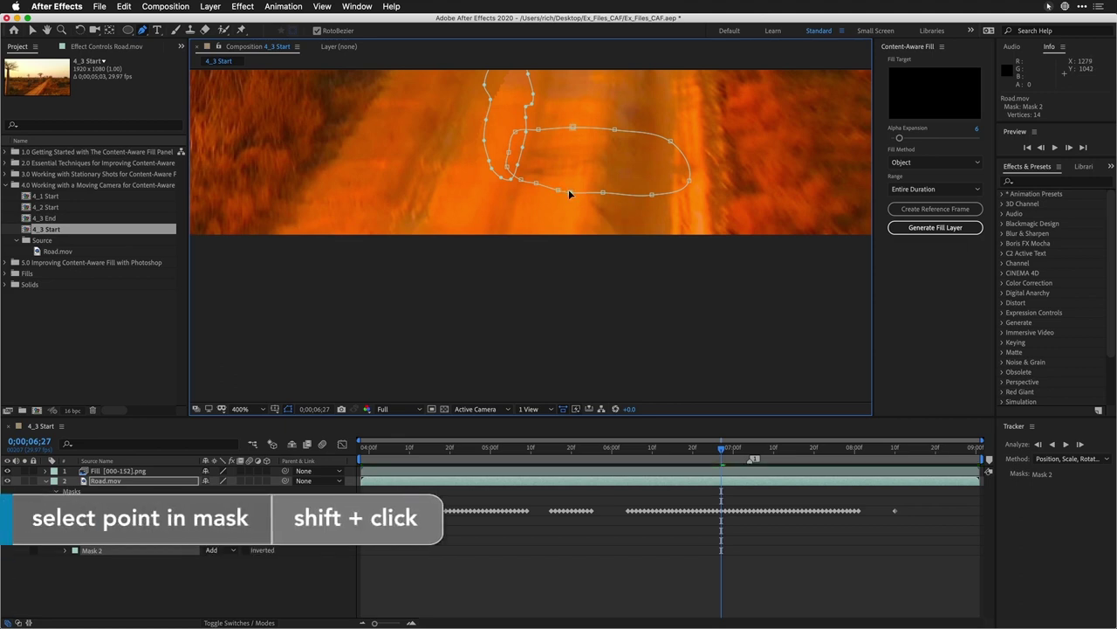
left_click_drag(692, 185, 697, 180)
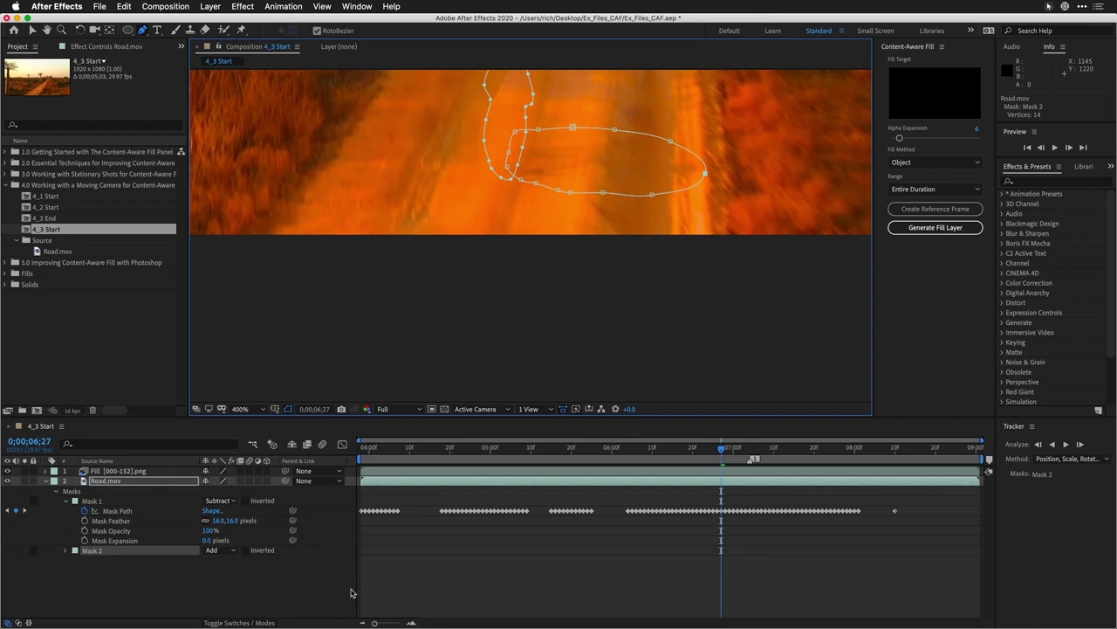
- Set Mask 2 to Subtract mode and its Mask Feather to 15 pixels
left_click(212, 550)
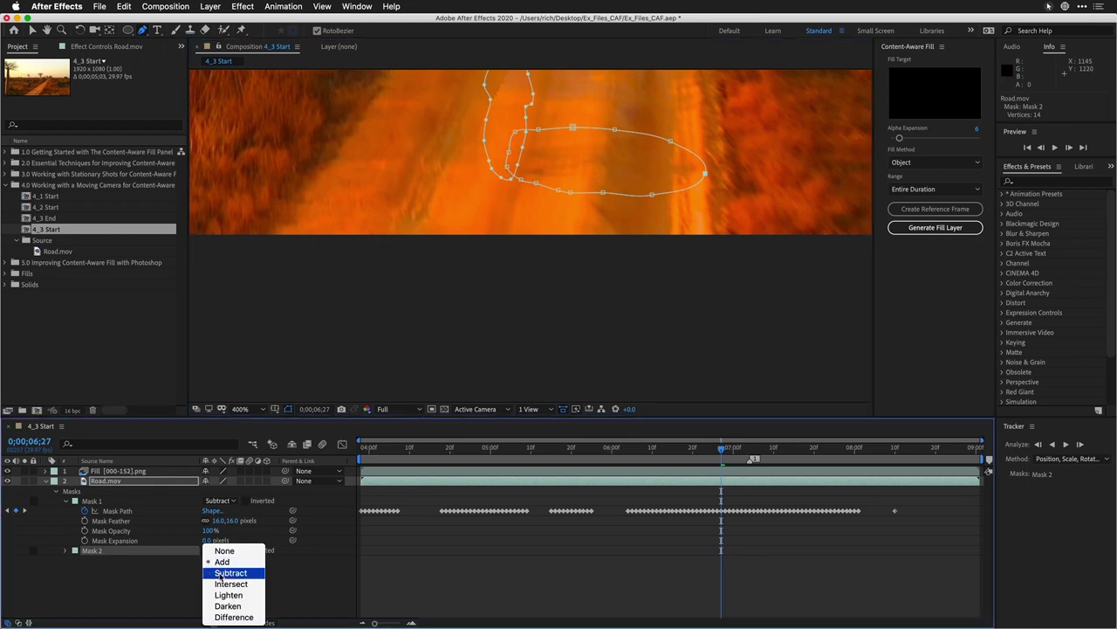
left_click(220, 573)
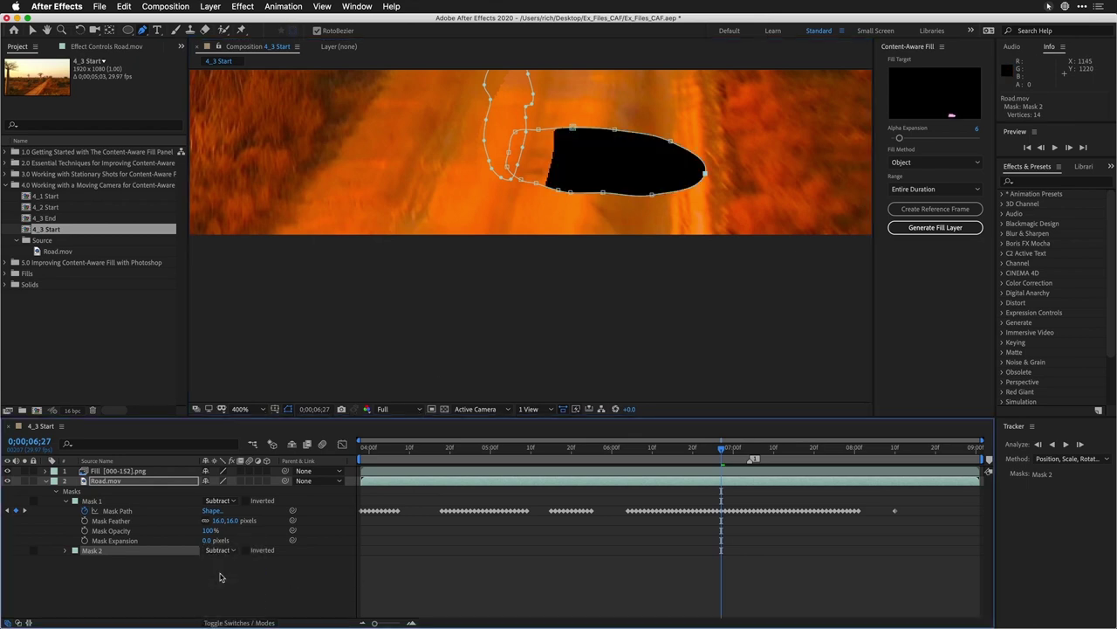
left_click(65, 501)
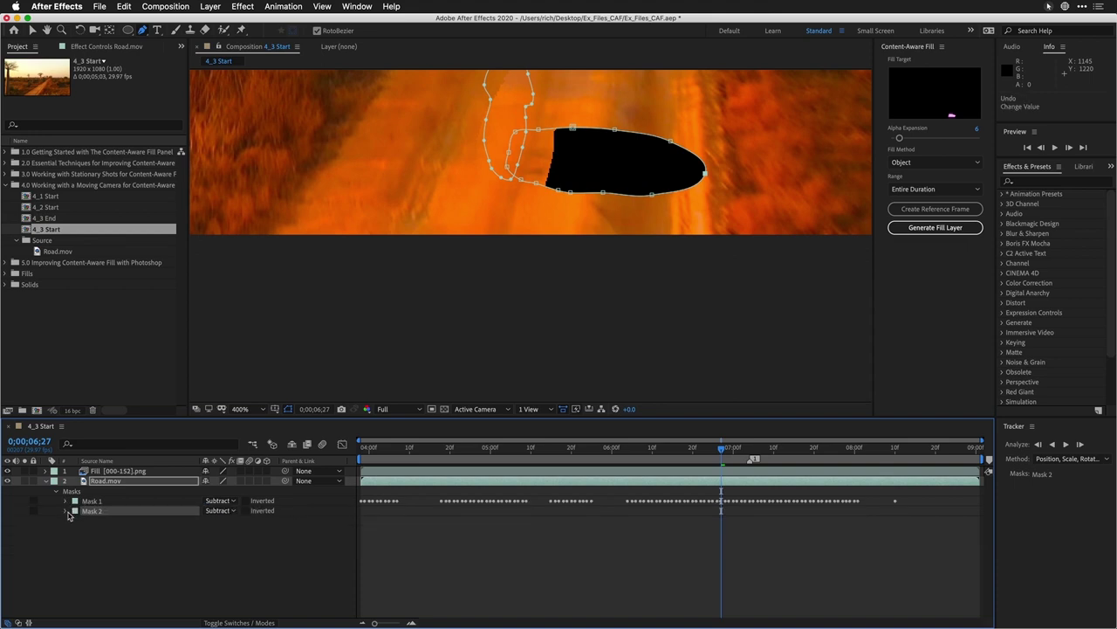
left_click(66, 510)
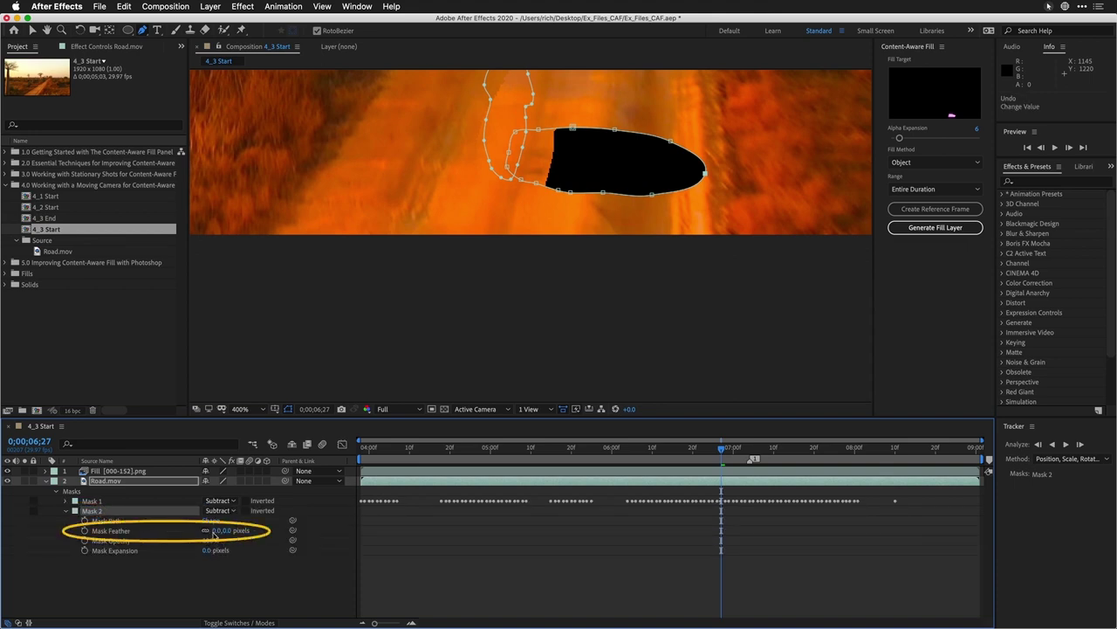
left_click_drag(217, 530, 229, 530)
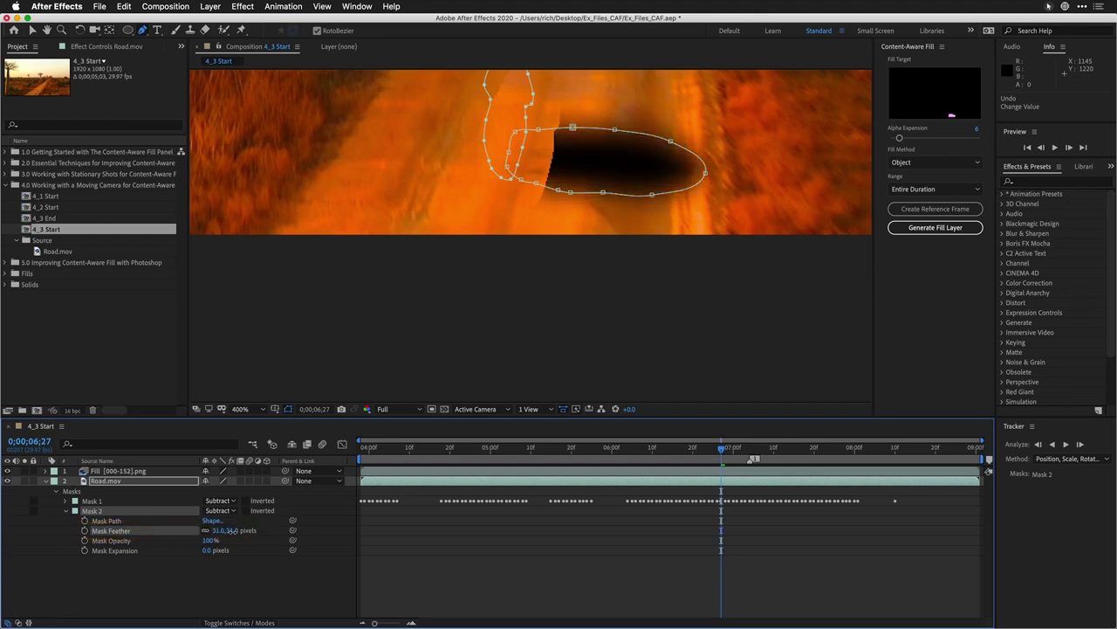
key("ctrl+z")
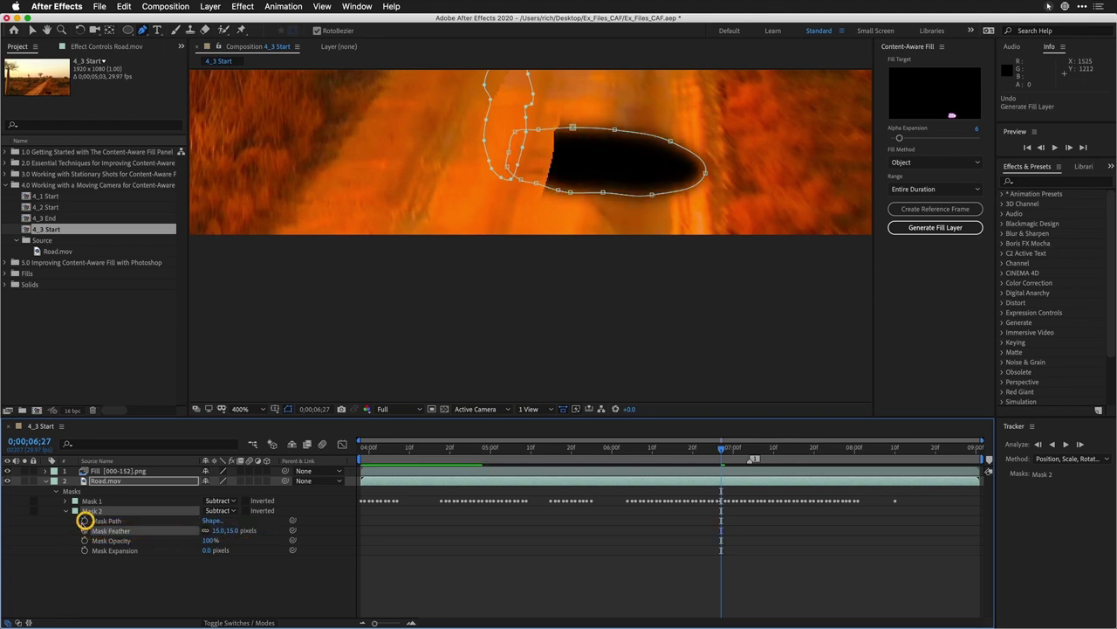
- Start keyframing Mask 2's path at 0;00;06;27 and track the mask backward through the shot
left_click(85, 520)
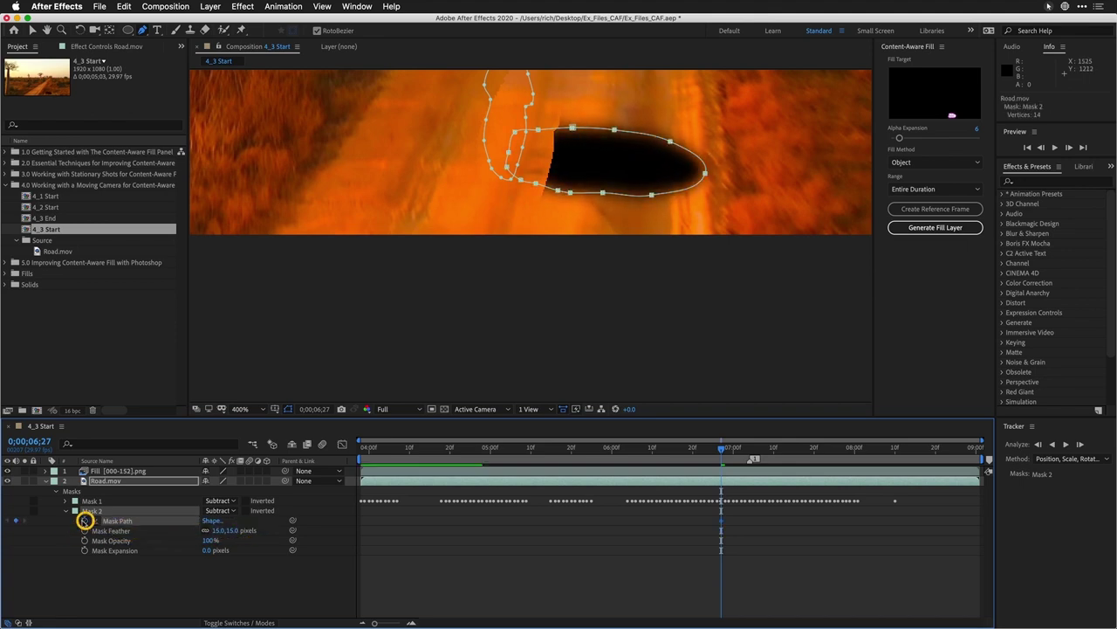
left_click(1050, 445)
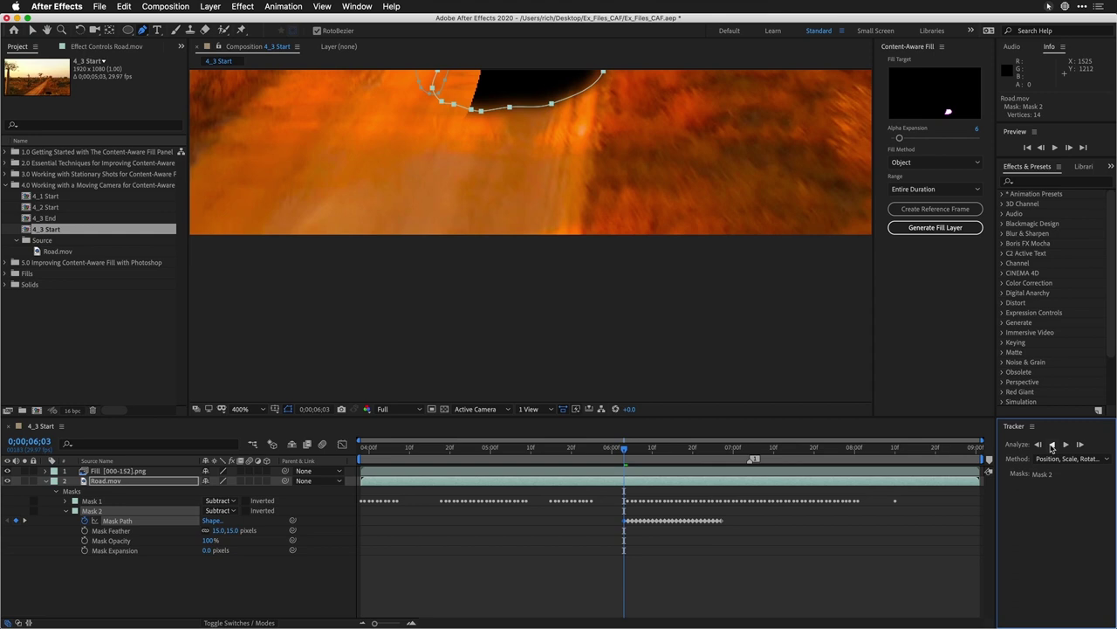
key("comma")
key("comma")
left_click(1052, 446)
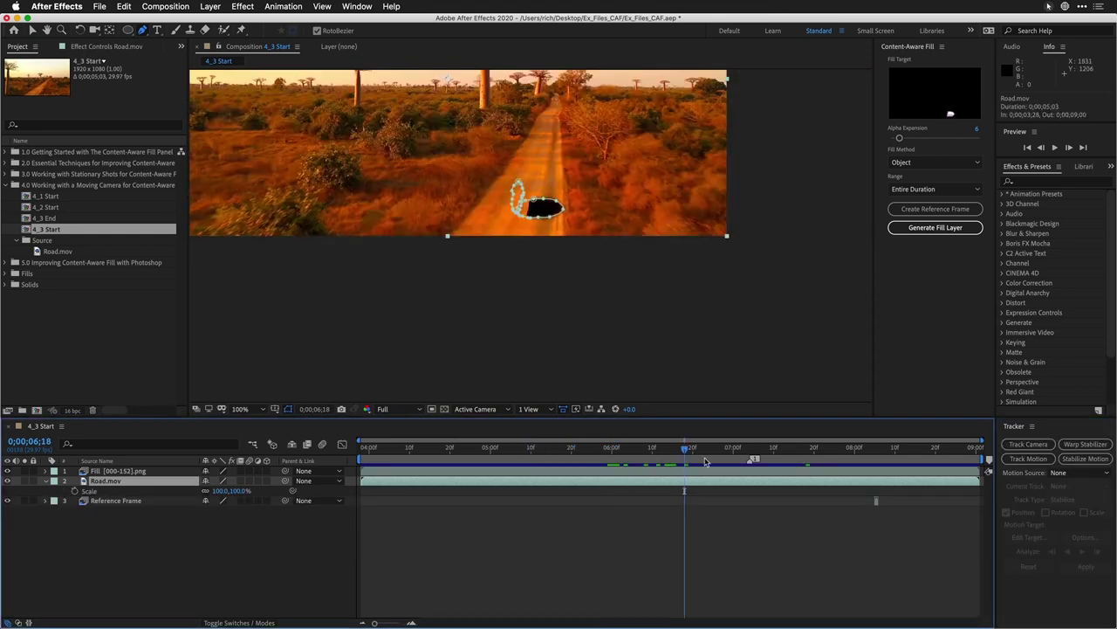
- Return to the first frame at 0;00;03;28, generate a new fill layer for the entire duration and preview it
left_click_drag(686, 449, 288, 470)
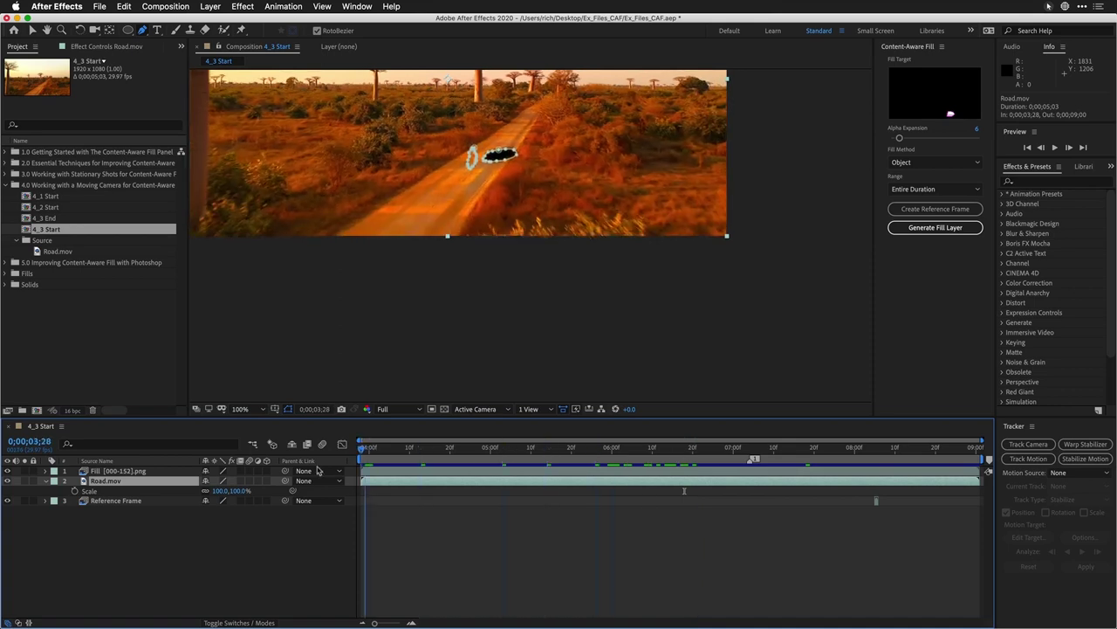
left_click(942, 234)
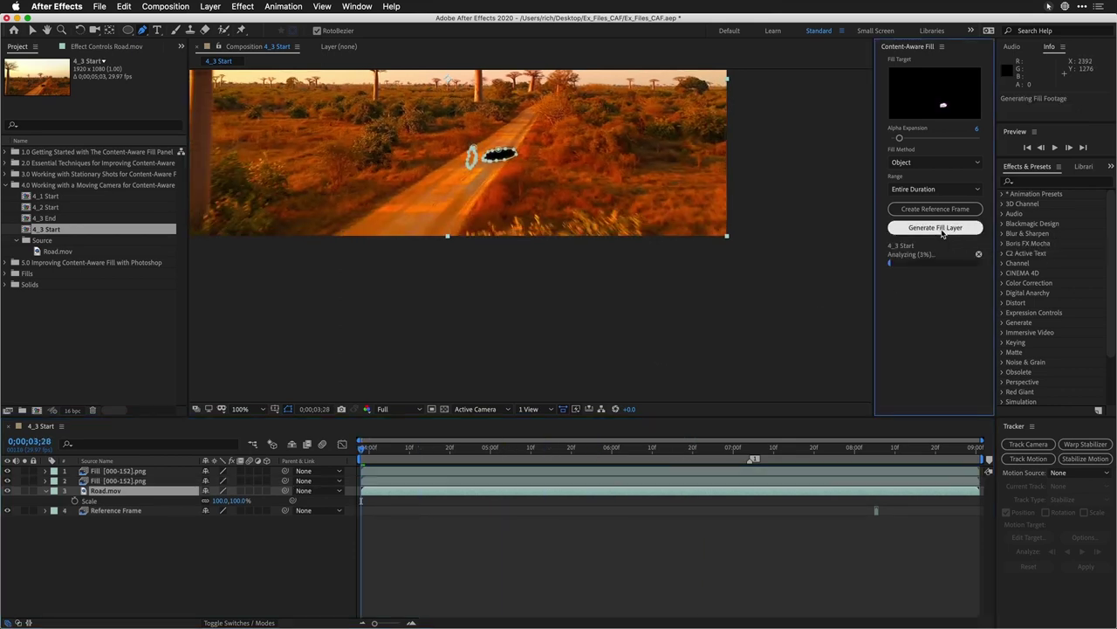
key("space")
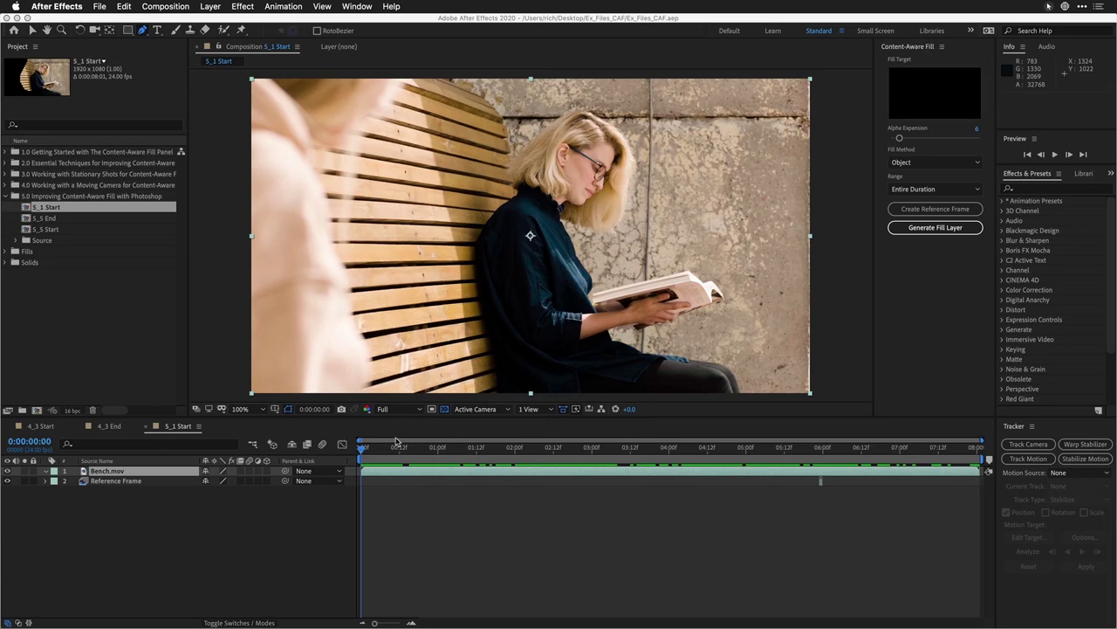
- Scrub through Bench.mov in 5_1 Start, set the viewer magnification to 50% and stop at 0:00:05:03
left_click(364, 457)
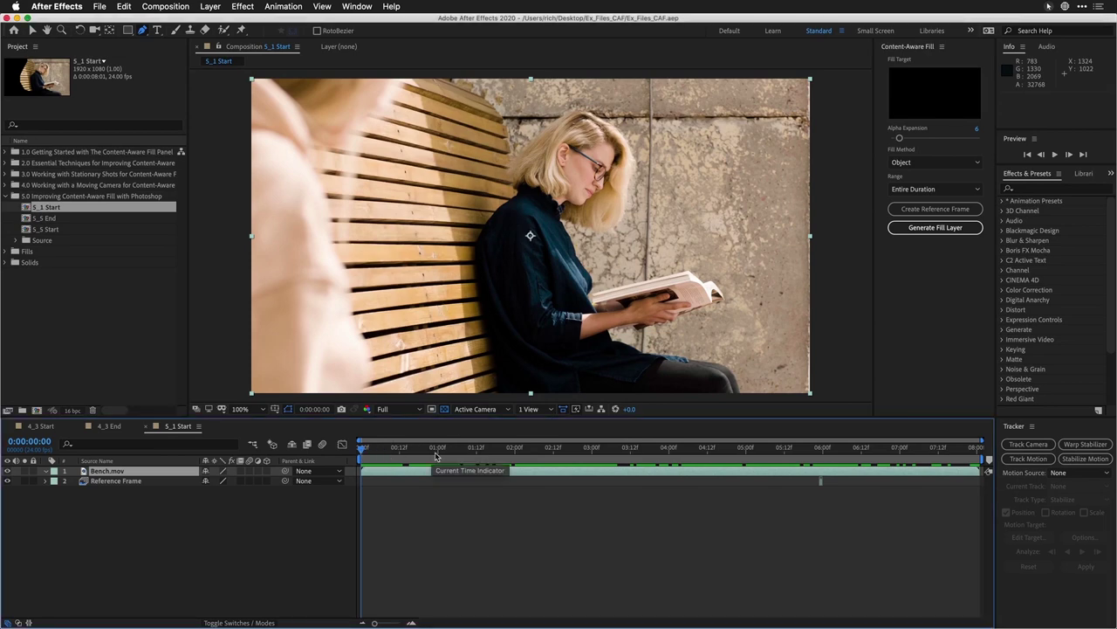
left_click_drag(437, 455, 739, 466)
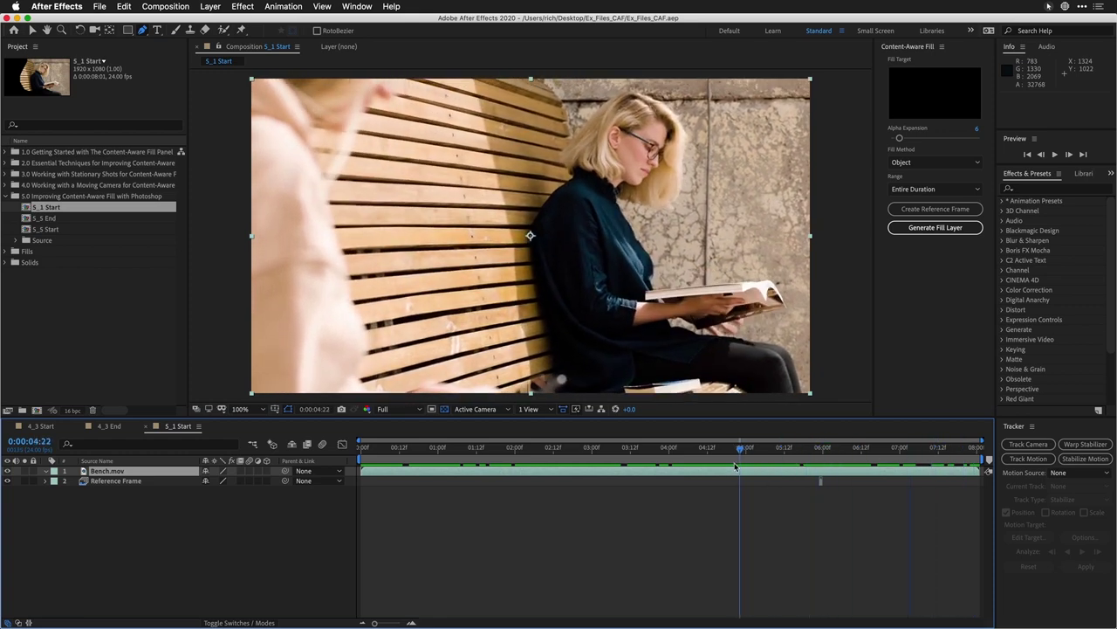
left_click(246, 409)
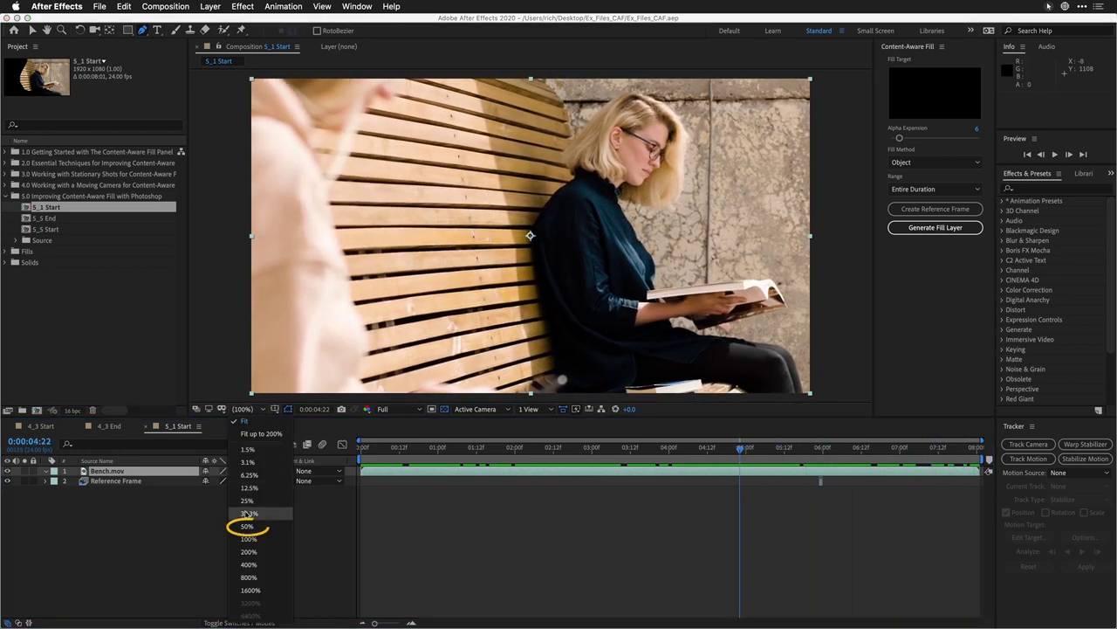
left_click(248, 526)
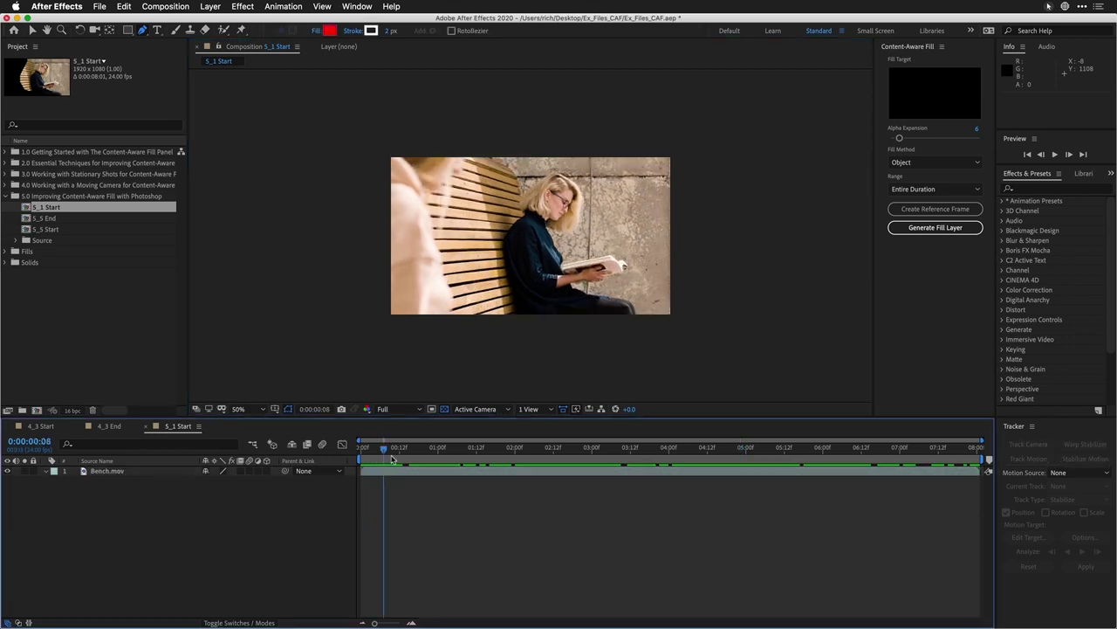
left_click_drag(370, 453, 756, 462)
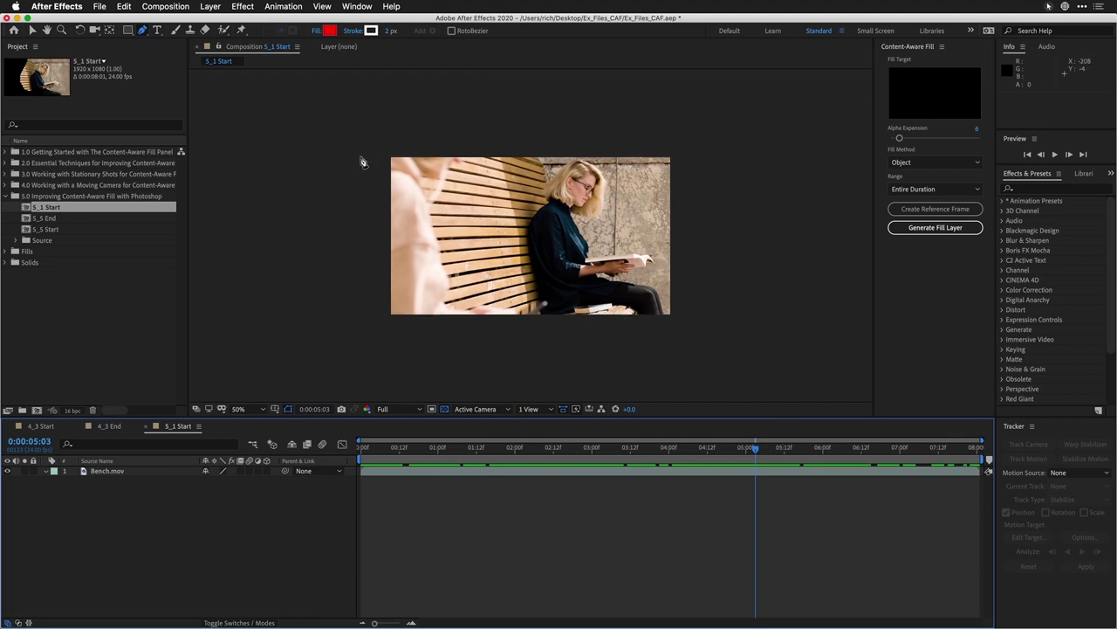
left_click(144, 30)
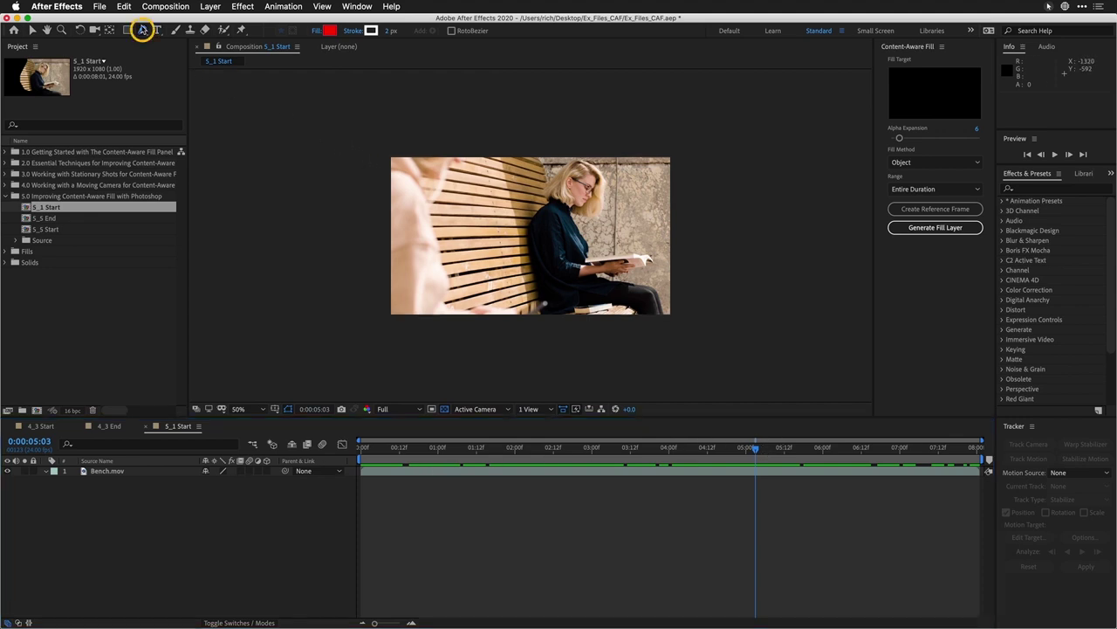
left_click(365, 138)
left_click(364, 326)
left_click(508, 334)
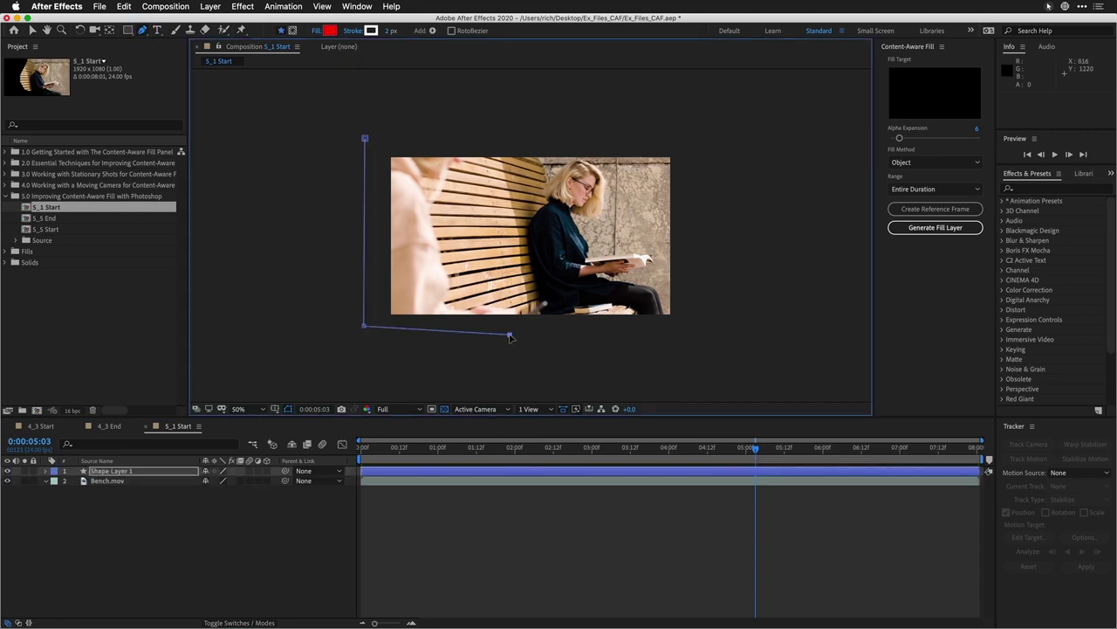
left_click(560, 298)
left_click(131, 471)
key("Delete")
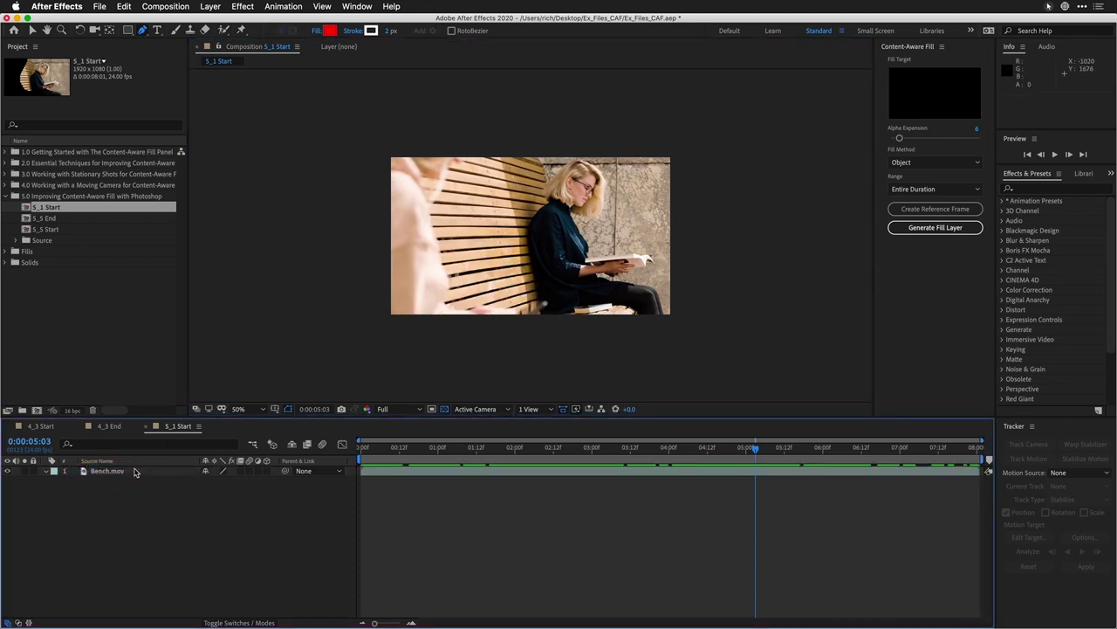
- Draw a closed Pen mask on Bench.mov around the foreground figure and outstretched hand, extending beyond the frame edges
left_click(136, 471)
left_click(354, 334)
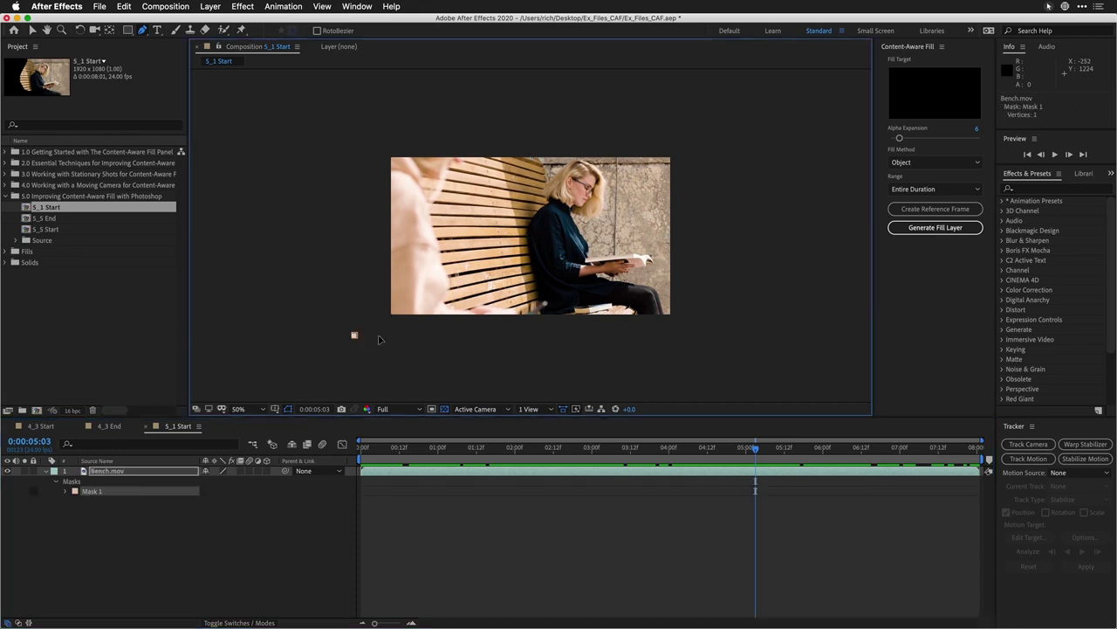
left_click(528, 332)
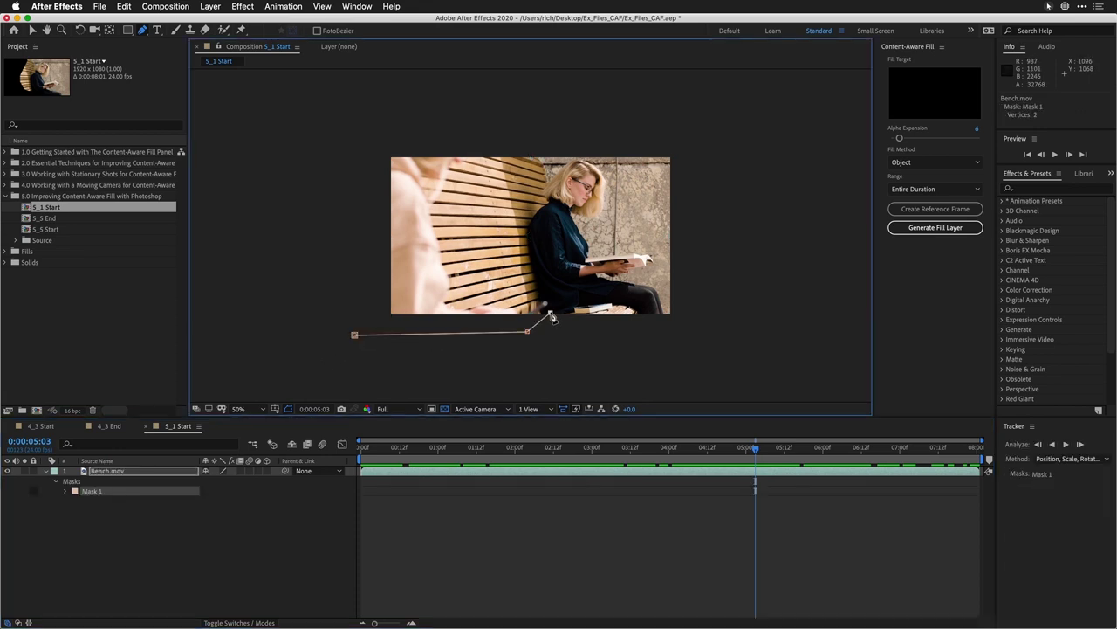
left_click(542, 299)
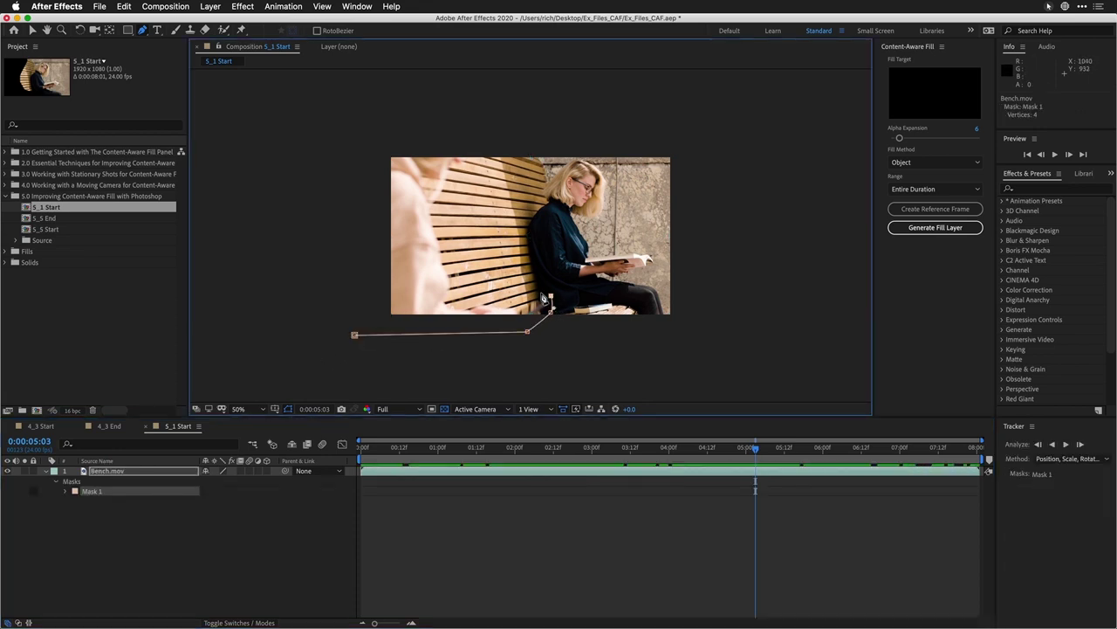
left_click(529, 293)
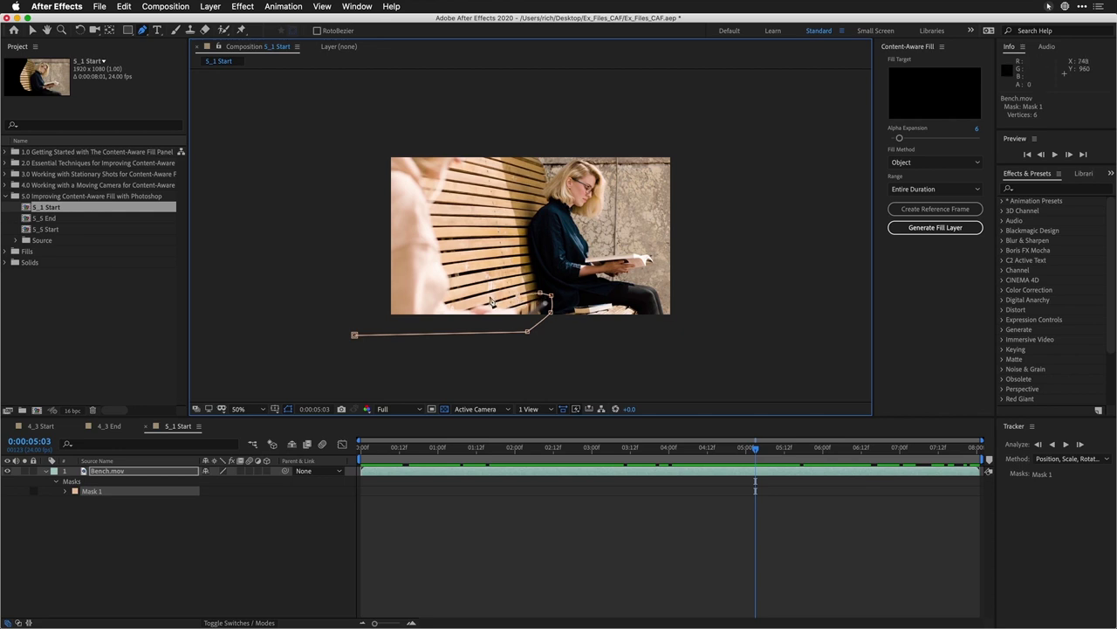
left_click(470, 288)
left_click(472, 197)
left_click(488, 118)
left_click(355, 127)
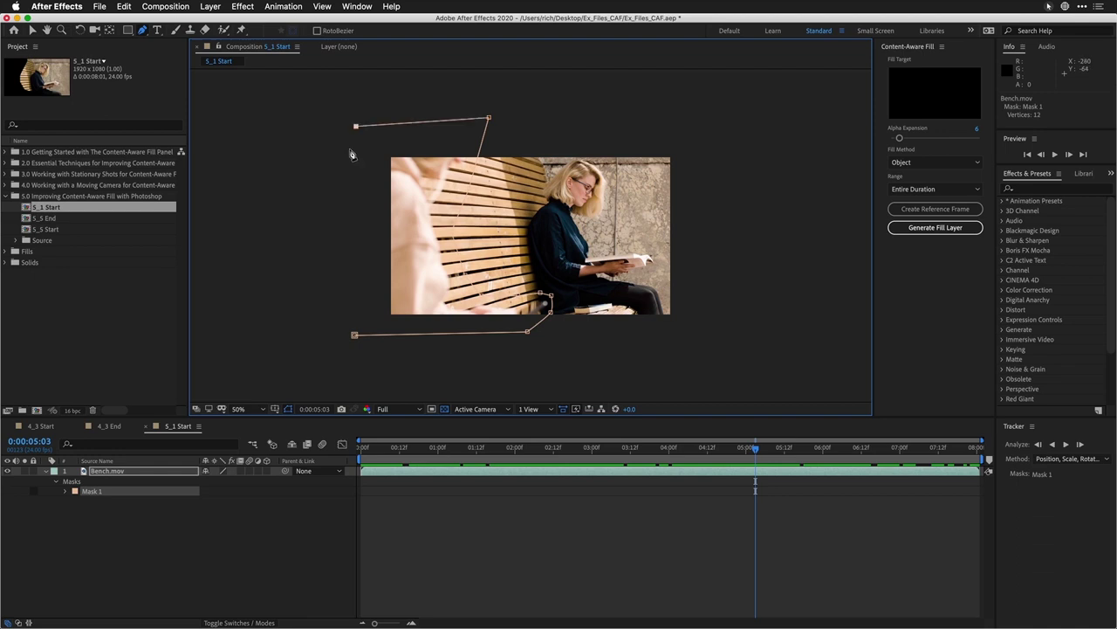
left_click(356, 337)
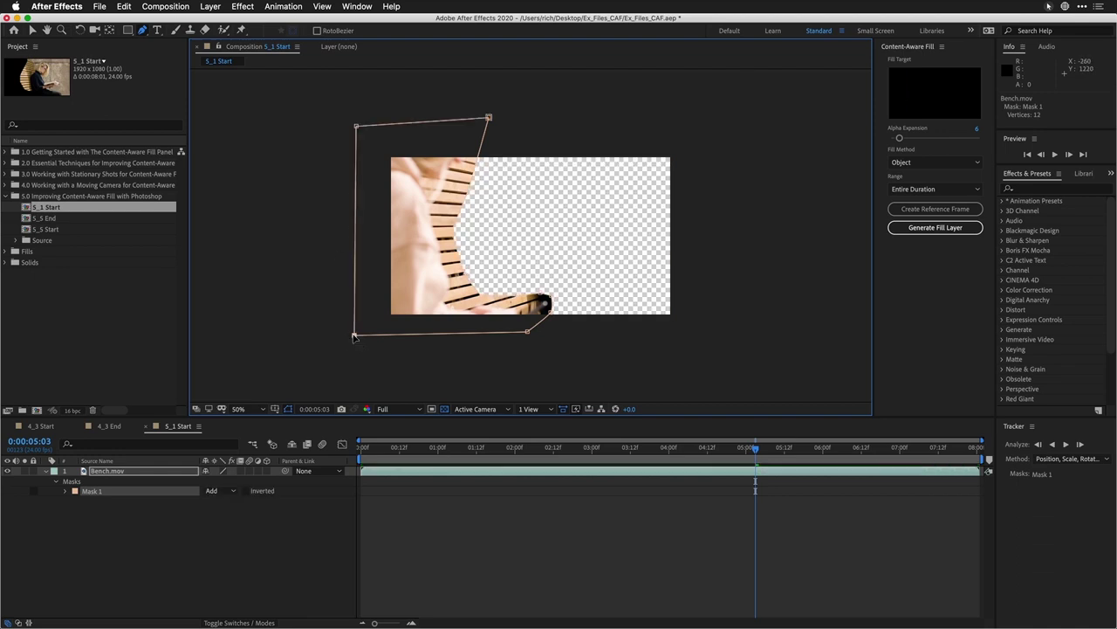
- Set Mask 1's mode to None and move its inner-edge points at 0:00:01:00 and 0:00:01:18 to clear the foreground figure
left_click(223, 490)
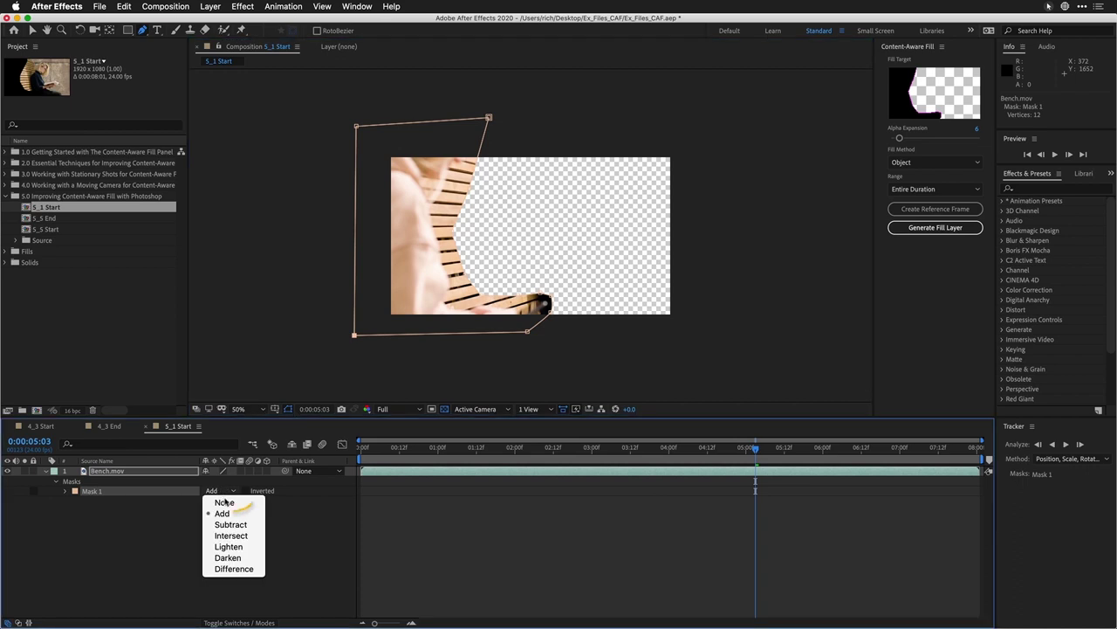
left_click(226, 504)
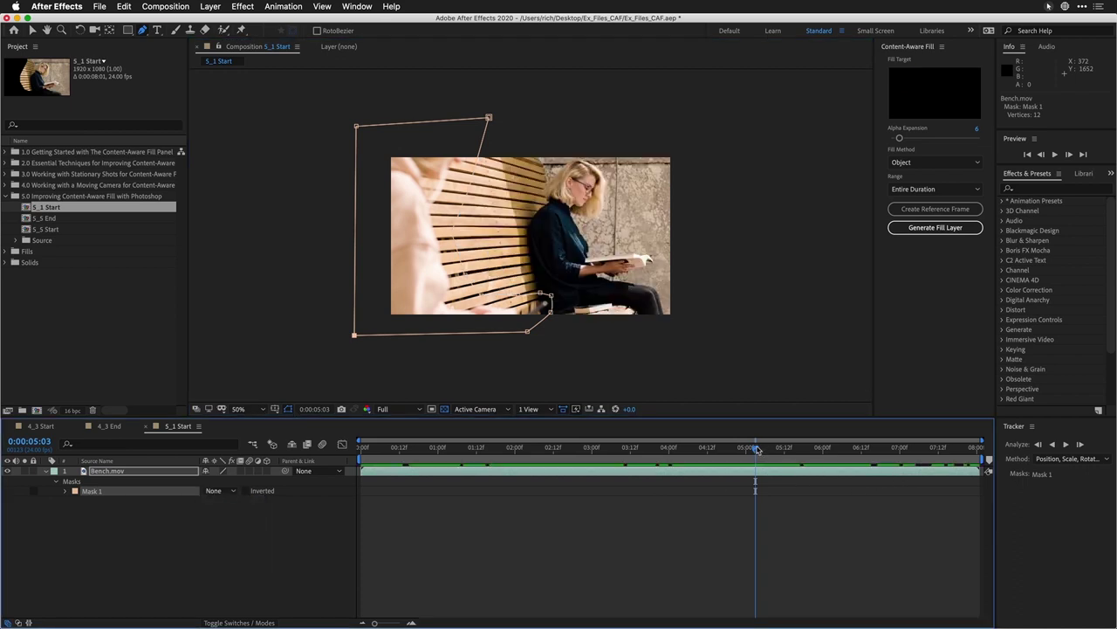
left_click_drag(659, 449, 437, 465)
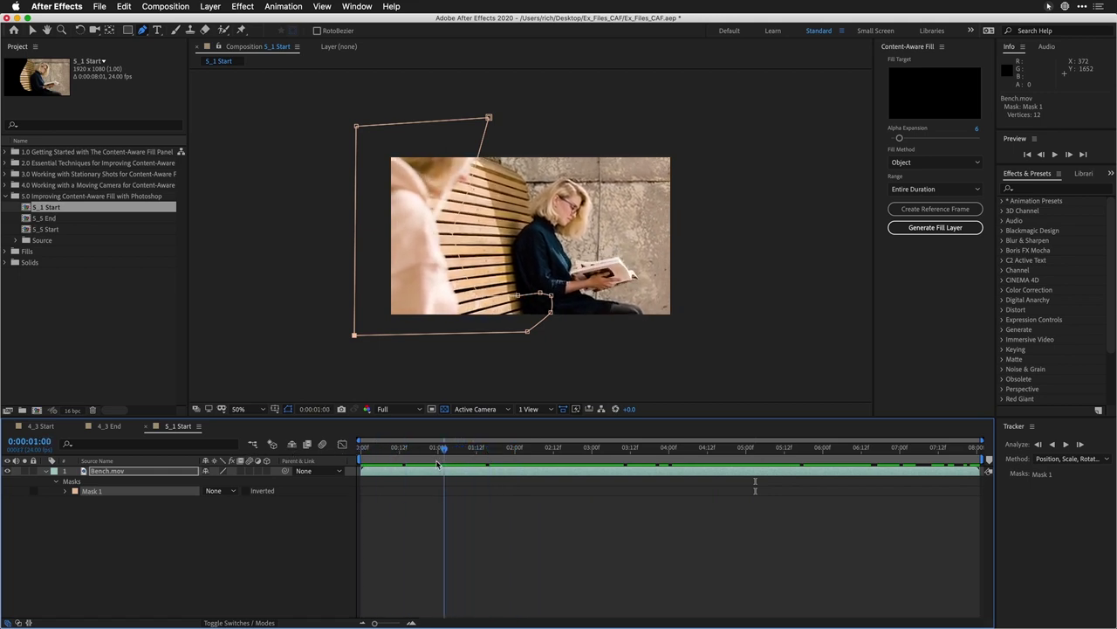
left_click(470, 191)
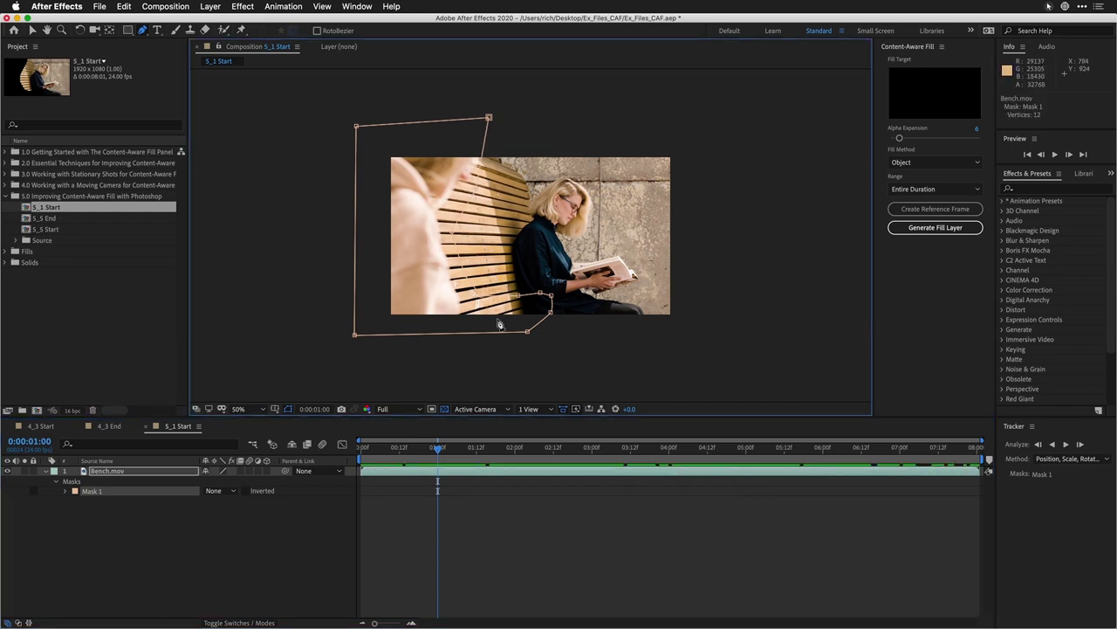
left_click_drag(438, 450, 496, 456)
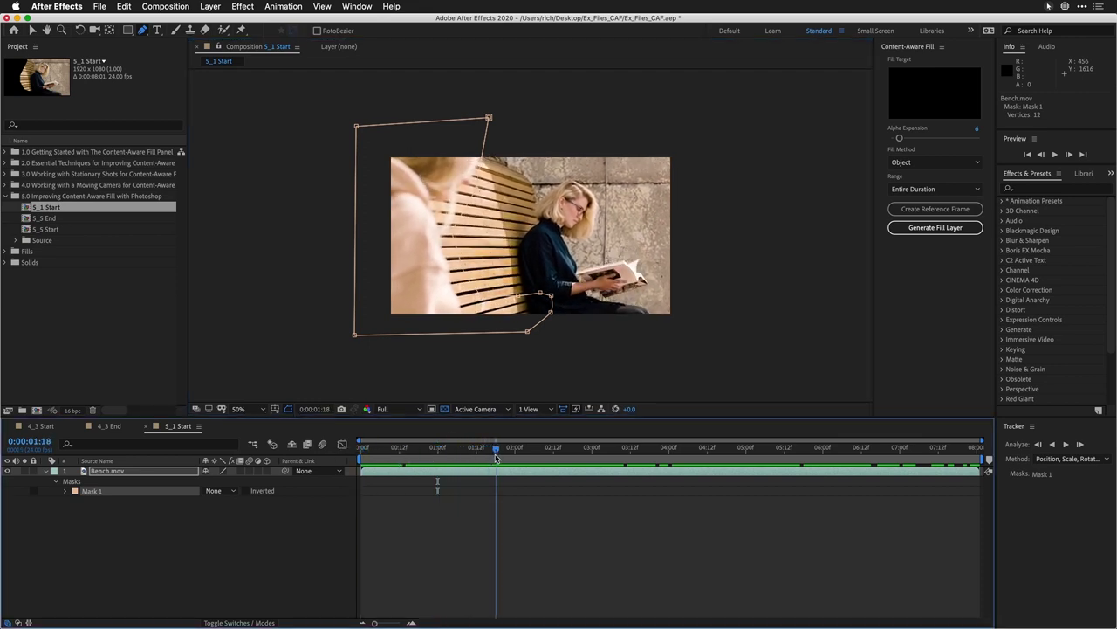
left_click(453, 235)
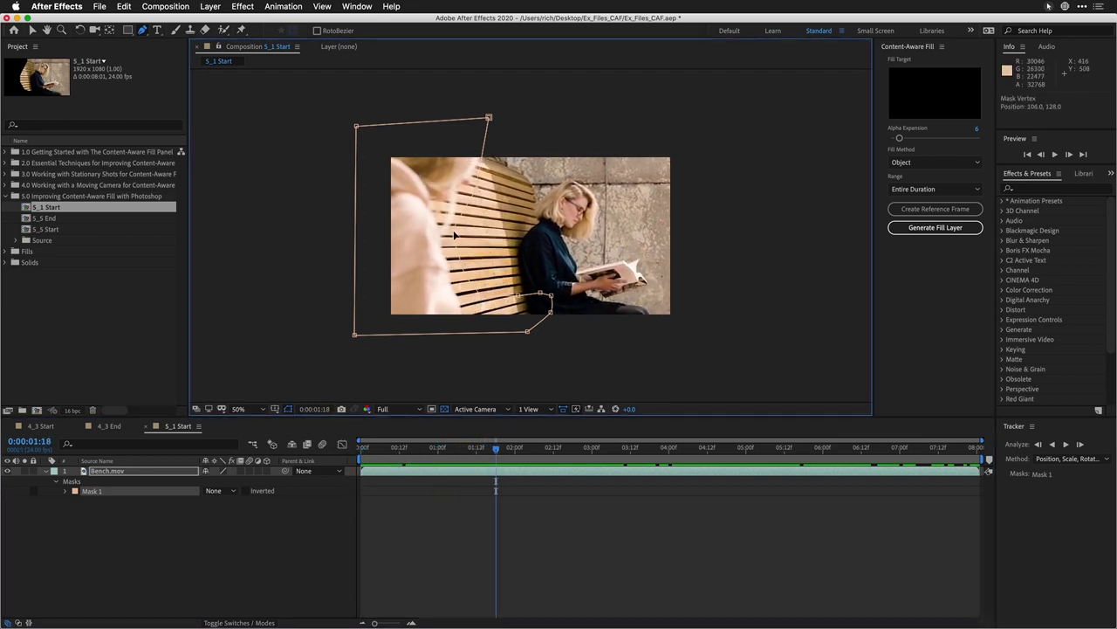
- Check the mask up to 0:00:06:20, then at 0:00:05:06 set Mask 1 to Subtract and create a reference frame in Photoshop
left_click_drag(497, 450, 888, 451)
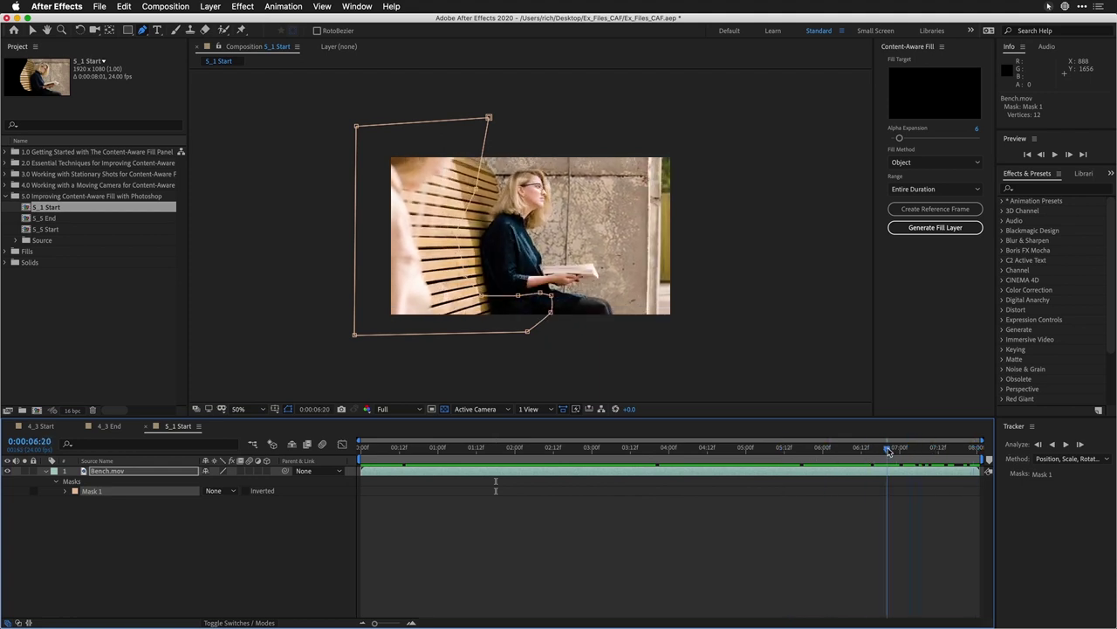
left_click_drag(889, 451, 766, 460)
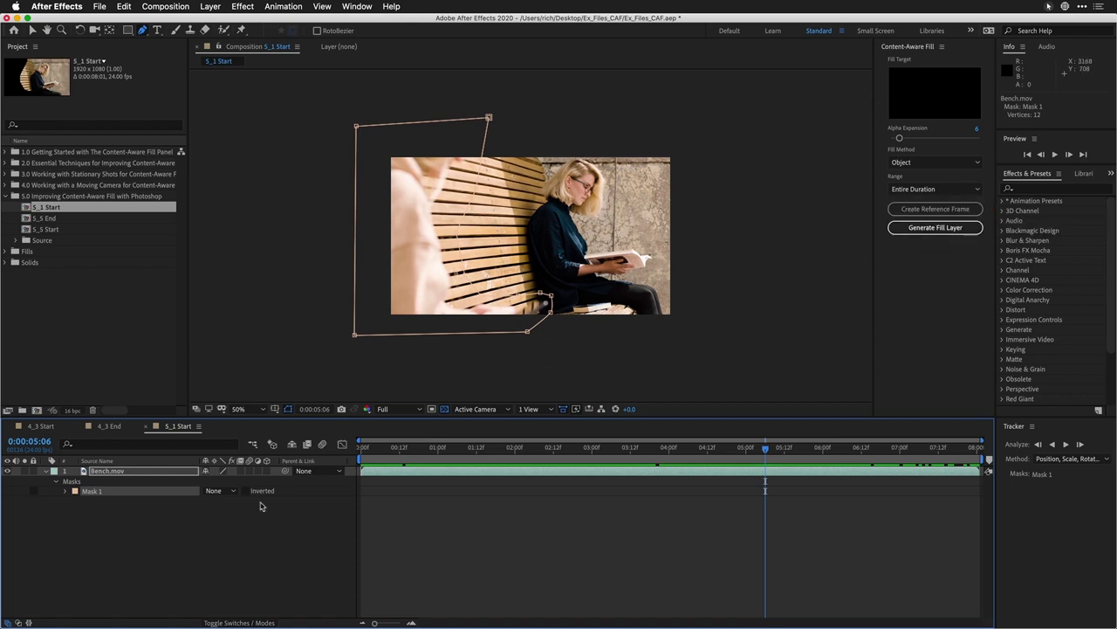
left_click(214, 491)
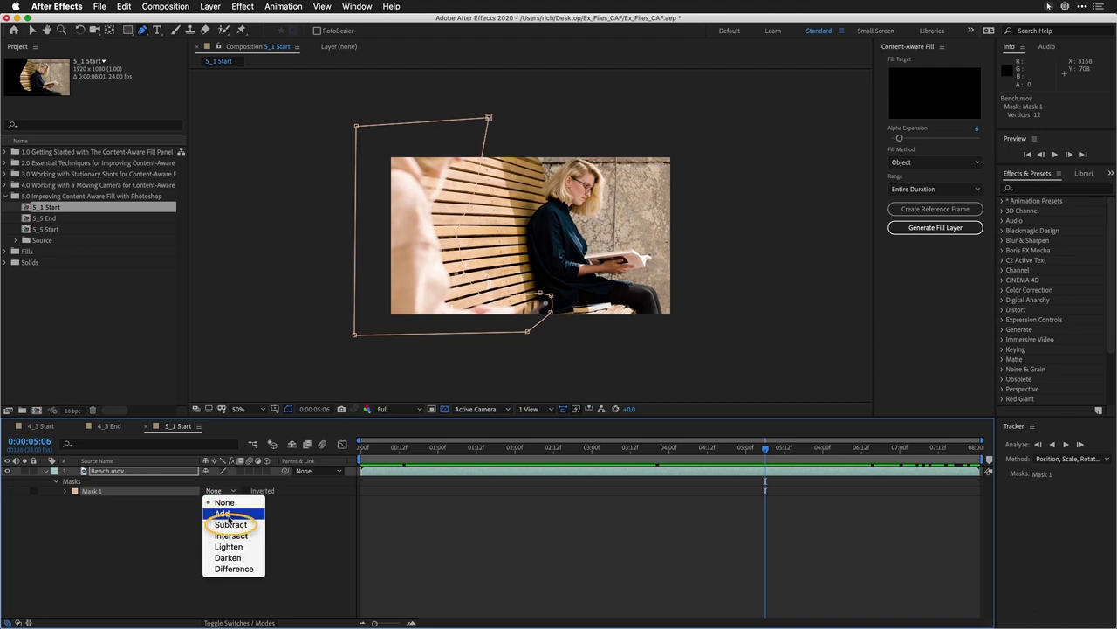
left_click(231, 525)
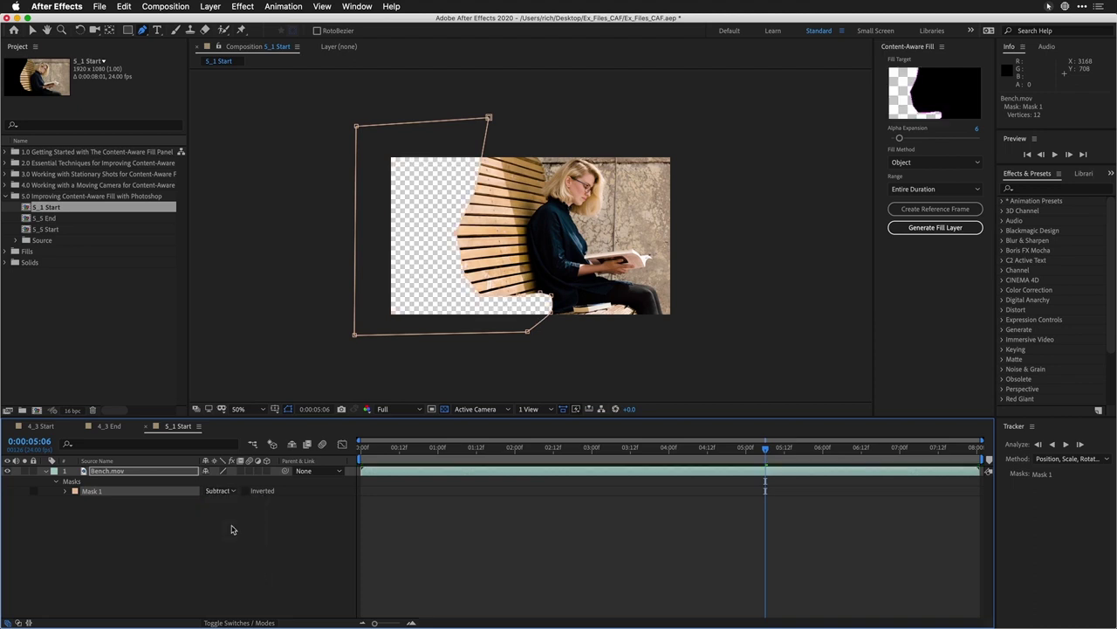
left_click(957, 211)
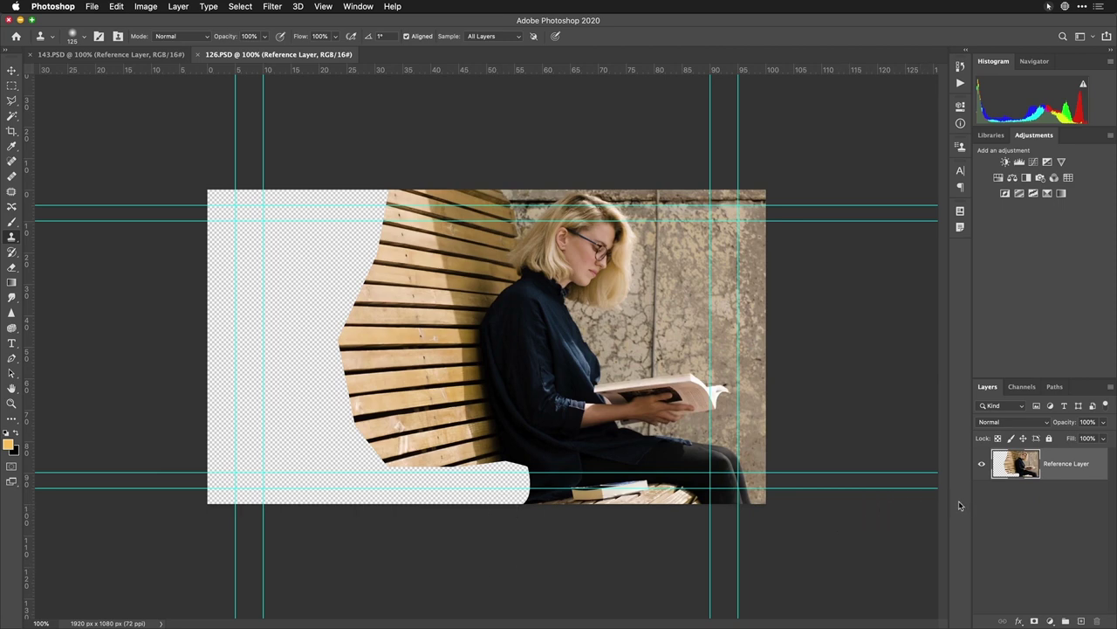
- Load the Reference Layer's opaque pixels as a selection and invert it to select the transparent hole
left_click(1011, 470)
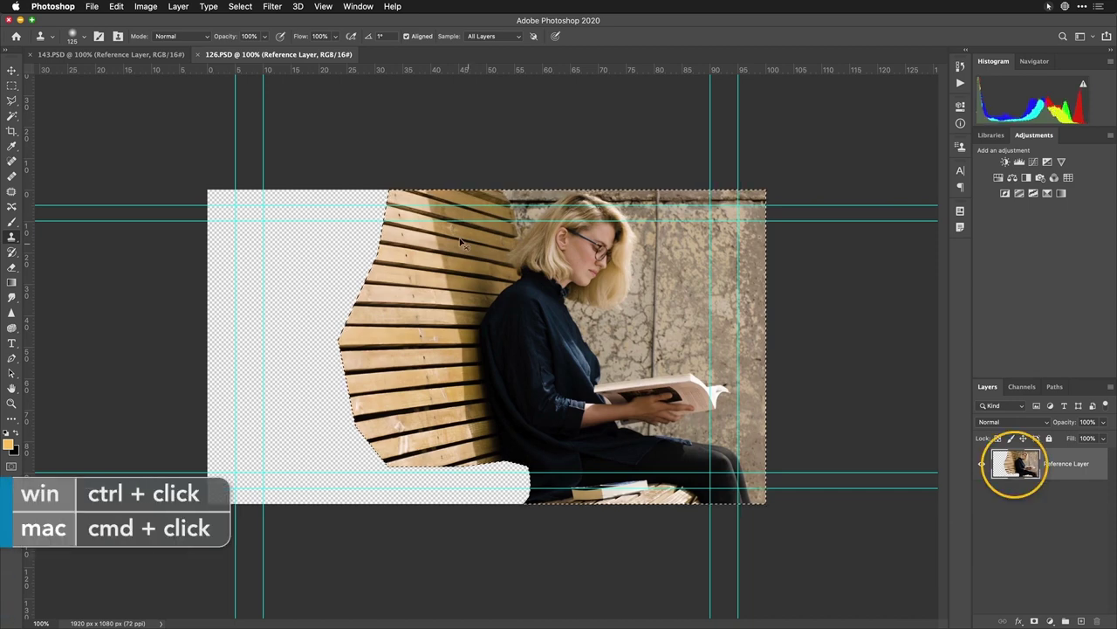
left_click(241, 6)
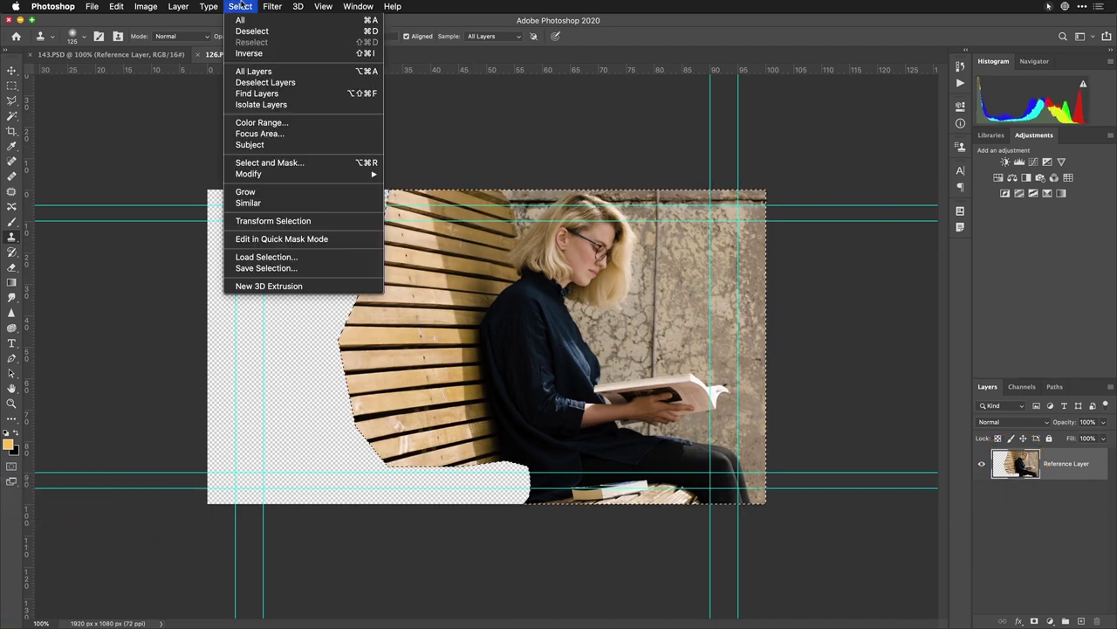
left_click(245, 54)
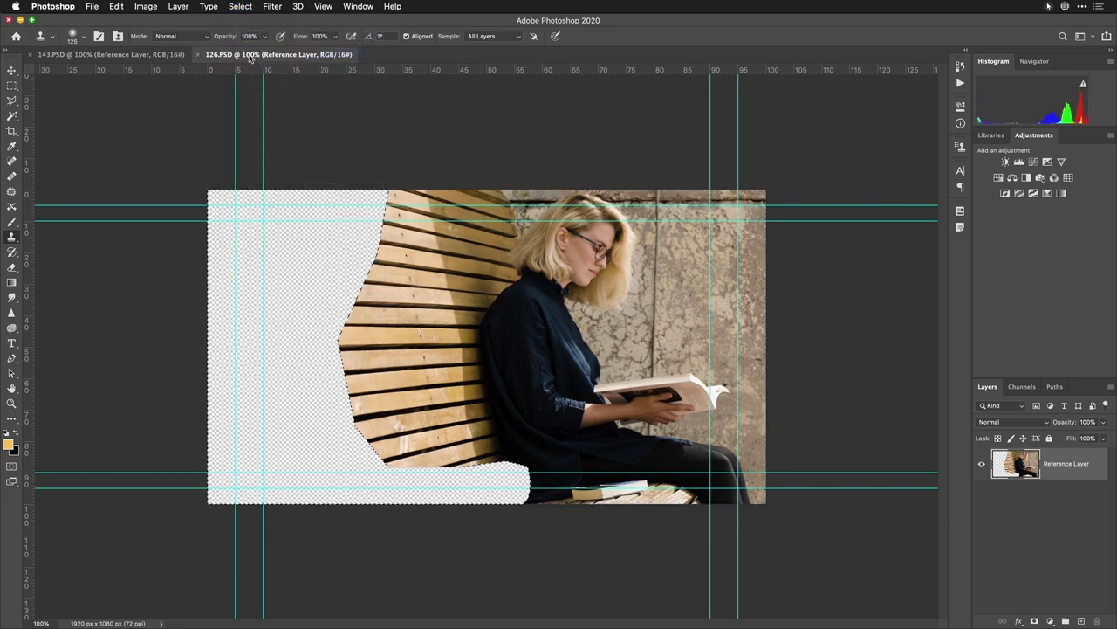
- Expand the selection of the transparent area by 20 pixels
left_click(240, 6)
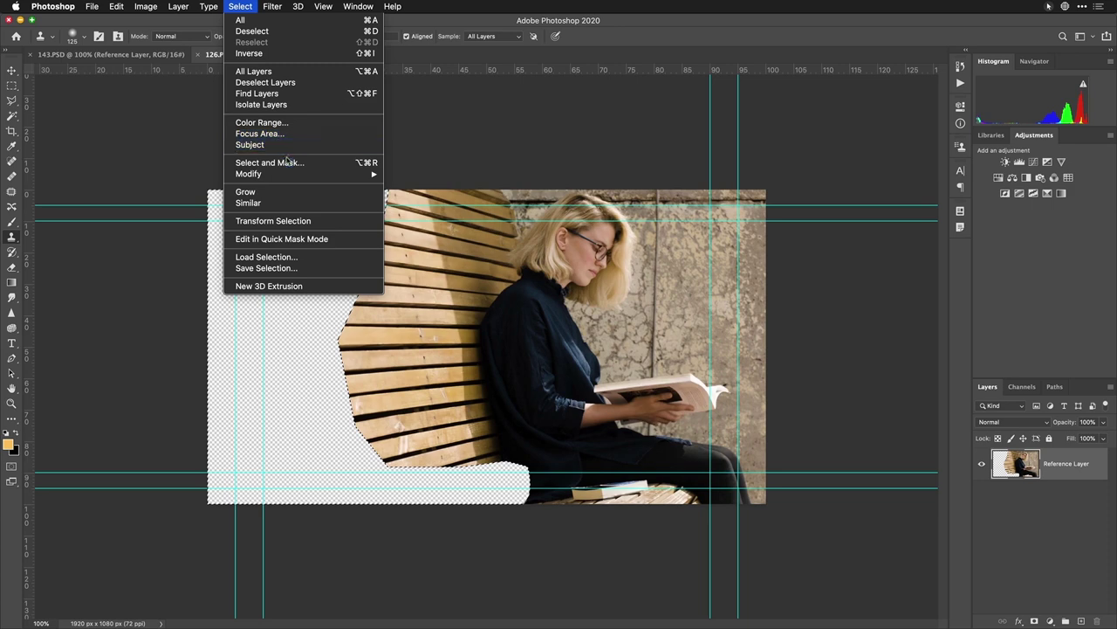
mouse_move(305, 173)
left_click(433, 202)
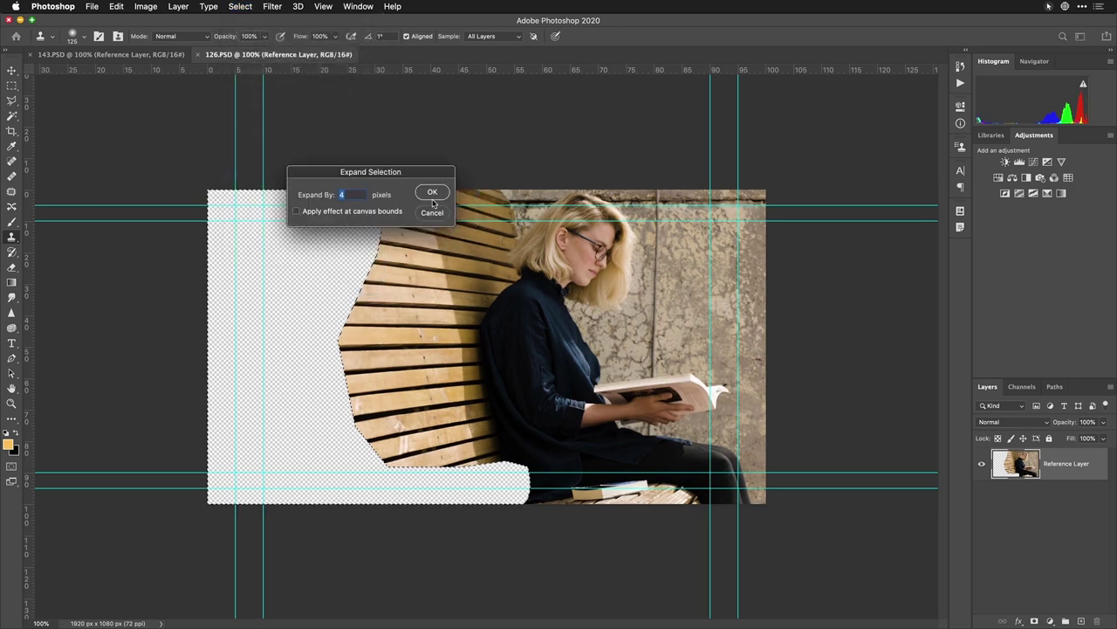
type("20")
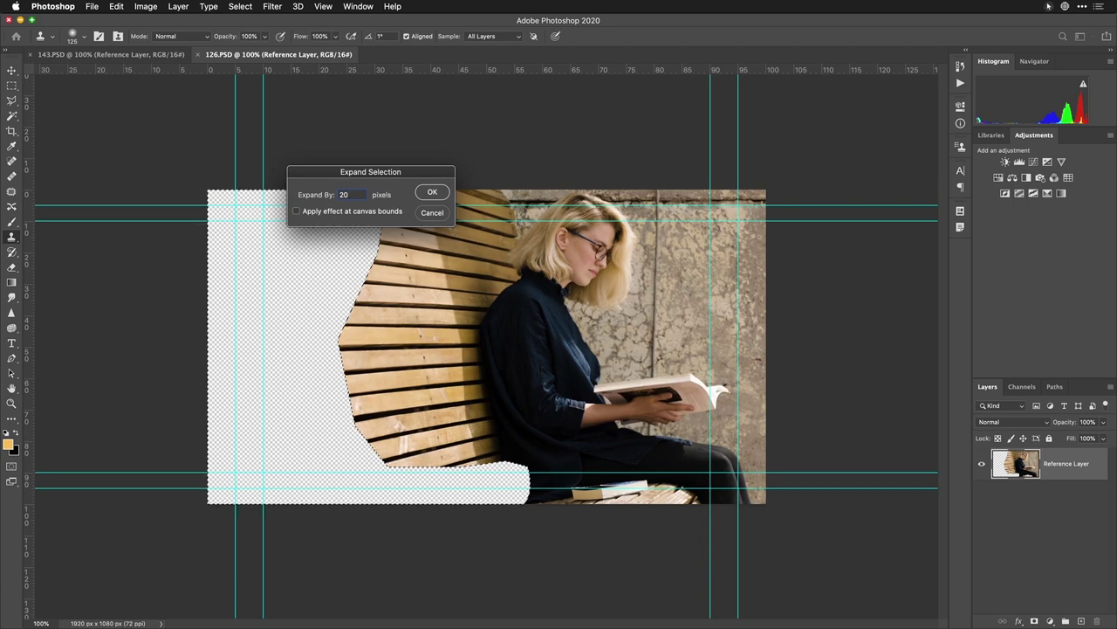
key("Return")
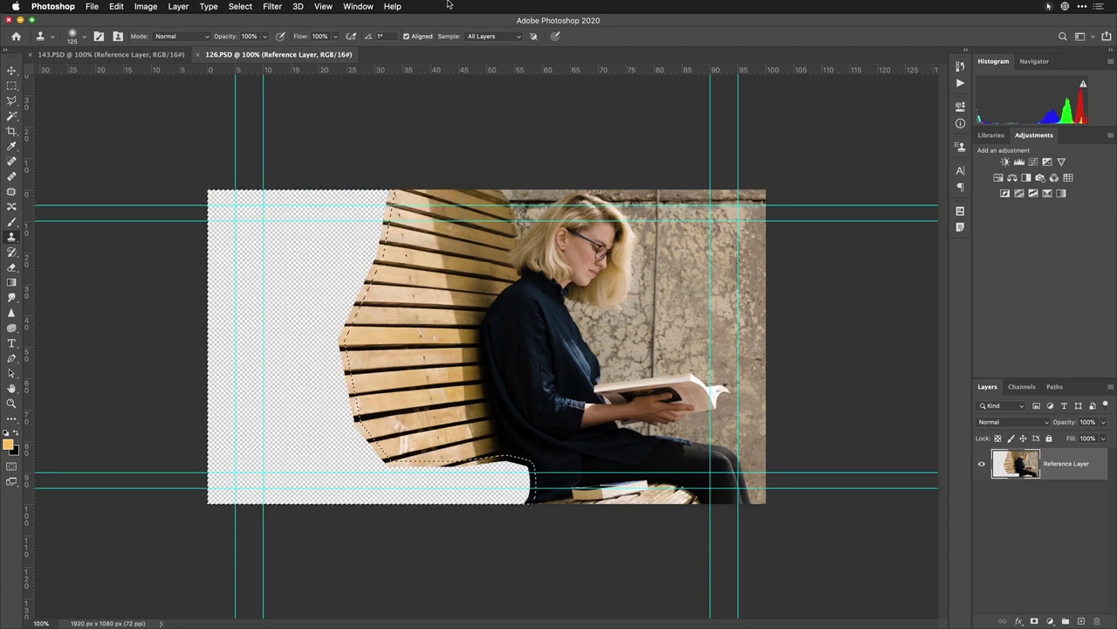
- Start Content-Aware Fill on the selection and exclude the seated woman's head, body and legs from the sampling area
left_click(117, 6)
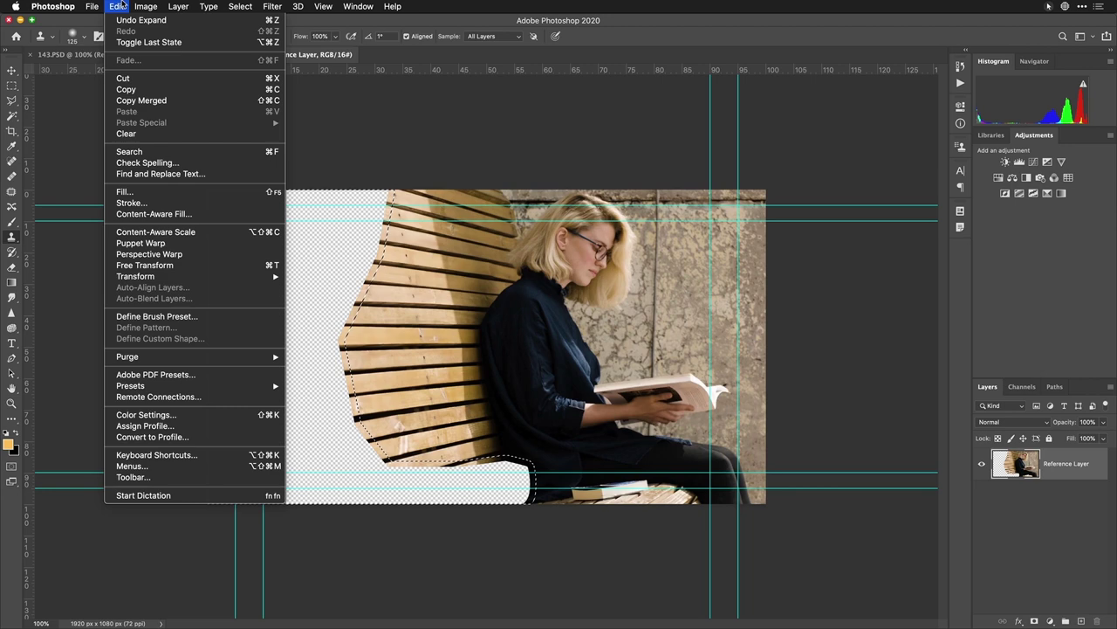
left_click(185, 214)
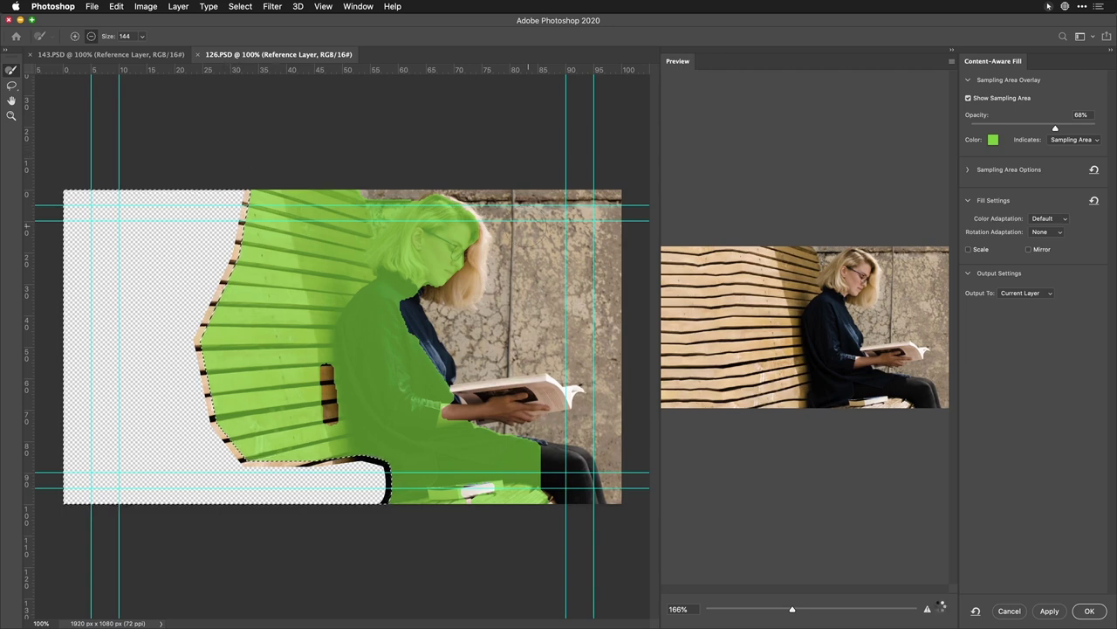
mouse_move(433, 214)
left_mouse_down()
mouse_move(471, 243)
mouse_move(441, 262)
left_mouse_up()
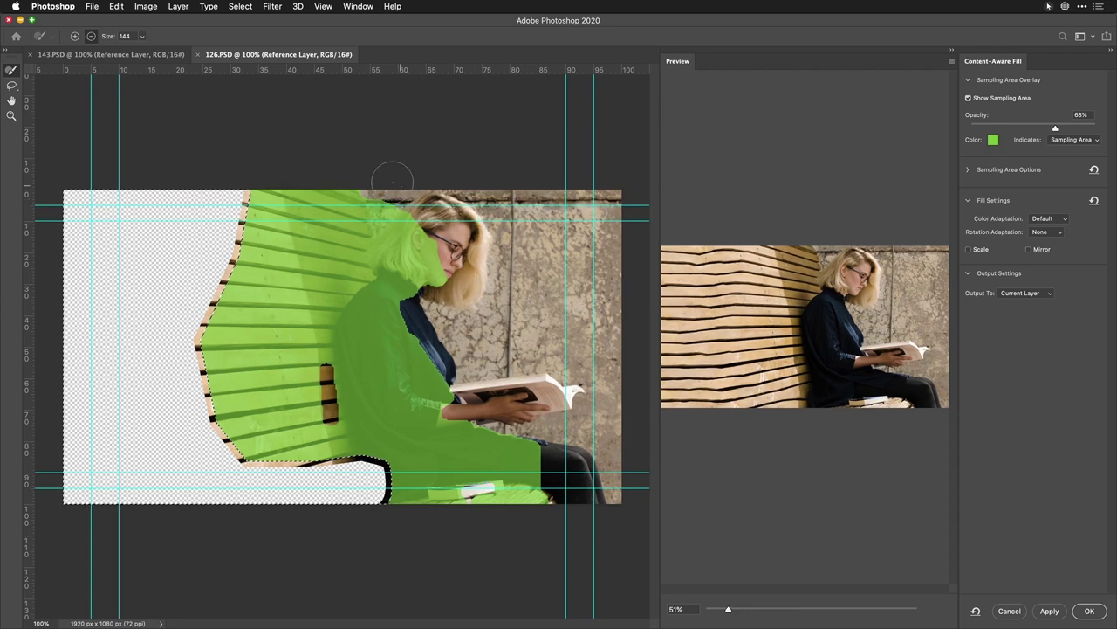
mouse_move(380, 205)
left_mouse_down()
mouse_move(419, 301)
mouse_move(432, 253)
mouse_move(403, 286)
mouse_move(412, 301)
mouse_move(375, 243)
mouse_move(400, 293)
mouse_move(406, 358)
mouse_move(431, 389)
mouse_move(380, 363)
mouse_move(375, 297)
mouse_move(388, 293)
mouse_move(355, 353)
mouse_move(409, 409)
mouse_move(478, 437)
mouse_move(572, 452)
left_mouse_up()
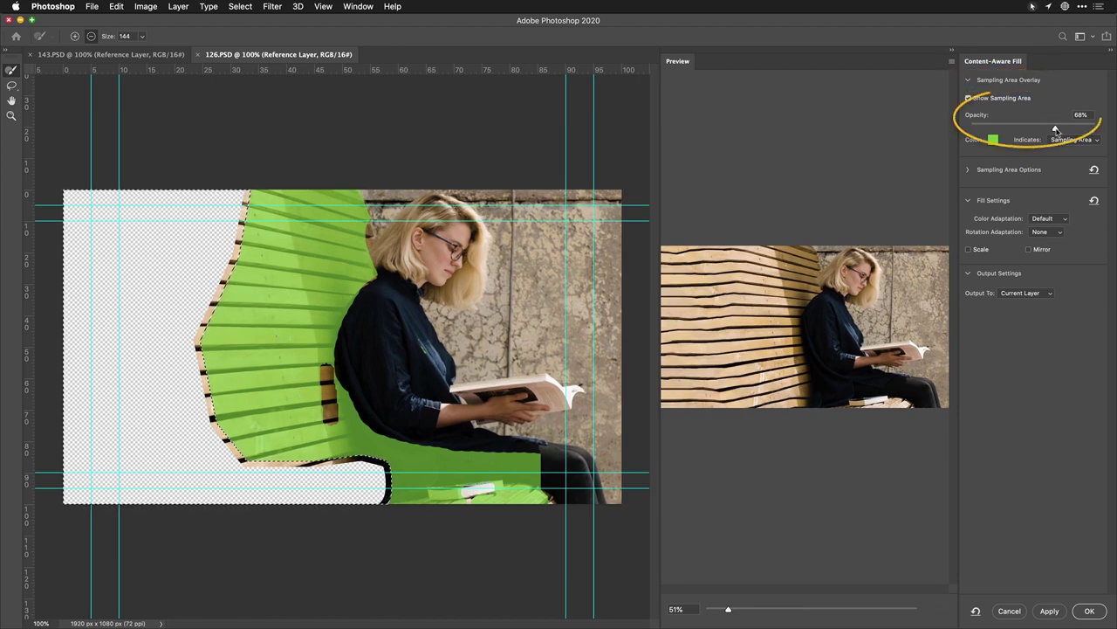
- Set the sampling overlay opacity to 78% and add the missed bench patch beside the woman's back to the sampling area
left_click_drag(1056, 129, 1067, 128)
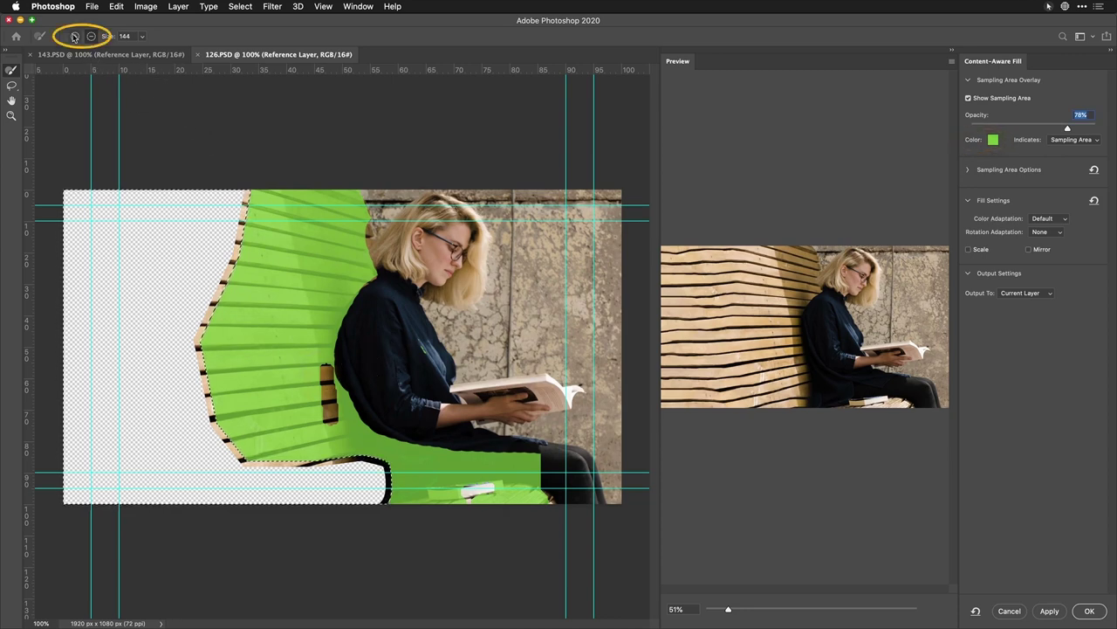
mouse_move(336, 366)
left_mouse_down()
mouse_move(336, 409)
mouse_move(357, 400)
left_mouse_up()
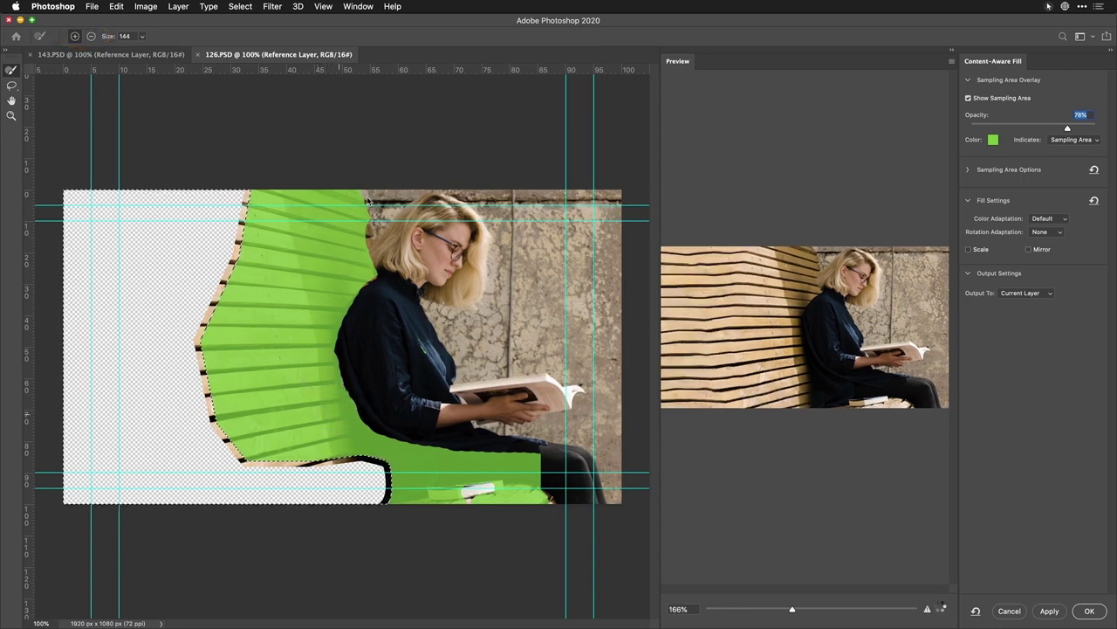
left_click(968, 80)
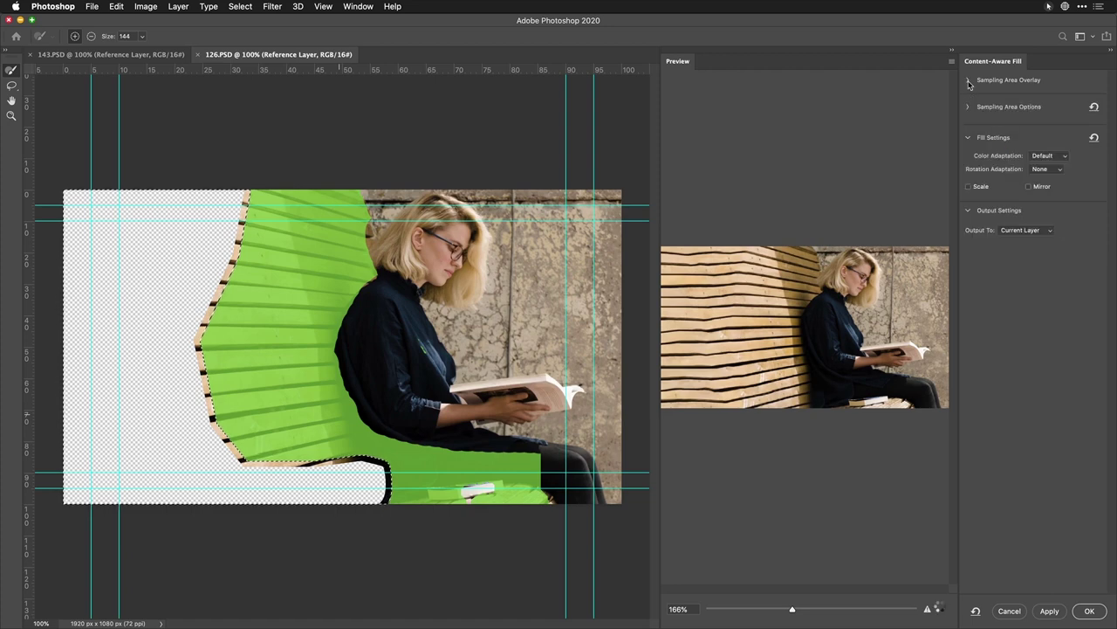
left_click(968, 106)
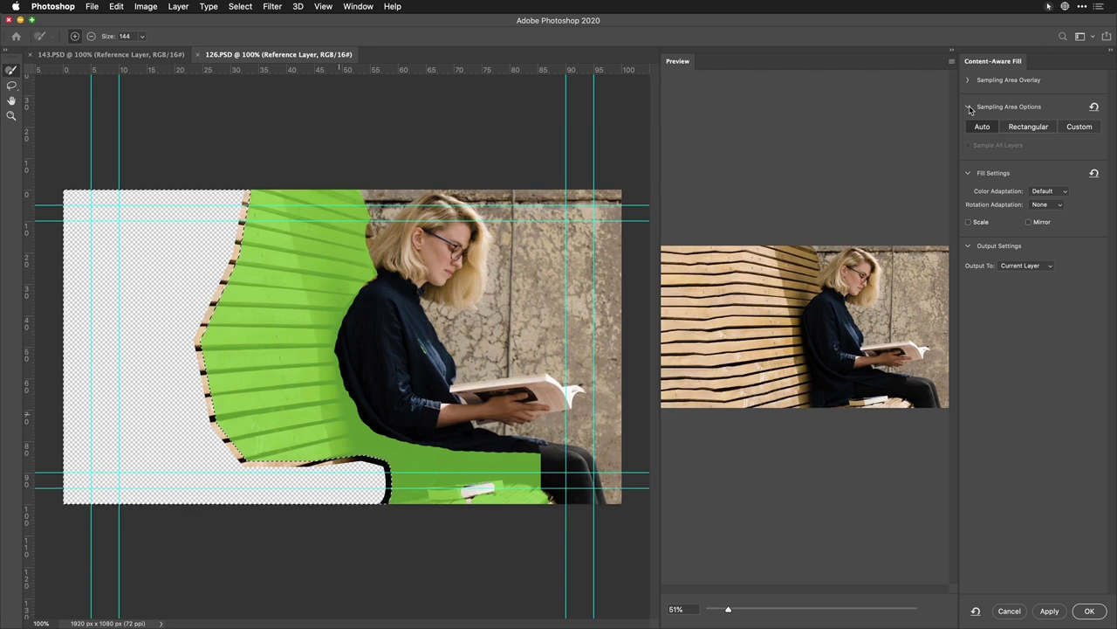
left_click(970, 109)
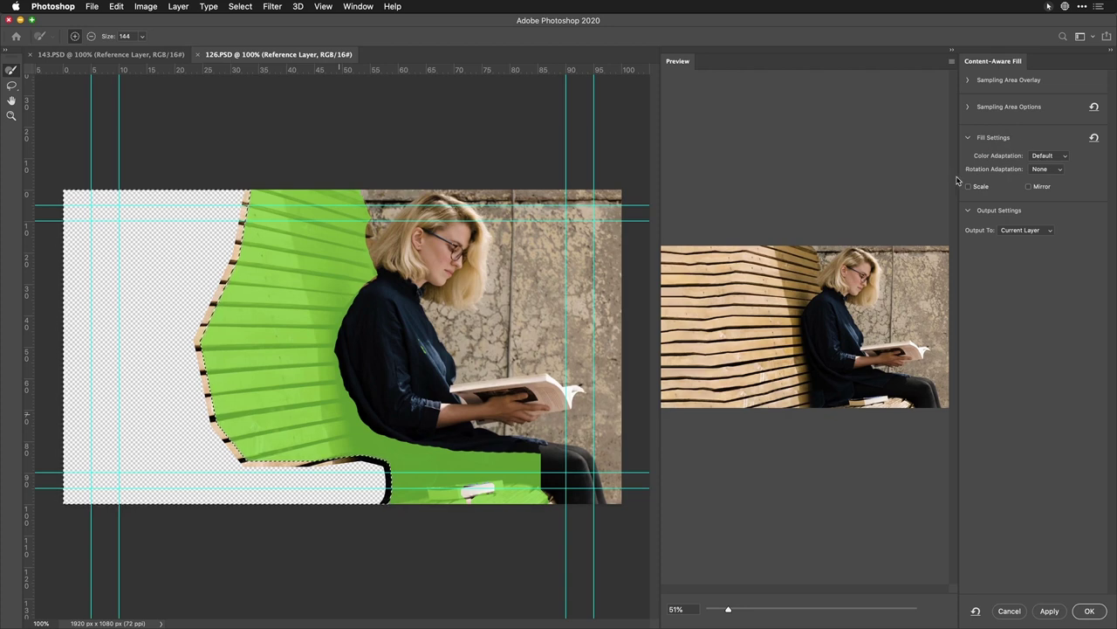
- Enable Scale in the fill settings and set Color Adaptation to High
mouse_move(972, 191)
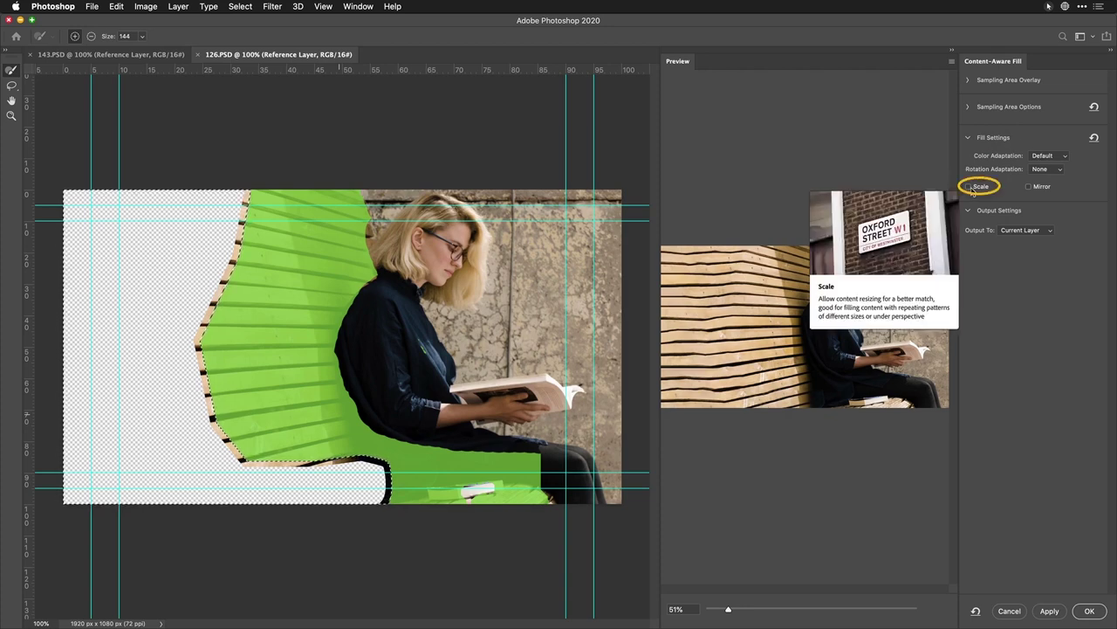
left_click(970, 188)
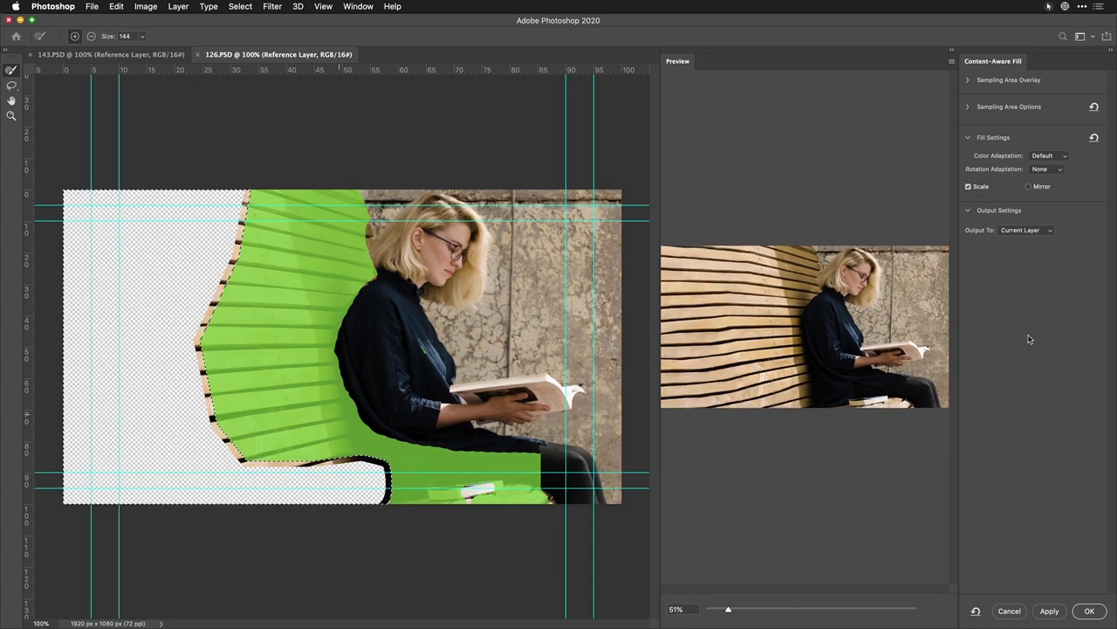
left_click(969, 187)
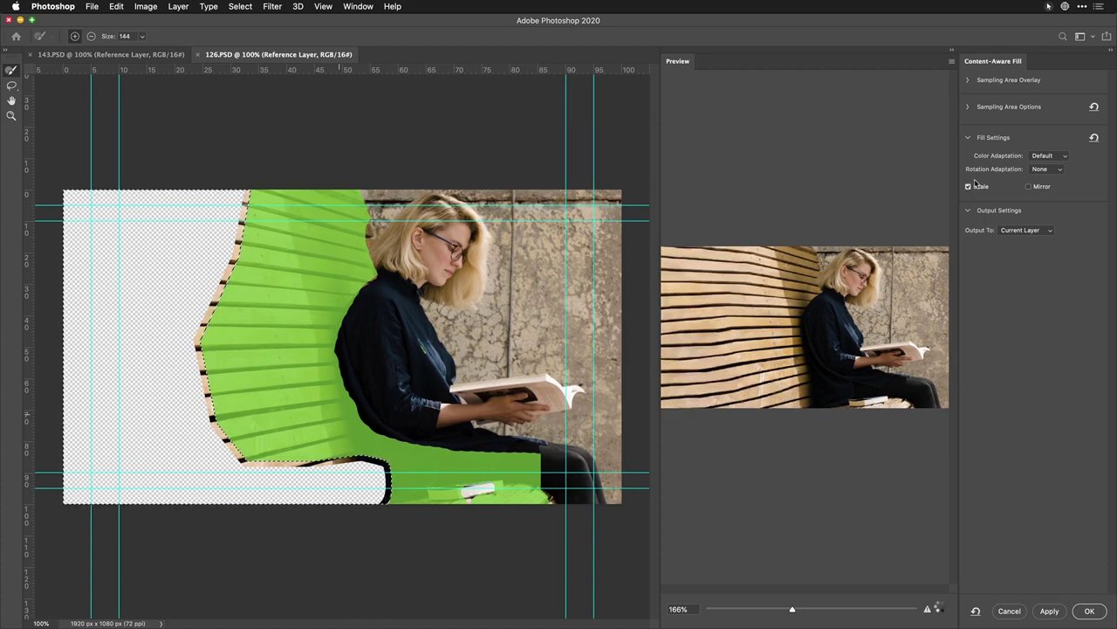
left_click(1045, 157)
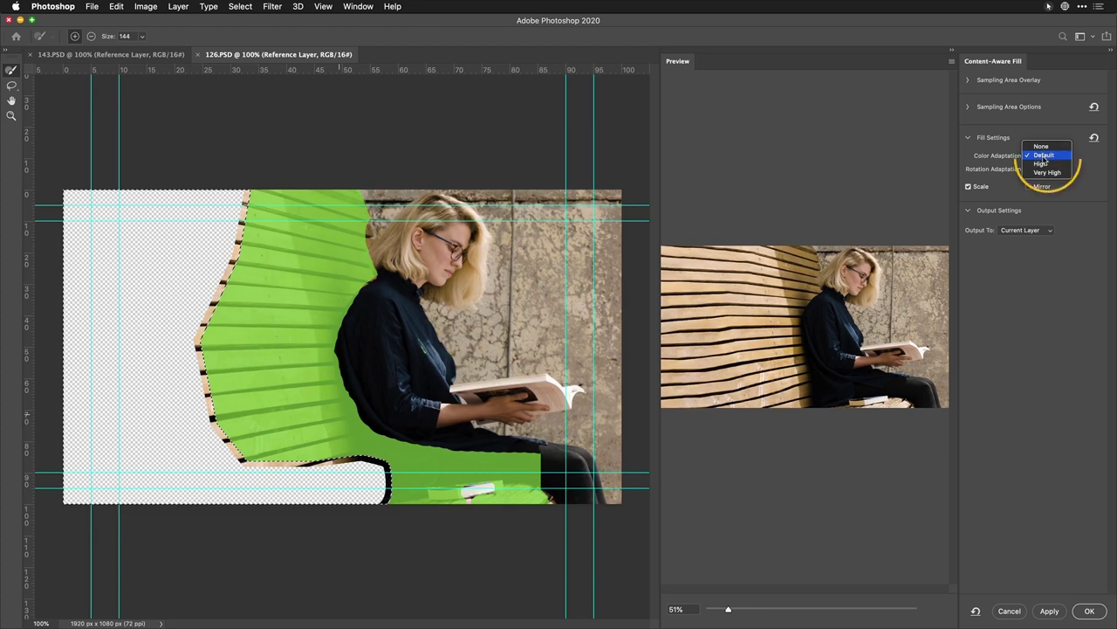
left_click(1043, 163)
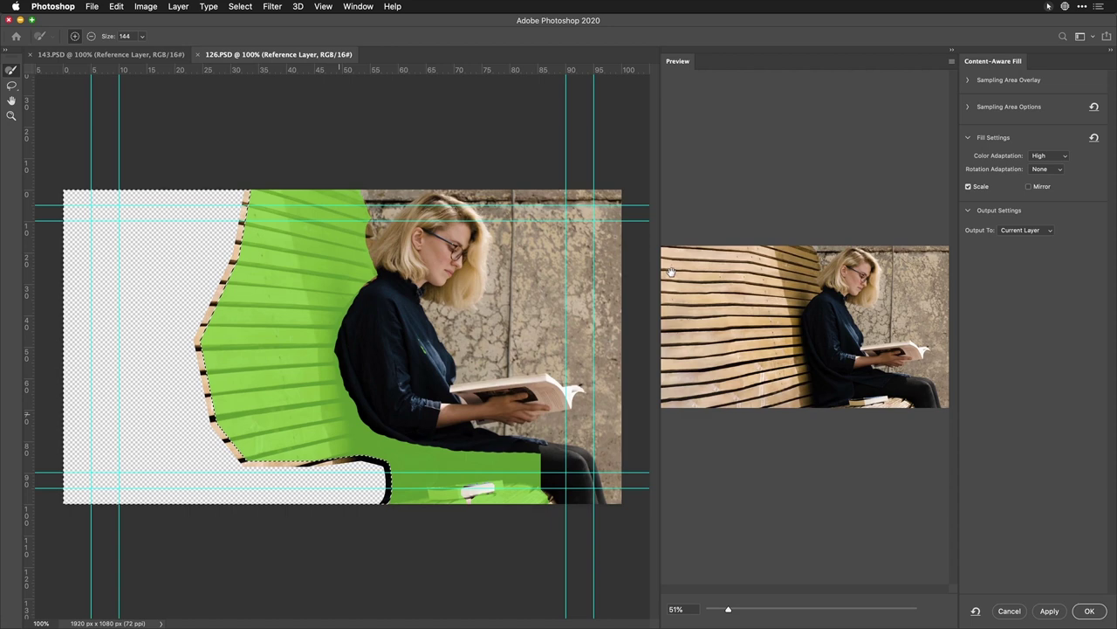
- Try Rotation Adaptation at Low and Full and the Mirror option, returning Rotation Adaptation to None and Mirror to off
left_click(1058, 170)
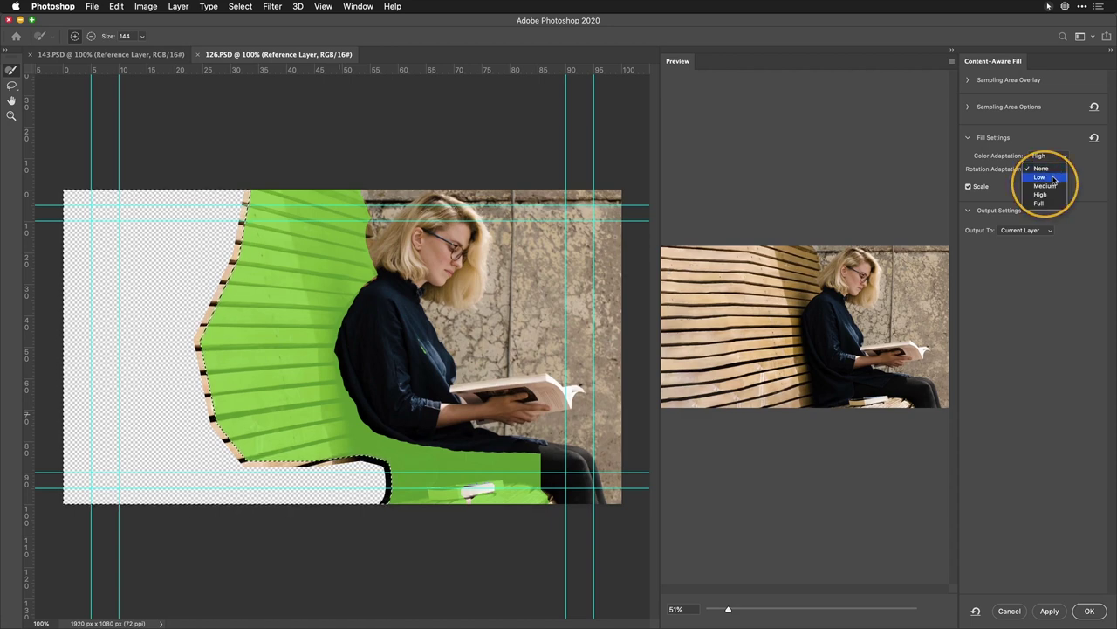
left_click(1054, 178)
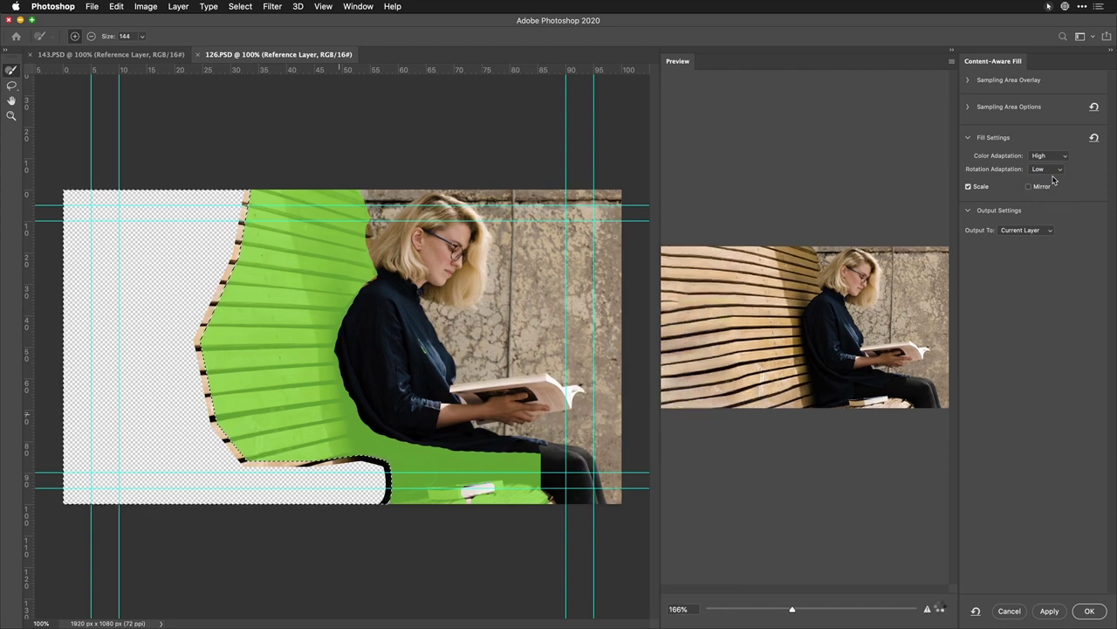
left_click(1054, 170)
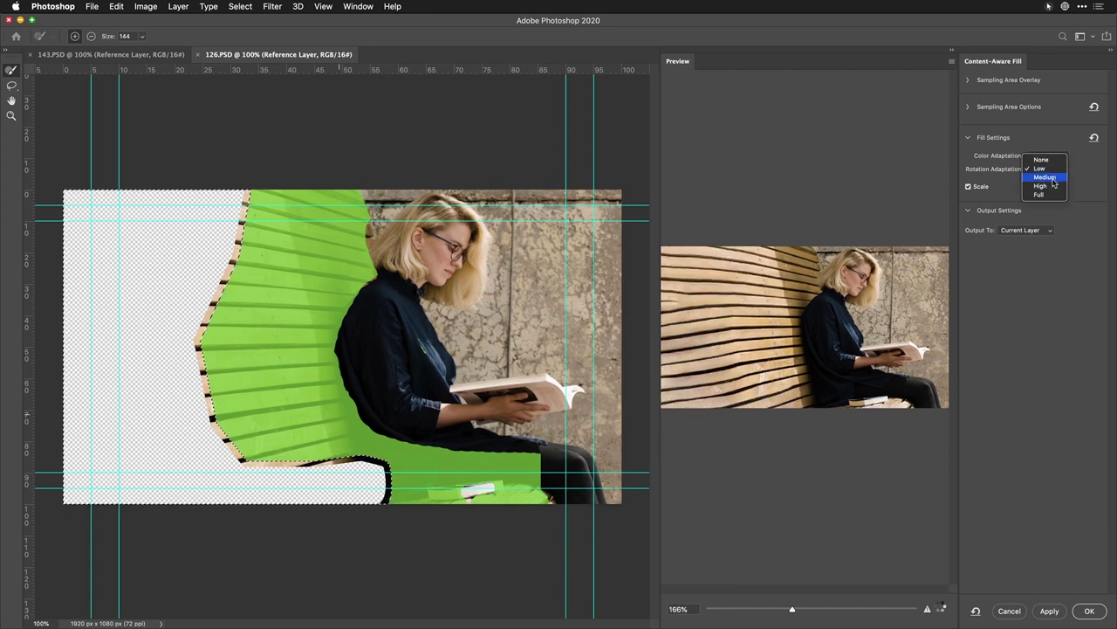
left_click(1051, 195)
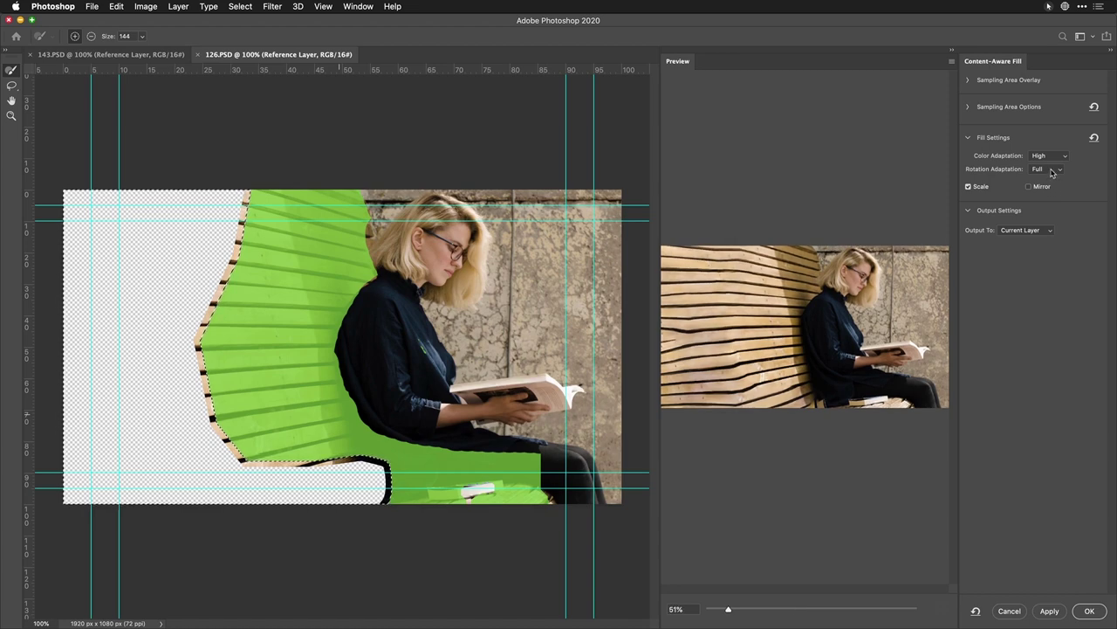
left_click(1052, 170)
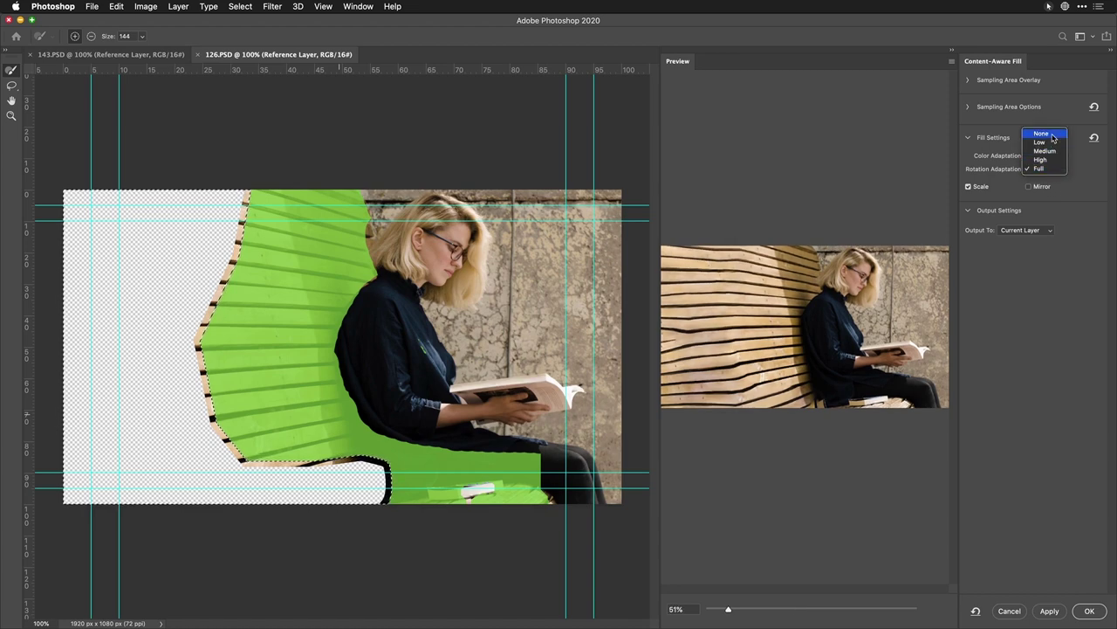
left_click(1053, 135)
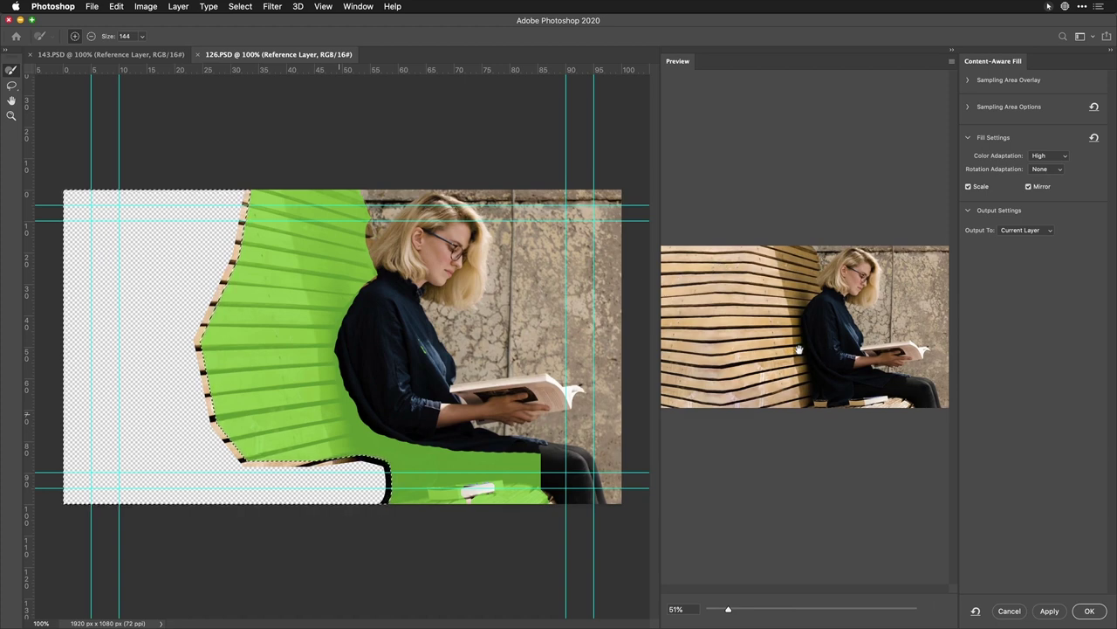
left_click(1030, 187)
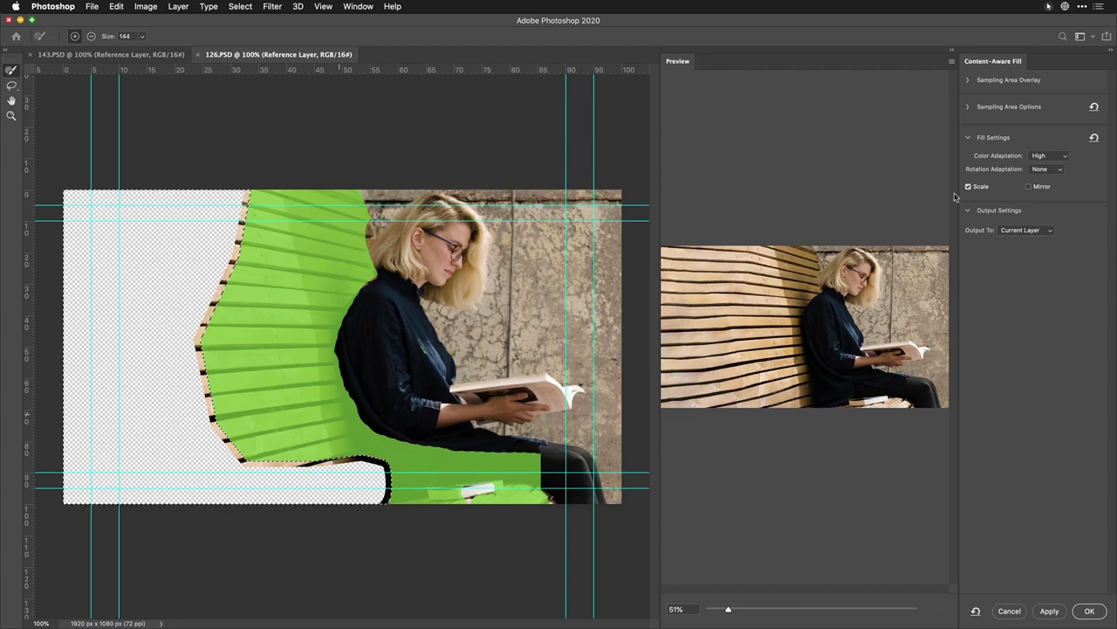
- Apply the content-aware fill with its output set to Current Layer and deselect the filled area
mouse_move(981, 192)
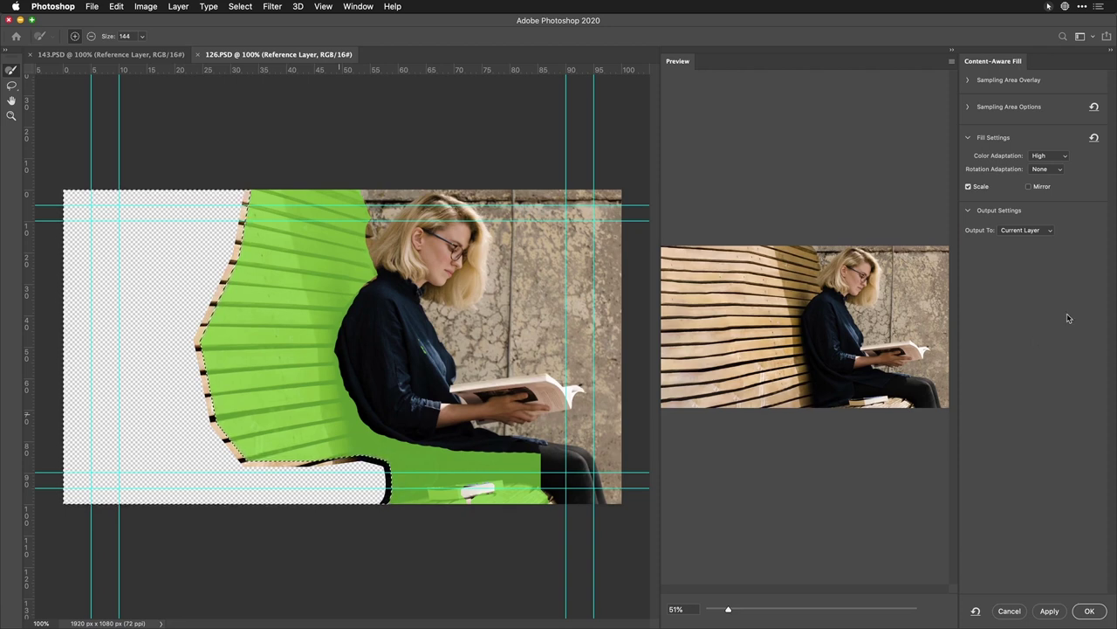
left_click(1032, 231)
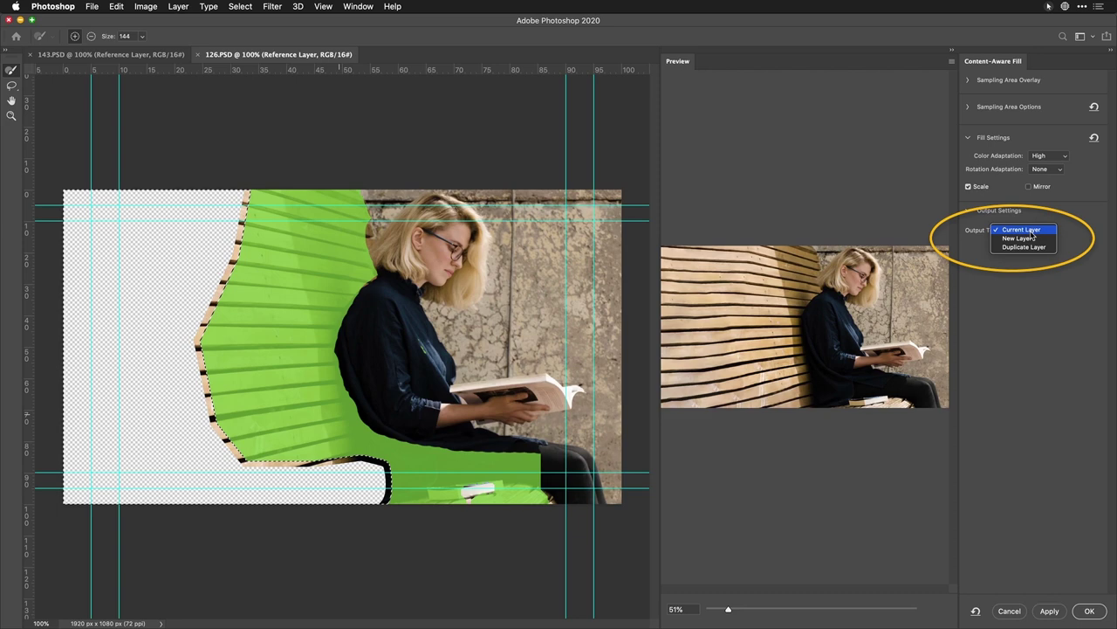
left_click(1023, 229)
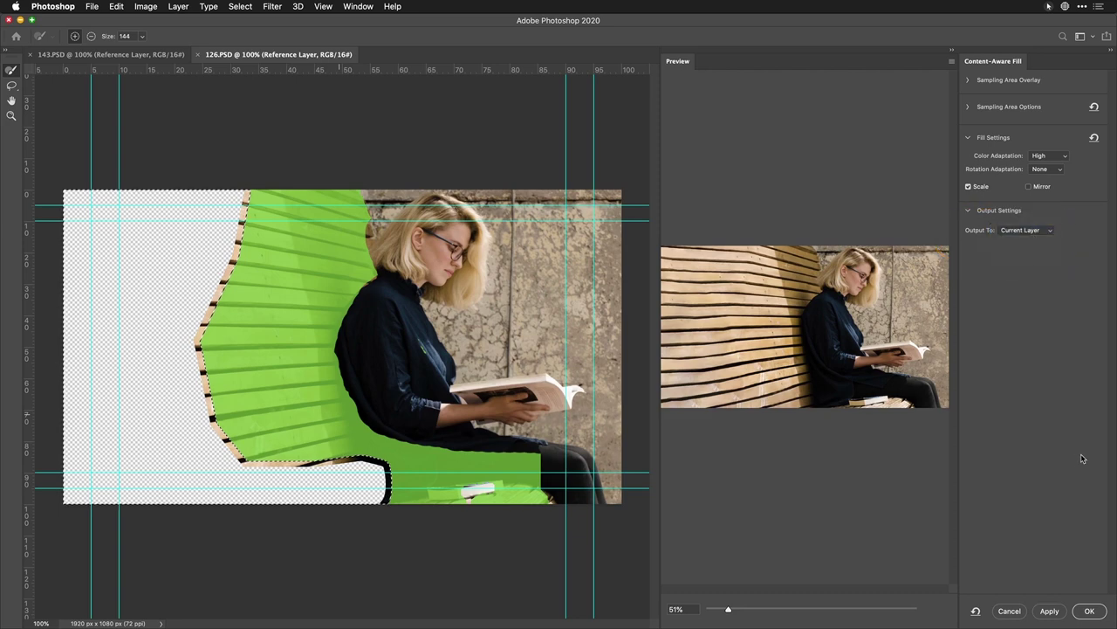
left_click(1089, 614)
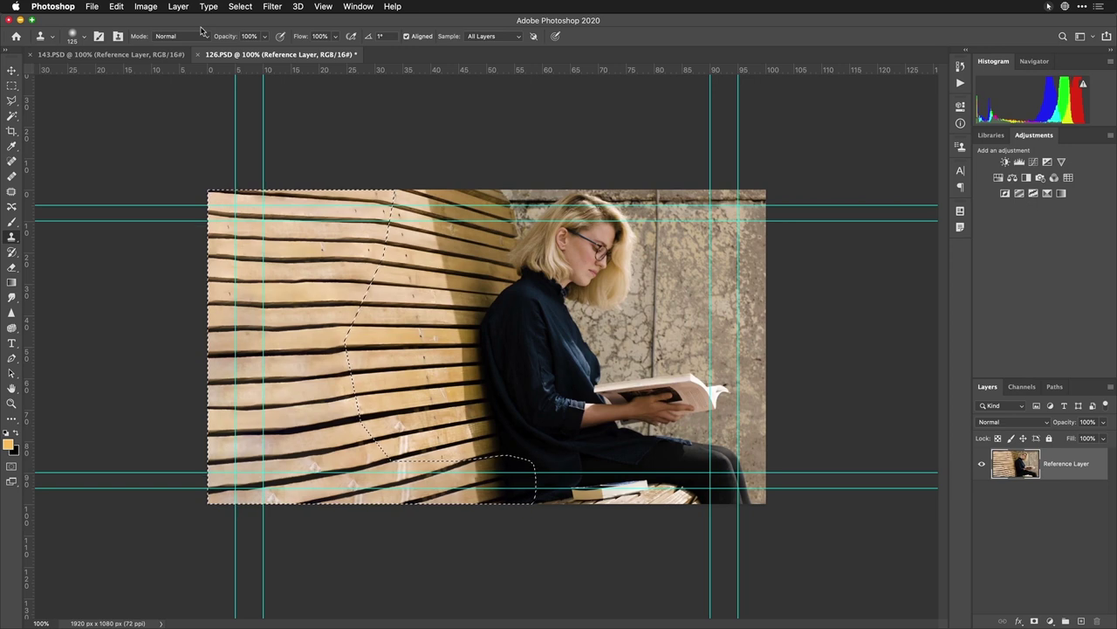
key("super+d")
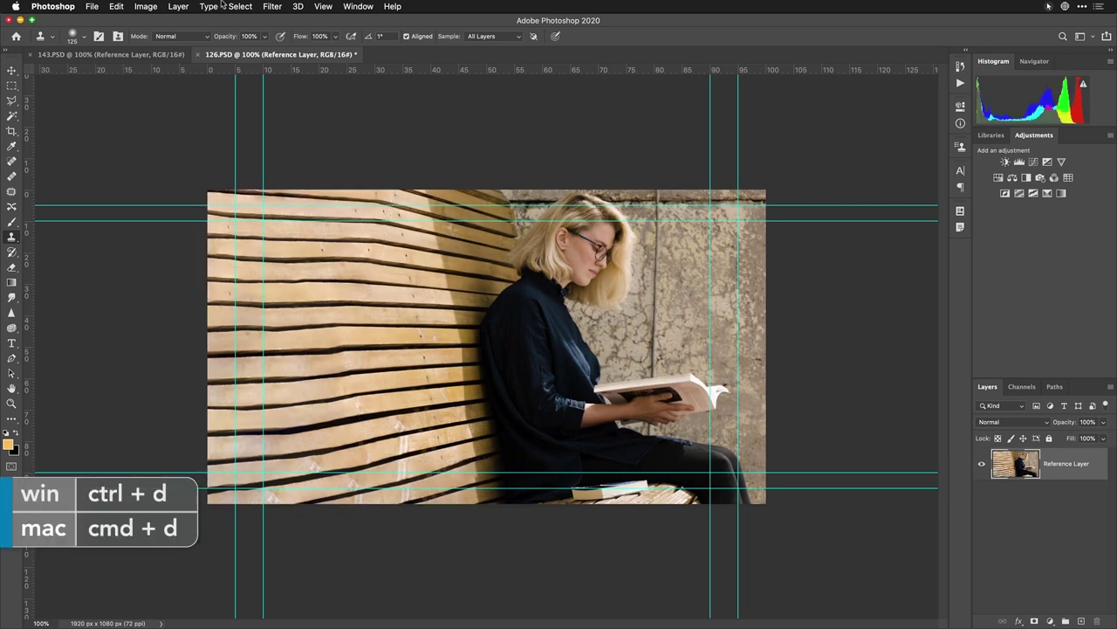
- Open the Vanishing Point filter and lay a four-corner perspective plane over the bench slats and the woman's back
left_click(272, 7)
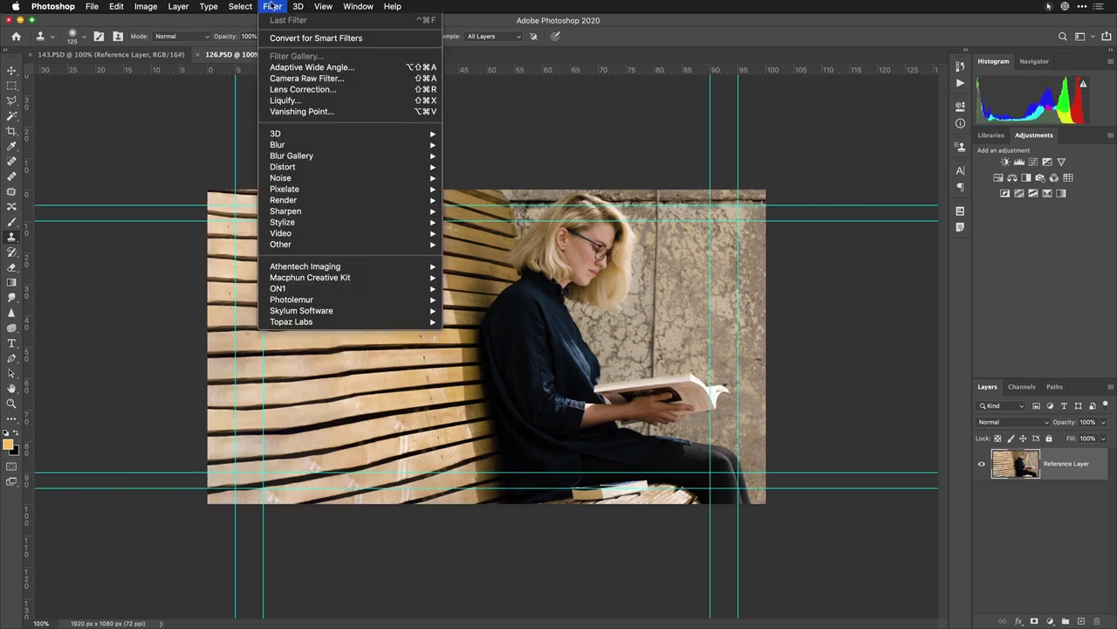
left_click(313, 112)
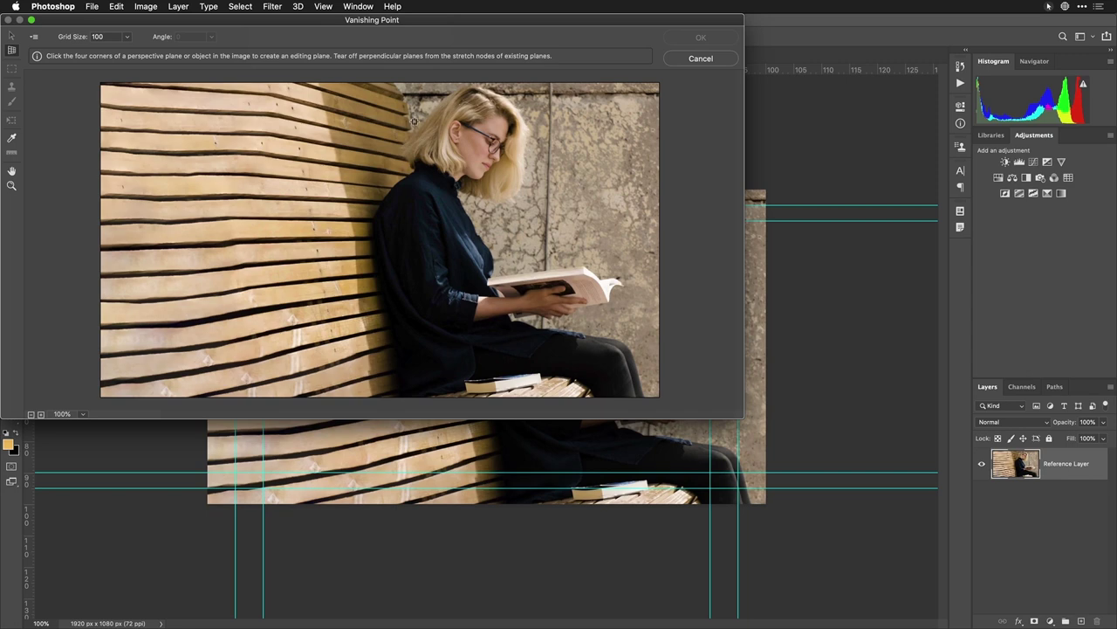
left_click(292, 102)
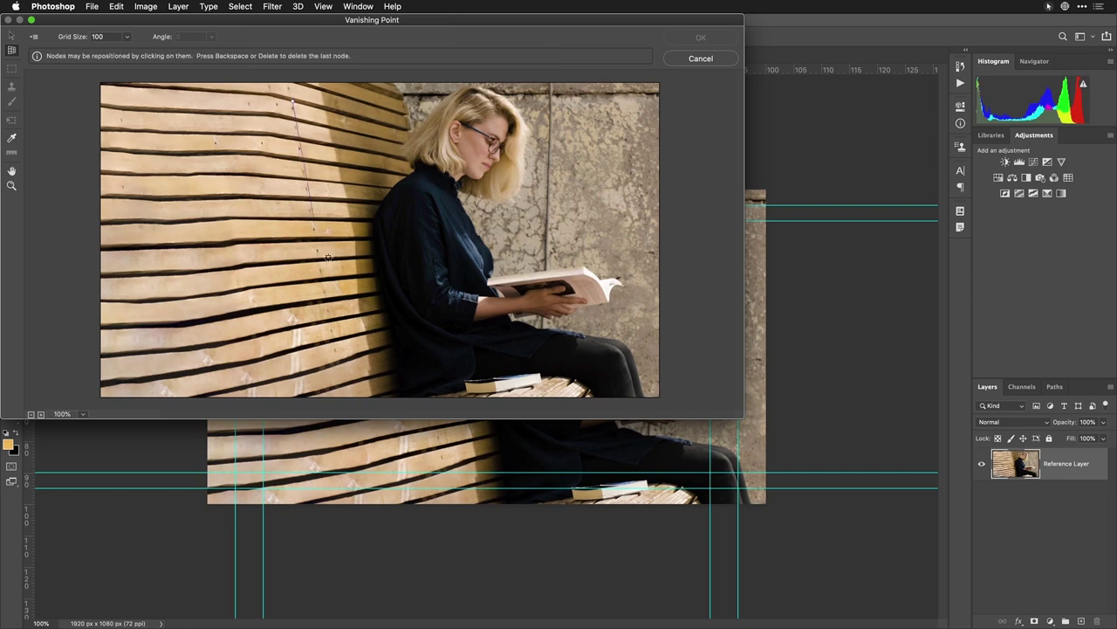
left_click(342, 384)
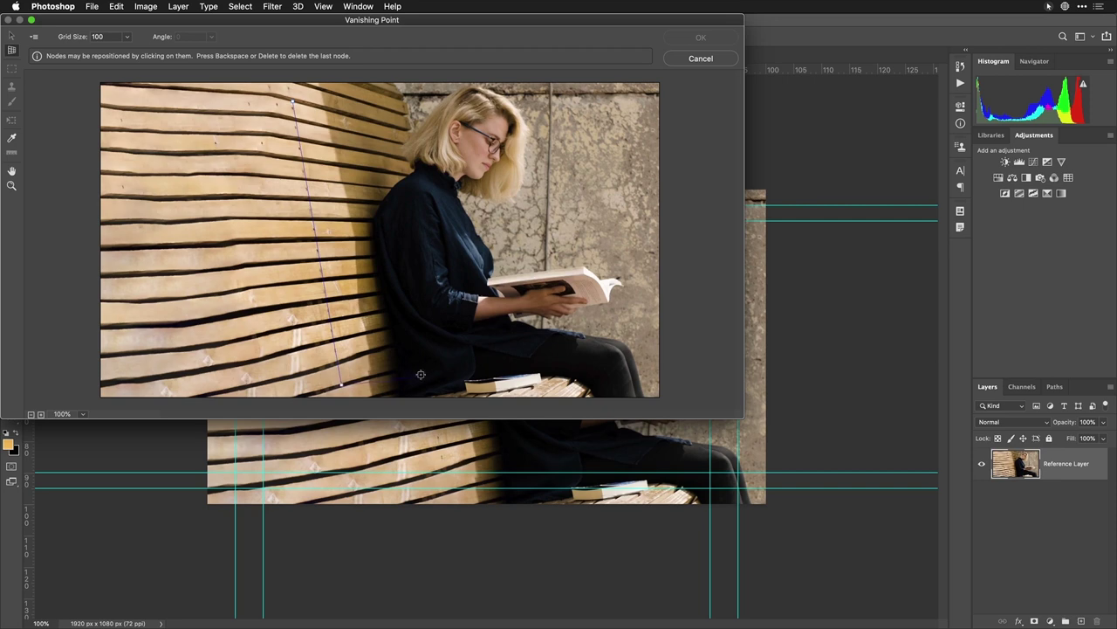
left_click(469, 347)
left_click(412, 131)
- Fine-tune the plane's lower corner beside the book and stretch the plane past the image's upper, lower and left edges
mouse_move(469, 346)
left_mouse_down()
mouse_move(452, 350)
mouse_move(460, 356)
left_mouse_up()
left_click_drag(360, 117, 353, 68)
left_click_drag(407, 369, 416, 407)
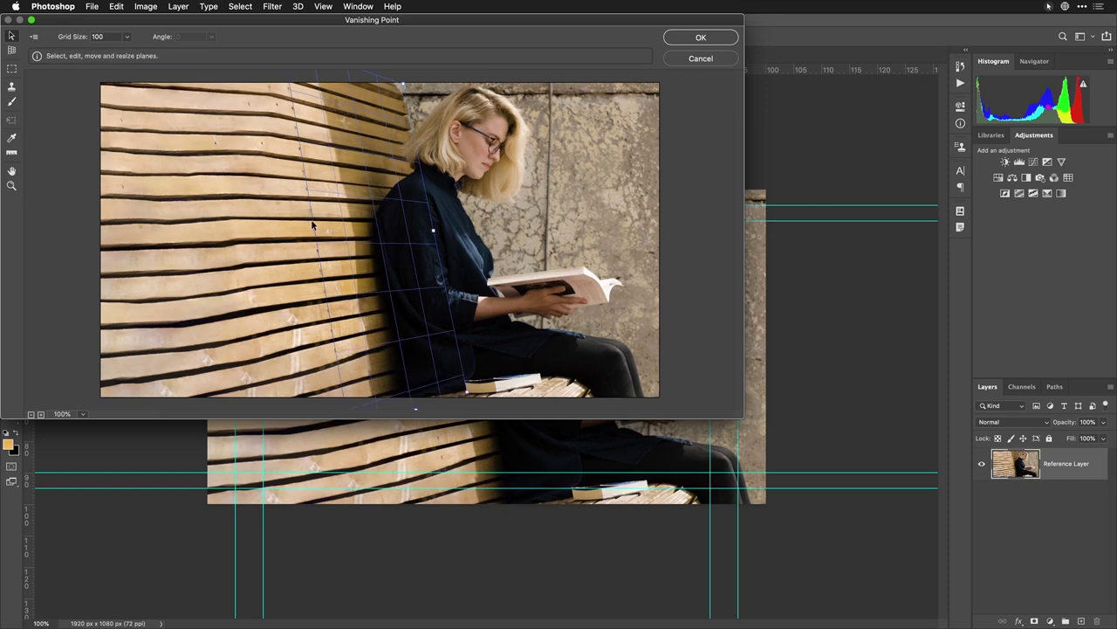
left_click_drag(310, 221, 40, 256)
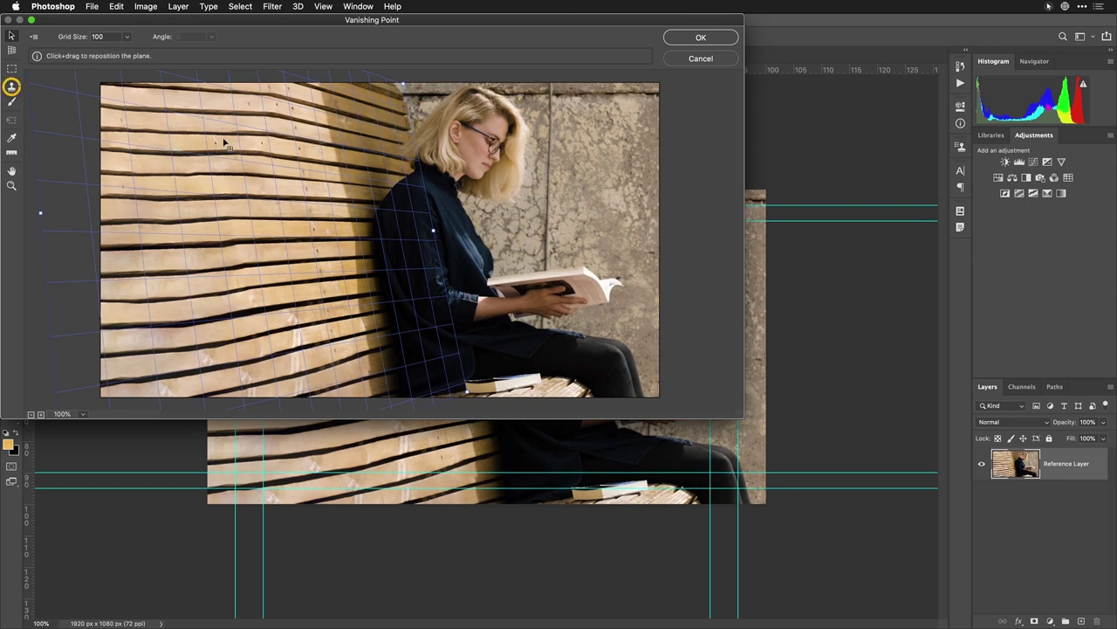
- Clone a clean slat gap over the distorted gap on the lower bench with the Stamp tool at diameter 40
left_click(12, 86)
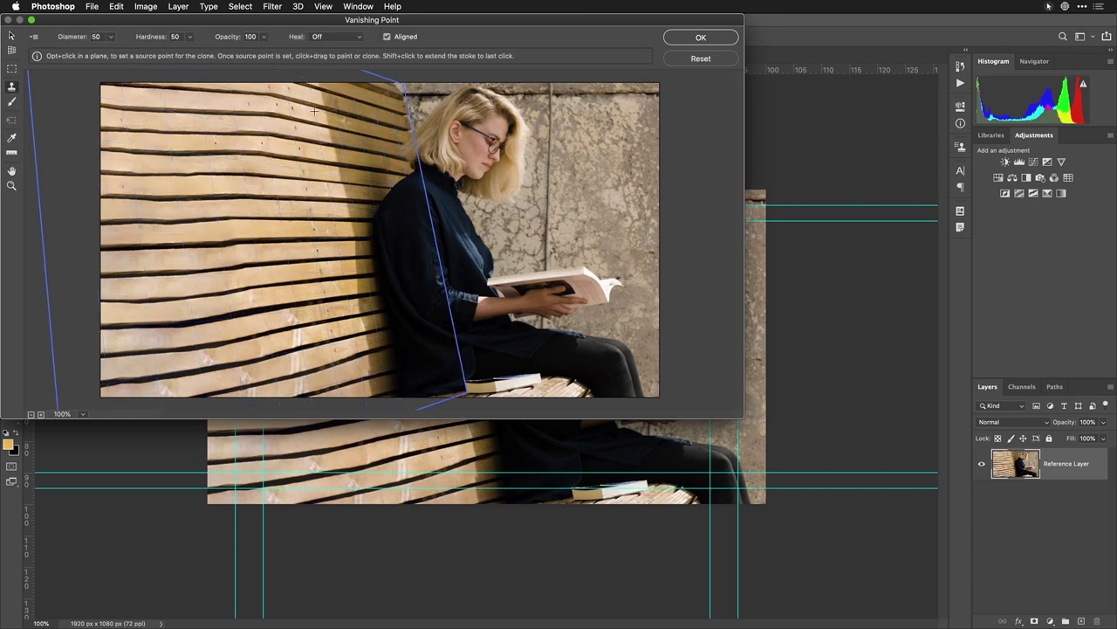
left_click(341, 295, "alt")
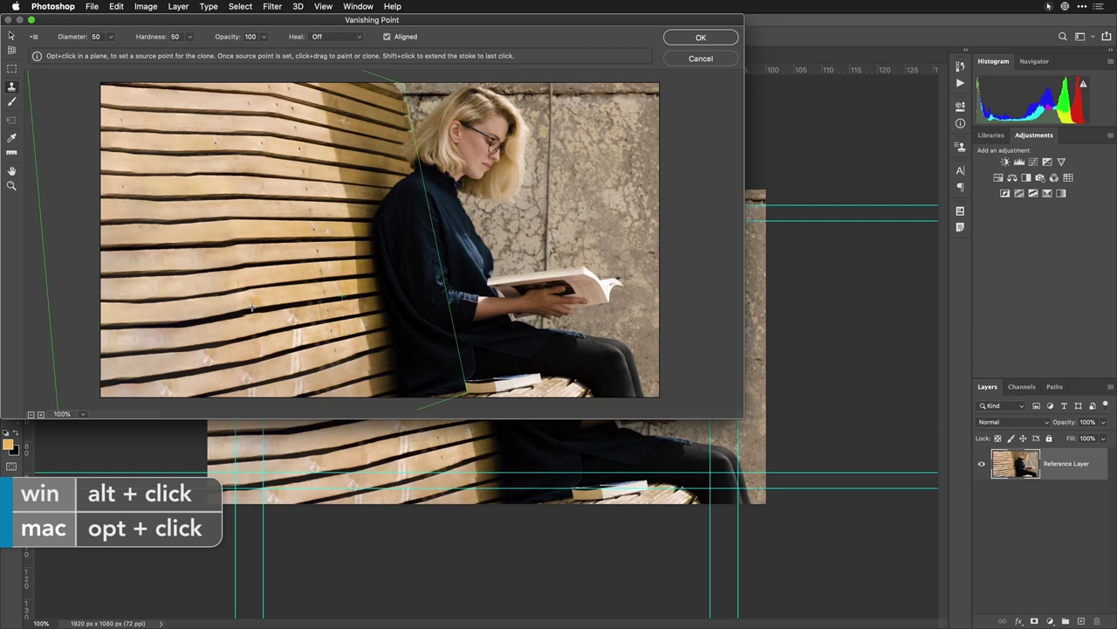
key("bracketleft")
key("bracketleft")
key("bracketleft")
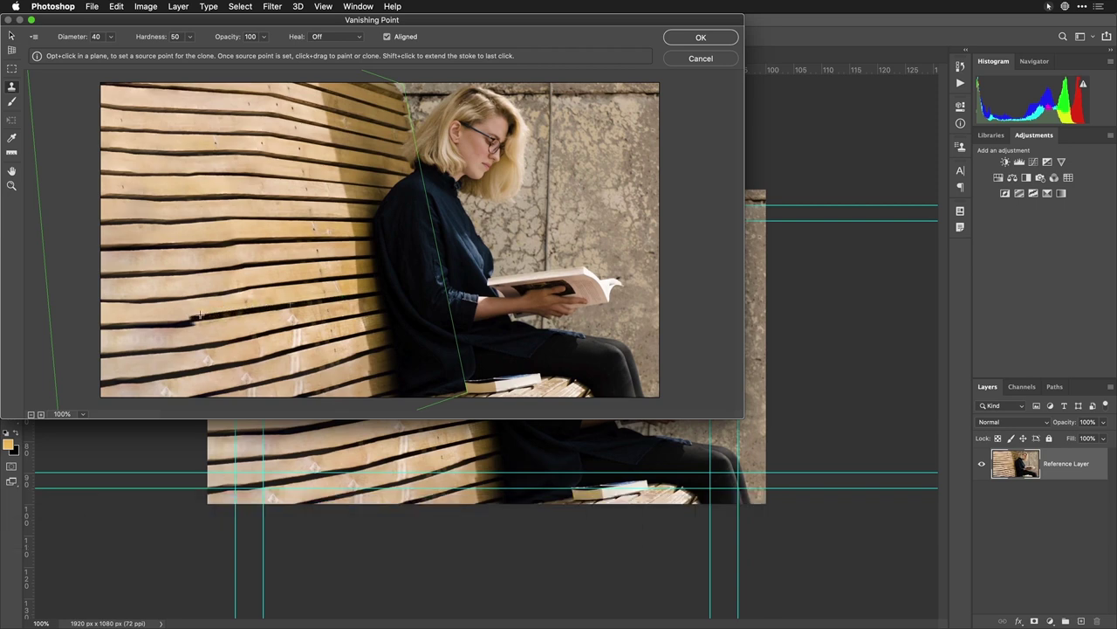
left_click_drag(219, 316, 68, 333)
- Clone straight slat sections over the two uneven gaps around the middle of the bench, out to the image's left edge
left_click(320, 287, "alt")
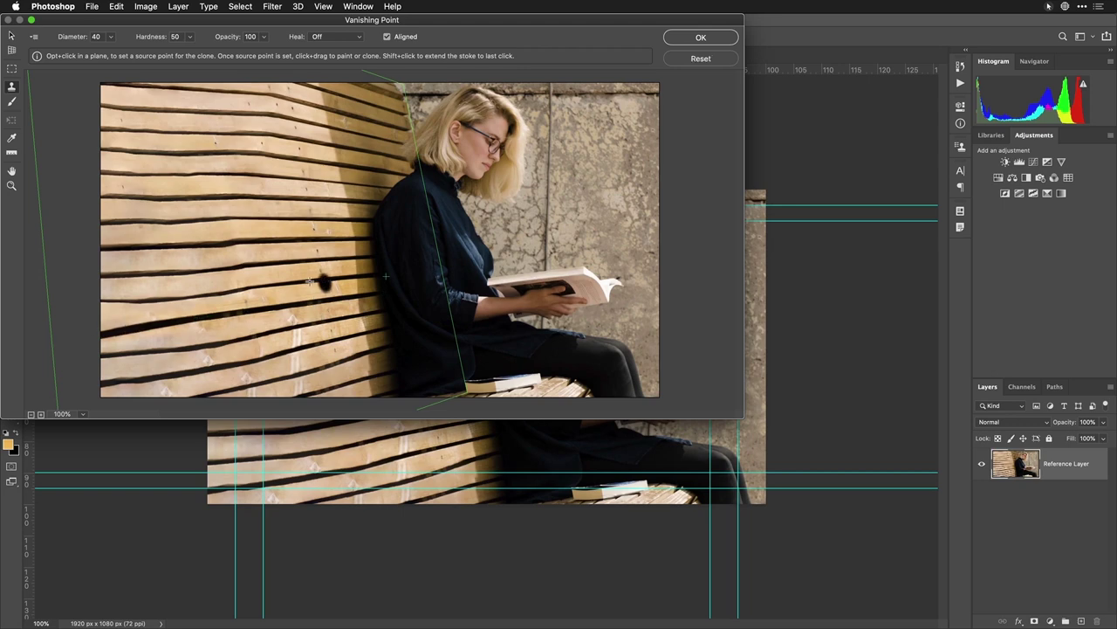
key("alt")
left_click_drag(309, 281, 314, 282)
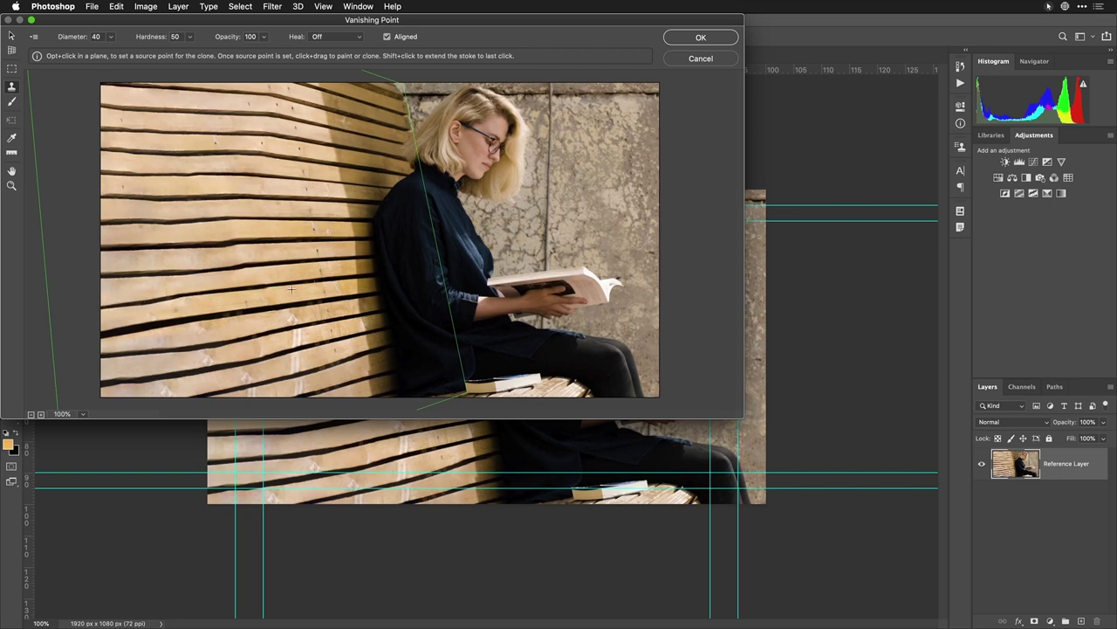
key("alt")
left_click(247, 263, "alt")
left_click_drag(227, 269, 88, 271)
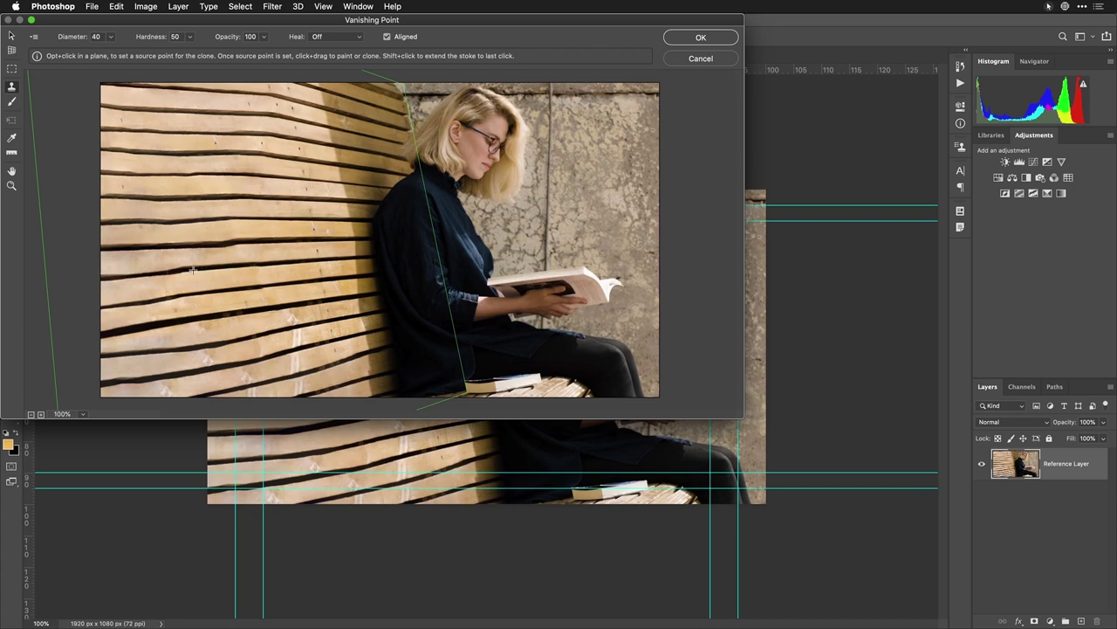
- Clone the clean upper slats near the shadow over the two topmost distorted slats, out to the image's left edge
key("alt")
left_click(307, 101, "alt")
left_click_drag(270, 91, 74, 84)
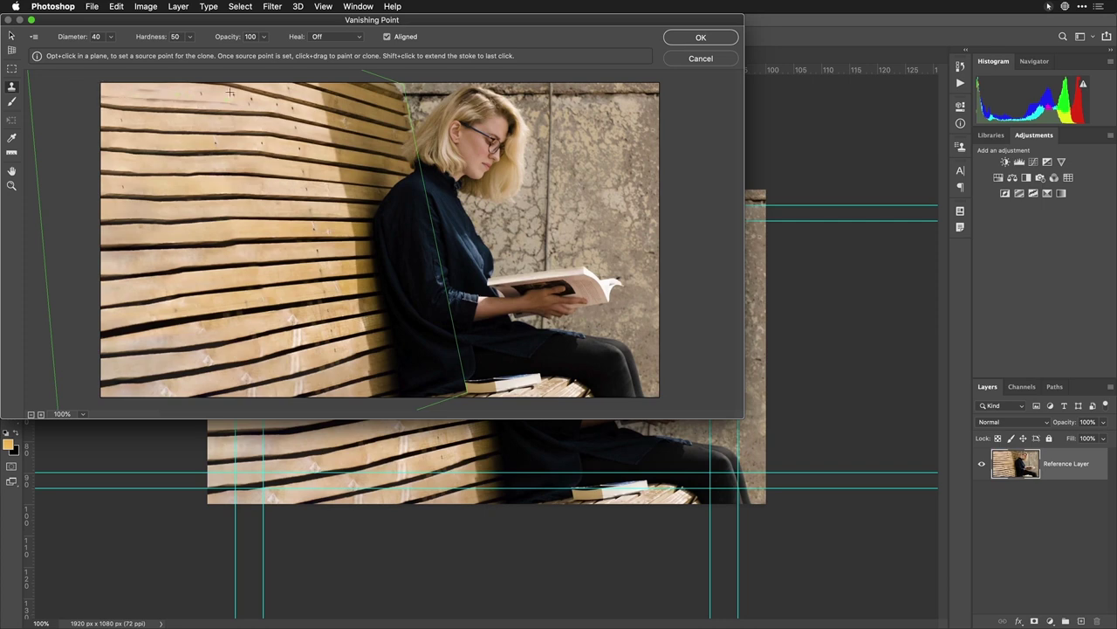
key("alt")
left_click(316, 123, "alt")
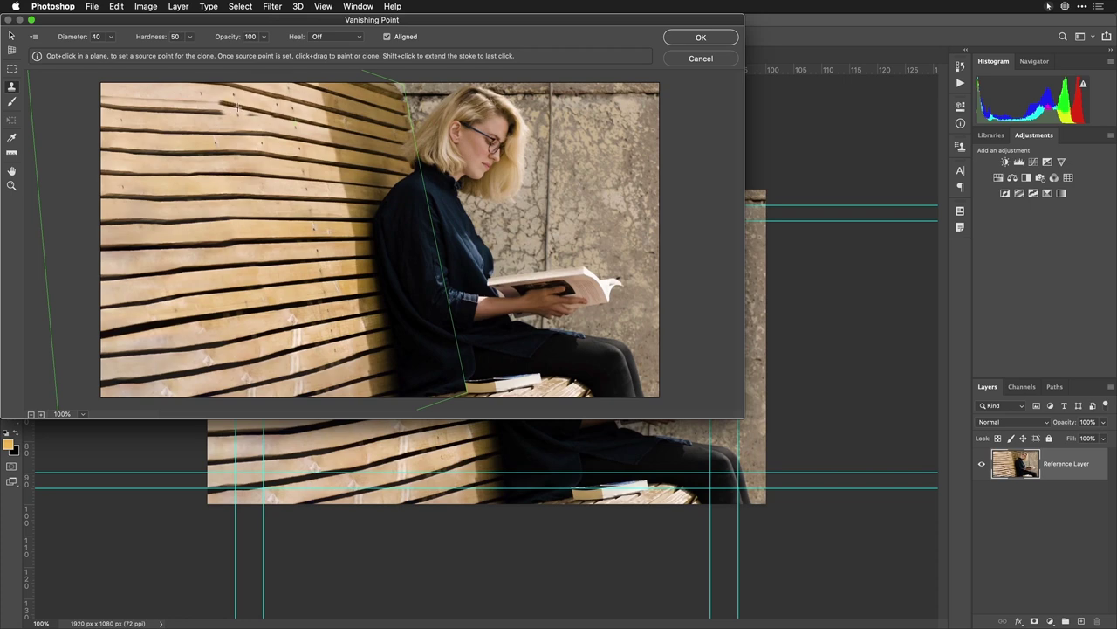
left_click_drag(255, 111, 128, 95)
mouse_move(194, 103)
left_mouse_down()
mouse_move(207, 101)
mouse_move(113, 91)
mouse_move(124, 91)
left_mouse_up()
- Resample the slats beside the shadow and clone them over the distorted slats just below the topmost ones
key("alt")
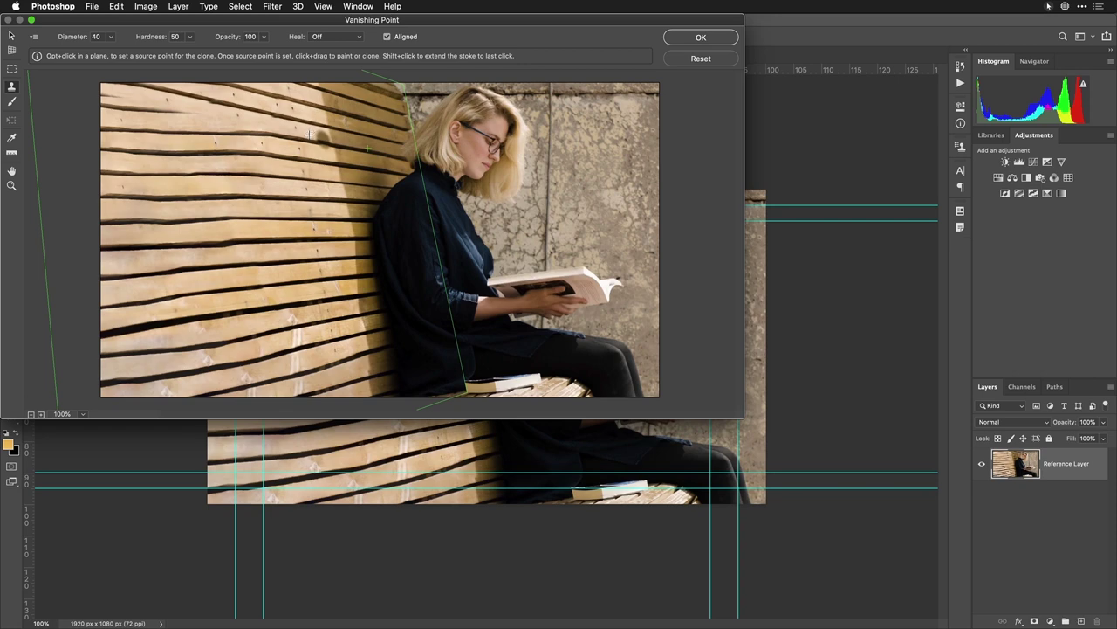
left_click(311, 137, "alt")
left_click_drag(225, 125, 78, 99)
key("alt")
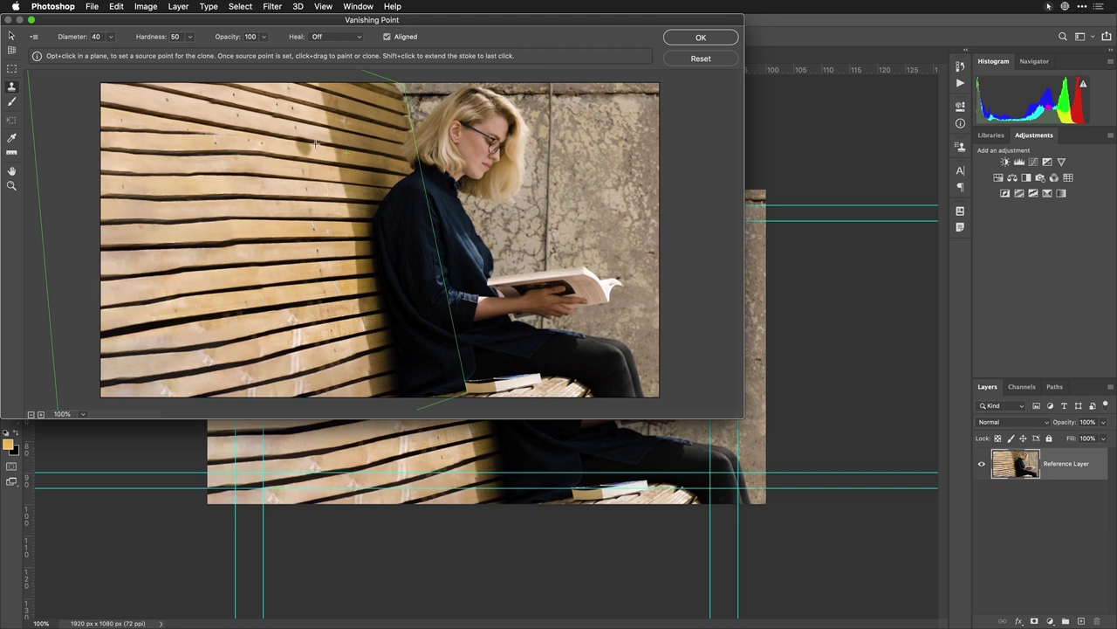
mouse_move(315, 143)
left_mouse_down()
mouse_move(258, 134)
mouse_move(319, 150)
left_mouse_up()
mouse_move(318, 158)
left_mouse_down()
mouse_move(286, 143)
mouse_move(114, 127)
mouse_move(131, 133)
mouse_move(118, 129)
mouse_move(169, 130)
mouse_move(97, 115)
left_mouse_up()
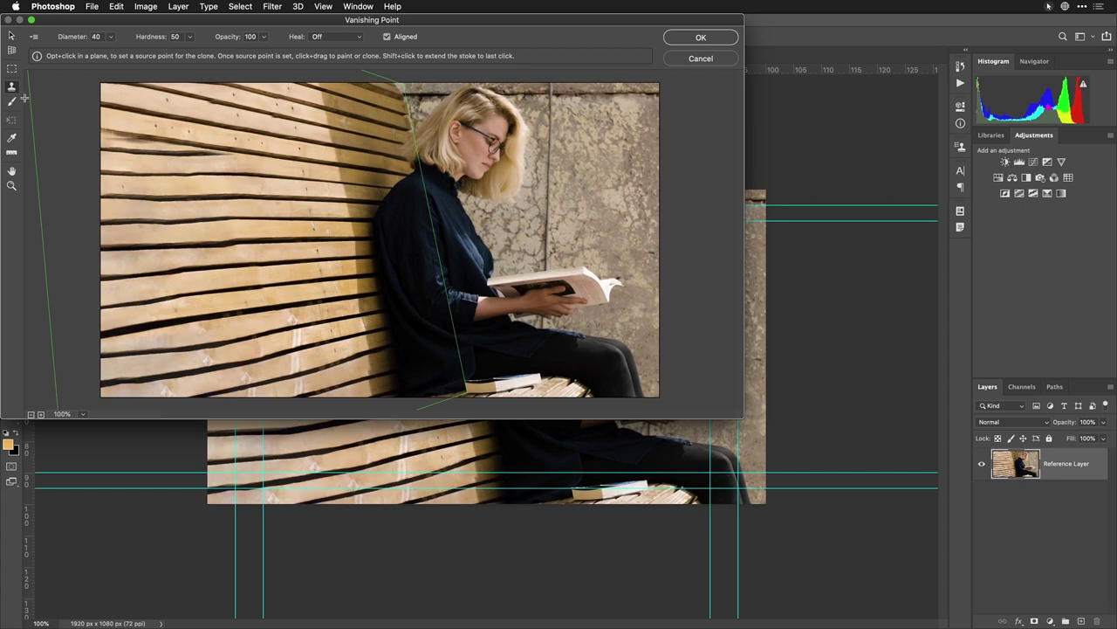
- Clone the slat gap beside the shadow, level with the woman's shoulder, over the smeared gap on the left part of the bench
key("alt")
left_click(296, 176, "alt")
left_click_drag(264, 172, 114, 150)
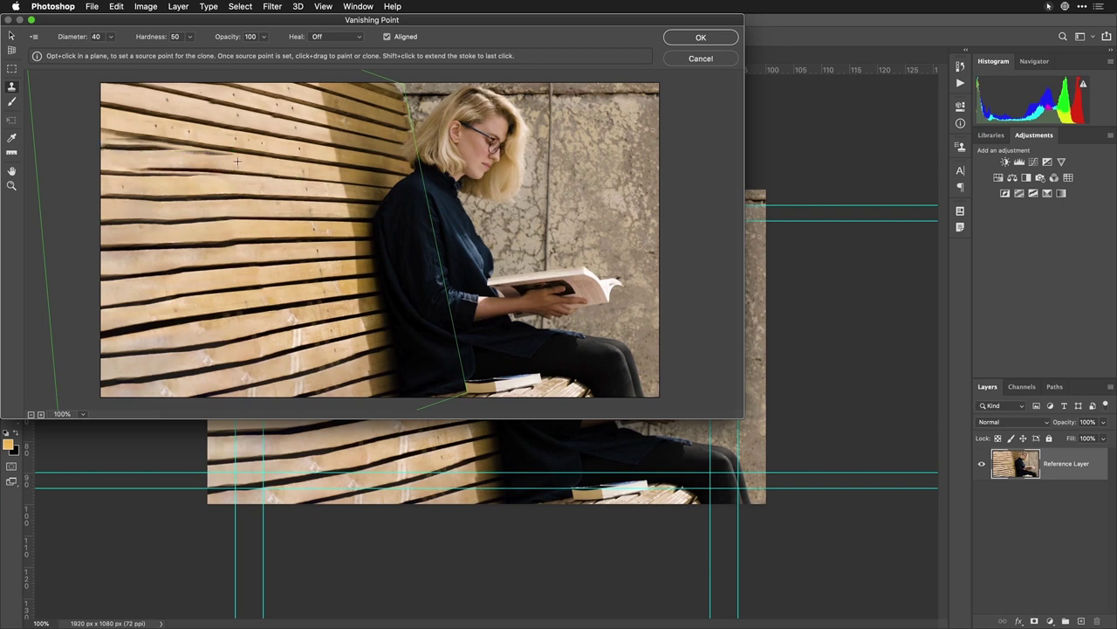
left_click_drag(231, 161, 111, 146)
key("alt")
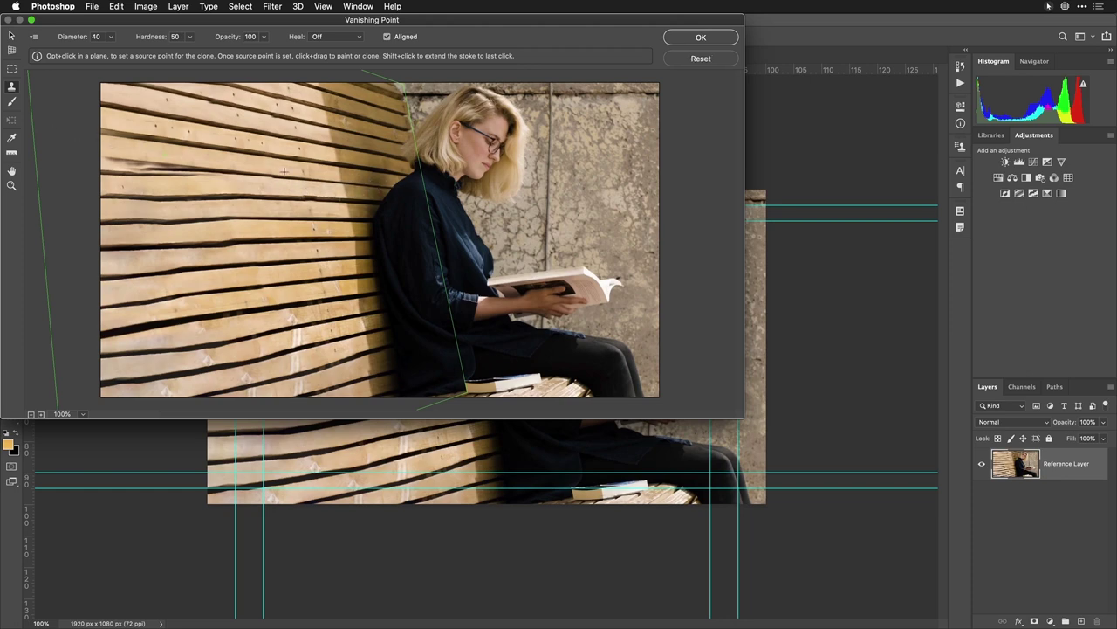
left_click(298, 177, "alt")
left_click_drag(222, 170, 113, 161)
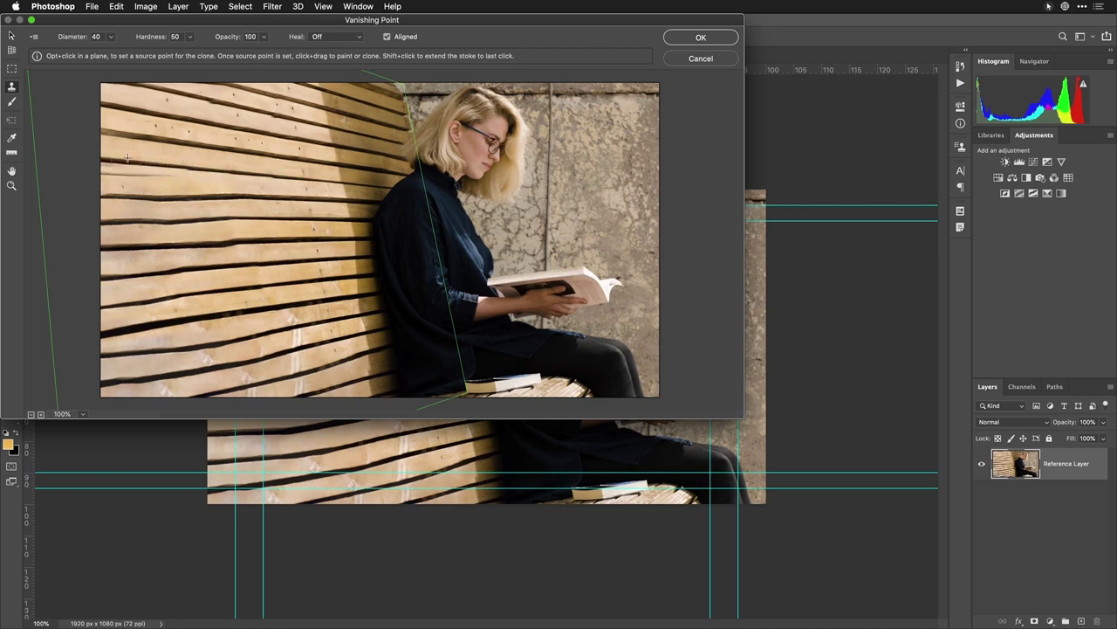
- Clone the remaining uneven slats on the left part of the bench and apply the Vanishing Point retouching
key("alt")
left_click(292, 177, "alt")
left_click_drag(157, 166, 95, 160)
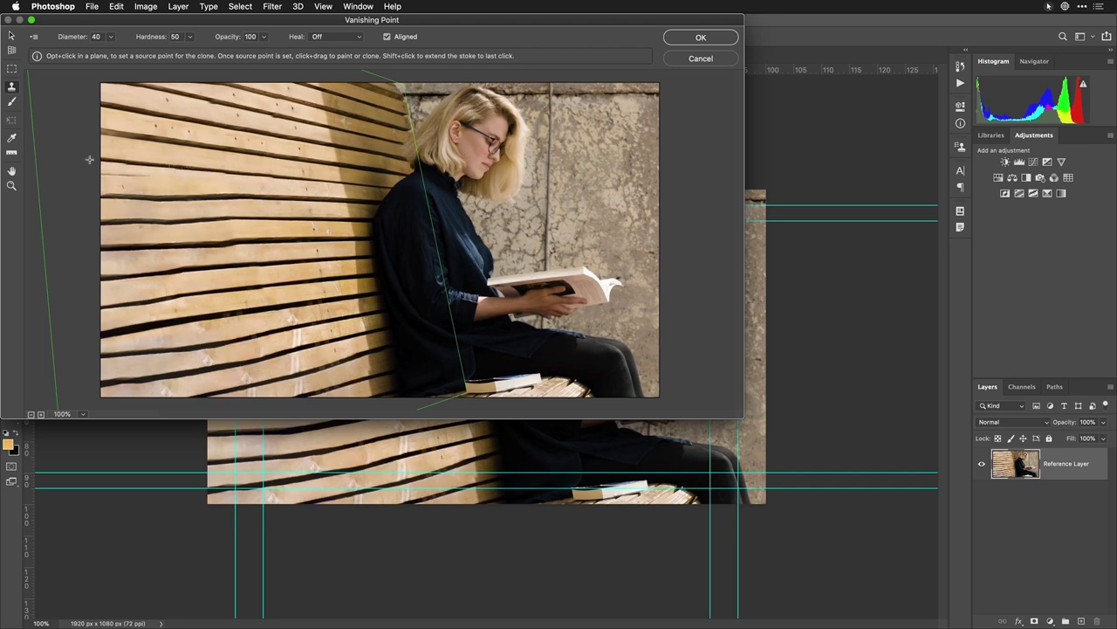
left_click(319, 189, "alt")
left_click_drag(253, 194, 101, 194)
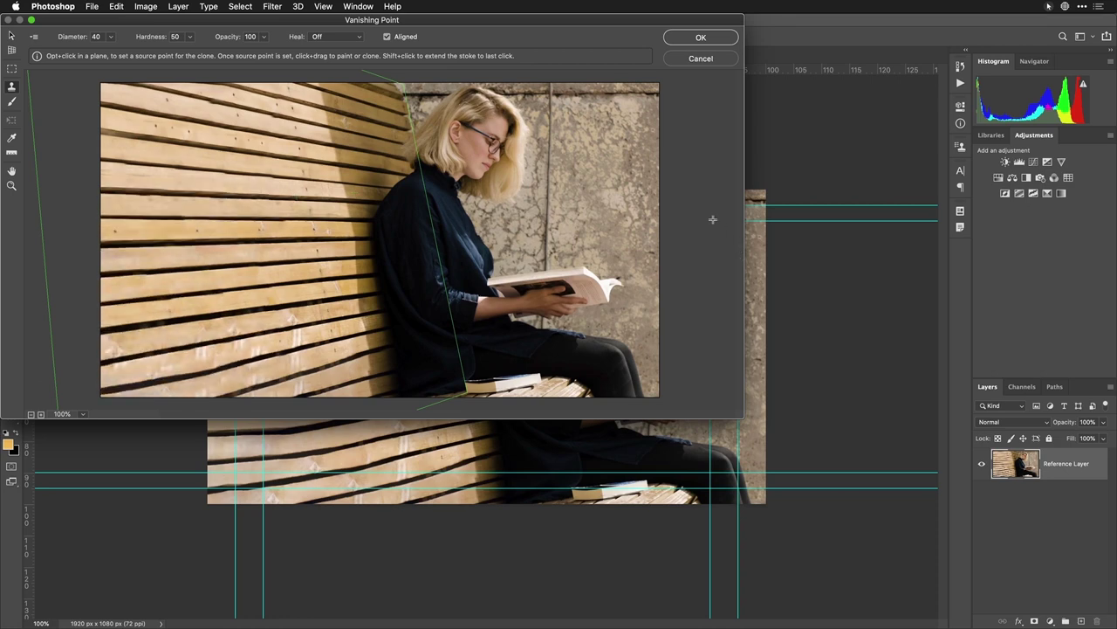
left_click(695, 42)
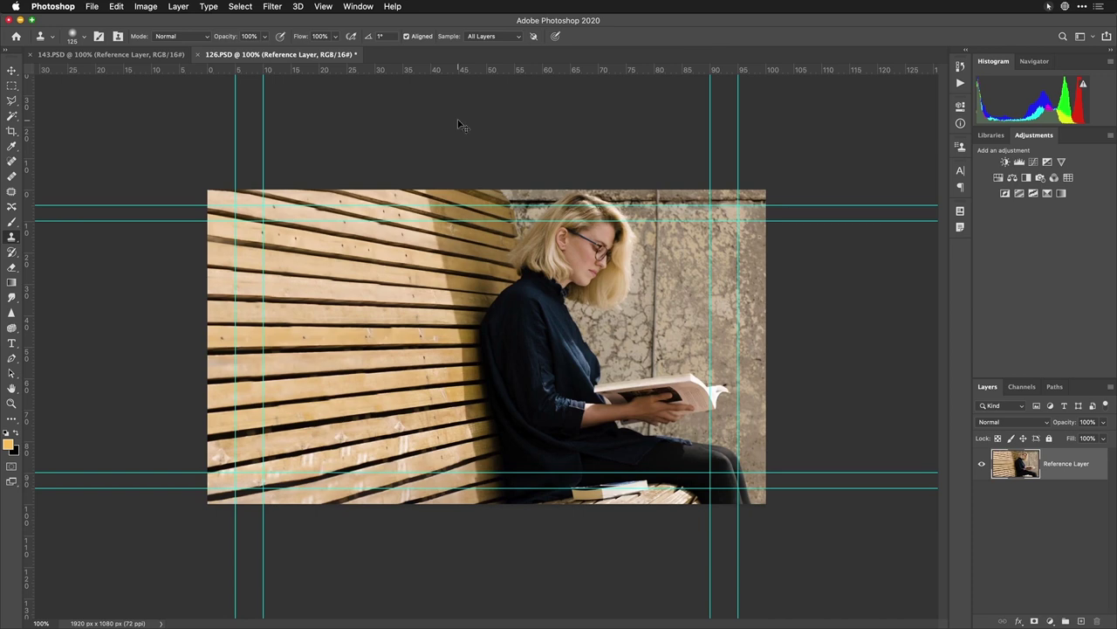
- Add a new empty layer above the reference layer and set up the Spot Healing Brush at size 30
key("super+0")
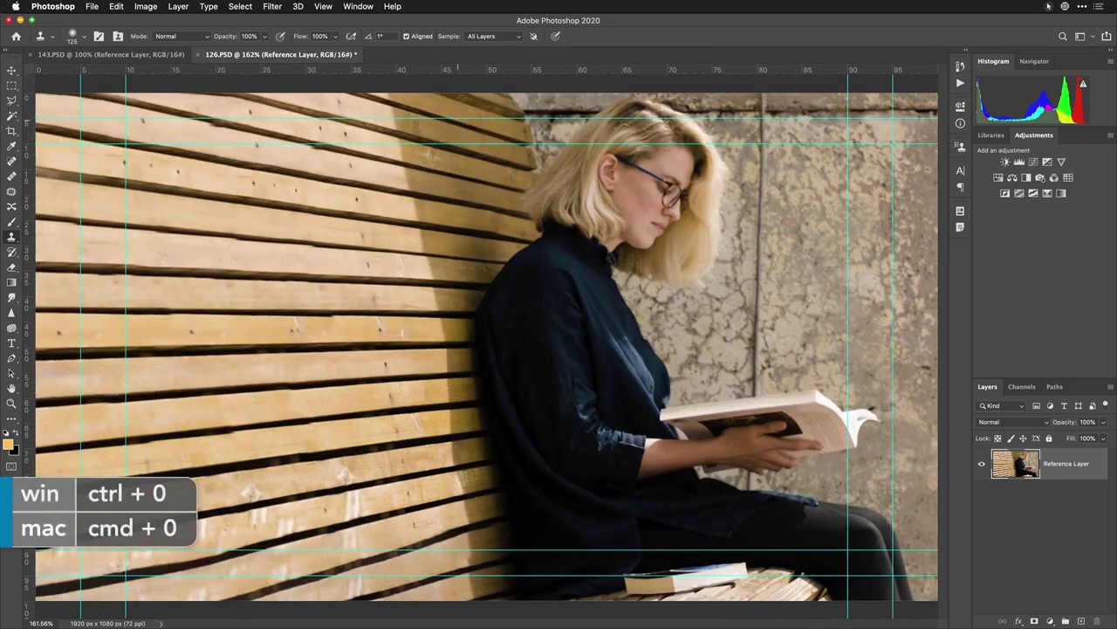
left_click(12, 163)
left_click(12, 161)
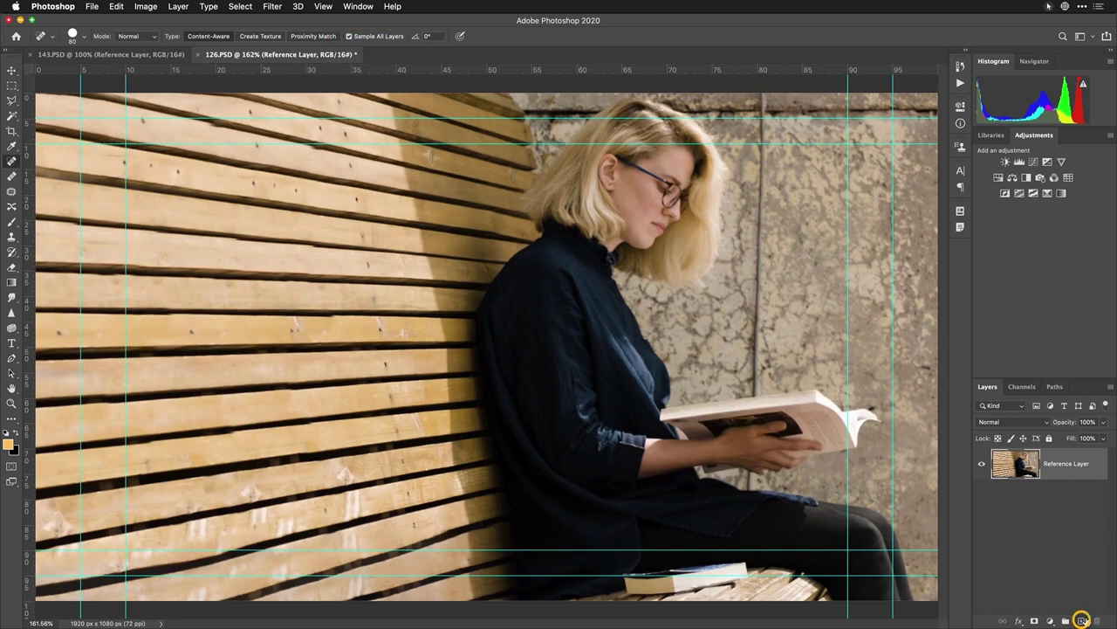
left_click(1081, 621)
key("bracketleft")
key("bracketleft")
key("bracketleft")
key("bracketleft")
key("bracketleft")
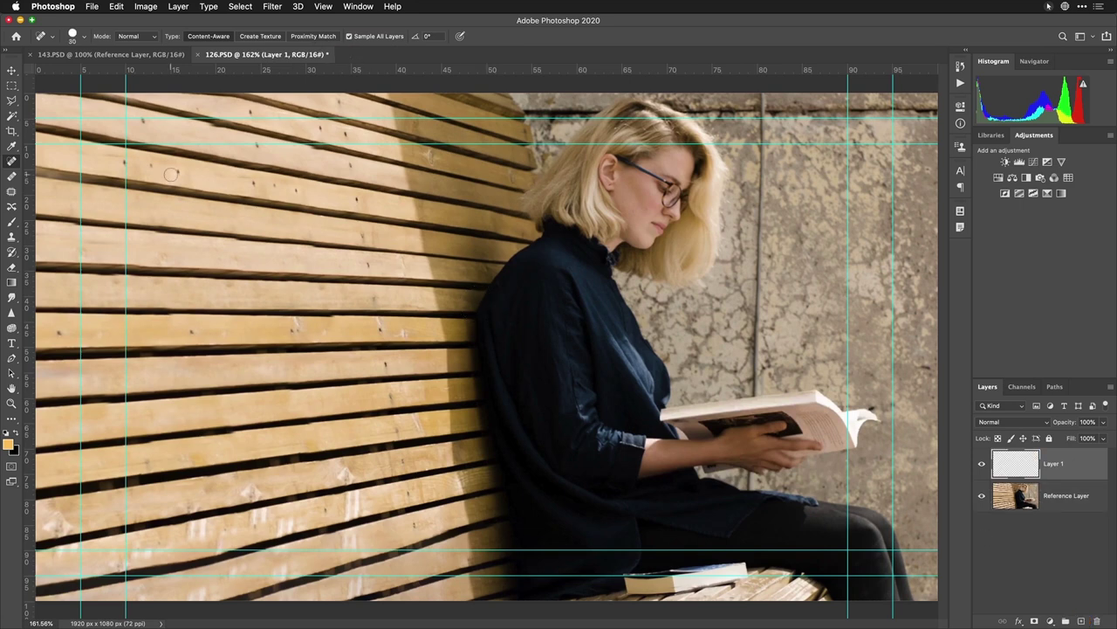
- Heal the nail holes on the upper bench slats, comparing the image with the retouch layer hidden and shown
left_click(177, 172)
left_click(251, 182)
left_click(297, 191)
left_click(125, 162)
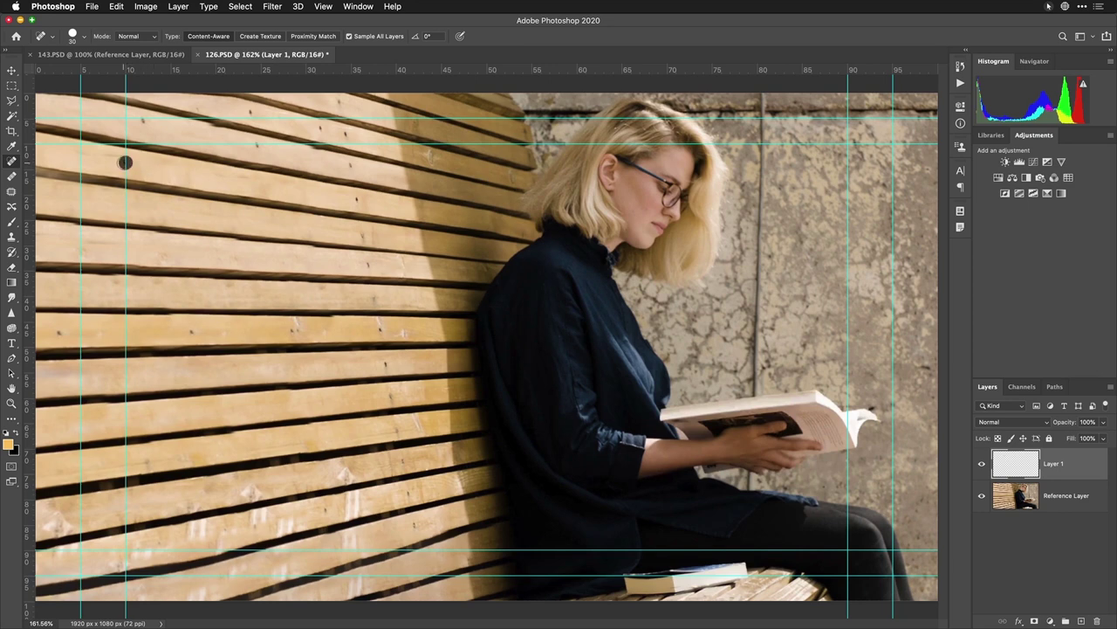
left_click(981, 464)
left_click(981, 464)
left_click(144, 119)
left_click(249, 113)
left_click(257, 144)
left_click(318, 128)
- Spot-heal the nail hole and pale scratch marks on the middle and lower slats of the bench's left side
key("s")
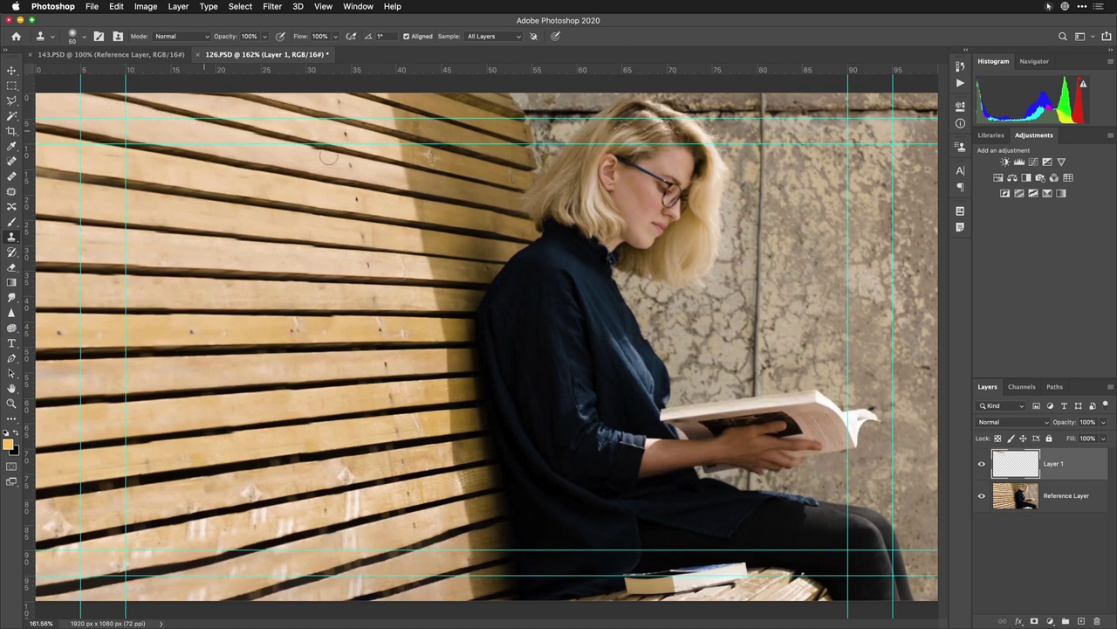
key("j")
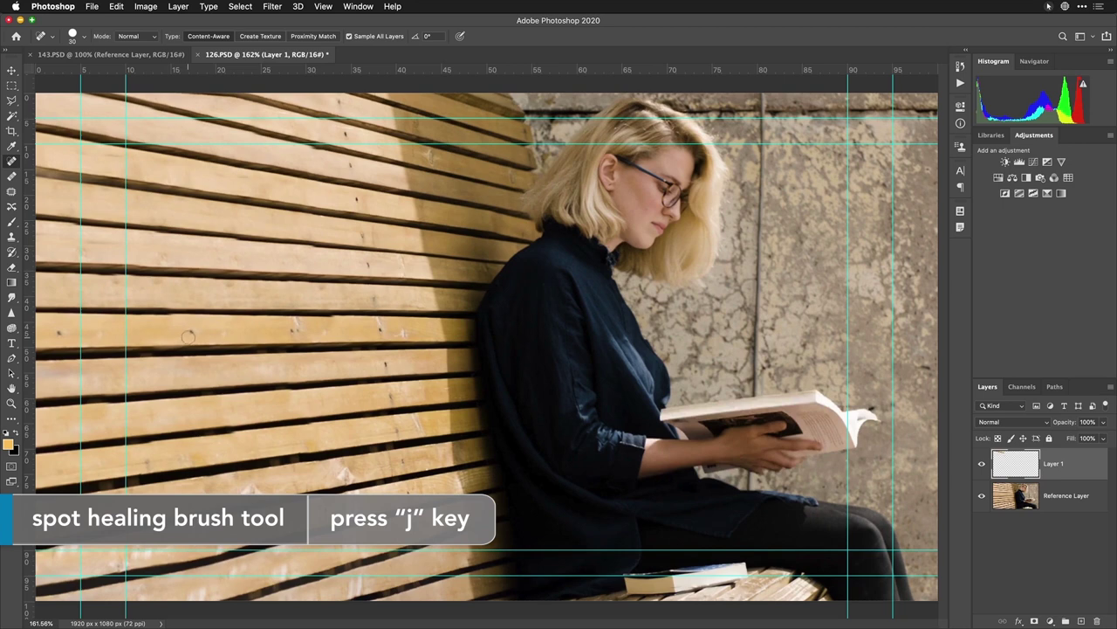
left_click_drag(305, 331, 200, 331)
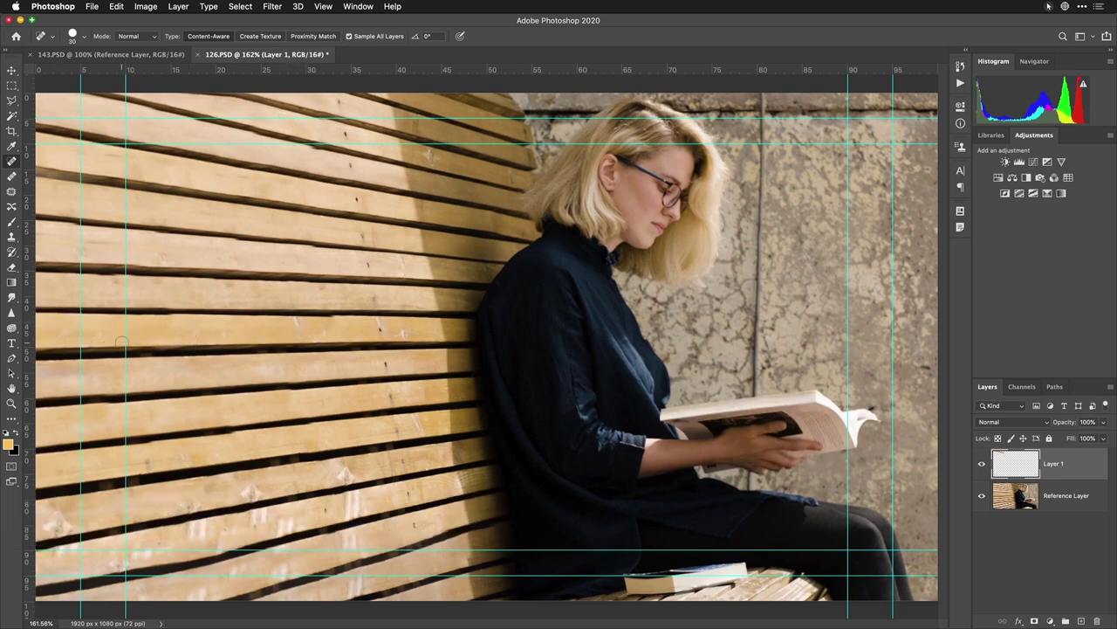
left_click(145, 462)
left_click_drag(263, 487, 232, 492)
mouse_move(191, 501)
left_mouse_down()
mouse_move(180, 499)
mouse_move(195, 500)
left_mouse_up()
mouse_move(54, 522)
left_mouse_down()
mouse_move(72, 523)
mouse_move(45, 525)
left_mouse_up()
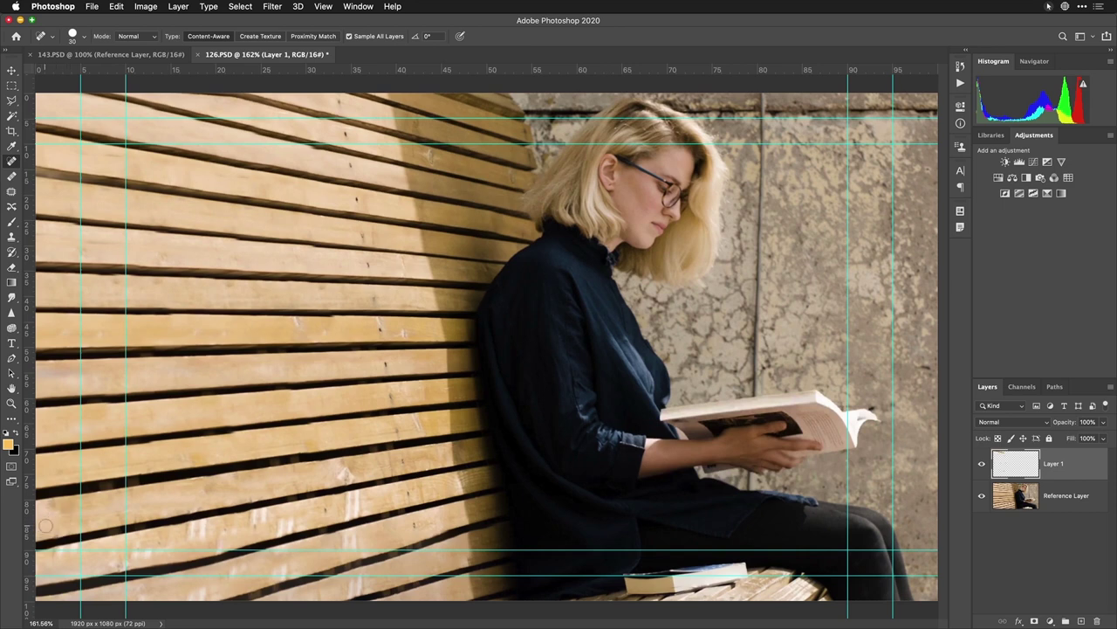
mouse_move(191, 538)
left_mouse_down()
mouse_move(290, 516)
mouse_move(254, 532)
mouse_move(278, 515)
left_mouse_up()
left_click_drag(154, 551, 105, 558)
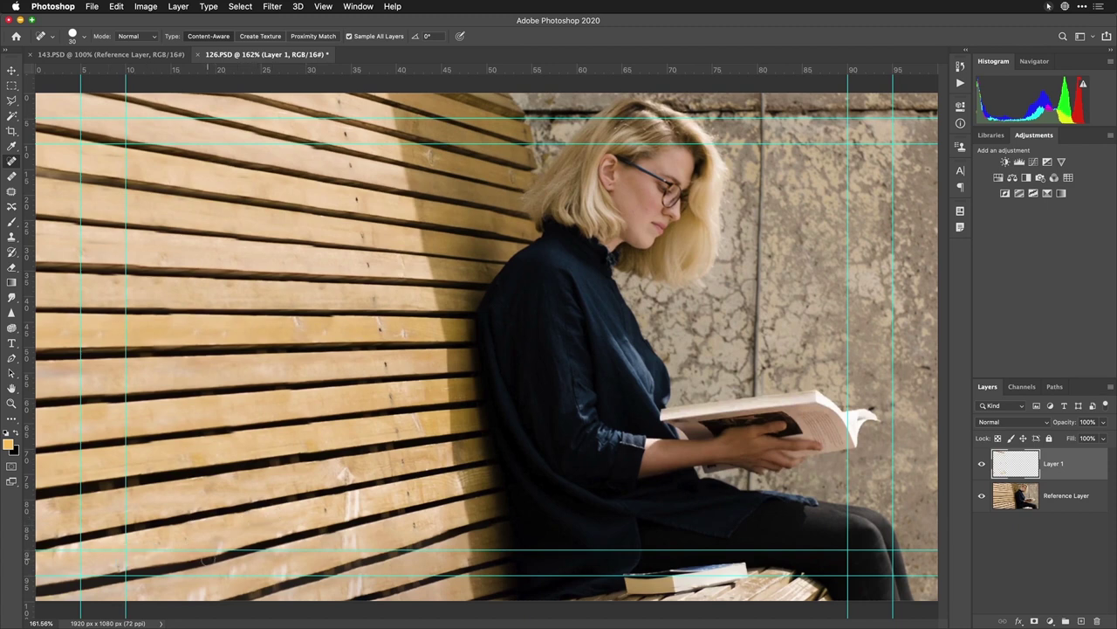
- Clone a clean slat edge with the Clone Stamp over the uneven lowest slats toward the image's lower-left corner
key("s")
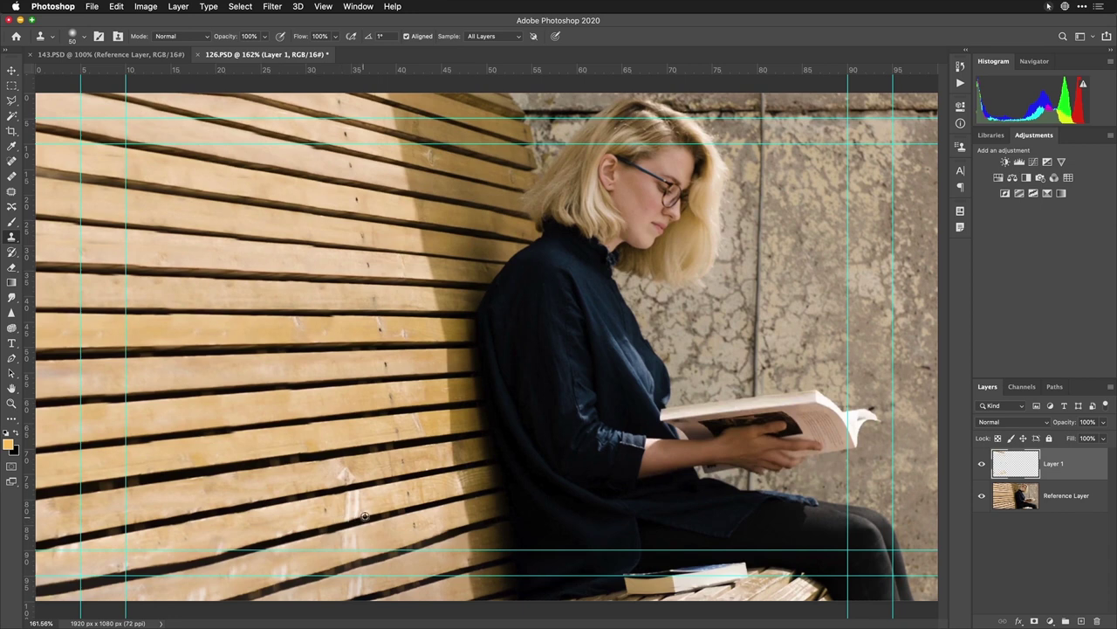
left_click(368, 516, "alt")
mouse_move(233, 543)
left_mouse_down()
mouse_move(107, 568)
mouse_move(42, 597)
left_mouse_up()
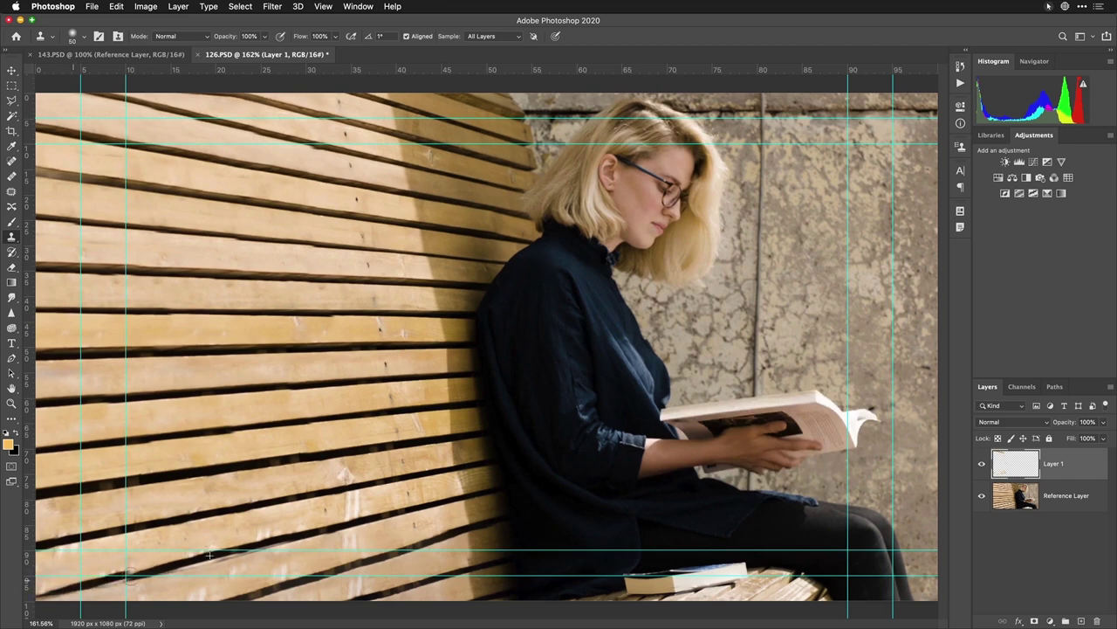
mouse_move(175, 563)
left_mouse_down()
mouse_move(31, 593)
mouse_move(200, 568)
mouse_move(250, 548)
mouse_move(171, 571)
mouse_move(217, 565)
mouse_move(4, 602)
left_mouse_up()
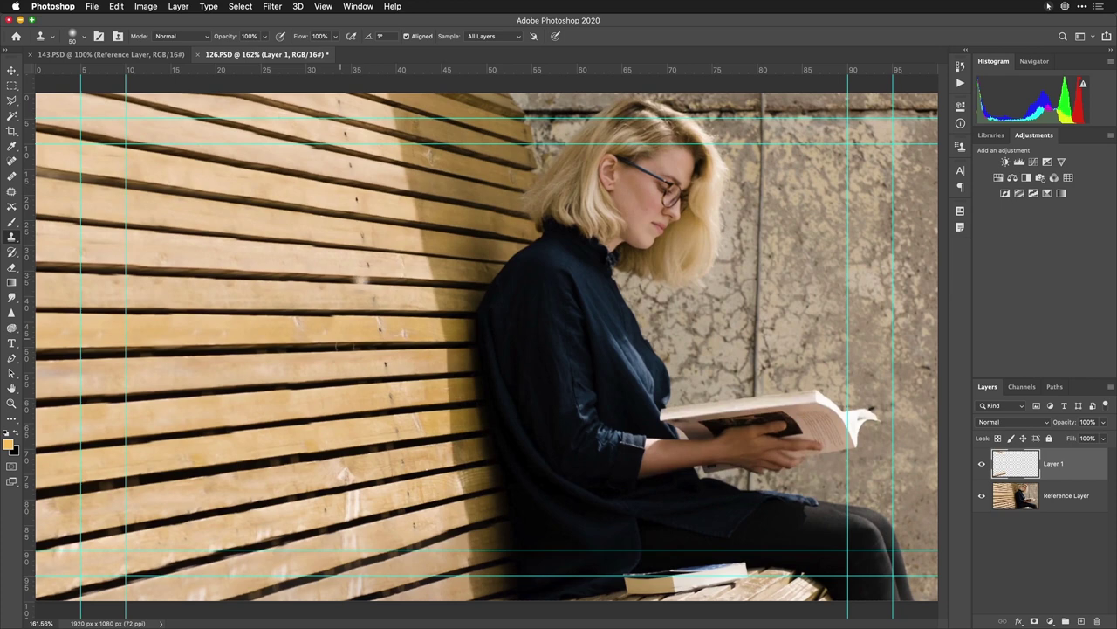
- Spot-heal a scratch on the lower slats and compare the image with the retouch layer hidden and shown
key("j")
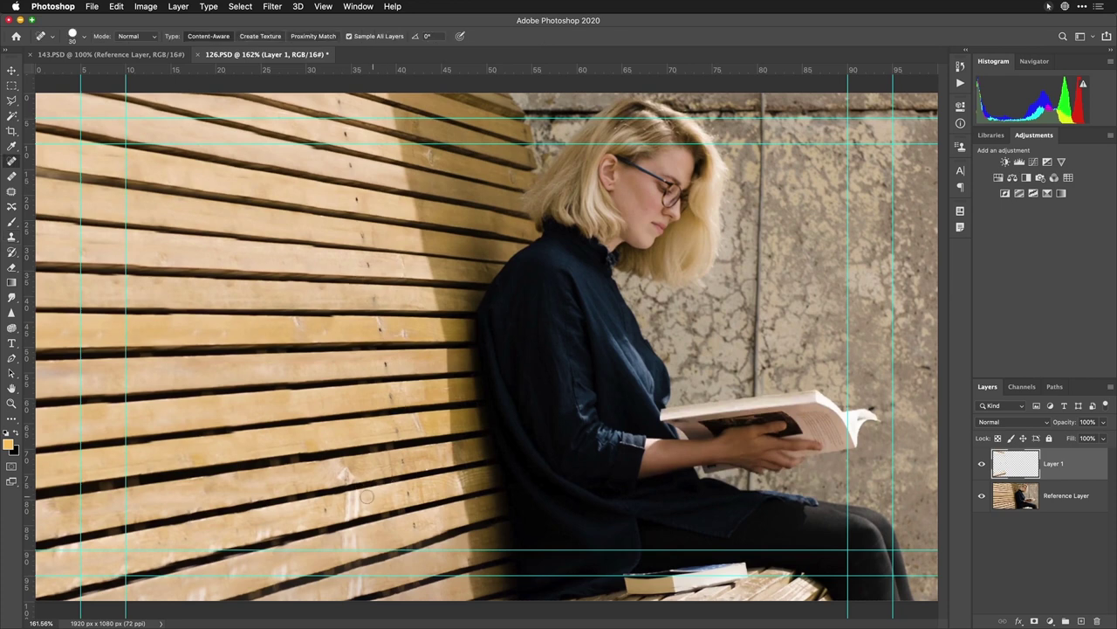
left_click(327, 510)
key("s")
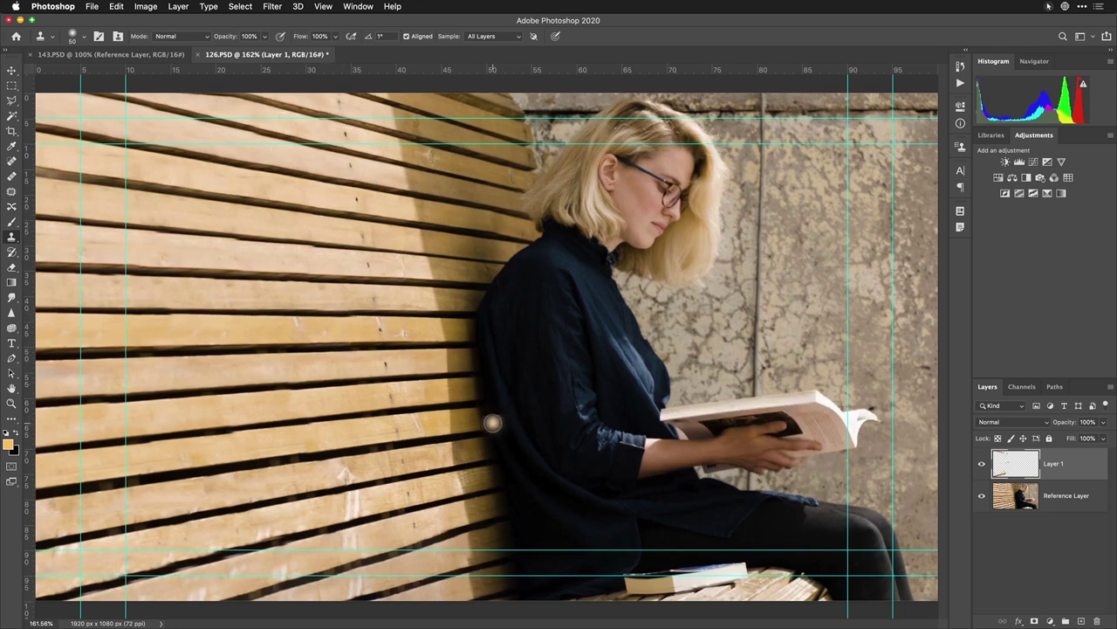
left_click(981, 469)
left_click(981, 468)
left_click(981, 469)
left_click(980, 468)
left_click(406, 502)
- Close the retouched reference frame, switch to After Effects and generate an Object fill layer for the entire duration
key("super+w")
key("Escape")
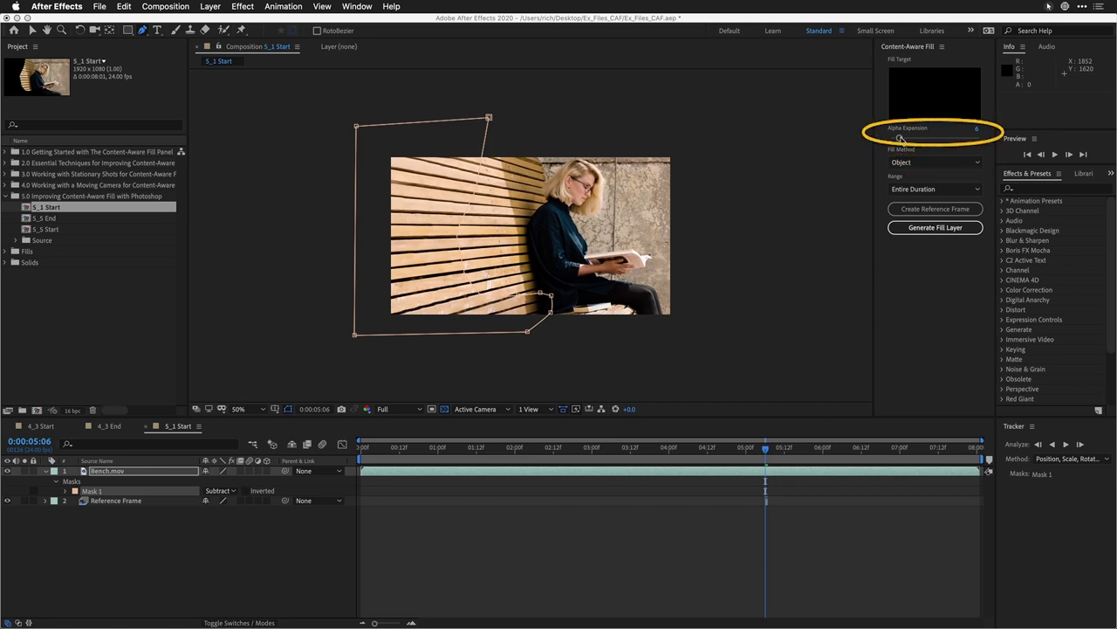
left_click(927, 232)
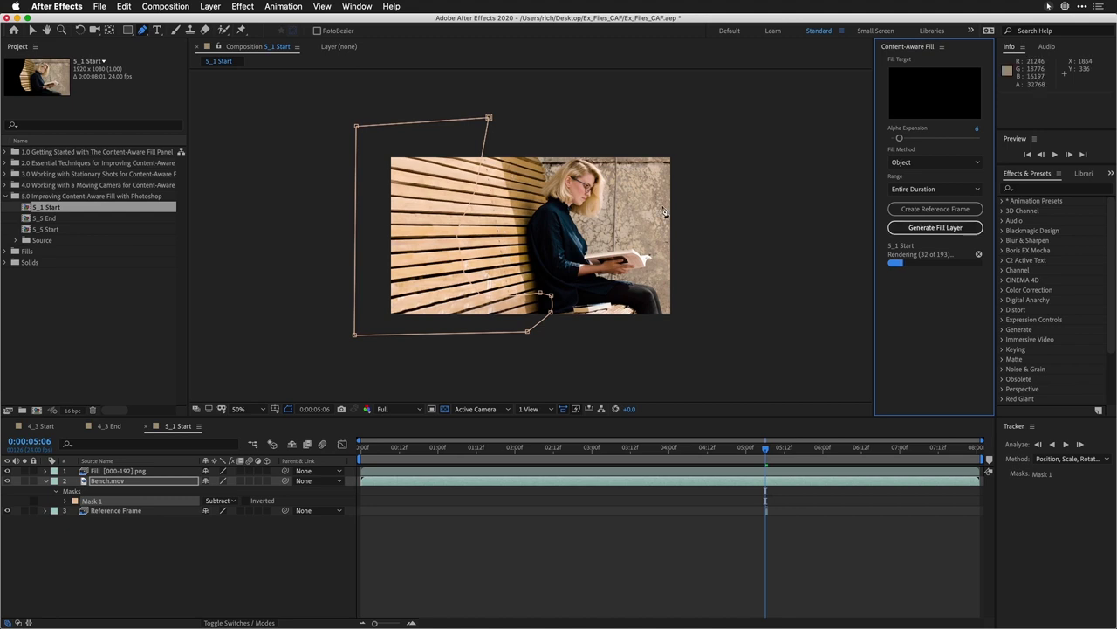
- Add a null object to the 5_1 Start composition and bring it to the top of the layer stack
left_click(210, 6)
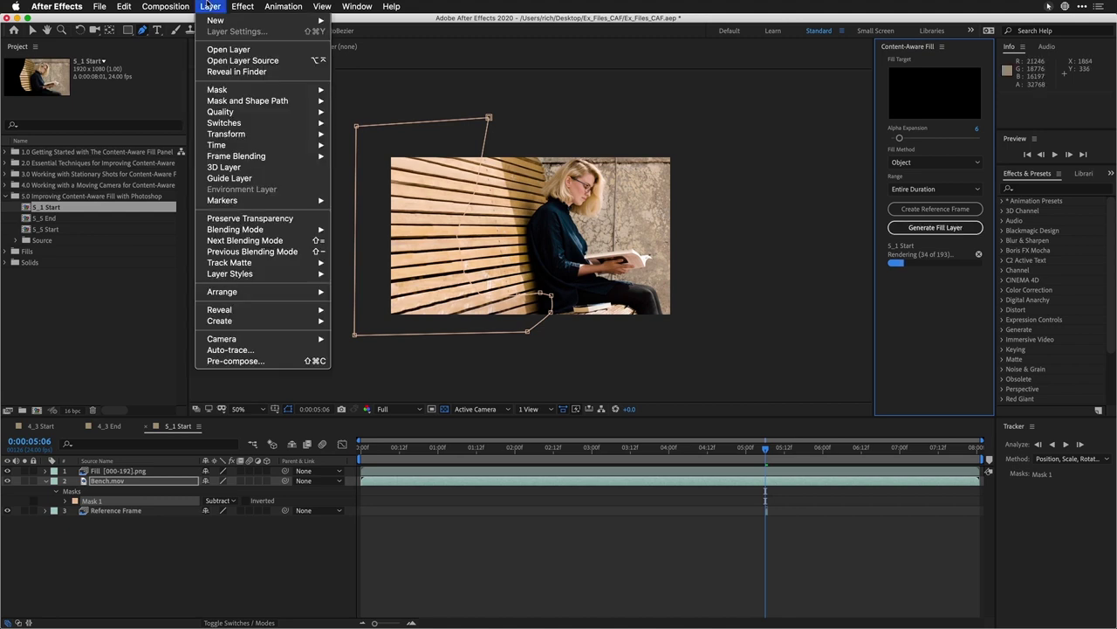
mouse_move(211, 19)
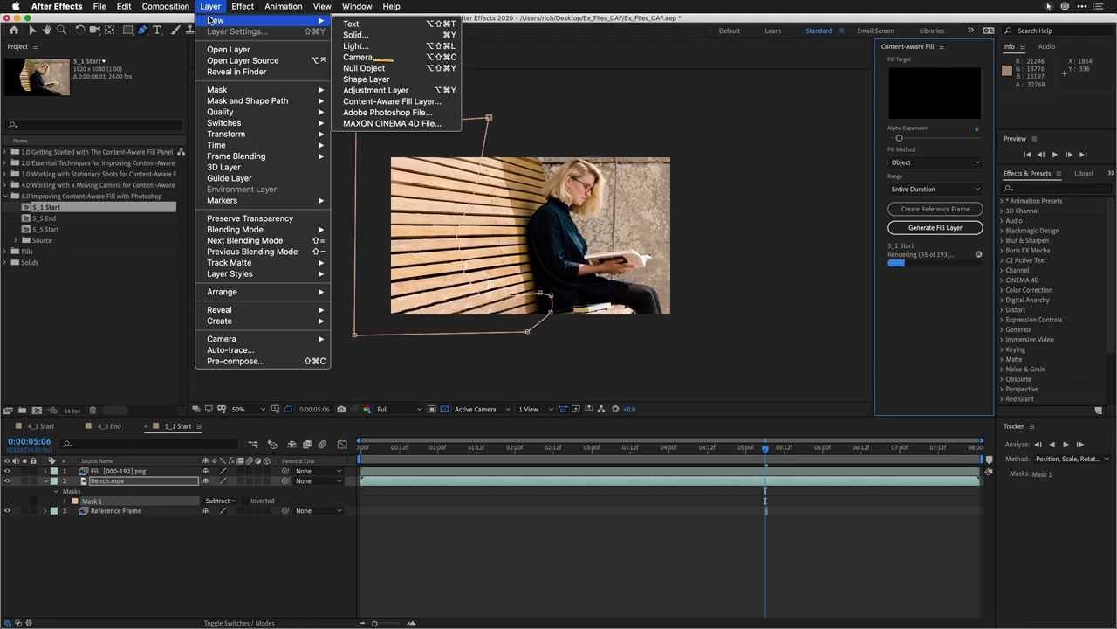
left_click(415, 68)
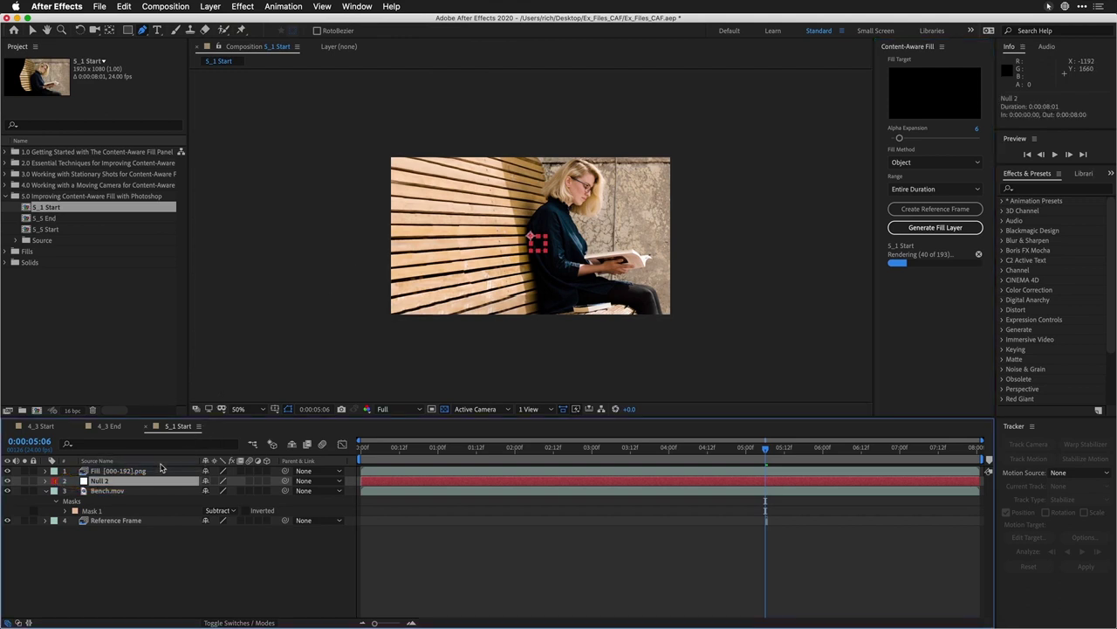
key("super+bracketright")
- Parent the Fill, Bench.mov and Reference Frame layers to the null and view the first frame
left_click(284, 481)
left_click_drag(284, 481, 148, 473)
left_click_drag(285, 491, 148, 473)
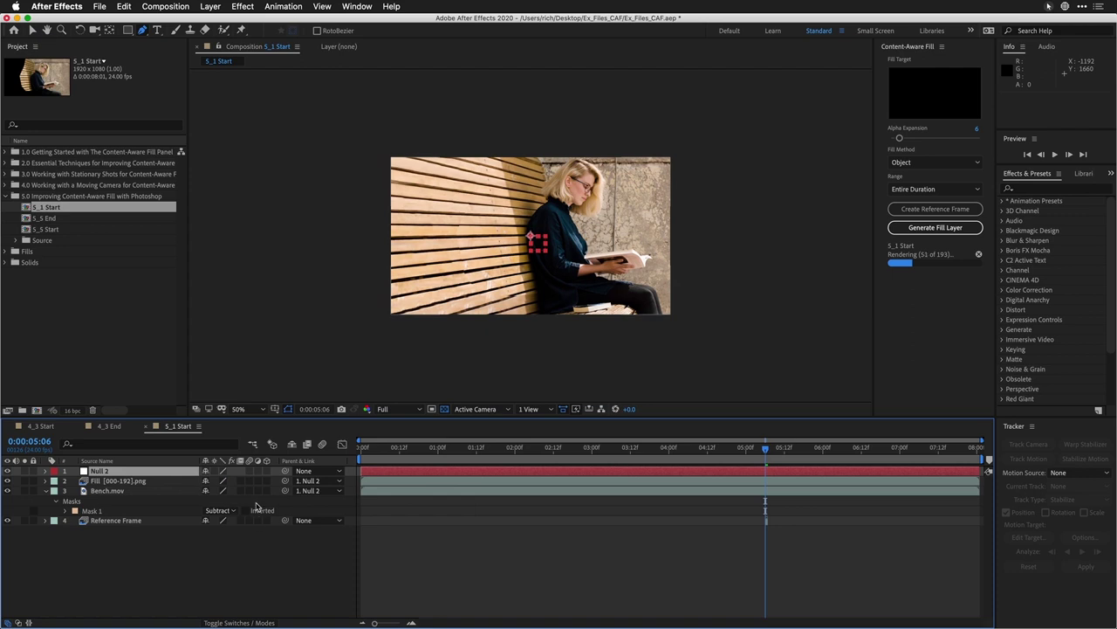
left_click_drag(285, 521, 138, 476)
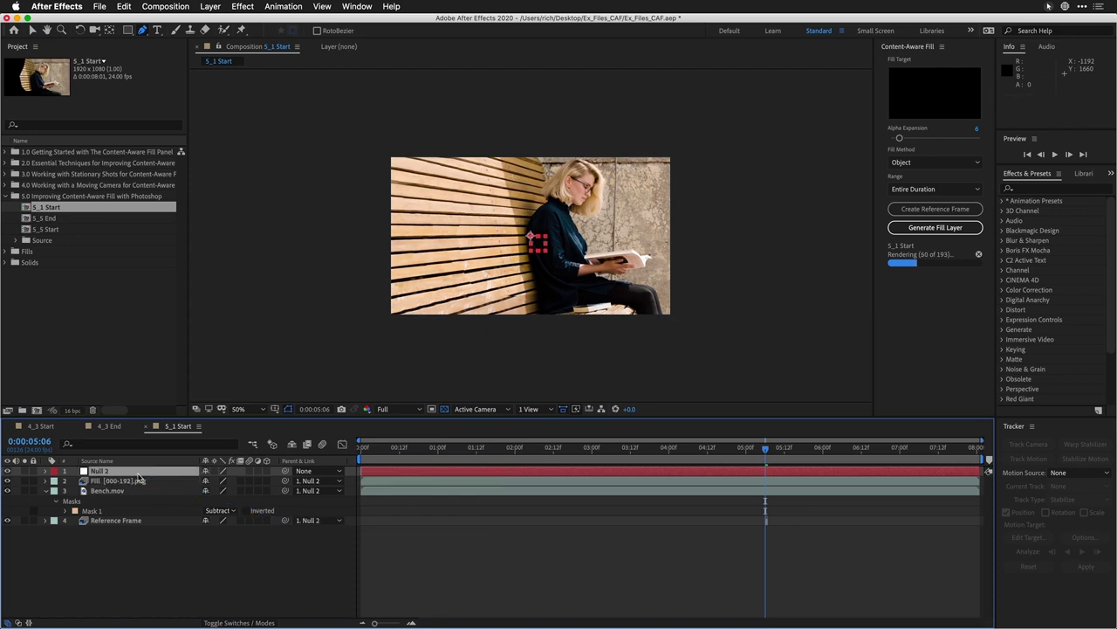
left_click(361, 450)
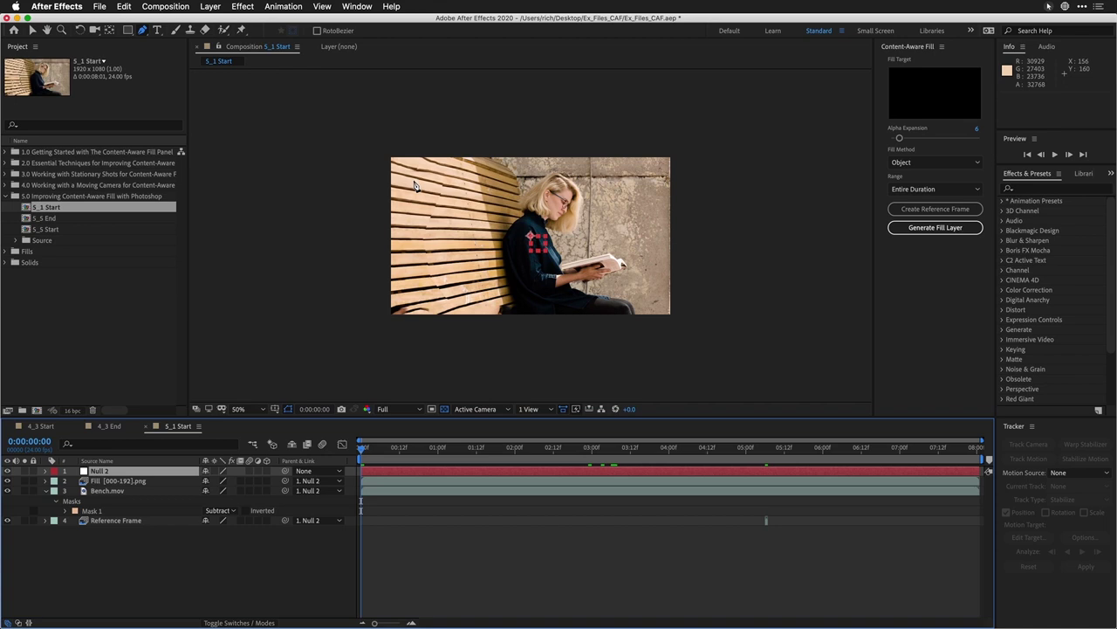
- Undo the latest layer parenting and delete the generated Fill layer
key("cmd+z")
key("cmd+z")
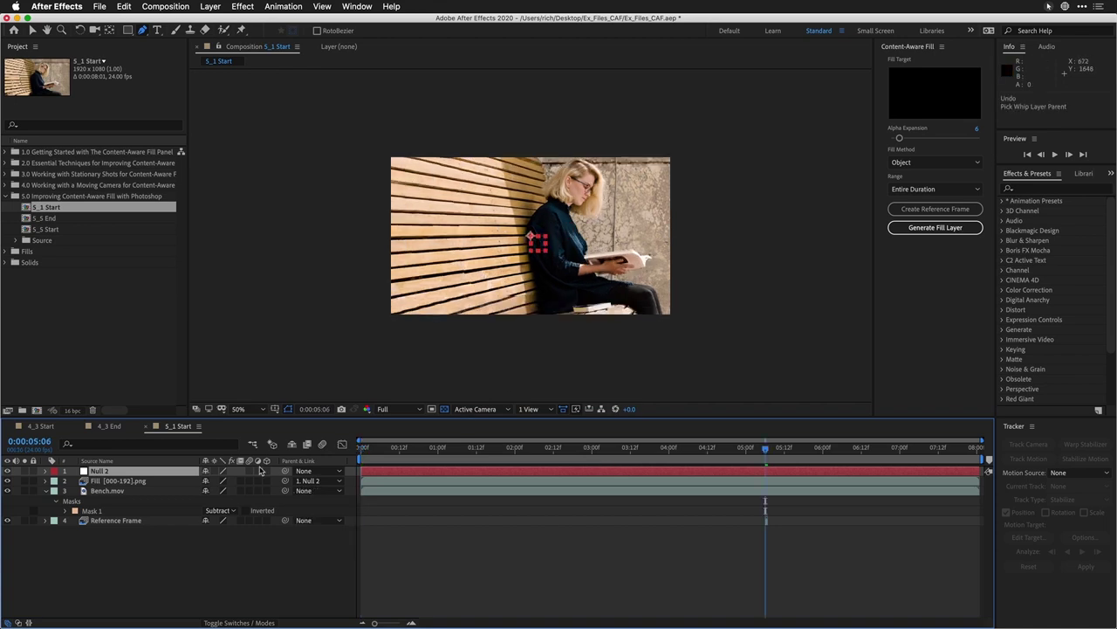
left_click(148, 480)
key("Delete")
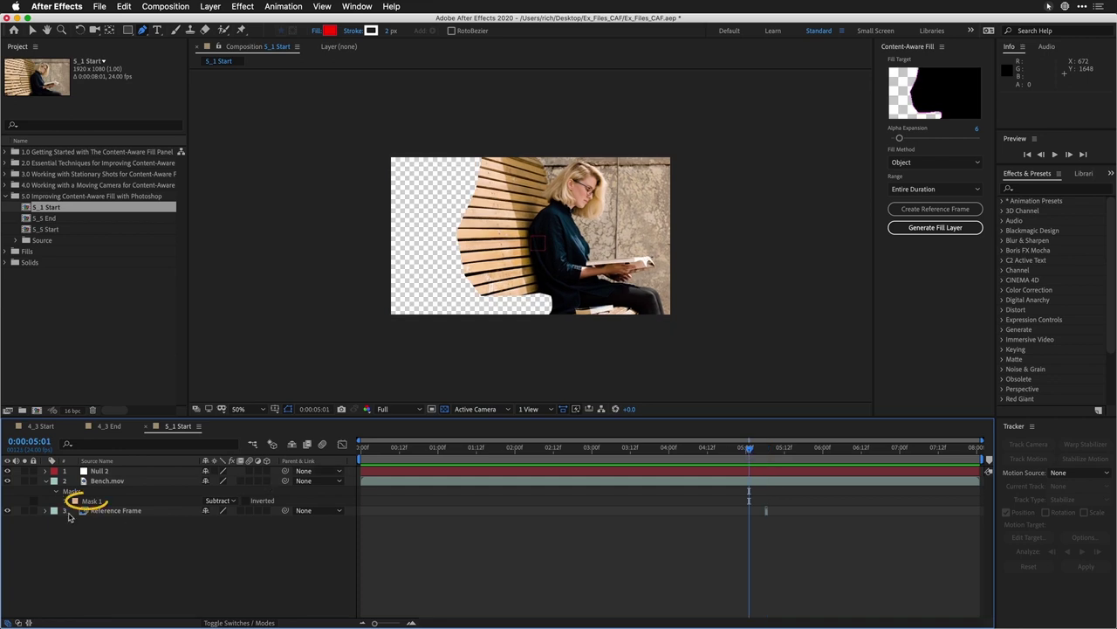
- Set Mask 1 on Bench.mov to a 156-pixel feather and 17-pixel expansion, and generate a new fill layer
left_click(67, 500)
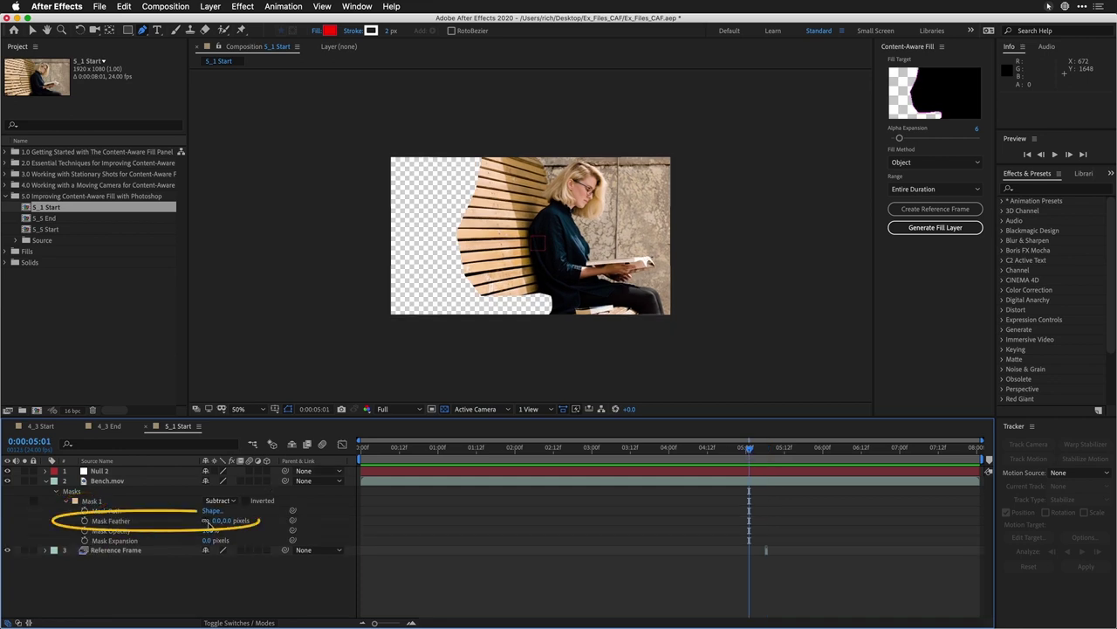
mouse_move(215, 521)
left_mouse_down()
mouse_move(288, 515)
mouse_move(297, 511)
mouse_move(254, 520)
mouse_move(646, 408)
left_mouse_up()
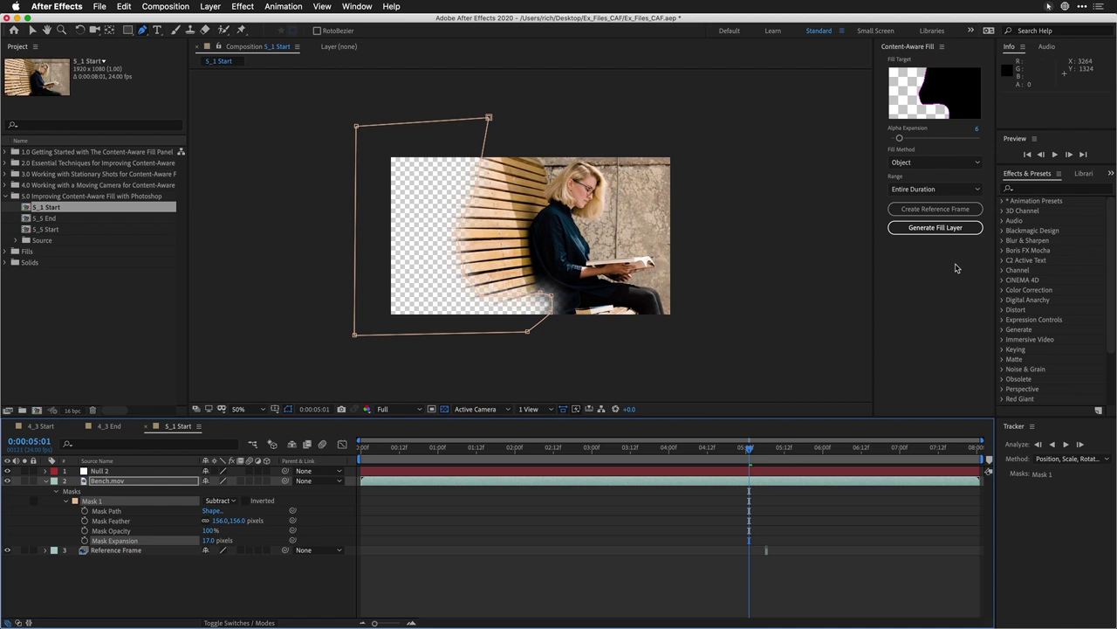
left_click(960, 227)
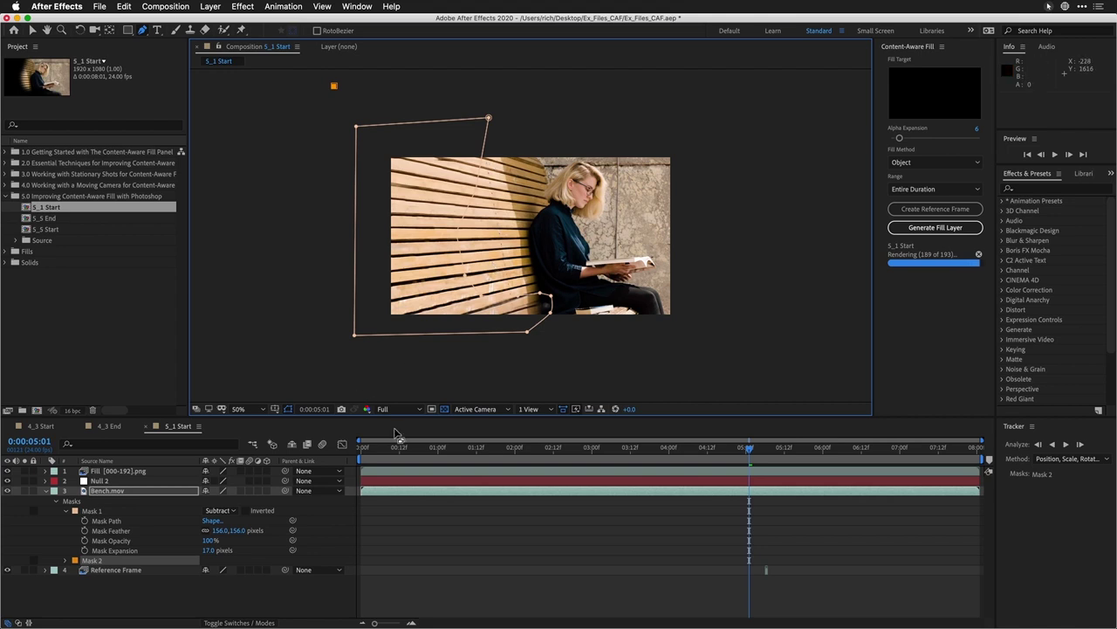
- Scrub through the filled shot and limit the work area to 0:00:01:03 through 0:00:06:10
left_click_drag(749, 454, 1030, 458)
left_click(797, 456)
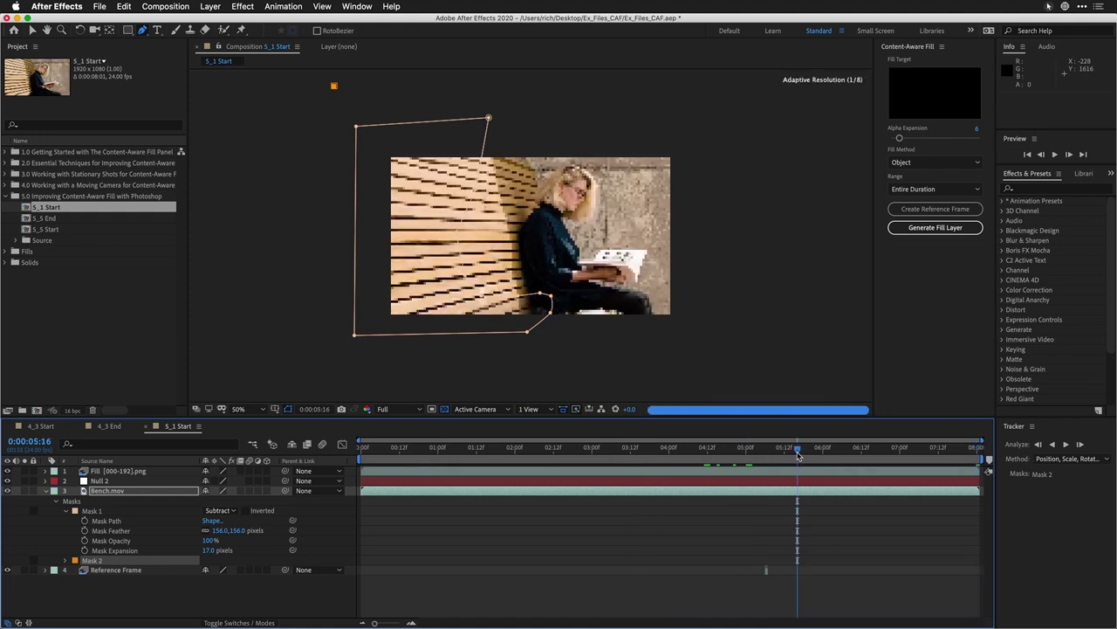
left_click(871, 451)
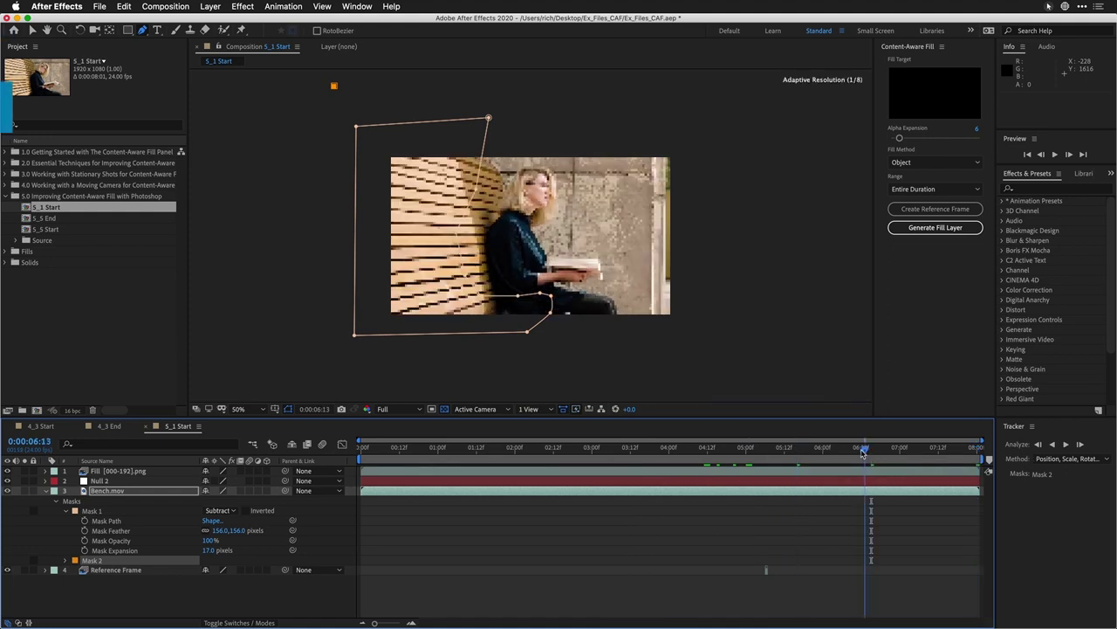
left_click(854, 452)
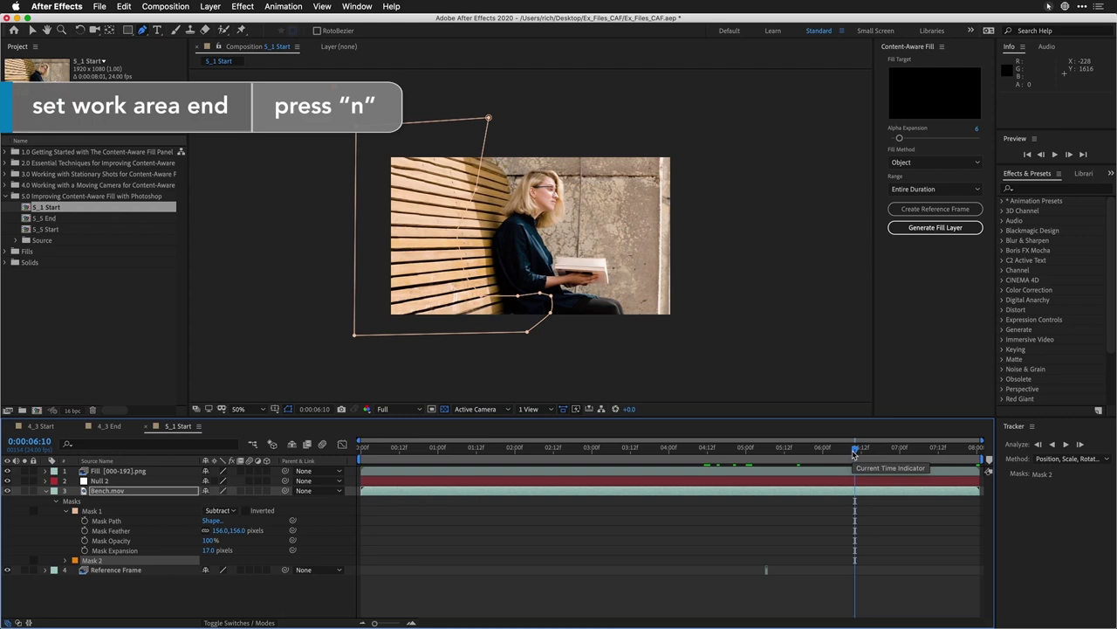
key("n")
left_click(441, 451)
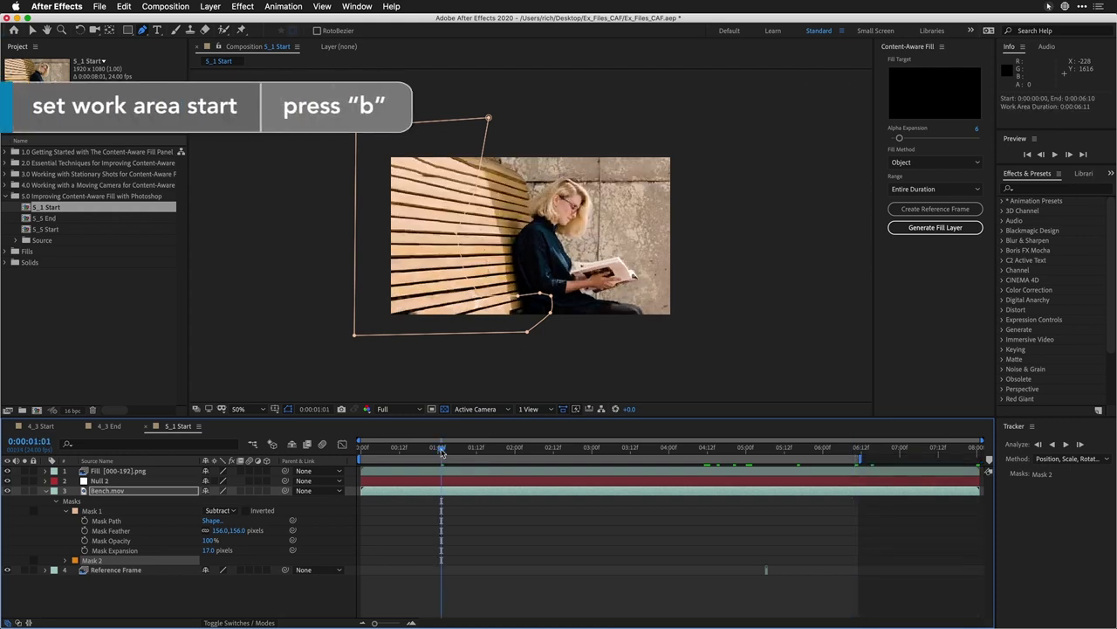
left_click_drag(440, 451, 447, 451)
key("b")
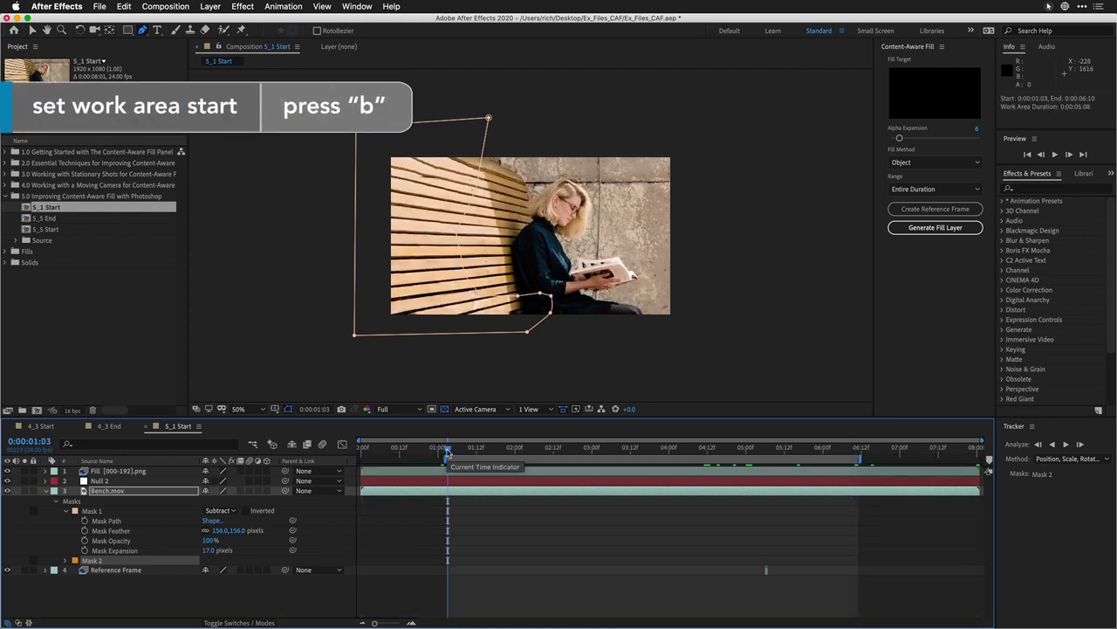
- Parent the new Fill layer, Bench.mov and Reference Frame to Null 2
left_click(97, 480)
left_click_drag(285, 471, 105, 480)
left_click_drag(286, 491, 136, 487)
left_click_drag(285, 570, 109, 483)
- Reveal the null's scale and anchor point, and set scale to 124% and anchor point to 45, 74
key("s")
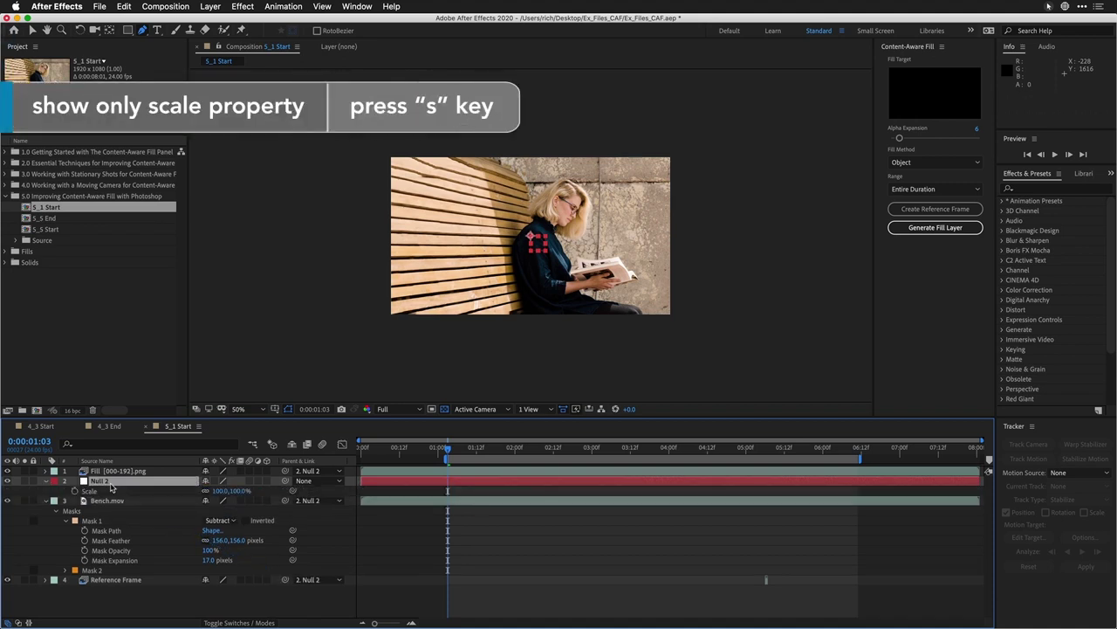
key("shift+a")
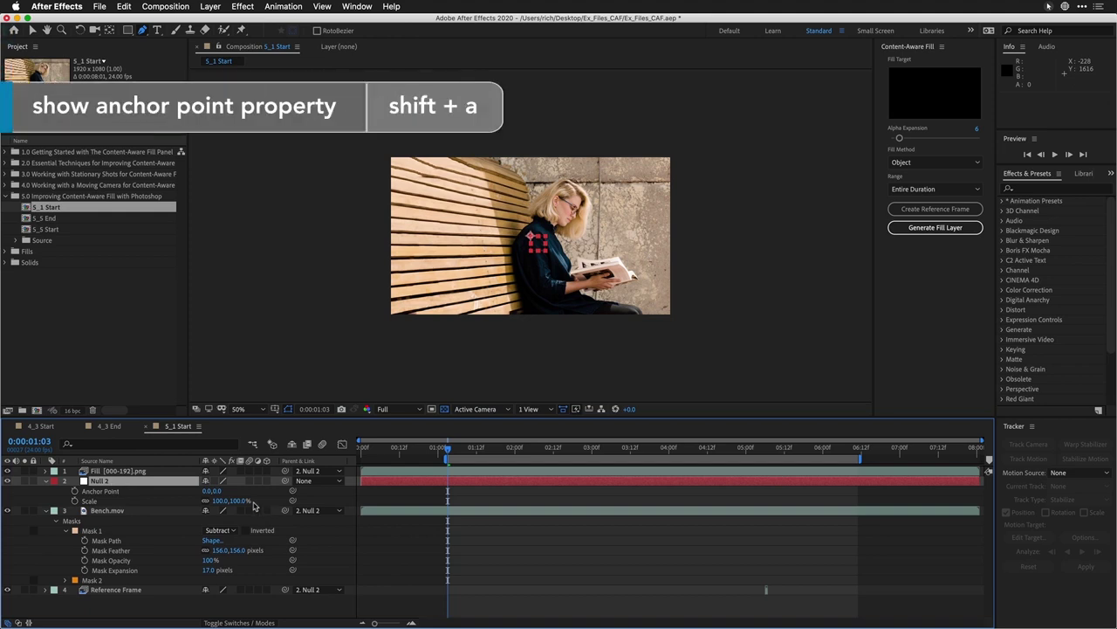
mouse_move(218, 502)
left_mouse_down()
mouse_move(214, 492)
mouse_move(230, 491)
left_mouse_up()
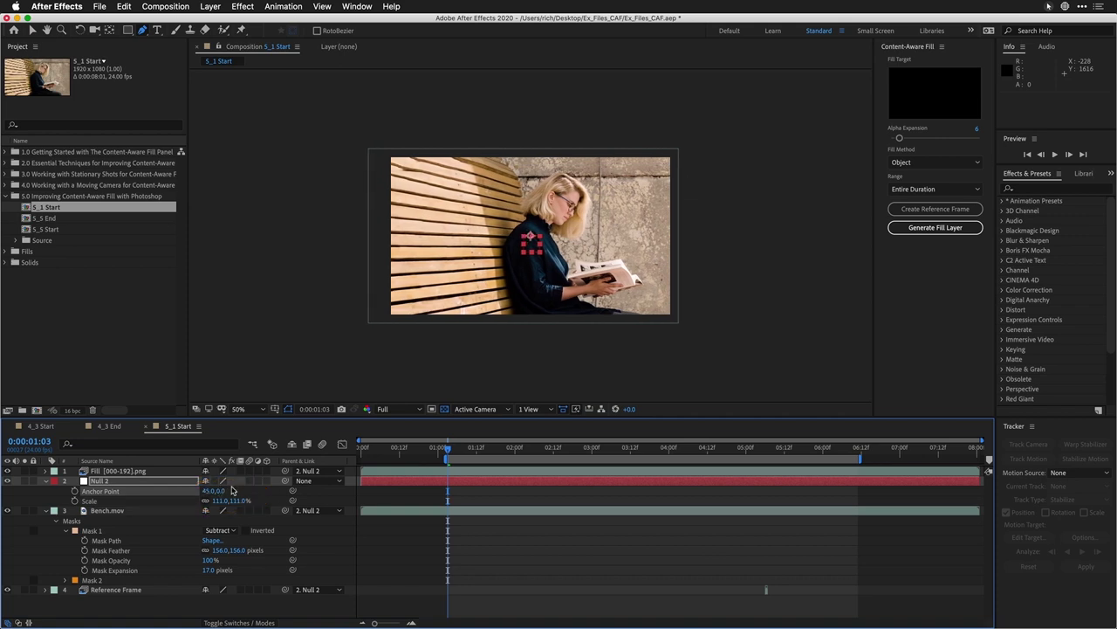
mouse_move(220, 492)
left_mouse_down()
mouse_move(270, 477)
mouse_move(229, 501)
left_mouse_up()
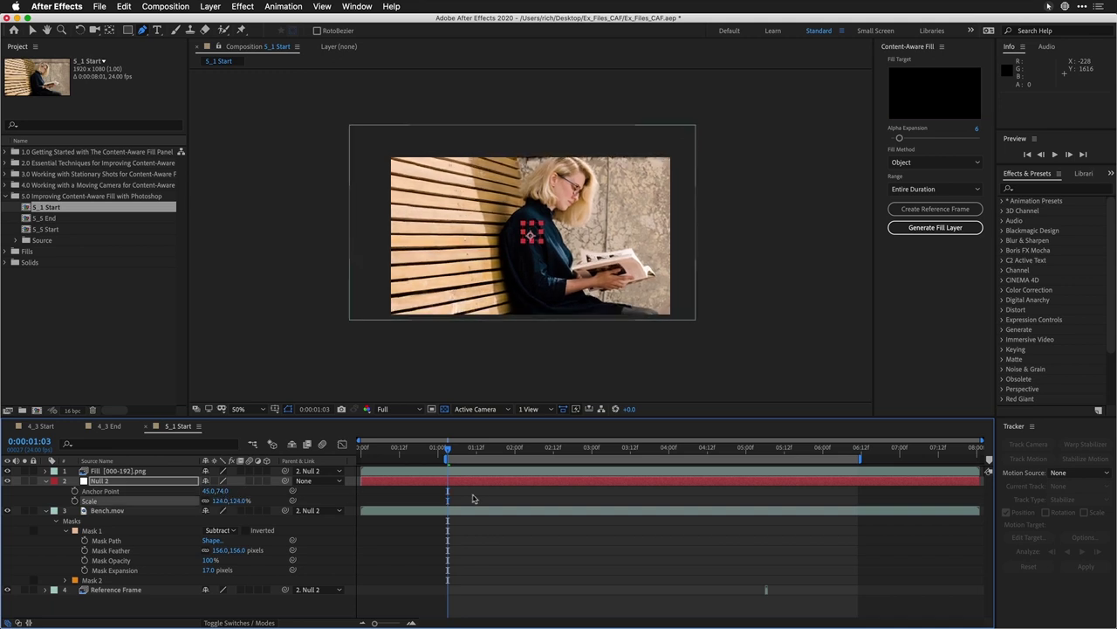
- Preview the work area and refine the null's scale to 115% and its anchor point to 45, -10
key("space")
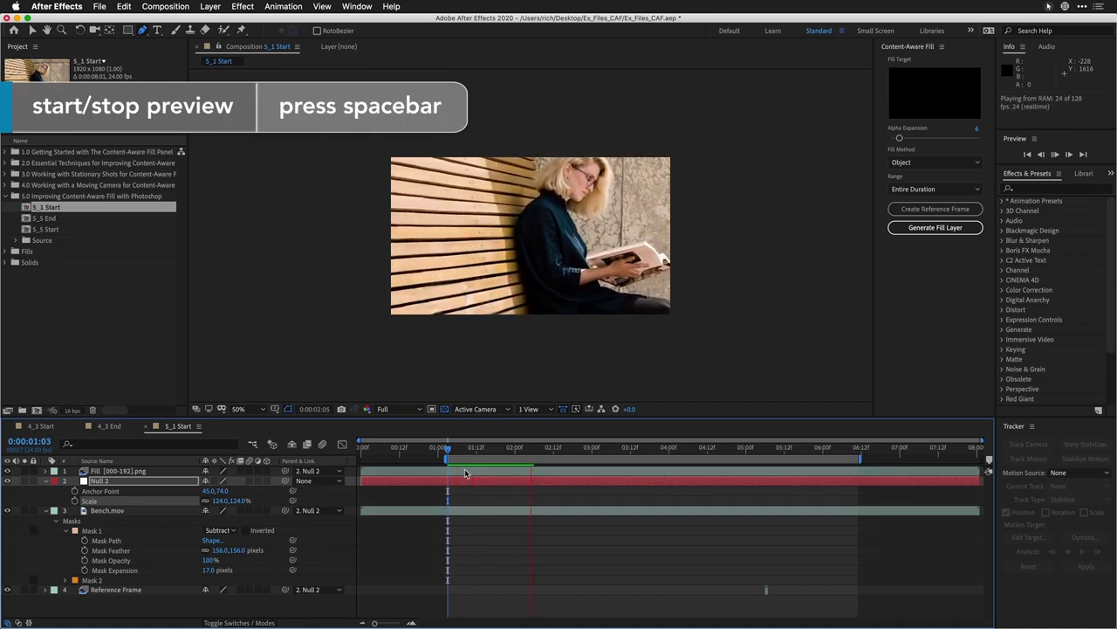
key("space")
left_click(216, 491)
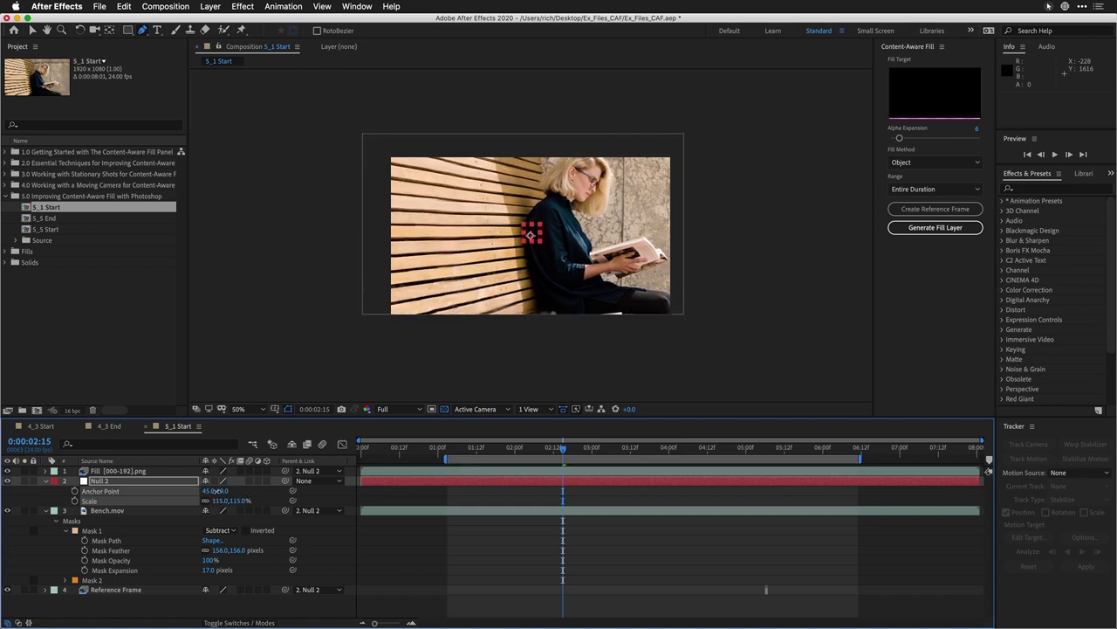
key("space")
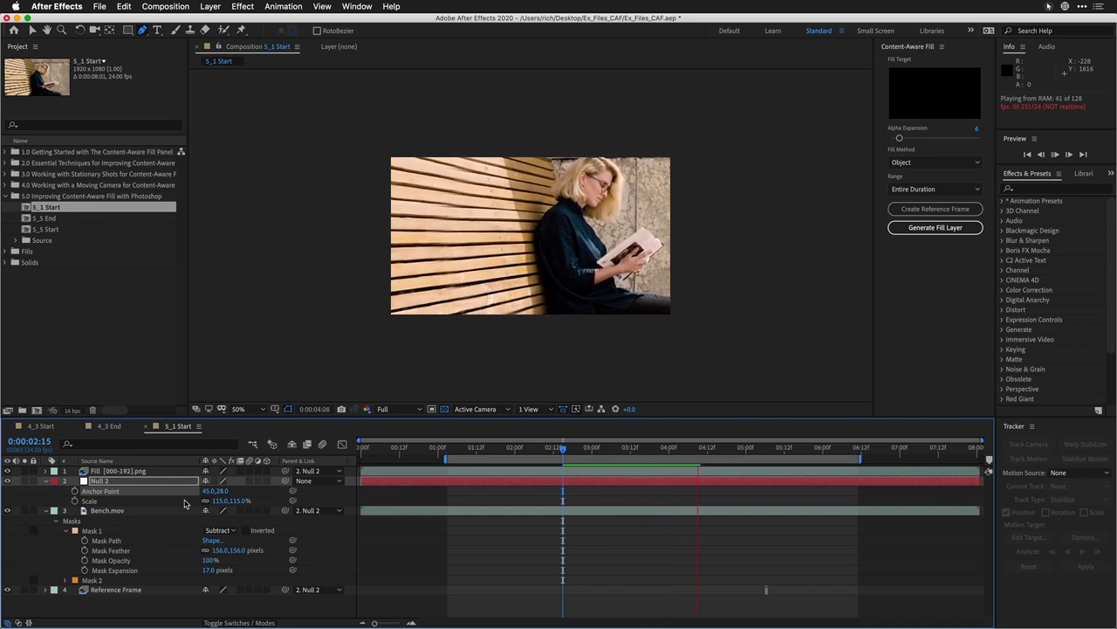
key("space")
key("g")
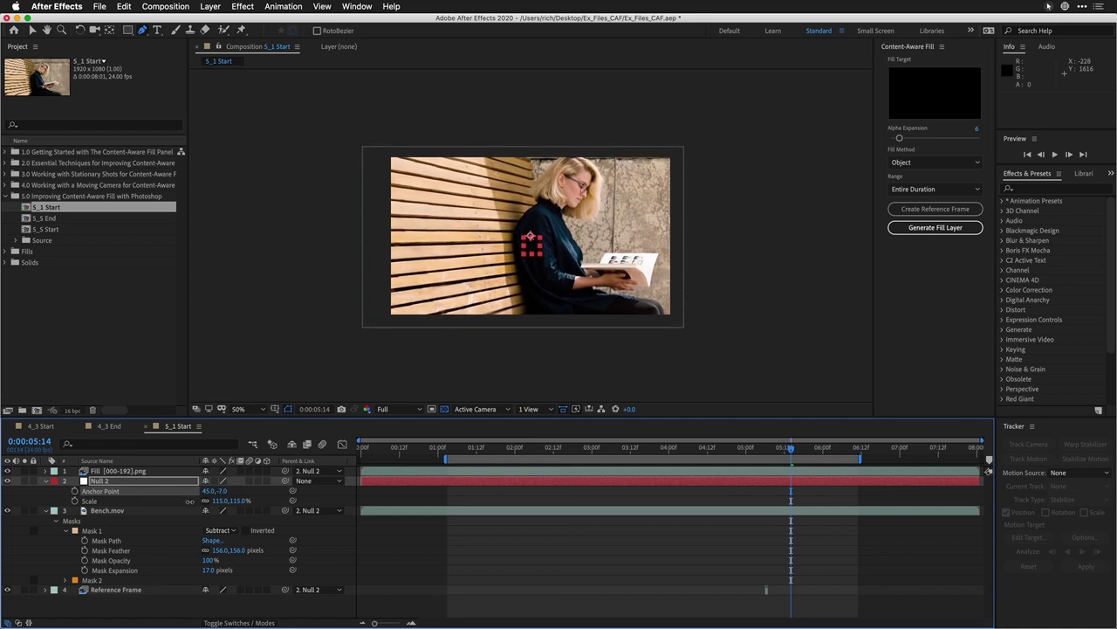
- Create a white (ffffff) solid layer named White Solid 1 at 1920 × 1080 px
left_click(208, 6)
mouse_move(215, 20)
left_click(360, 35)
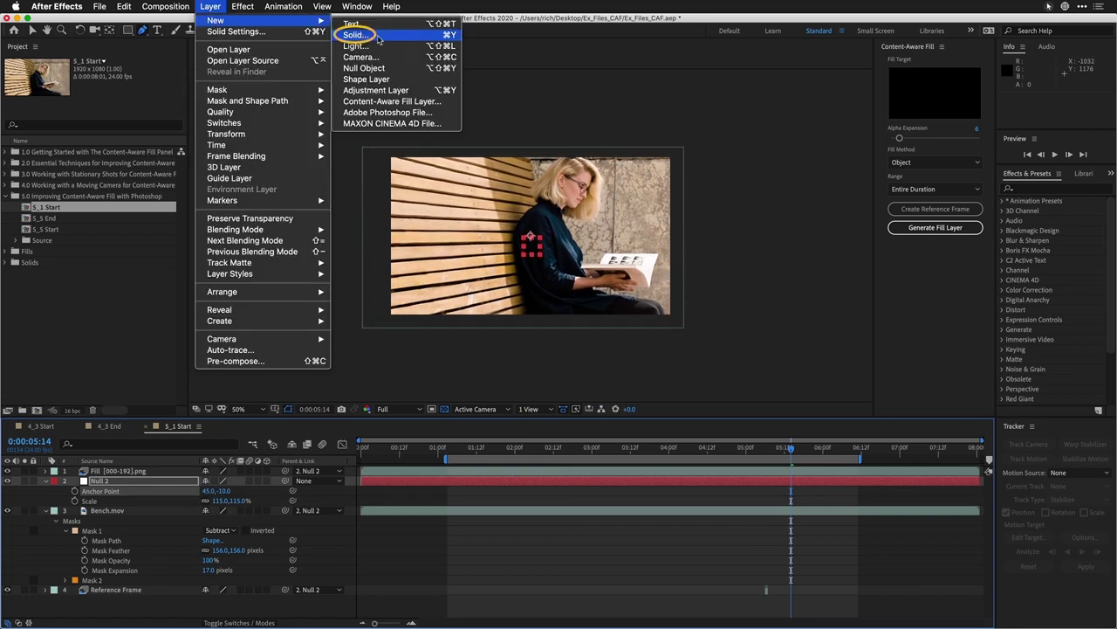
left_click(604, 425)
type("ffffff")
left_click(487, 231)
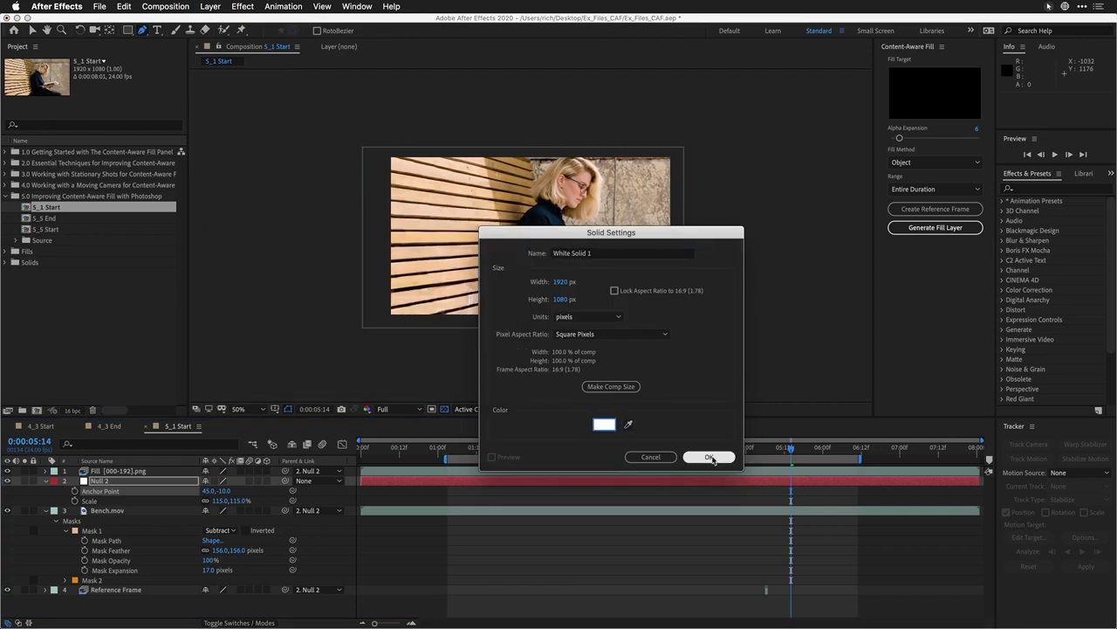
left_click(710, 459)
- Apply Gradient Ramp to the white solid, with the ramp starting at -132, 564 and ending at 1080, 540
left_click(1048, 189)
type("ramp")
left_click_drag(1059, 211, 616, 224)
left_click(109, 91)
left_click(416, 235)
left_click(109, 111)
left_click(598, 234)
left_click_drag(598, 235, 635, 235)
left_click_drag(415, 235, 371, 239)
left_click_drag(636, 235, 549, 237)
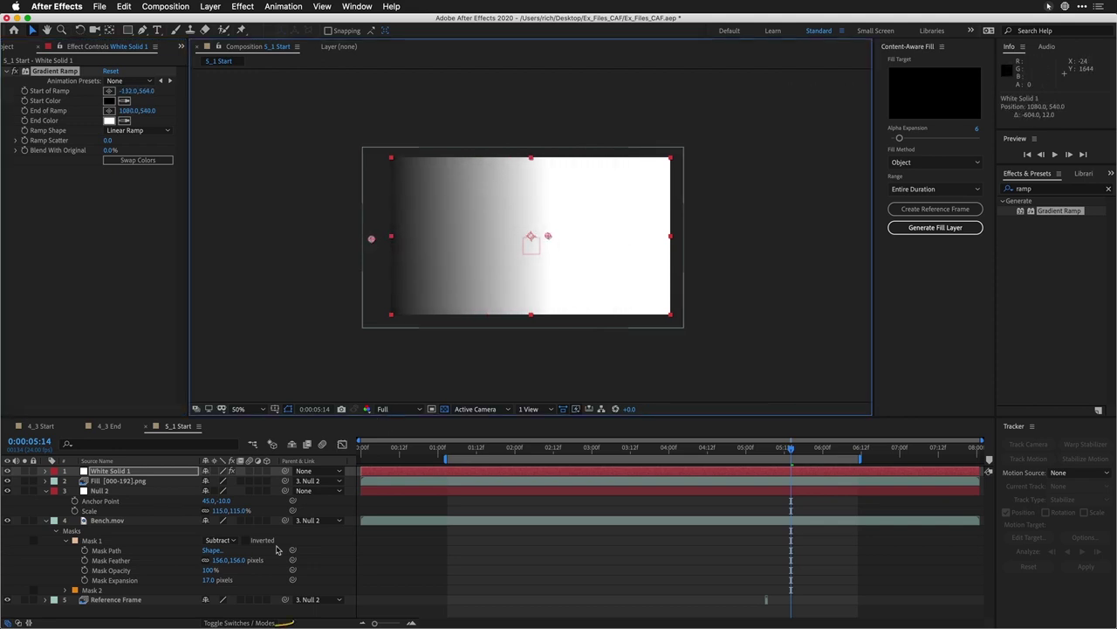
- Set the white solid's blending mode to Multiply and move the ramp's end point to 1033, 540
left_click(240, 622)
left_click(230, 473)
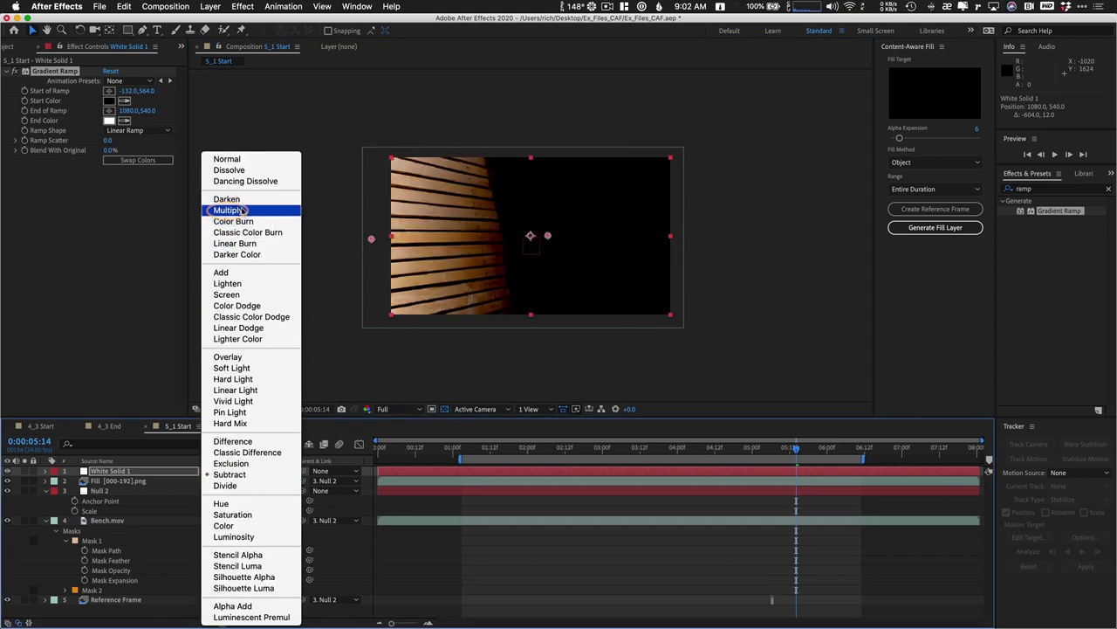
left_click(229, 211)
mouse_move(135, 111)
left_mouse_down()
mouse_move(184, 111)
mouse_move(130, 111)
left_mouse_up()
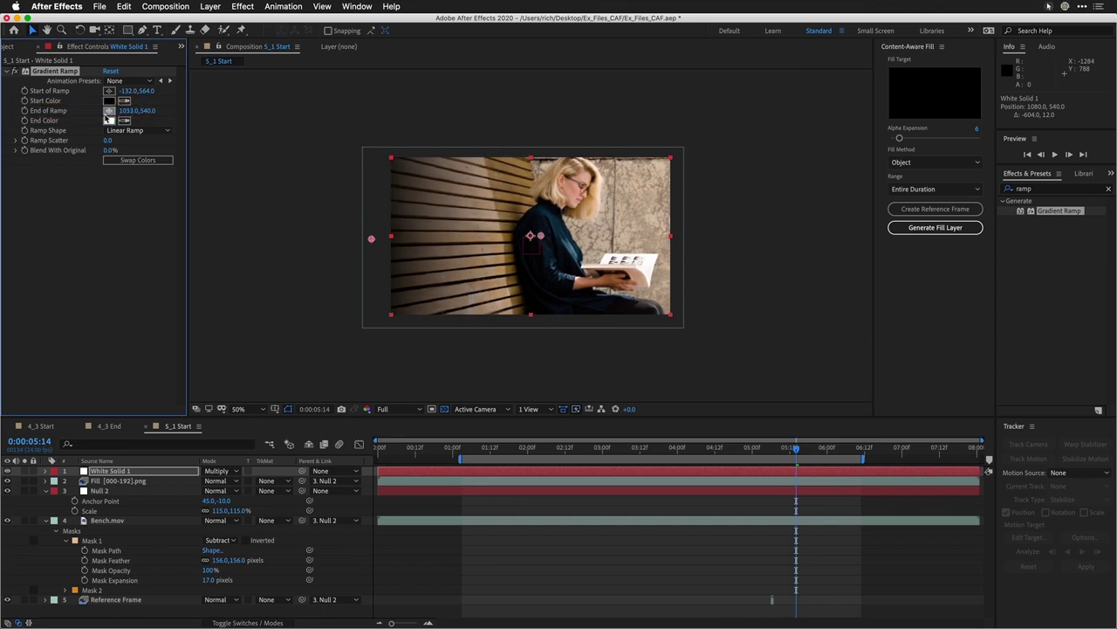
- Add an adjustment layer above the gradient solid and apply the Lumetri Color effect to it
left_click(208, 6)
mouse_move(214, 20)
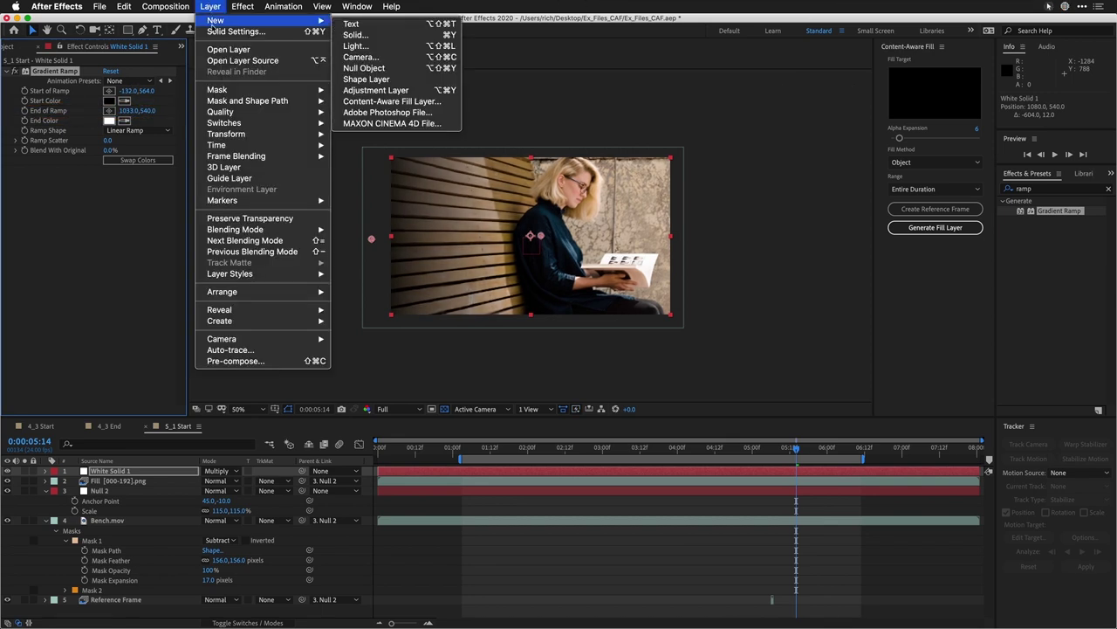
left_click(380, 90)
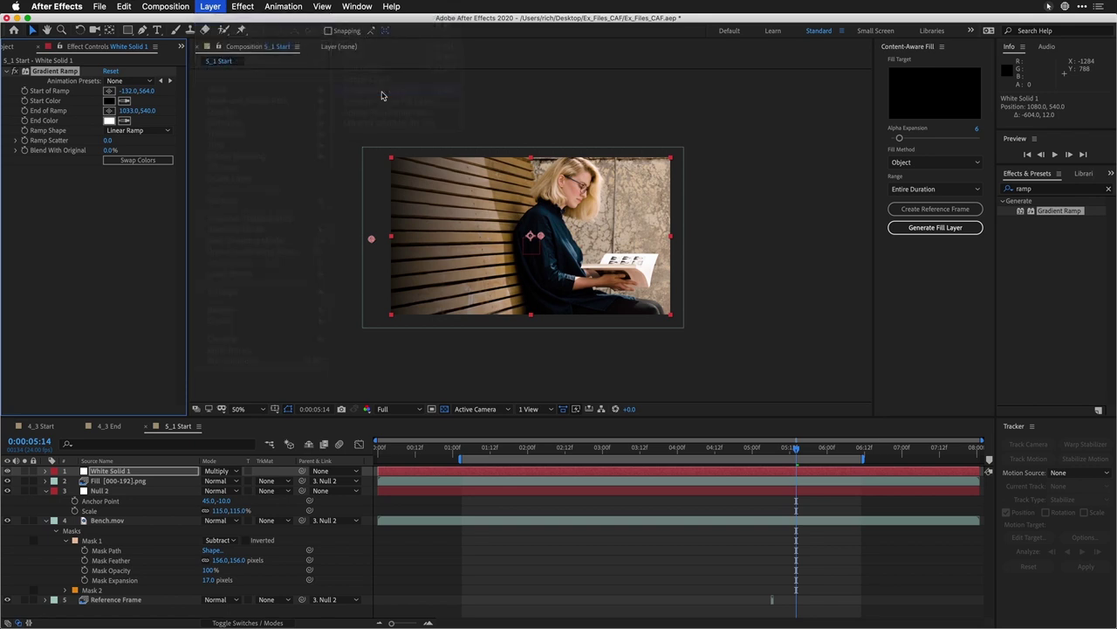
left_click(1042, 191)
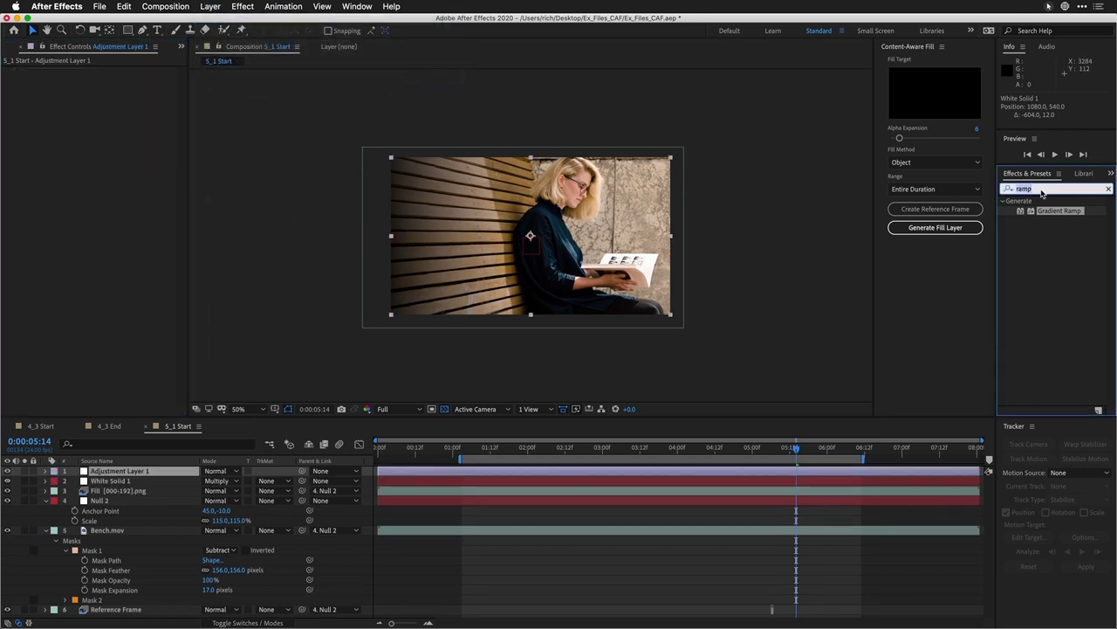
type("lumetri")
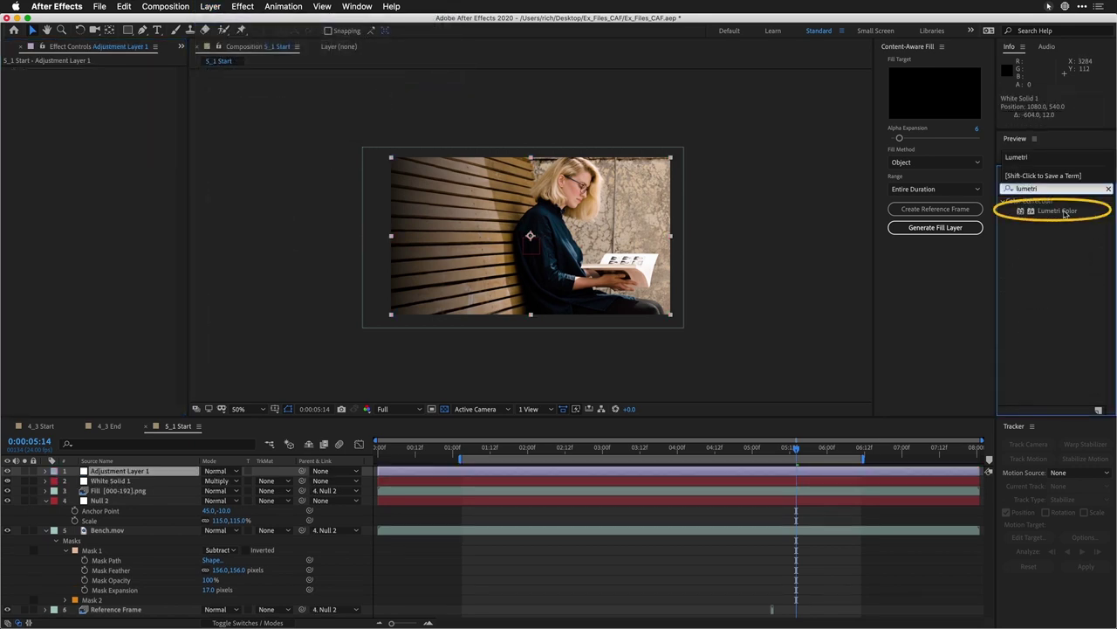
double_click(1065, 213)
- Set the Lumetri Color vignette's feather to 100 and preview the composition
left_click(16, 152)
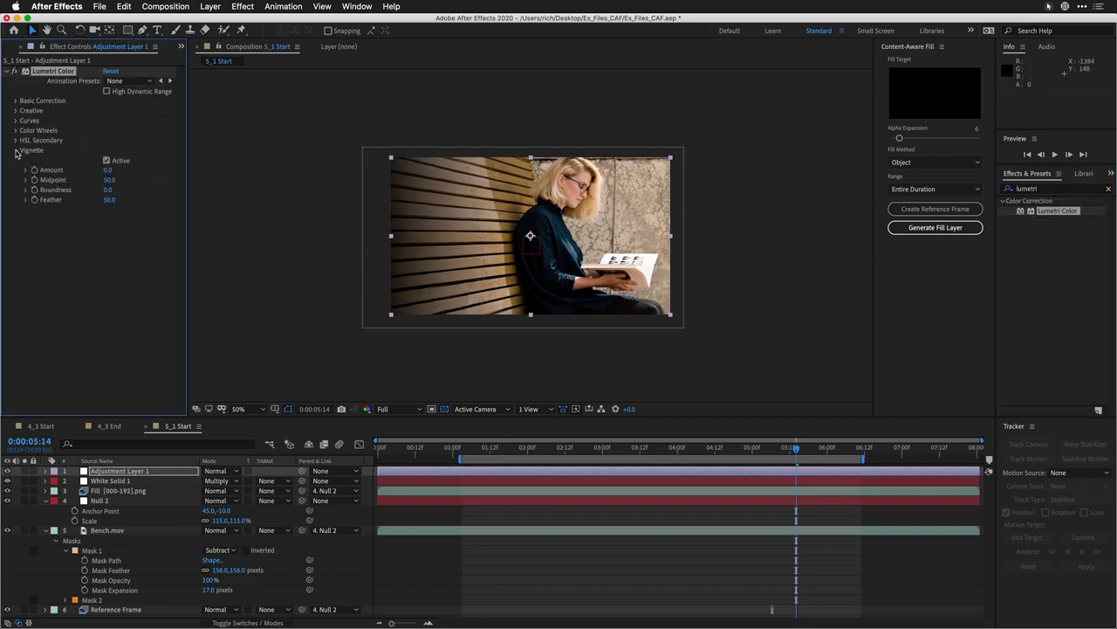
left_click_drag(188, 168, 152, 200)
key("space")
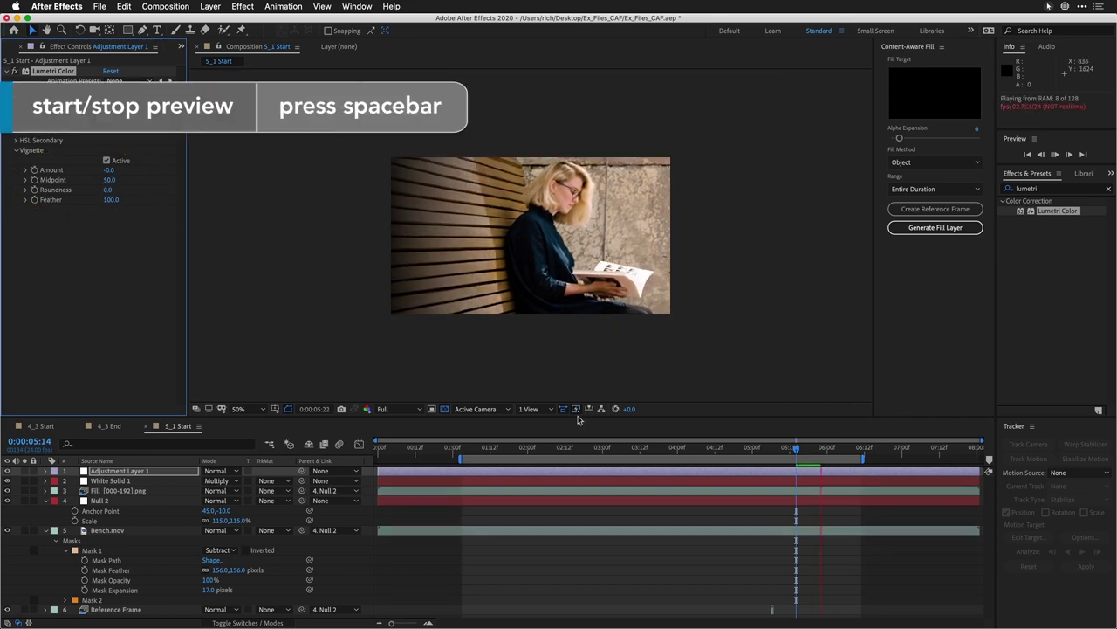